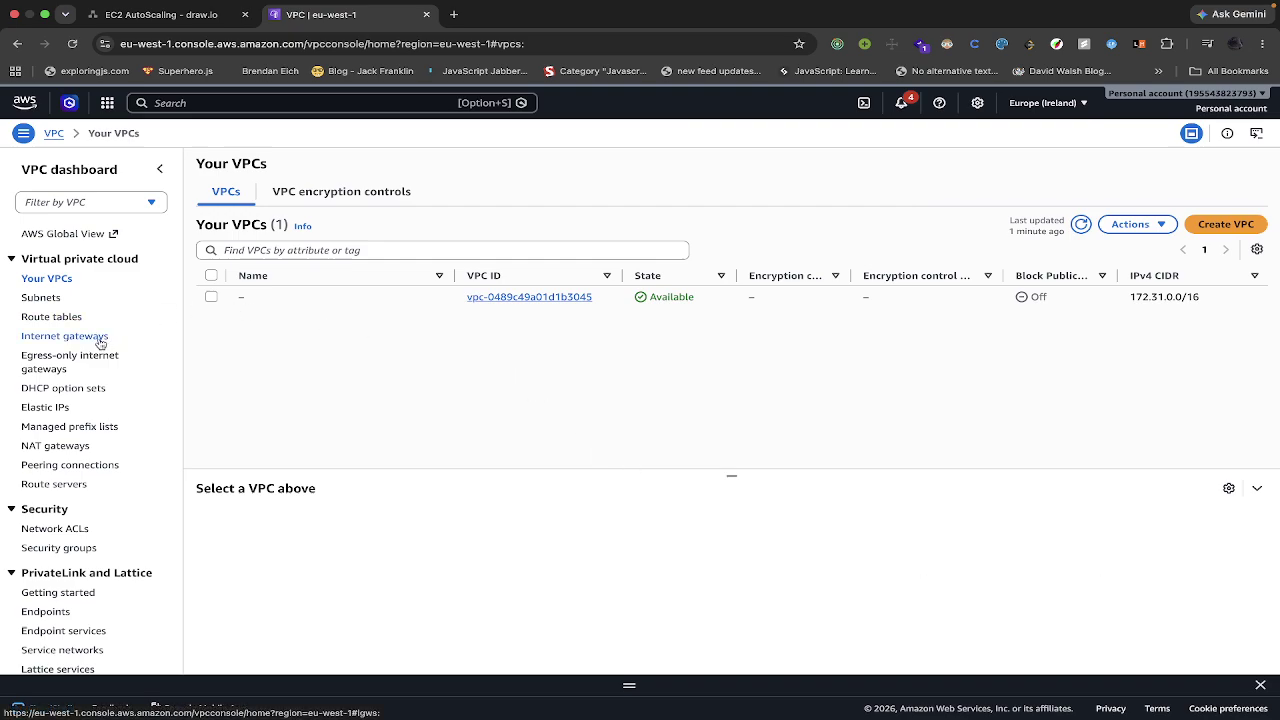
Step: Review the EC2 AutoScaling architecture diagram in draw.io, then return to the AWS VPC console
{"action": "left_click", "coordinate": [172, 14]}
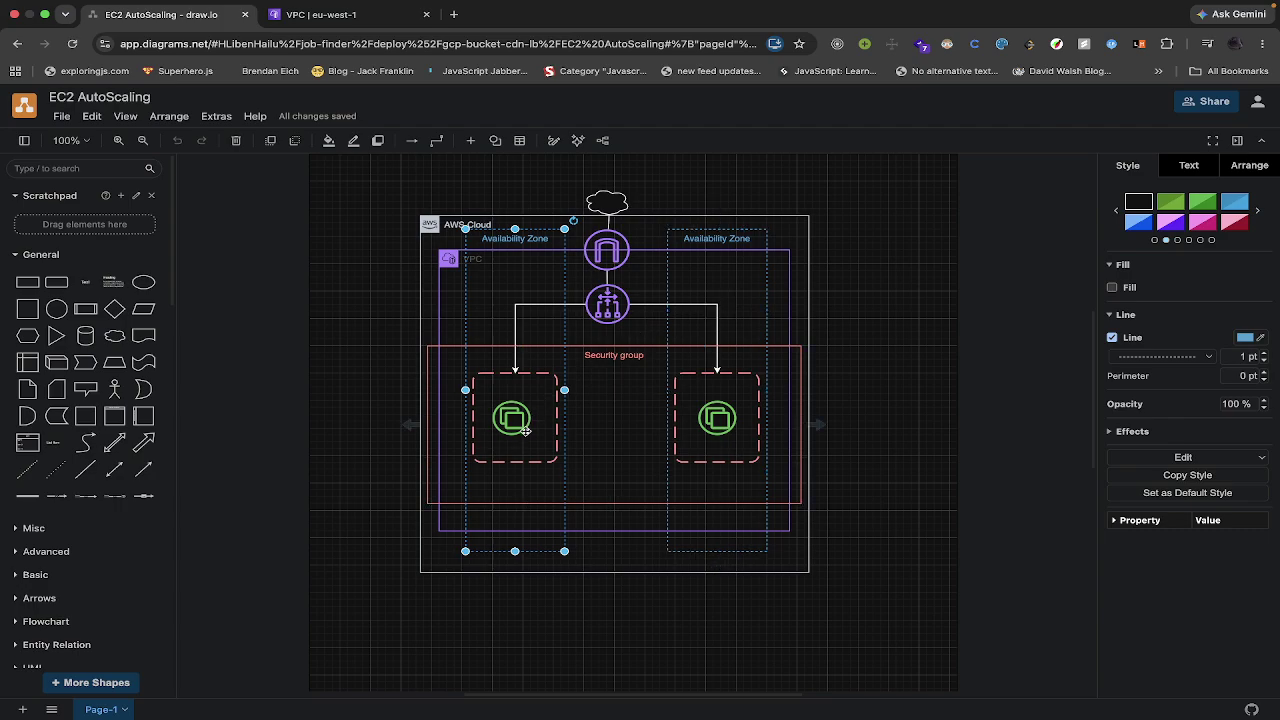
{"action": "left_click", "coordinate": [325, 18]}
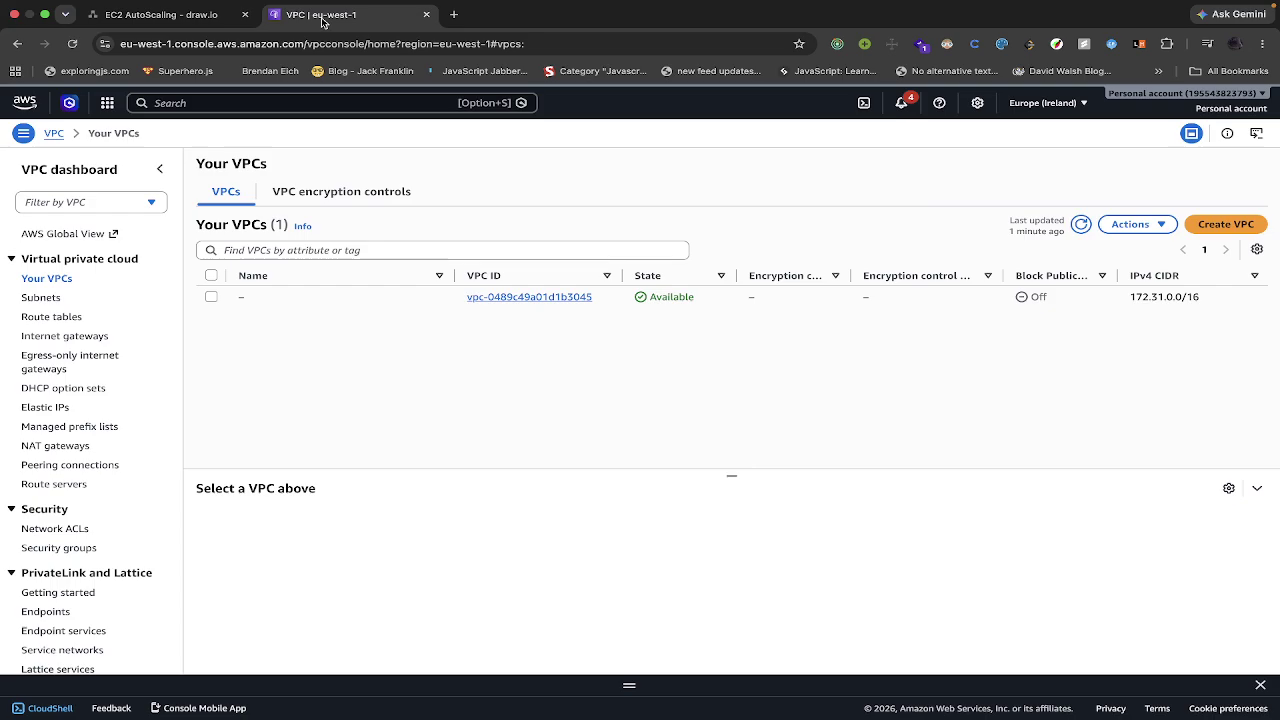
{"action": "left_click", "coordinate": [179, 17]}
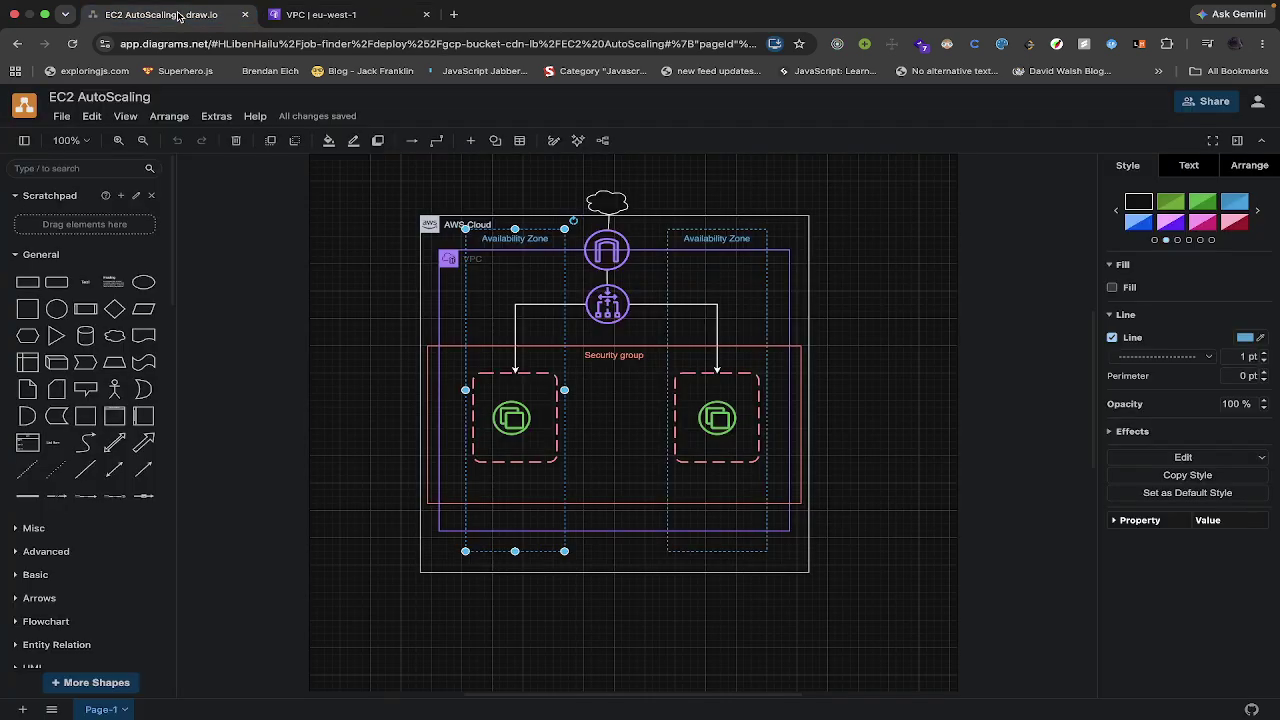
{"action": "left_click", "coordinate": [311, 14]}
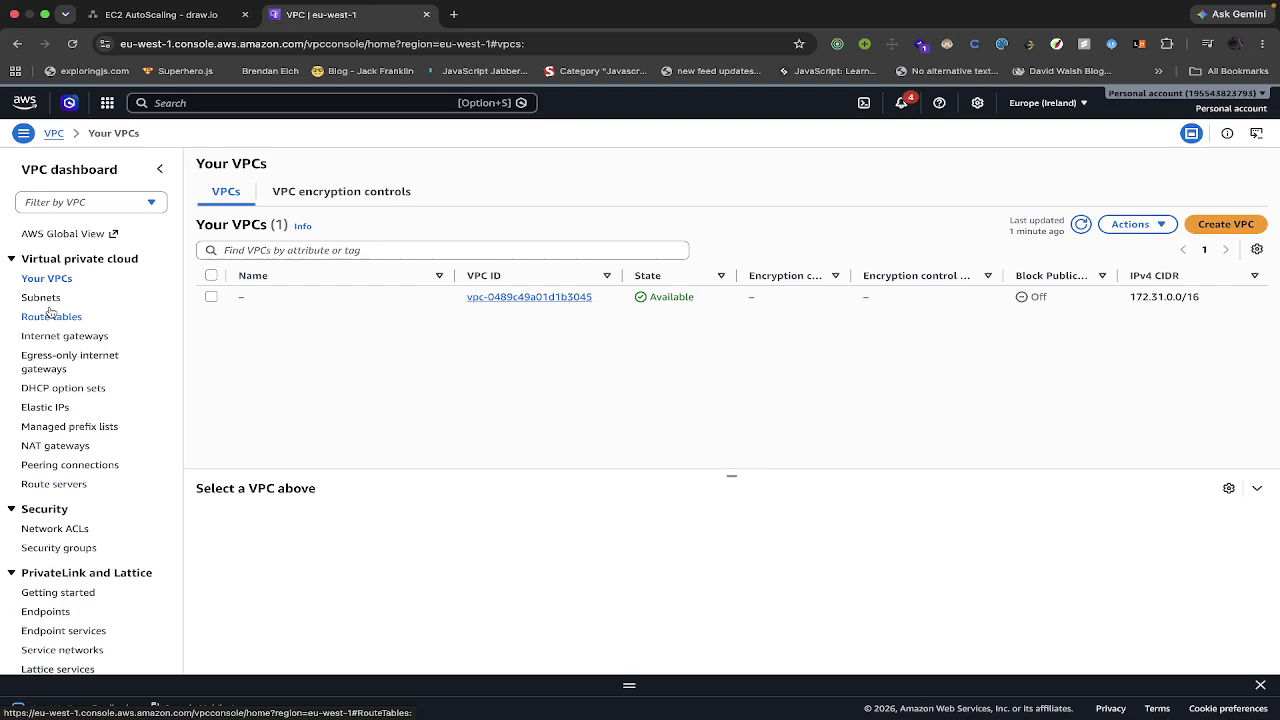
Step: Inspect the default VPC's internet gateway details and the routes in its main route table
{"action": "left_click", "coordinate": [71, 341]}
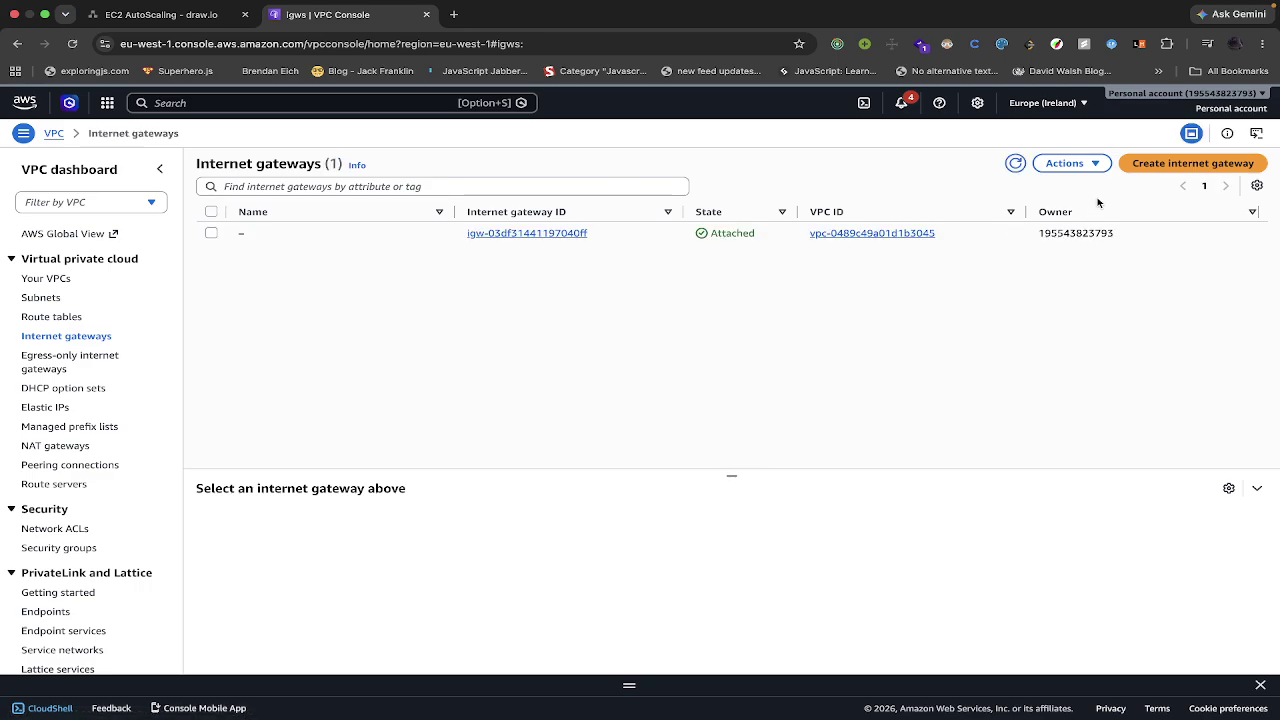
{"action": "left_click", "coordinate": [552, 235]}
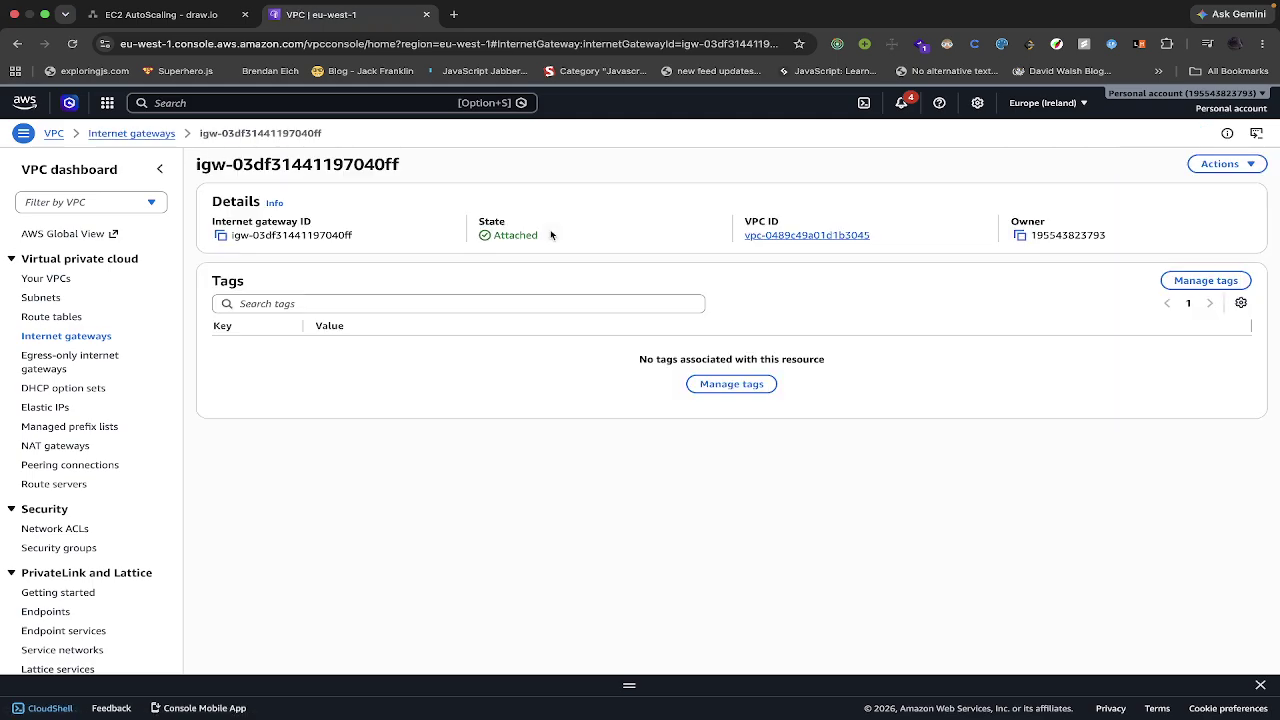
{"action": "left_click", "coordinate": [54, 318]}
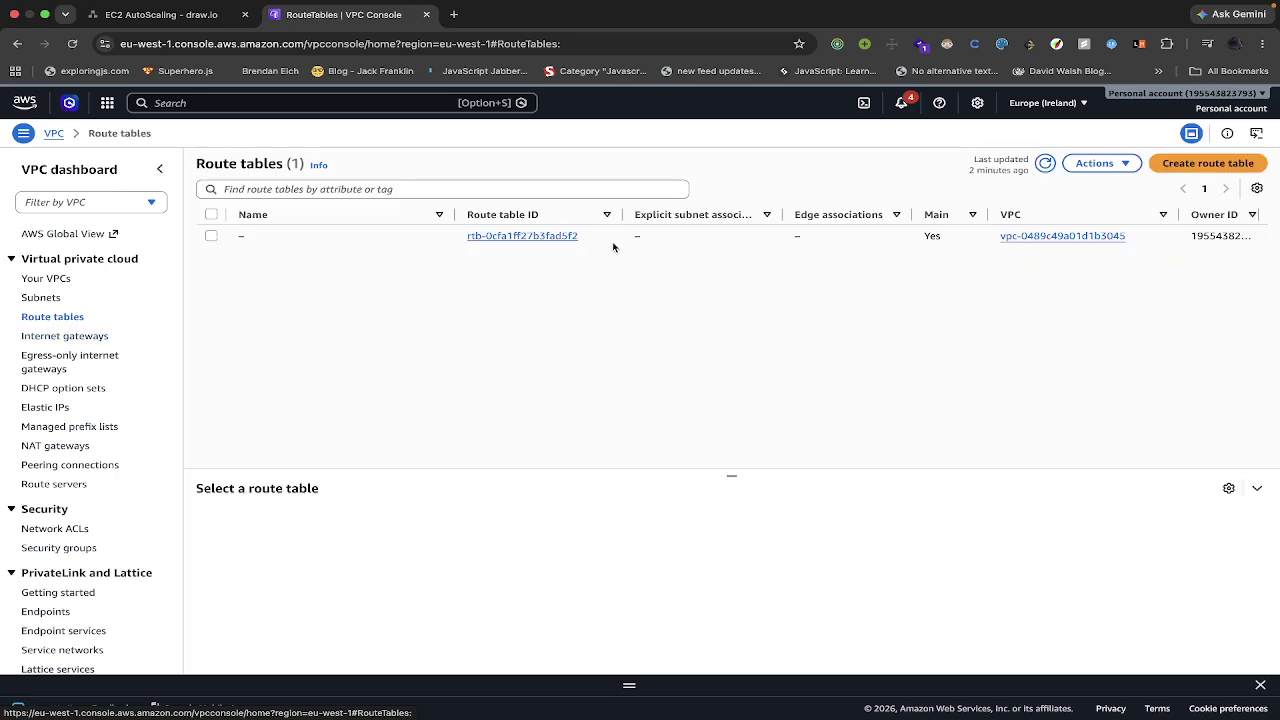
{"action": "left_click", "coordinate": [535, 237]}
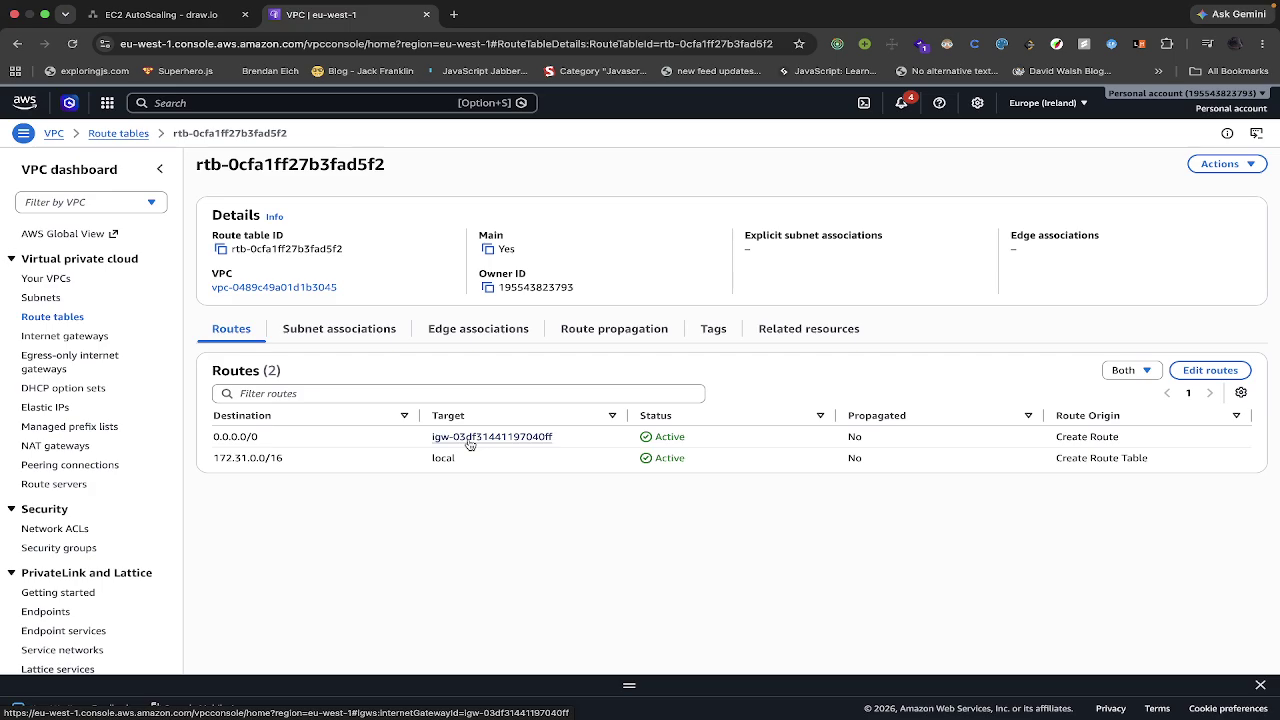
Step: Search the AWS console for EC2 and go to its launch templates page
{"action": "left_click", "coordinate": [312, 99]}
{"action": "type", "text": "ec"}
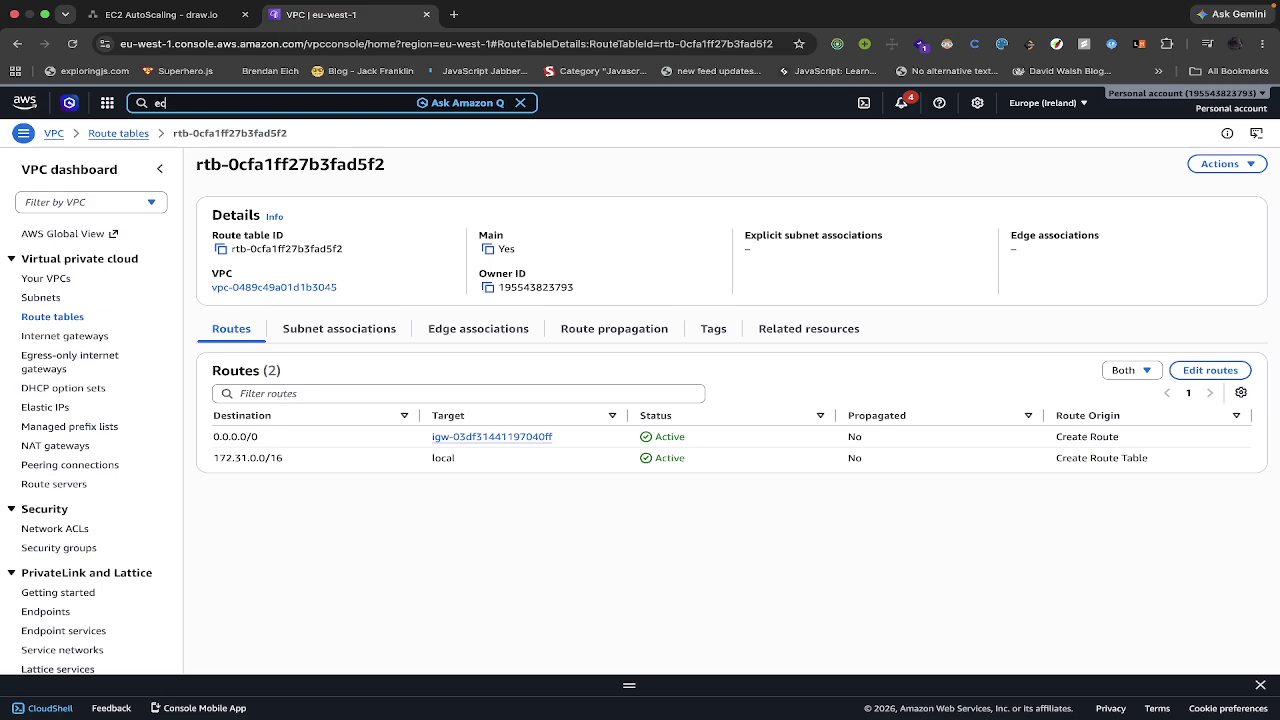
{"action": "type", "text": "2"}
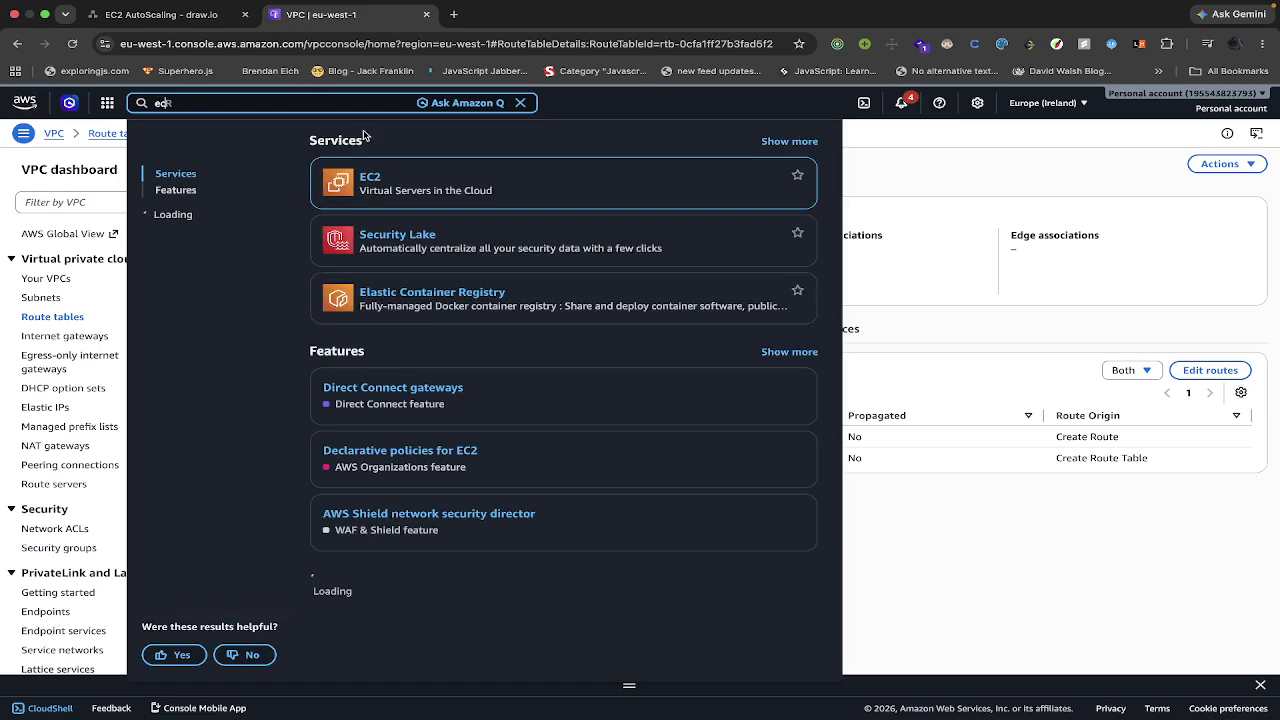
{"action": "left_click", "coordinate": [370, 178]}
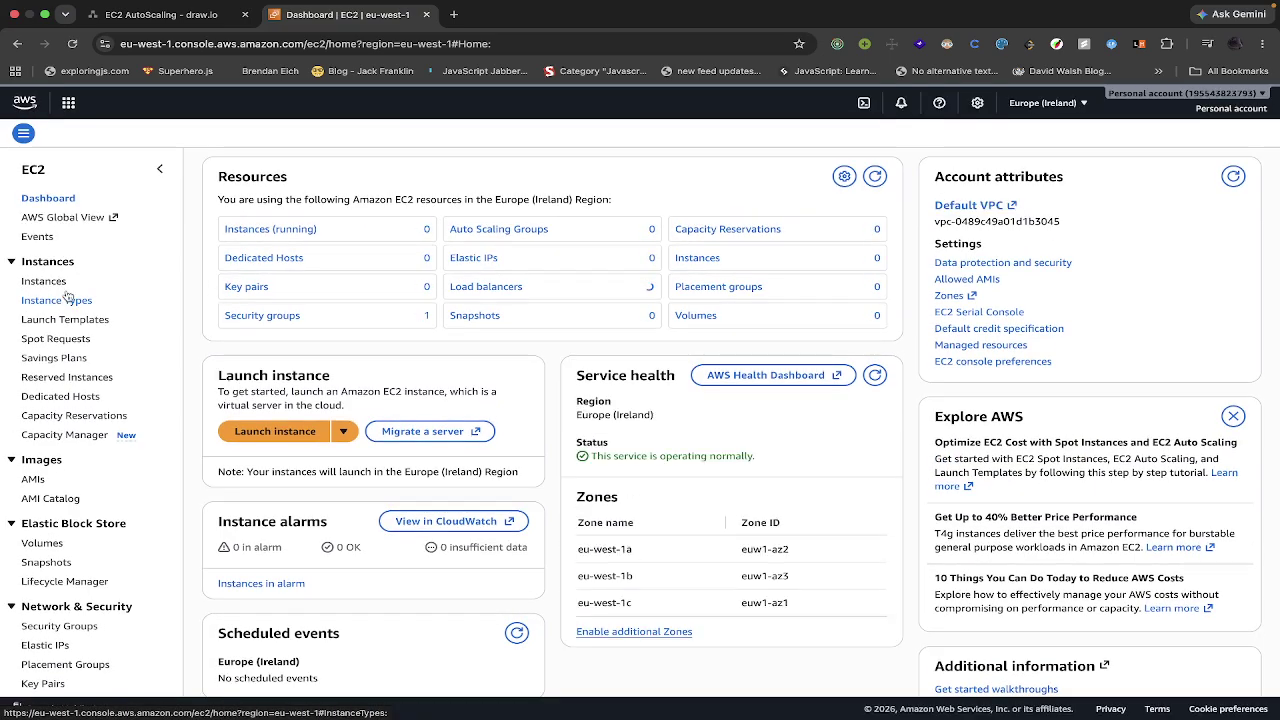
{"action": "left_click", "coordinate": [67, 319]}
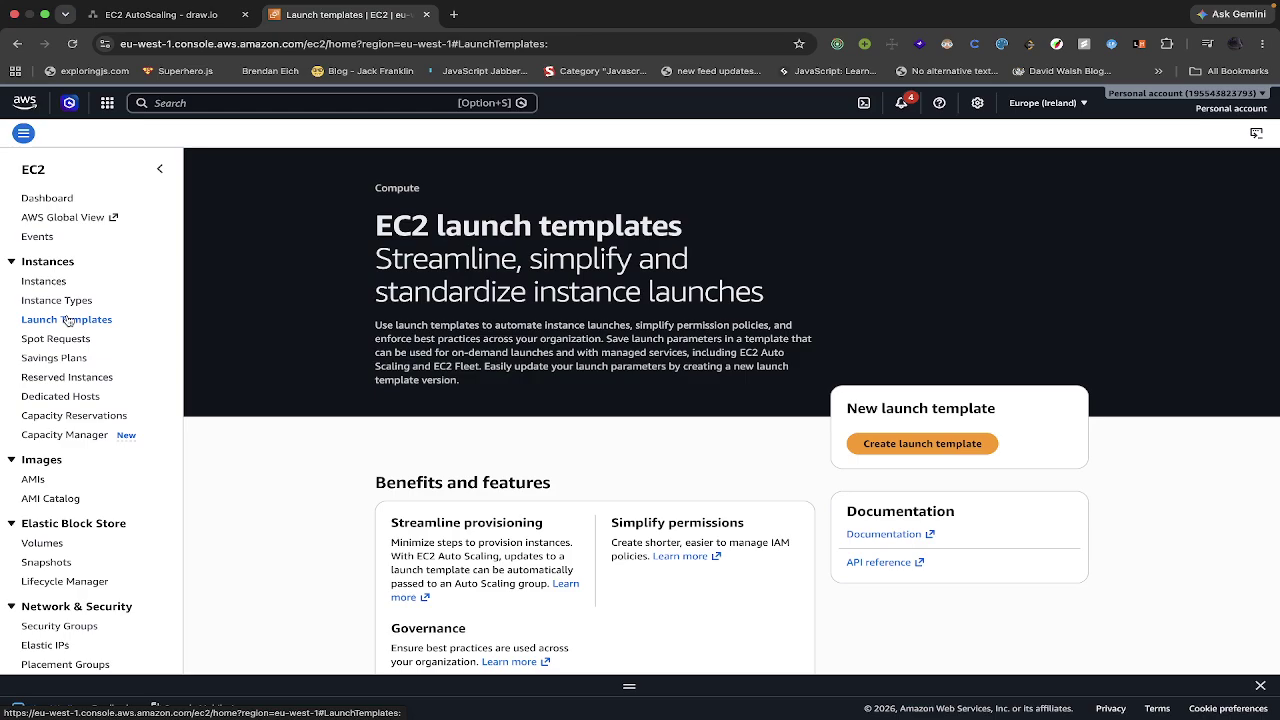
Step: Start a new EC2 launch template and name it lt-demo
{"action": "left_click", "coordinate": [908, 446]}
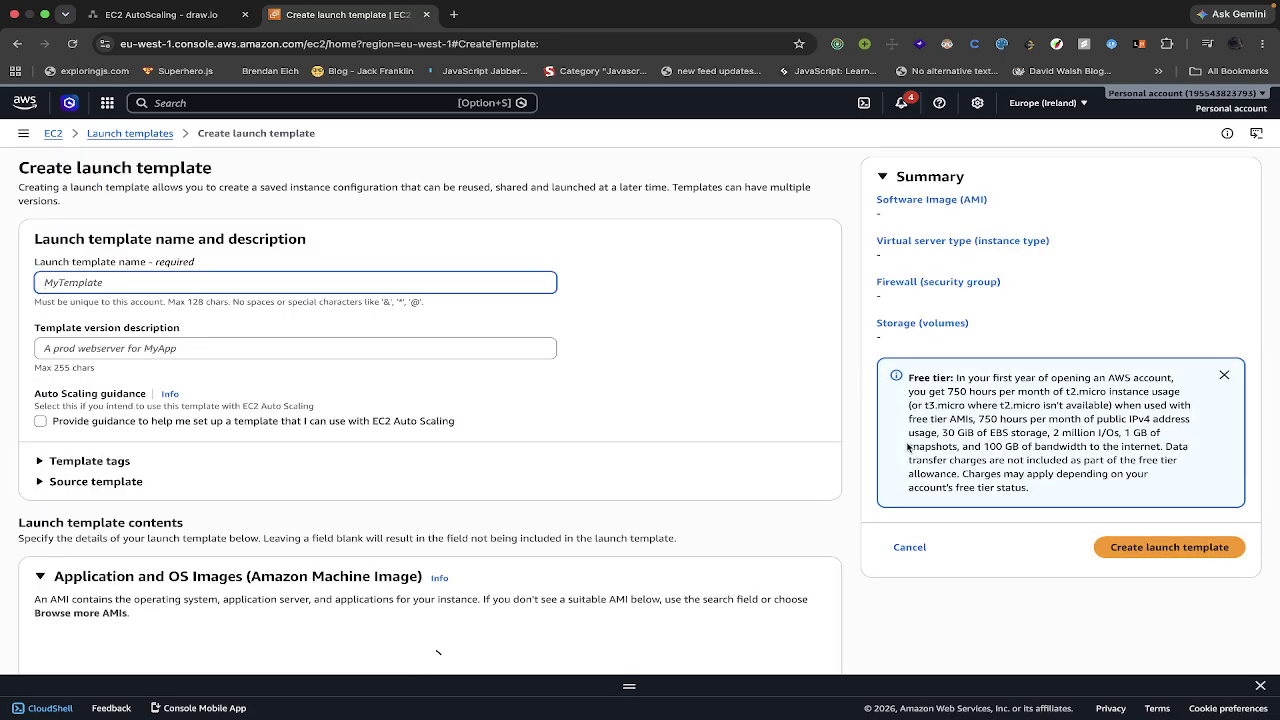
{"action": "type", "text": "t"}
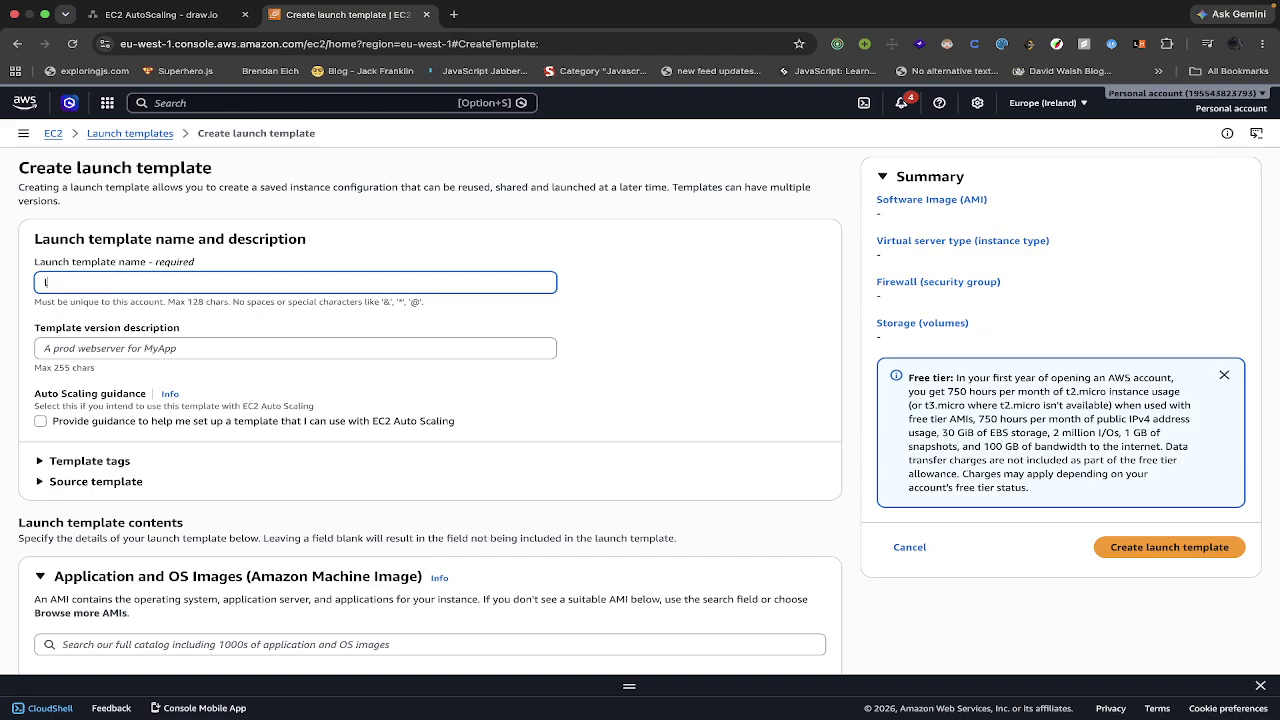
{"action": "type", "text": "-demo"}
Step: Choose Ubuntu as the launch template's machine image
{"action": "scroll", "coordinate": [325, 345], "scroll_direction": "down", "scroll_amount": 3}
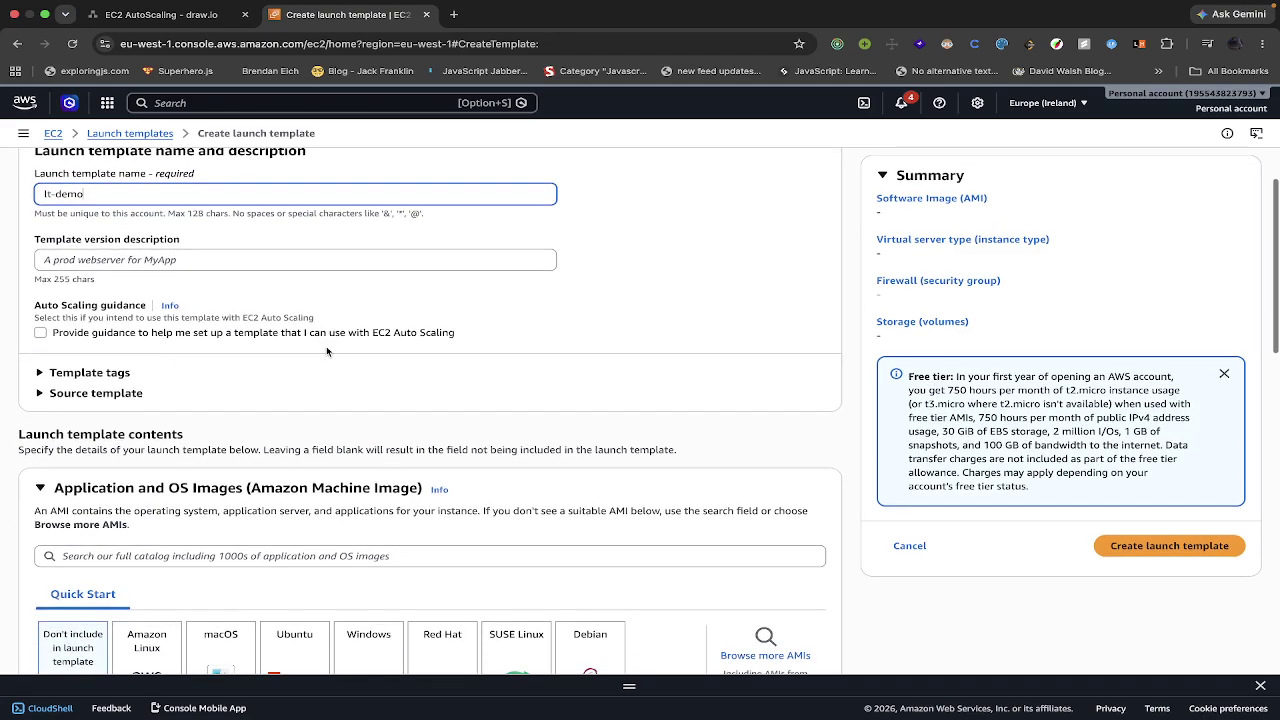
{"action": "scroll", "coordinate": [326, 351], "scroll_direction": "down", "scroll_amount": 1}
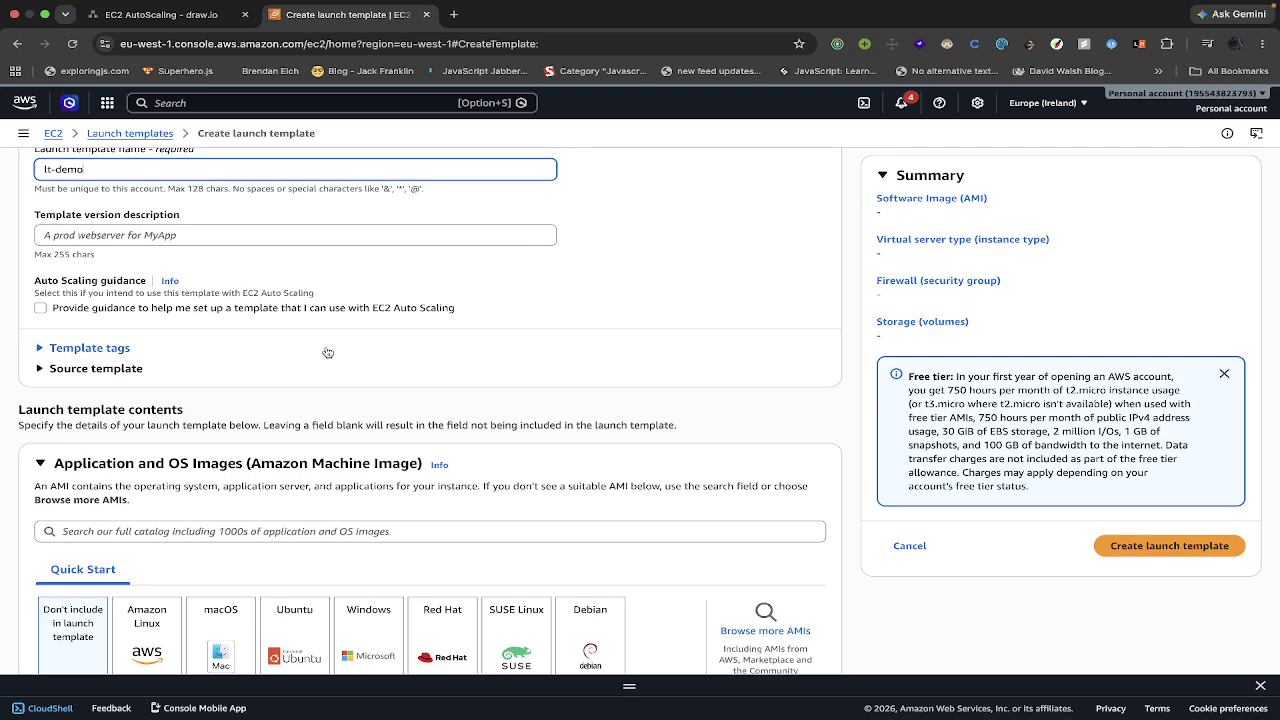
{"action": "scroll", "coordinate": [326, 351], "scroll_direction": "down", "scroll_amount": 3}
{"action": "scroll", "coordinate": [326, 351], "scroll_direction": "down", "scroll_amount": 3}
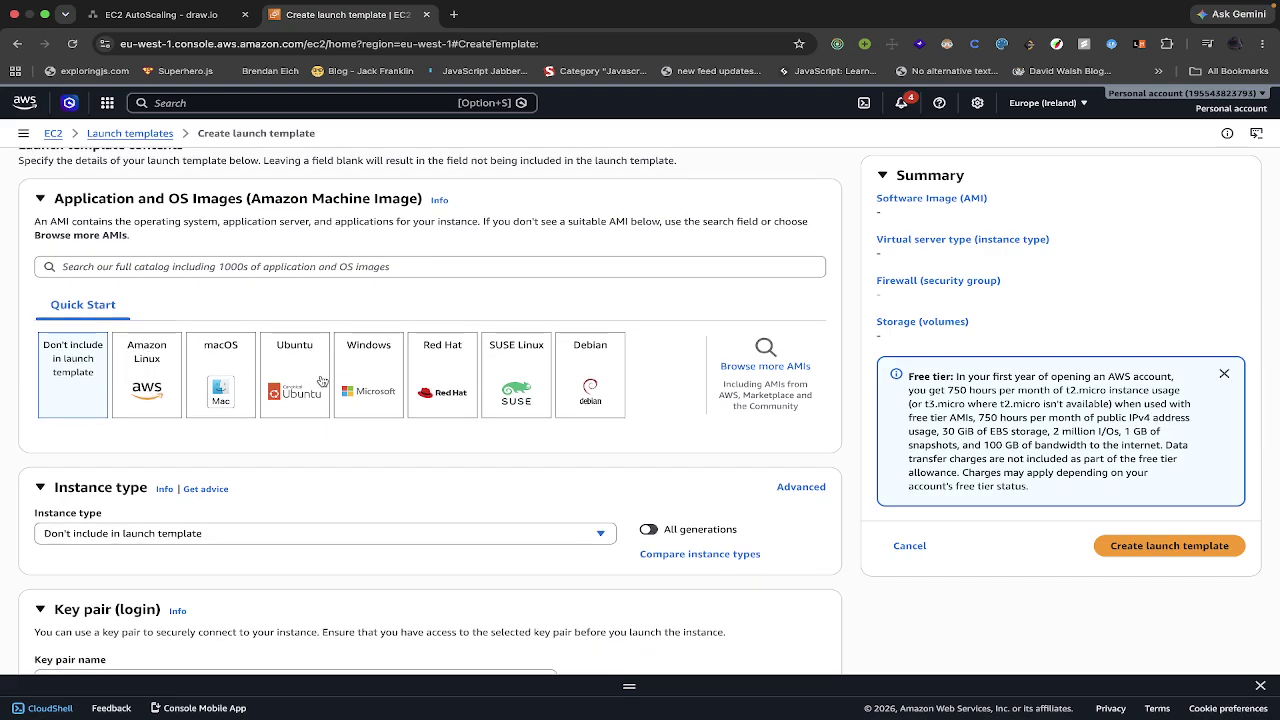
{"action": "left_click", "coordinate": [302, 372]}
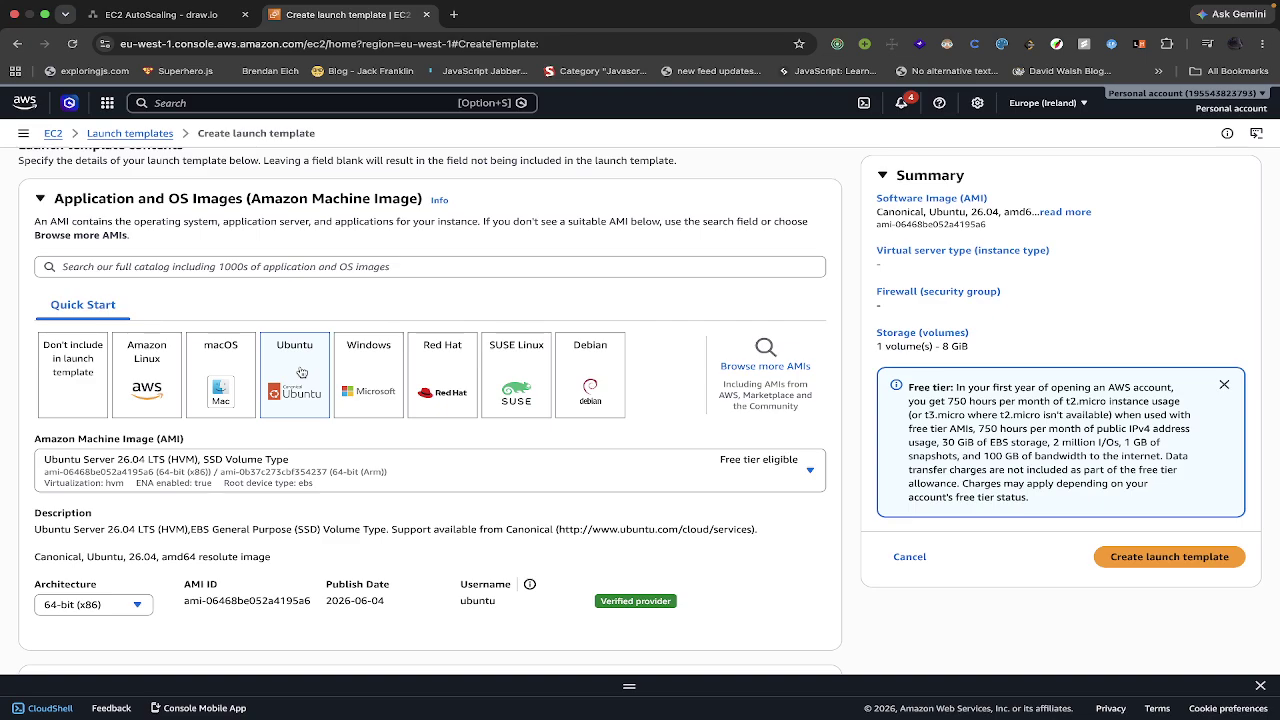
Step: Look at the available instance types without selecting one for the launch template
{"action": "scroll", "coordinate": [301, 372], "scroll_direction": "down", "scroll_amount": 4}
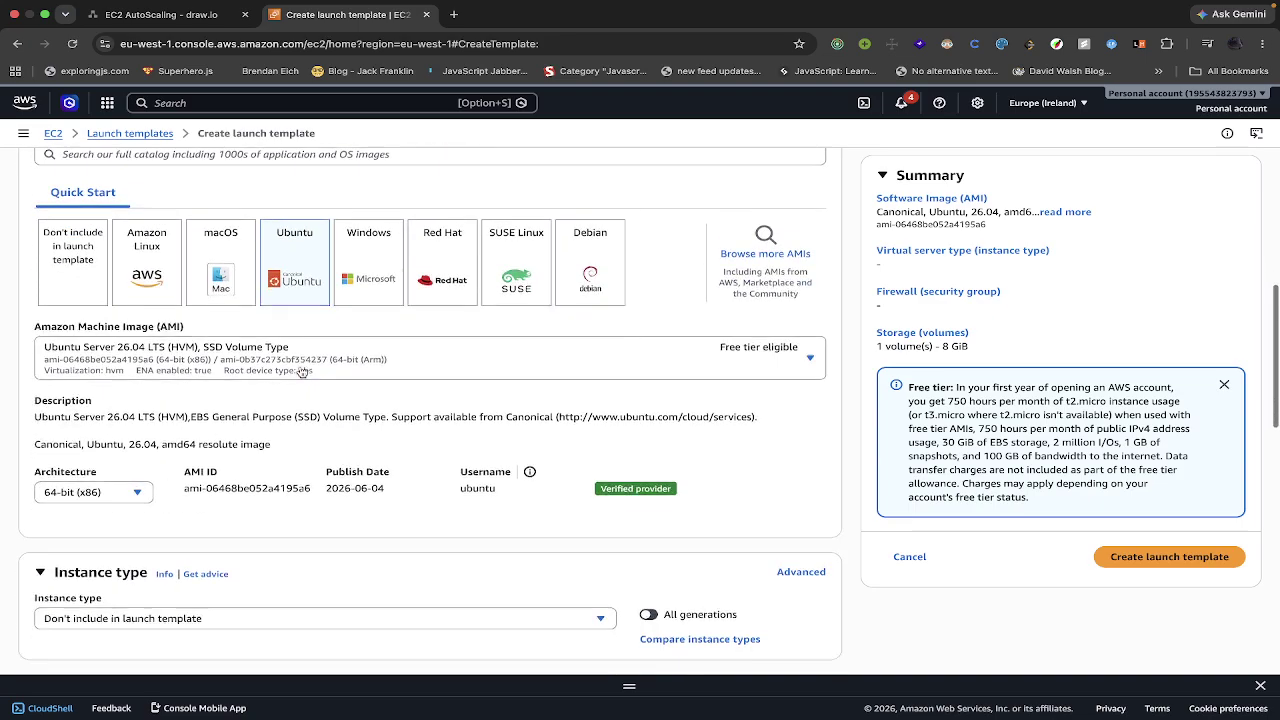
{"action": "scroll", "coordinate": [301, 372], "scroll_direction": "down", "scroll_amount": 4}
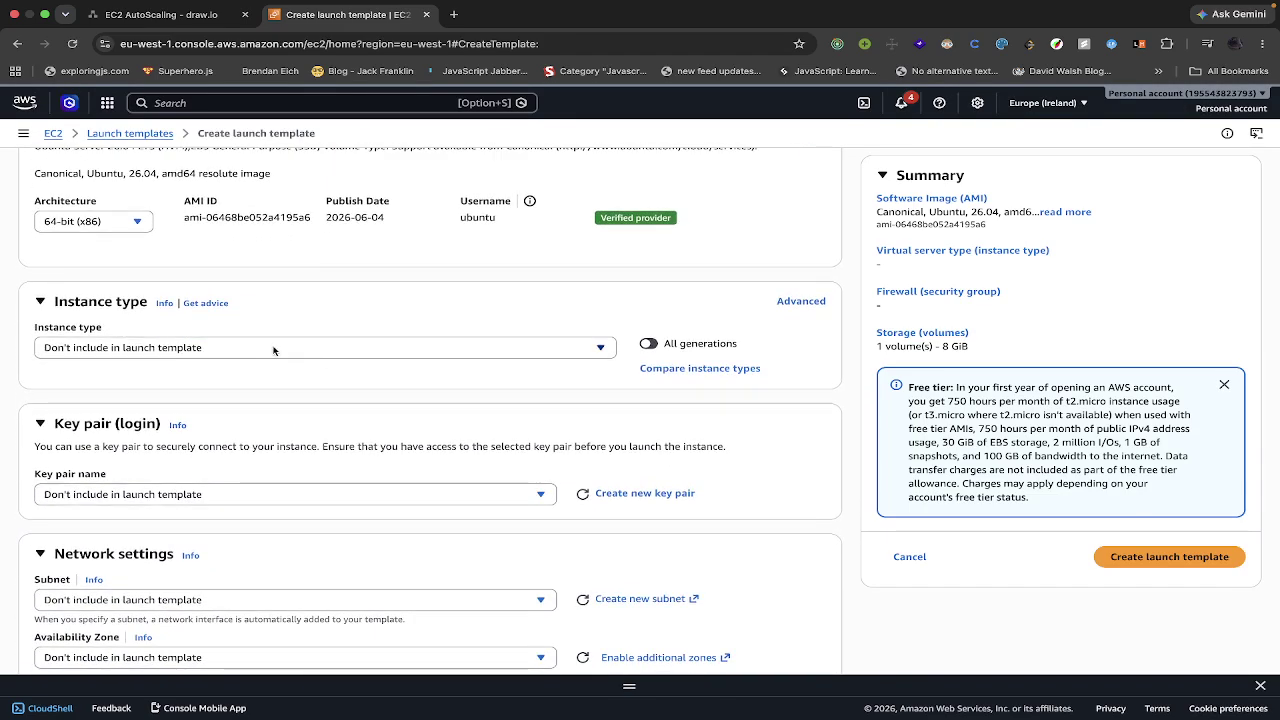
{"action": "left_click", "coordinate": [276, 349]}
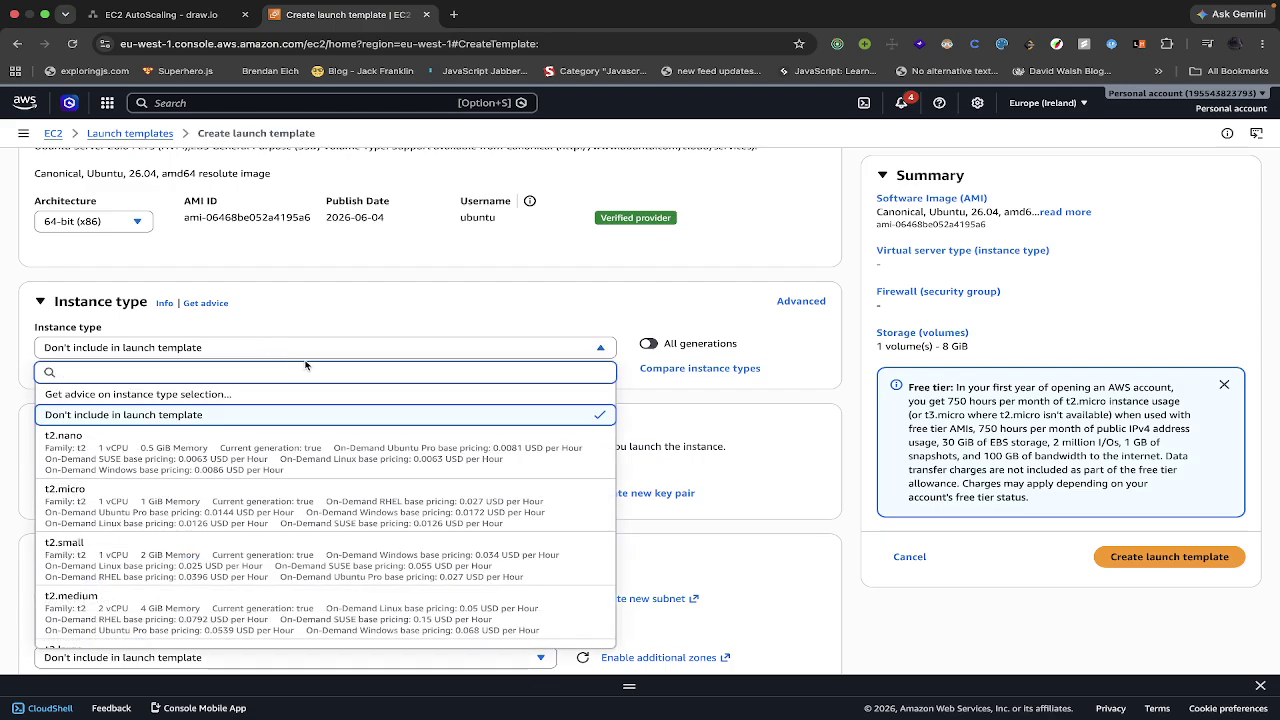
{"action": "left_click", "coordinate": [303, 364]}
Step: Set the template's firewall to create a new security group named sg-demo
{"action": "scroll", "coordinate": [303, 364], "scroll_direction": "down", "scroll_amount": 2}
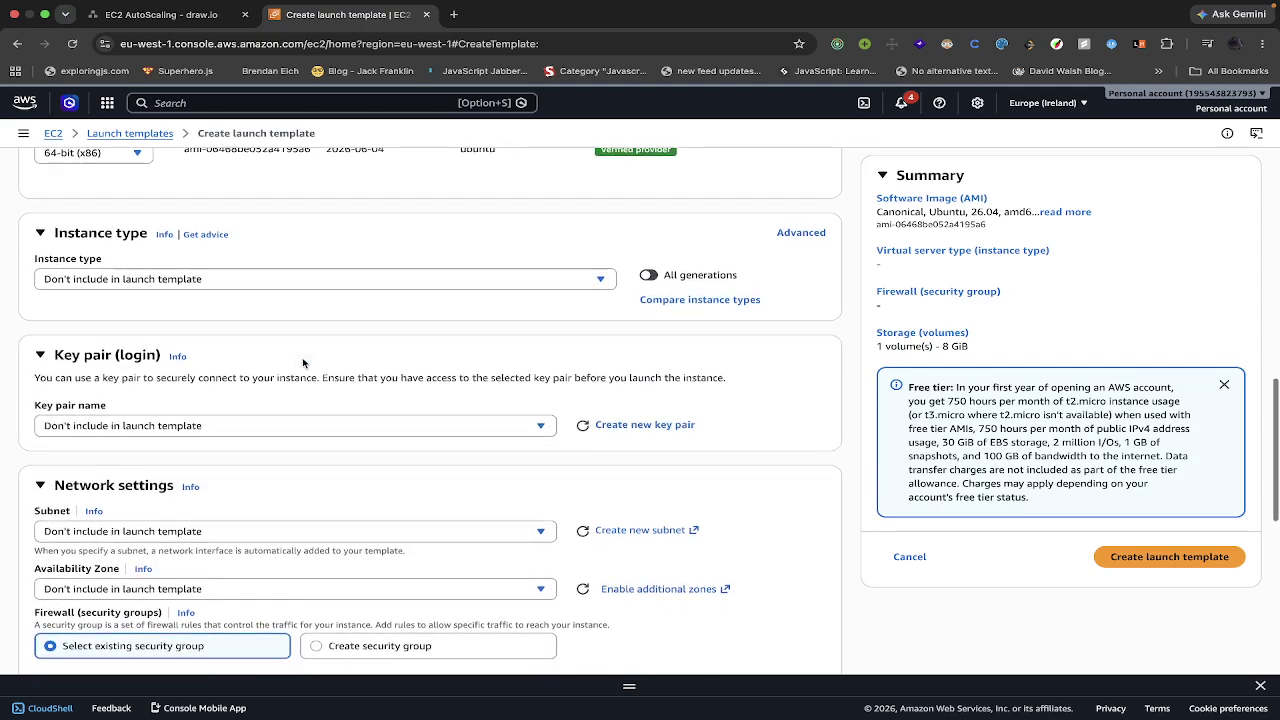
{"action": "scroll", "coordinate": [303, 364], "scroll_direction": "down", "scroll_amount": 1}
{"action": "scroll", "coordinate": [303, 364], "scroll_direction": "down", "scroll_amount": 3}
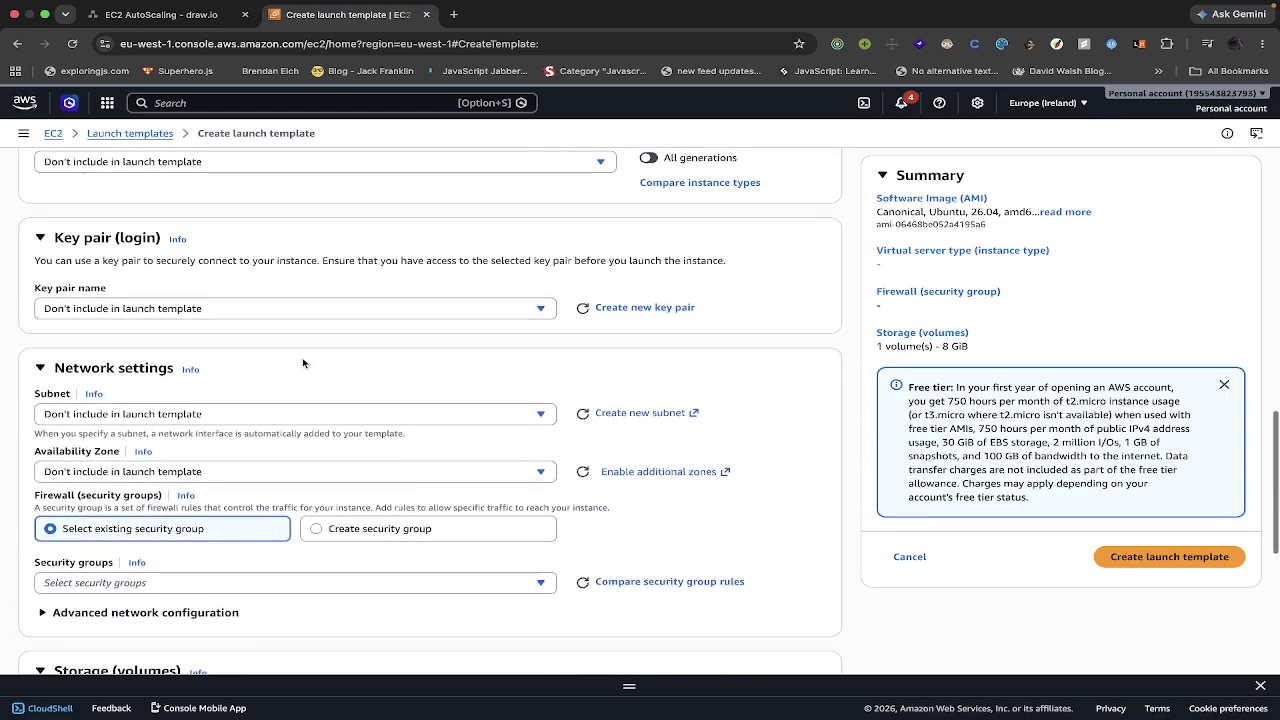
{"action": "scroll", "coordinate": [303, 364], "scroll_direction": "down", "scroll_amount": 3}
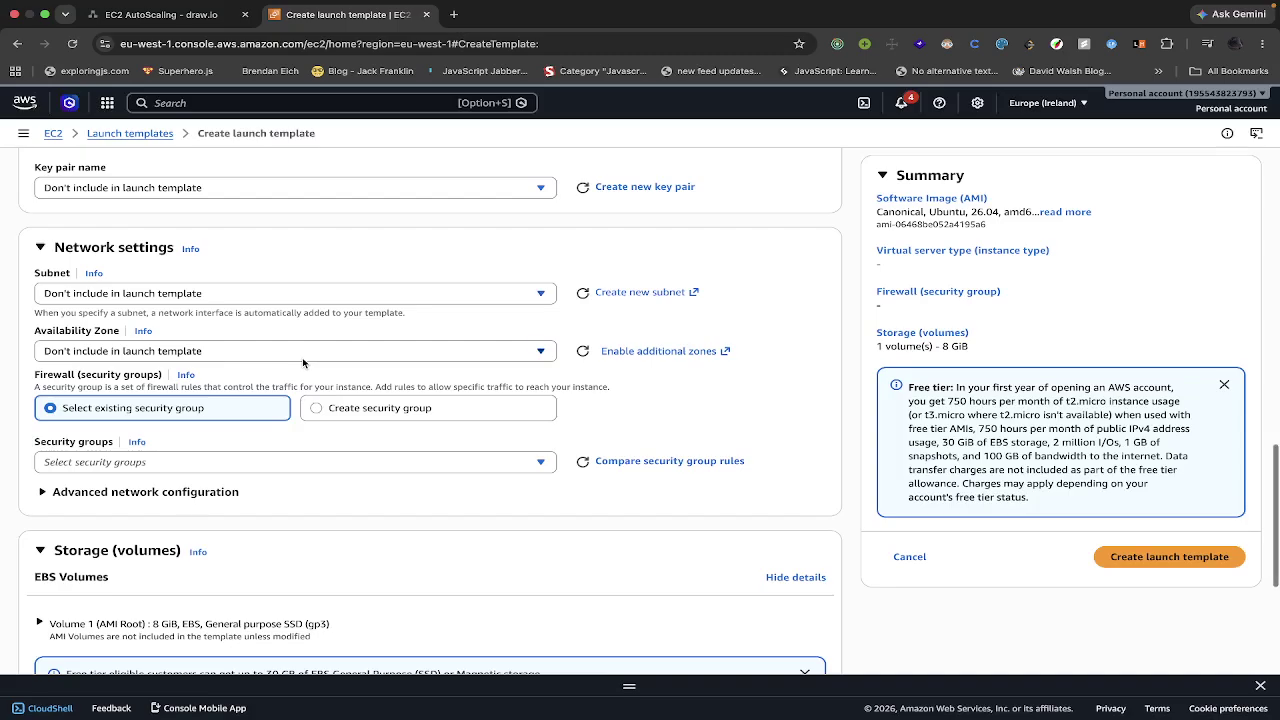
{"action": "scroll", "coordinate": [303, 364], "scroll_direction": "down", "scroll_amount": 3}
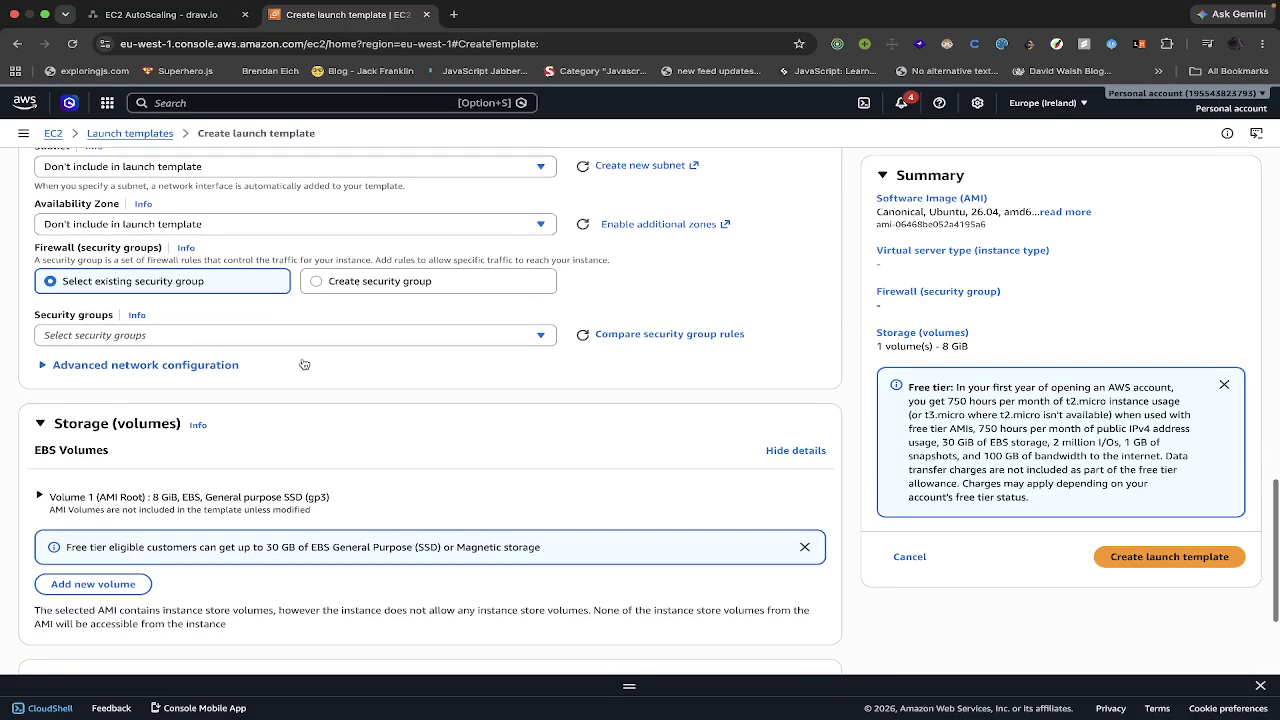
{"action": "scroll", "coordinate": [304, 364], "scroll_direction": "down", "scroll_amount": 1}
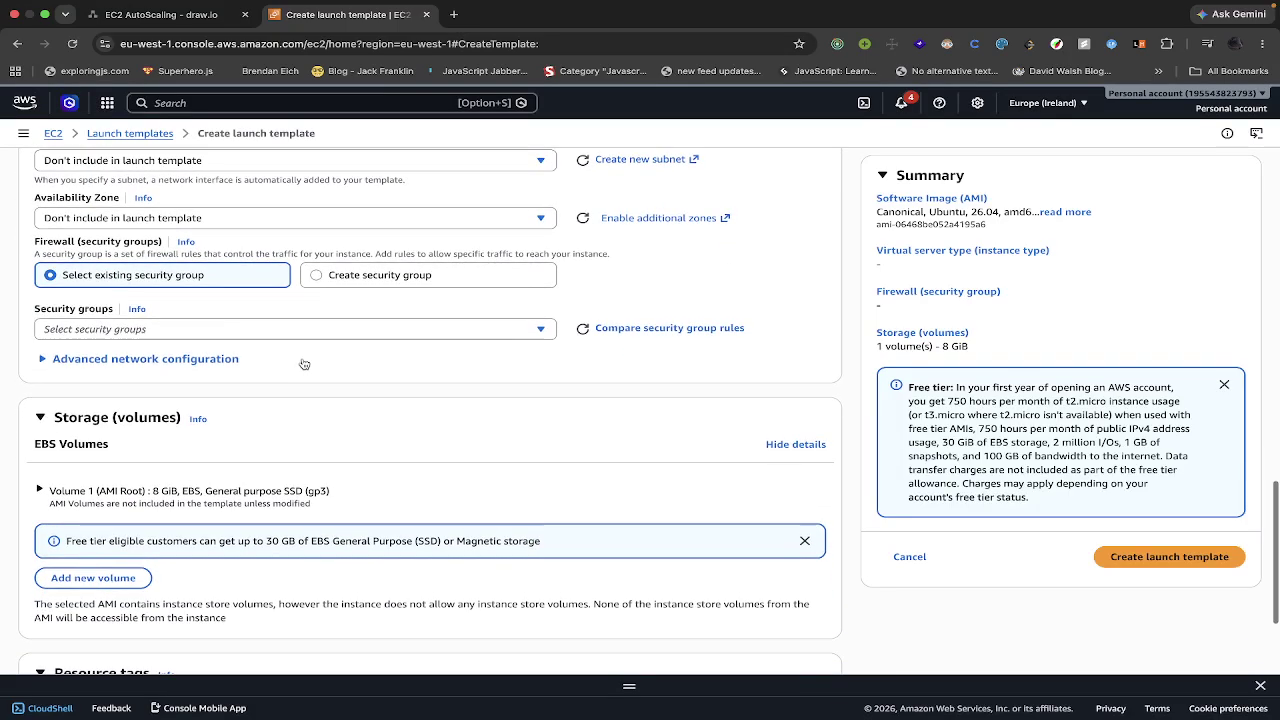
{"action": "left_click", "coordinate": [374, 276]}
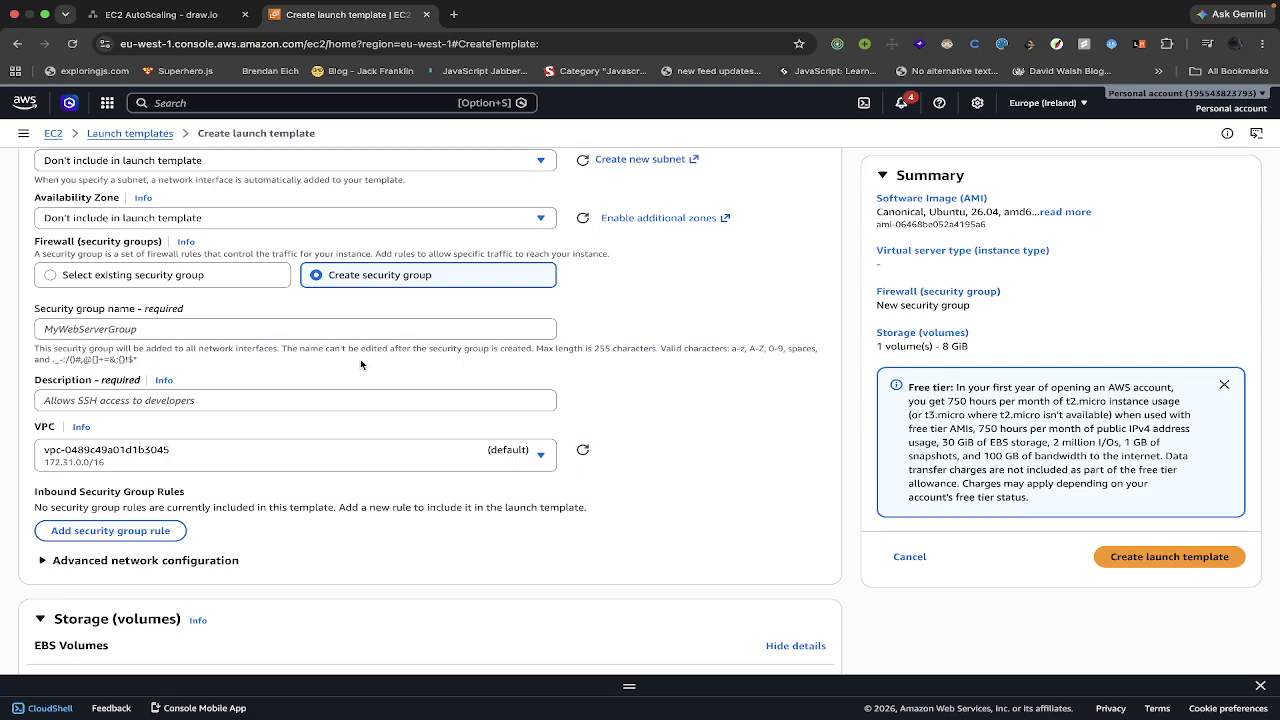
{"action": "left_click", "coordinate": [340, 326]}
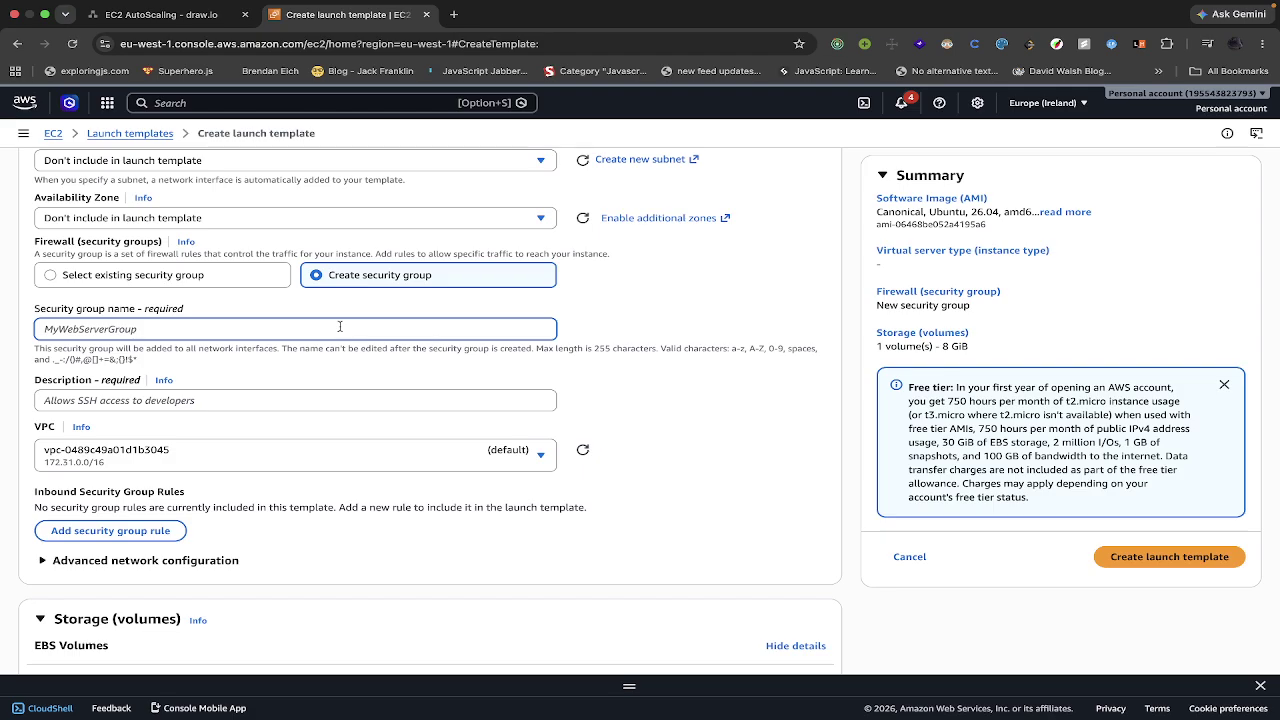
{"action": "type", "text": "sg-demo"}
{"action": "left_click", "coordinate": [288, 368]}
Step: Add an inbound Custom TCP rule to the security group for port 22 with source type Anywhere
{"action": "scroll", "coordinate": [247, 394], "scroll_direction": "down", "scroll_amount": 1}
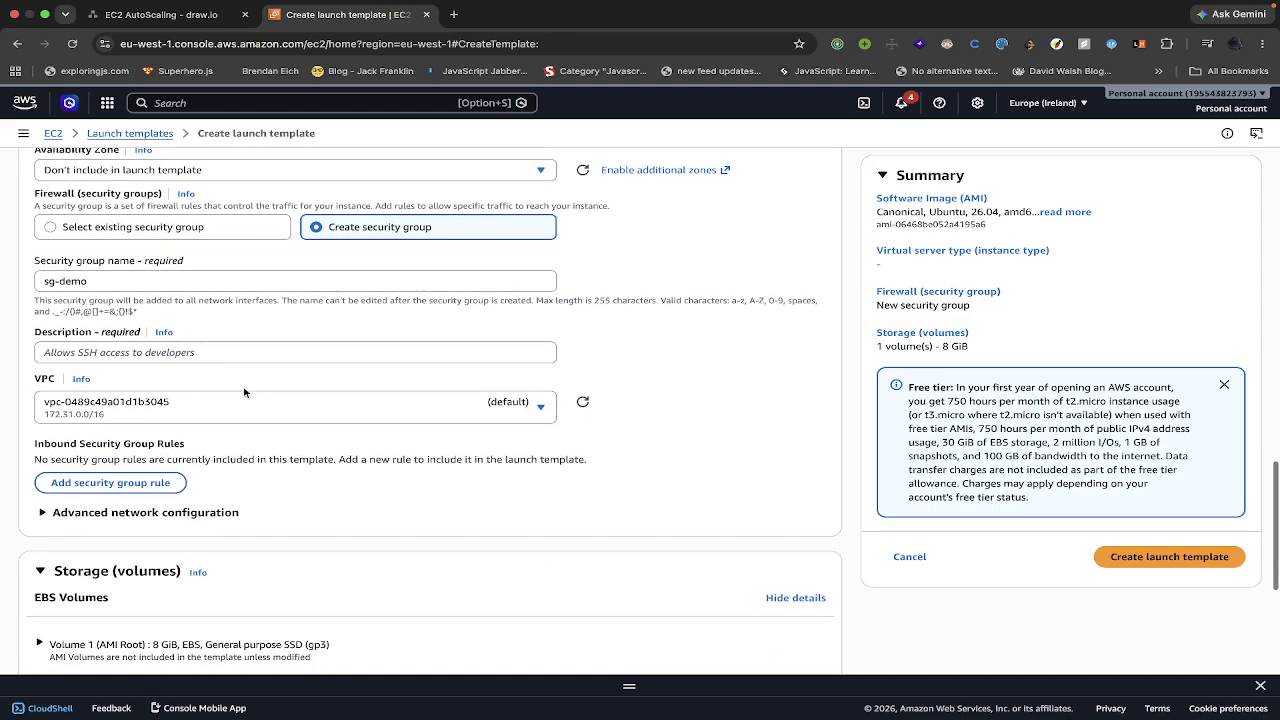
{"action": "left_click", "coordinate": [120, 484]}
{"action": "scroll", "coordinate": [253, 494], "scroll_direction": "down", "scroll_amount": 4}
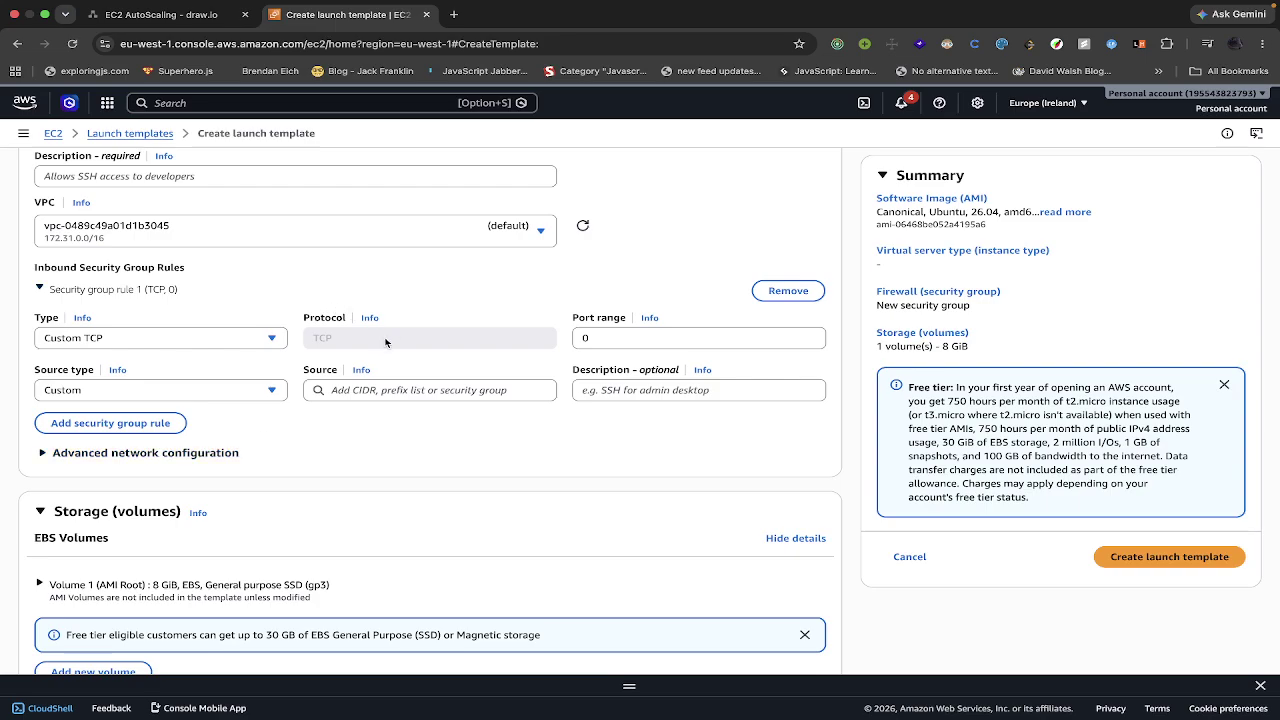
{"action": "left_click", "coordinate": [241, 343]}
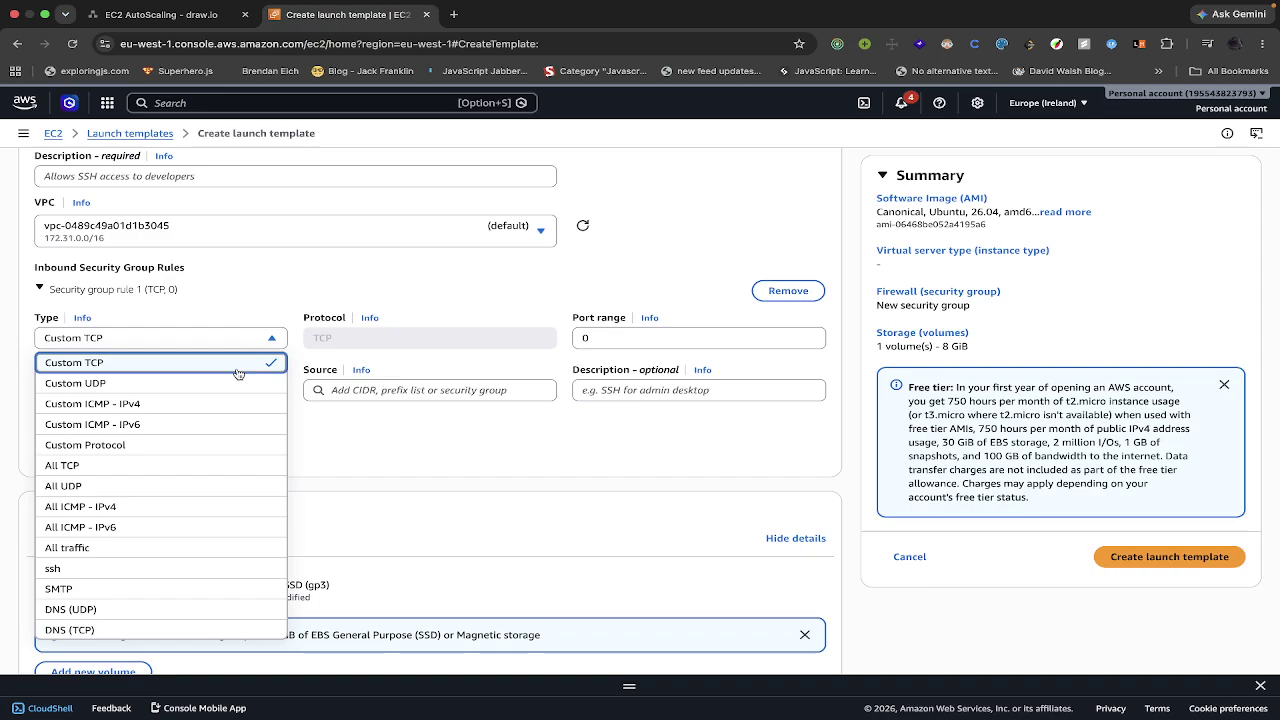
{"action": "scroll", "coordinate": [168, 488], "scroll_direction": "down", "scroll_amount": 1}
{"action": "scroll", "coordinate": [168, 488], "scroll_direction": "down", "scroll_amount": 2}
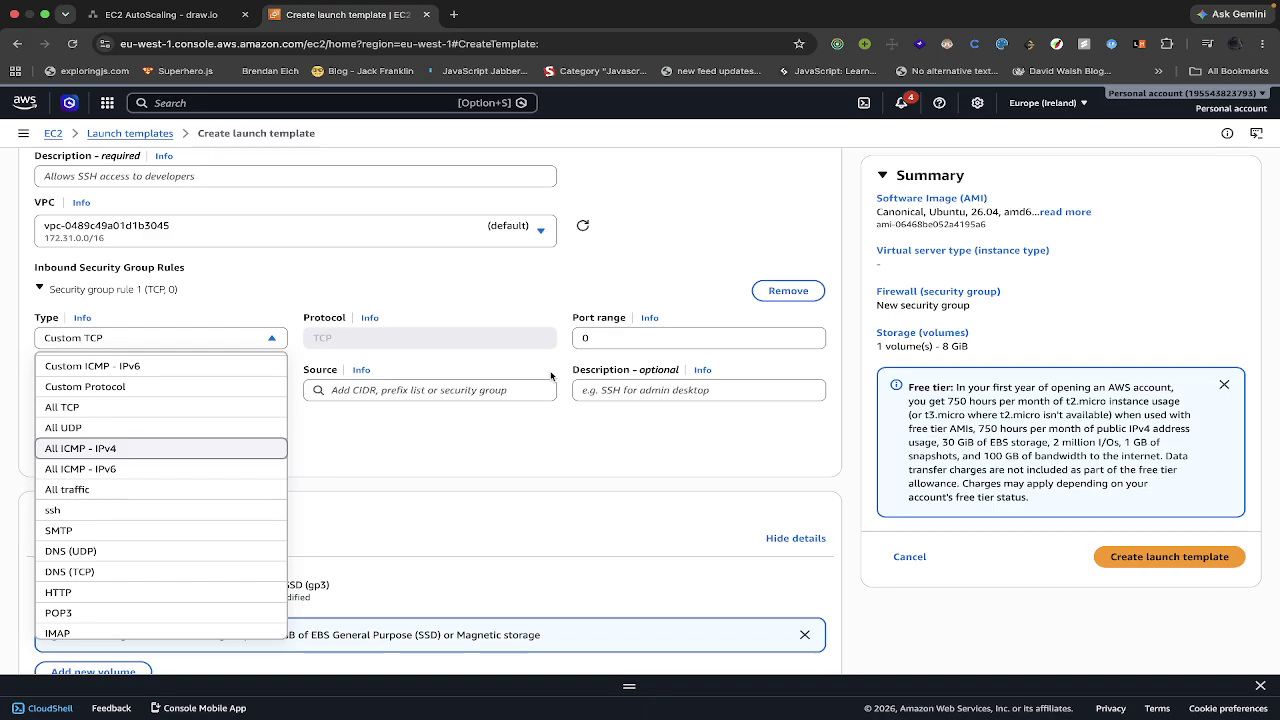
{"action": "left_click", "coordinate": [603, 337]}
{"action": "key", "text": "BackSpace"}
{"action": "type", "text": "22"}
{"action": "left_click", "coordinate": [236, 394]}
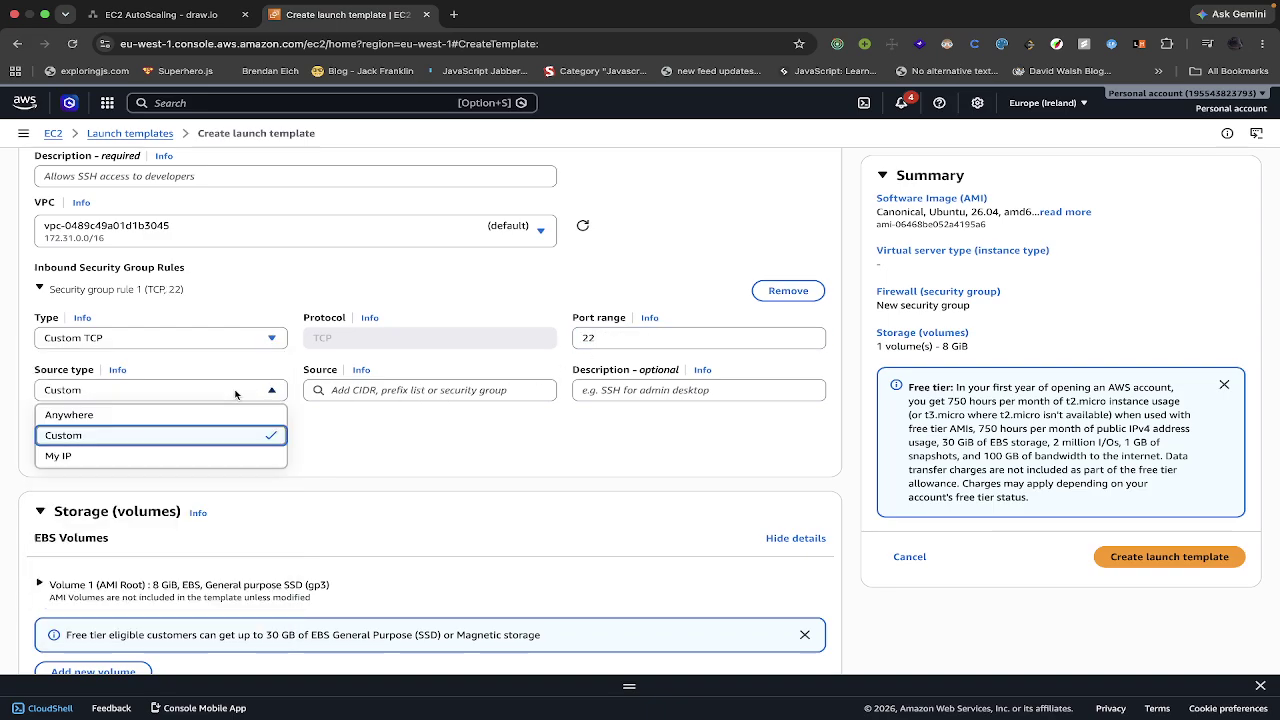
{"action": "left_click", "coordinate": [199, 415]}
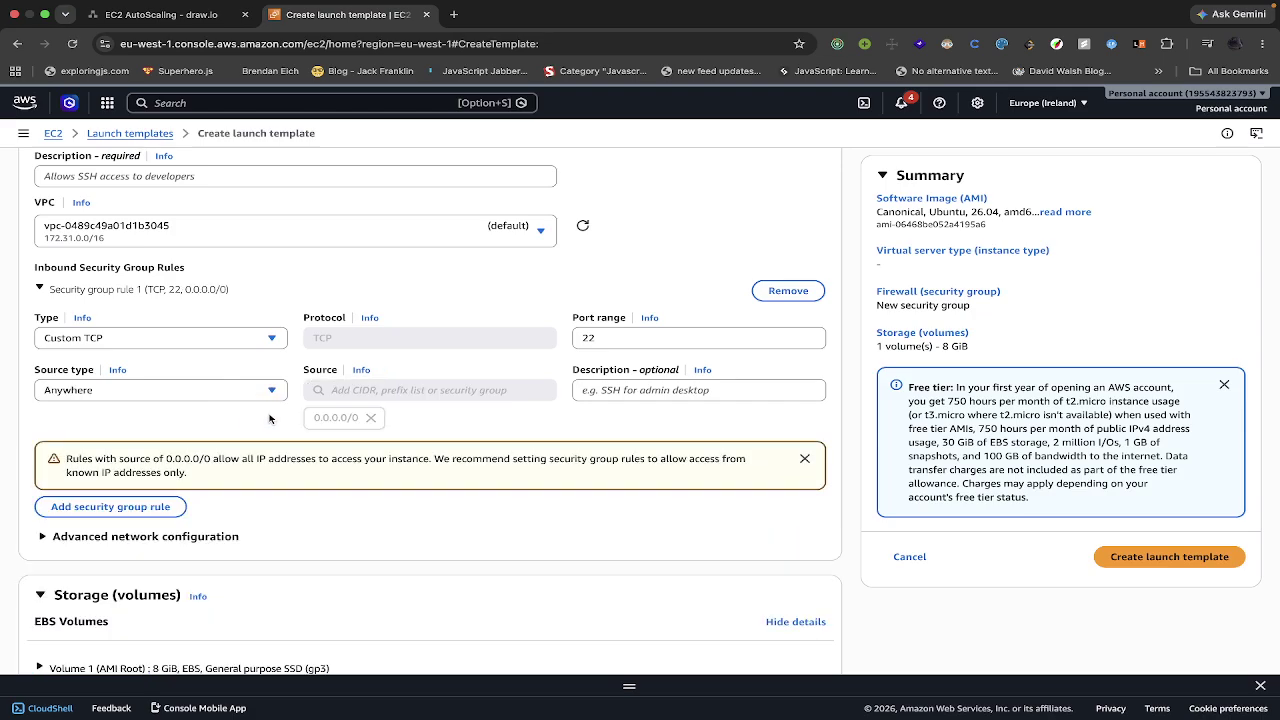
{"action": "left_click", "coordinate": [606, 391]}
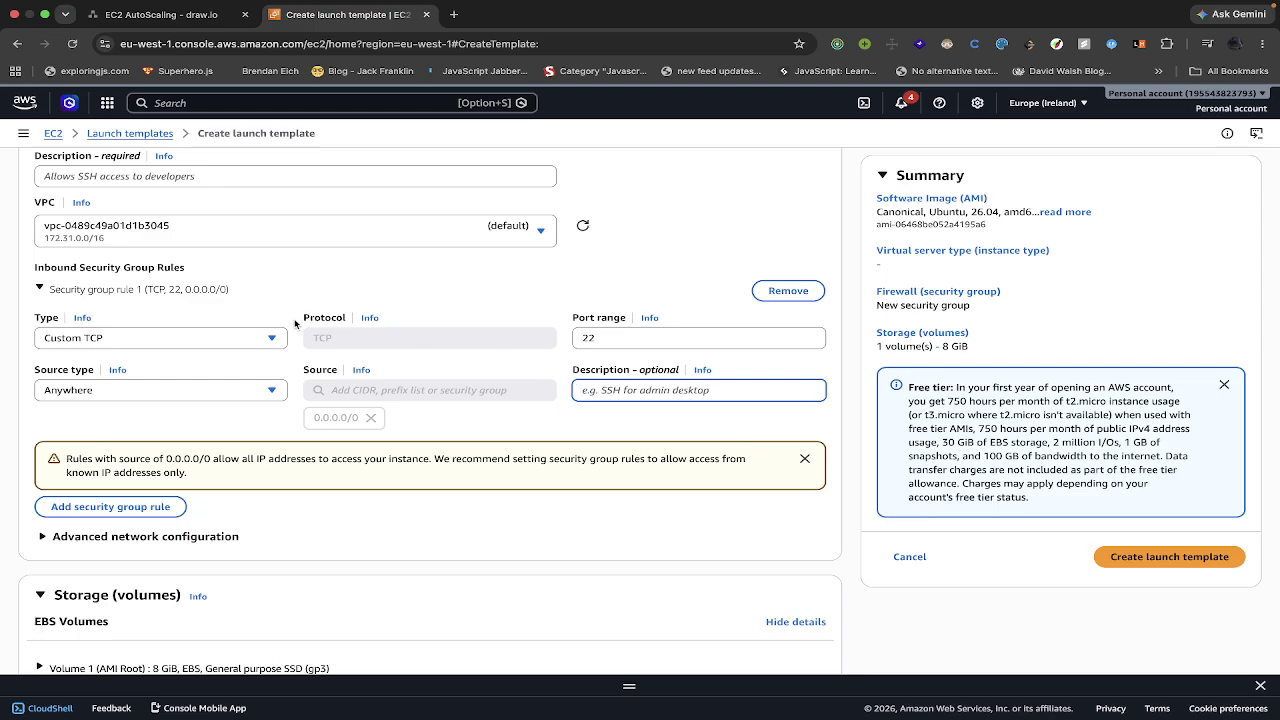
Step: Add a second inbound security group rule of type HTTP with source type Anywhere
{"action": "left_click", "coordinate": [590, 340]}
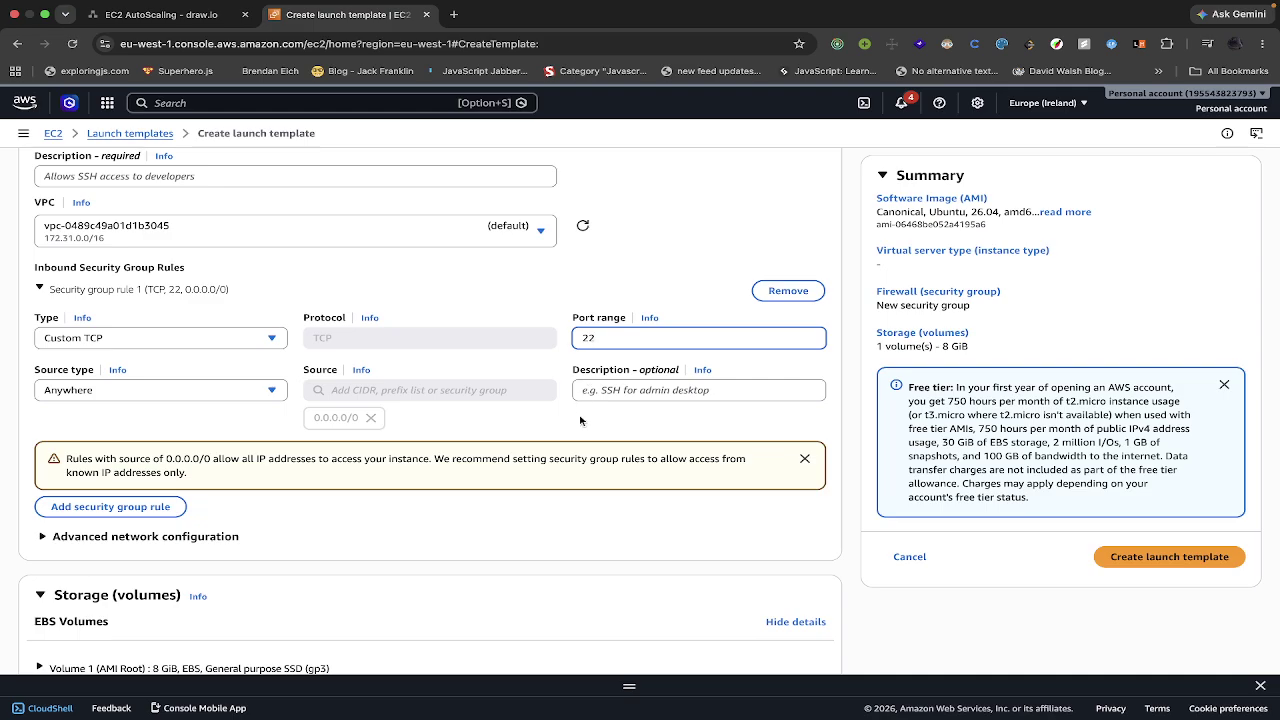
{"action": "left_click", "coordinate": [178, 506]}
{"action": "left_click", "coordinate": [155, 503]}
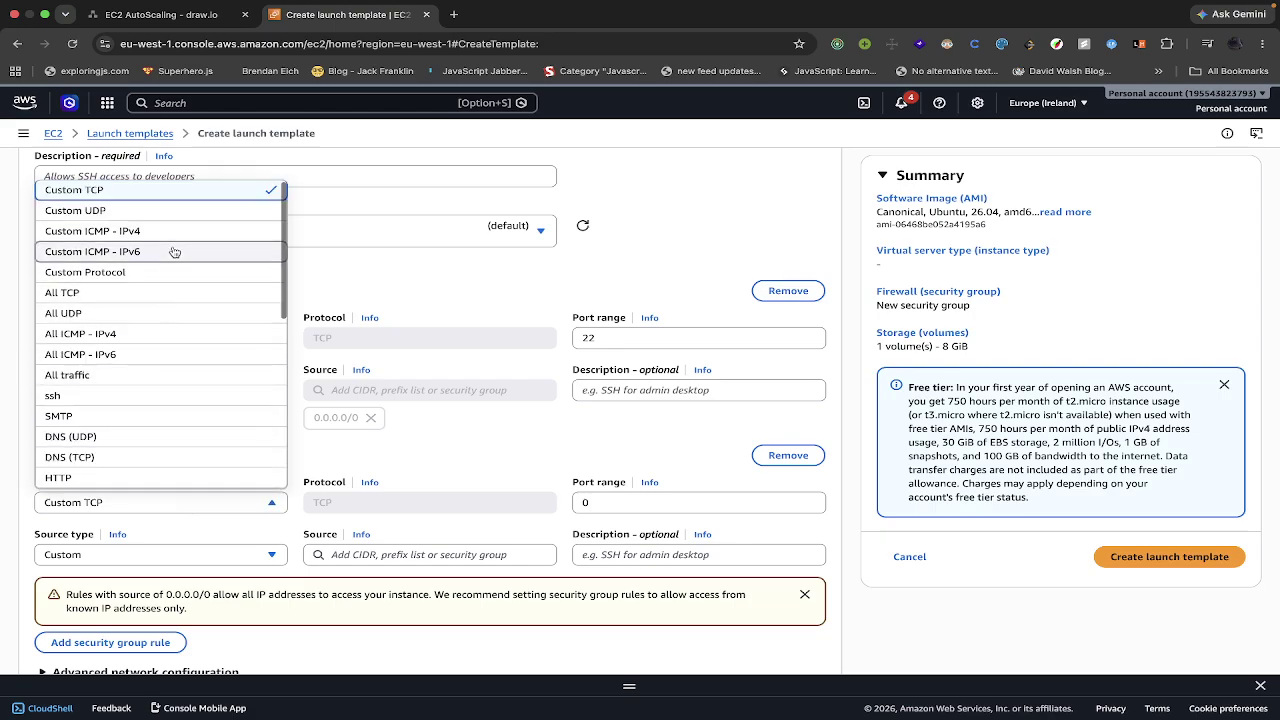
{"action": "scroll", "coordinate": [117, 415], "scroll_direction": "down", "scroll_amount": 1}
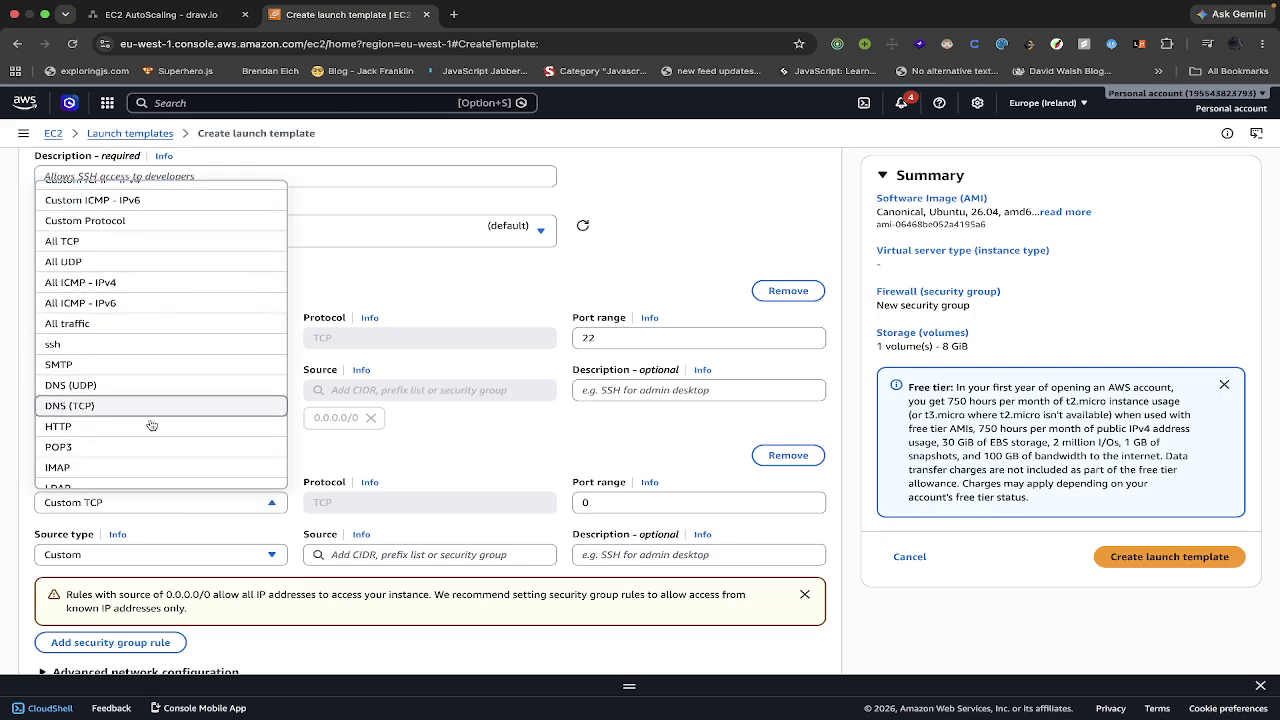
{"action": "scroll", "coordinate": [160, 430], "scroll_direction": "down", "scroll_amount": 3}
{"action": "scroll", "coordinate": [161, 430], "scroll_direction": "down", "scroll_amount": 5}
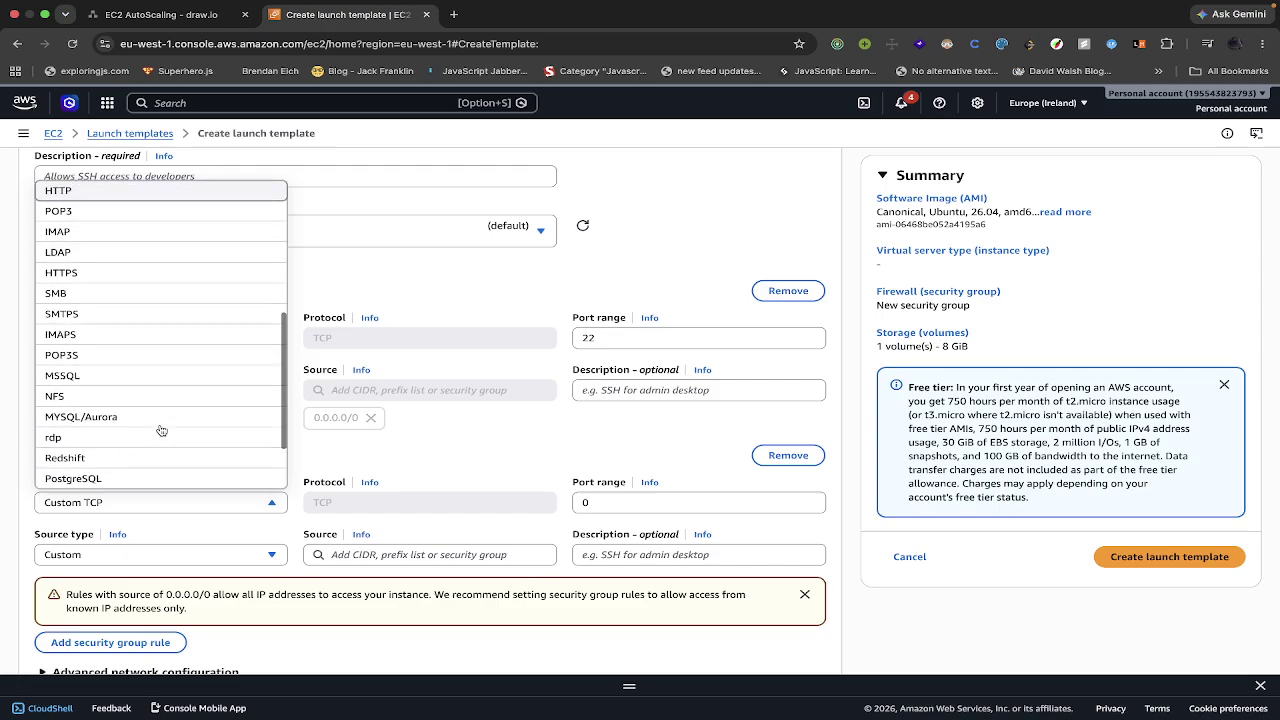
{"action": "scroll", "coordinate": [161, 430], "scroll_direction": "down", "scroll_amount": 1}
{"action": "key", "text": "h"}
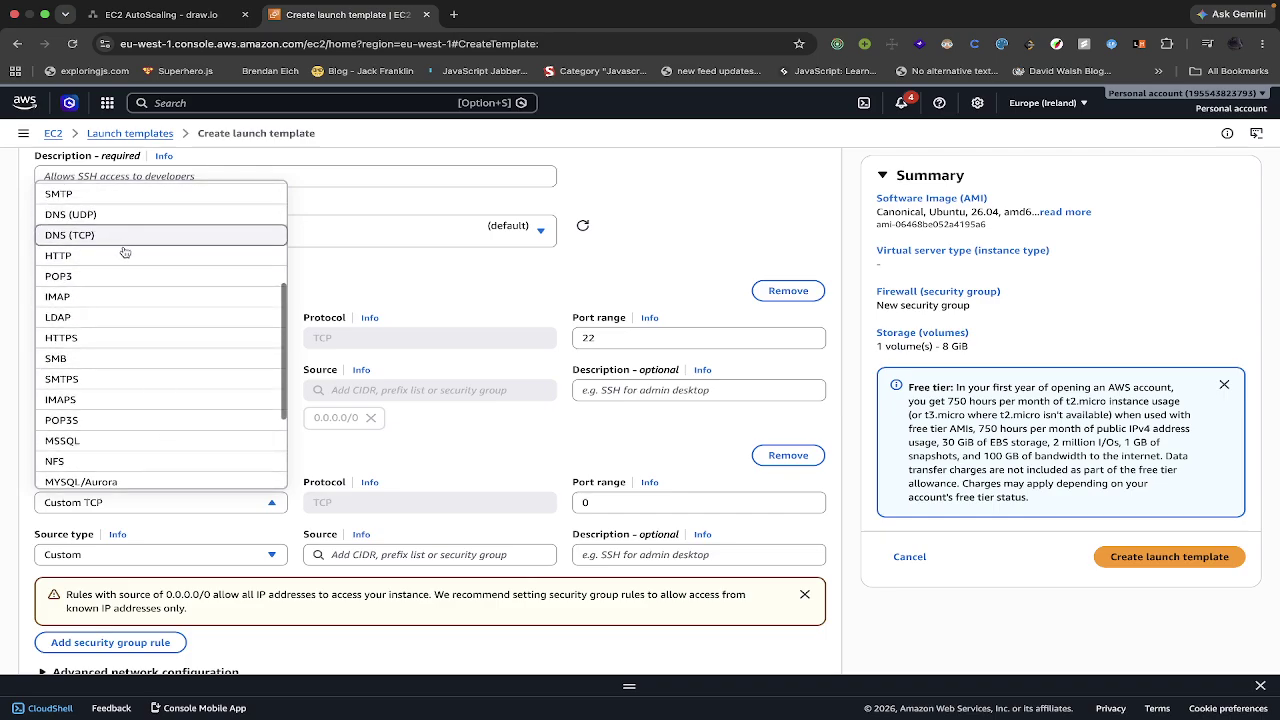
{"action": "left_click", "coordinate": [120, 253]}
{"action": "scroll", "coordinate": [295, 460], "scroll_direction": "down", "scroll_amount": 3}
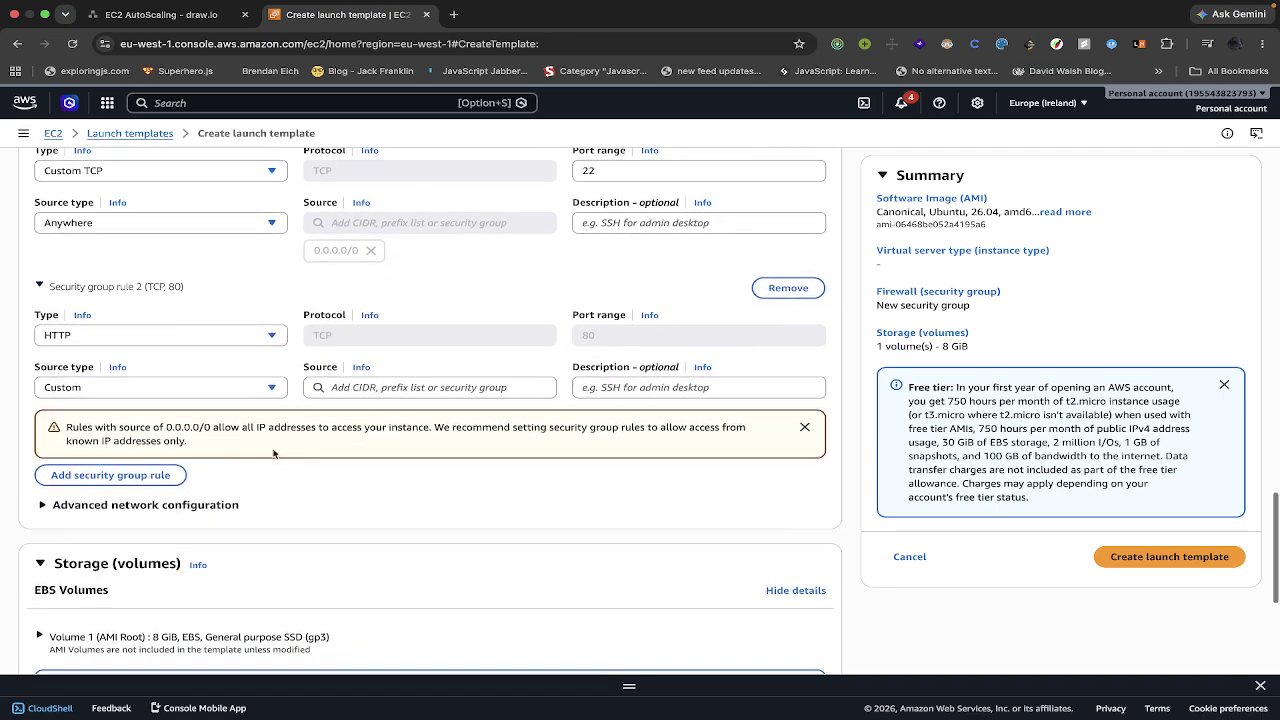
{"action": "left_click", "coordinate": [229, 389]}
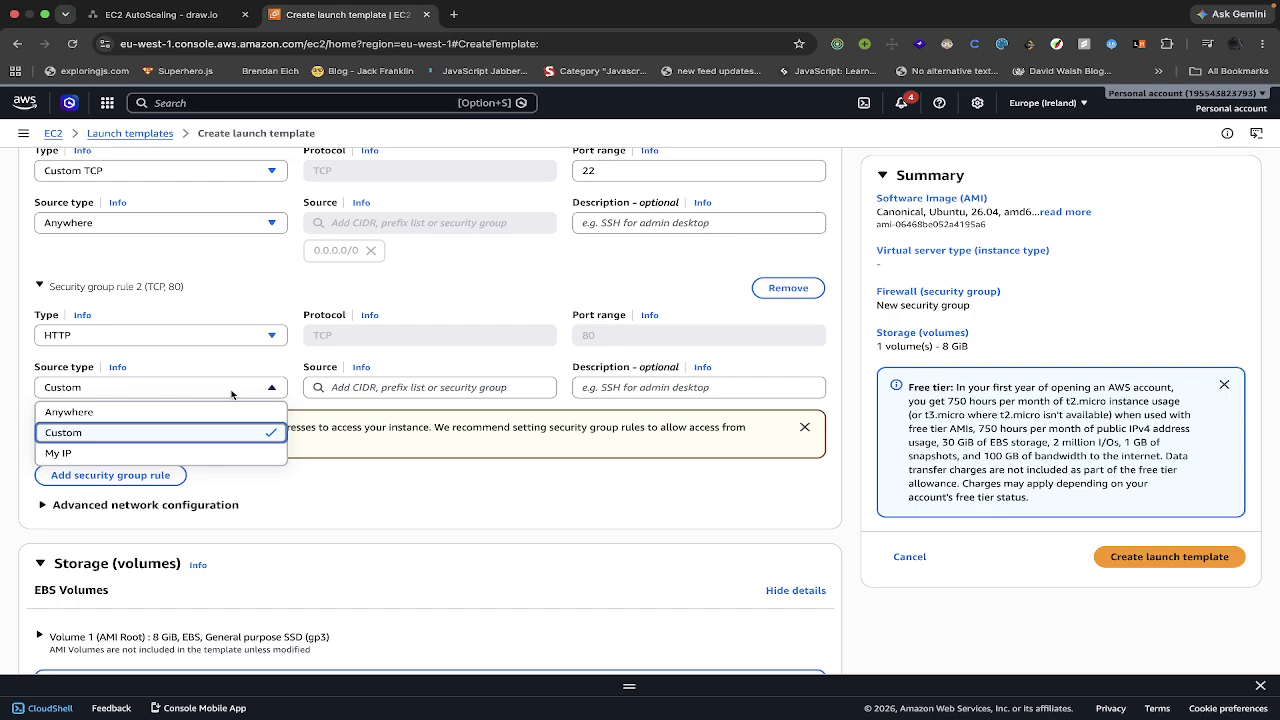
{"action": "left_click", "coordinate": [188, 421]}
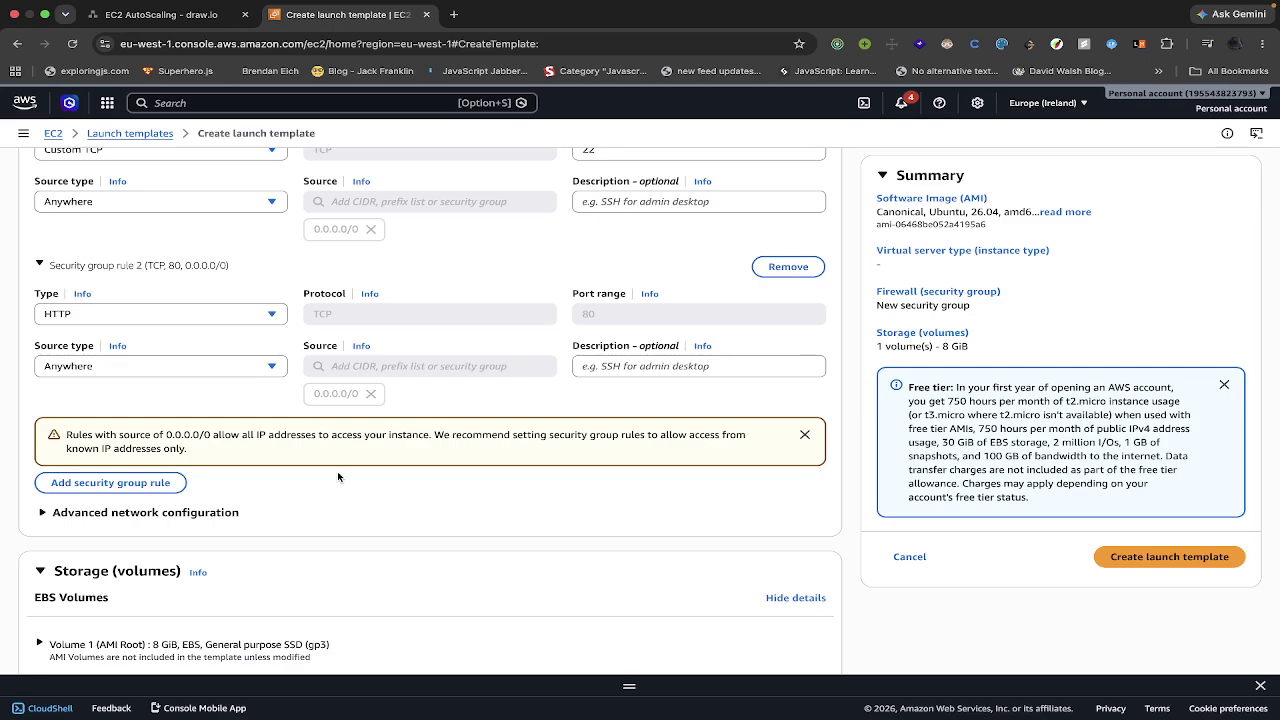
Step: Review the storage, resource tags and advanced sections, and try to create the launch template
{"action": "scroll", "coordinate": [338, 477], "scroll_direction": "down", "scroll_amount": 4}
{"action": "scroll", "coordinate": [338, 477], "scroll_direction": "down", "scroll_amount": 1}
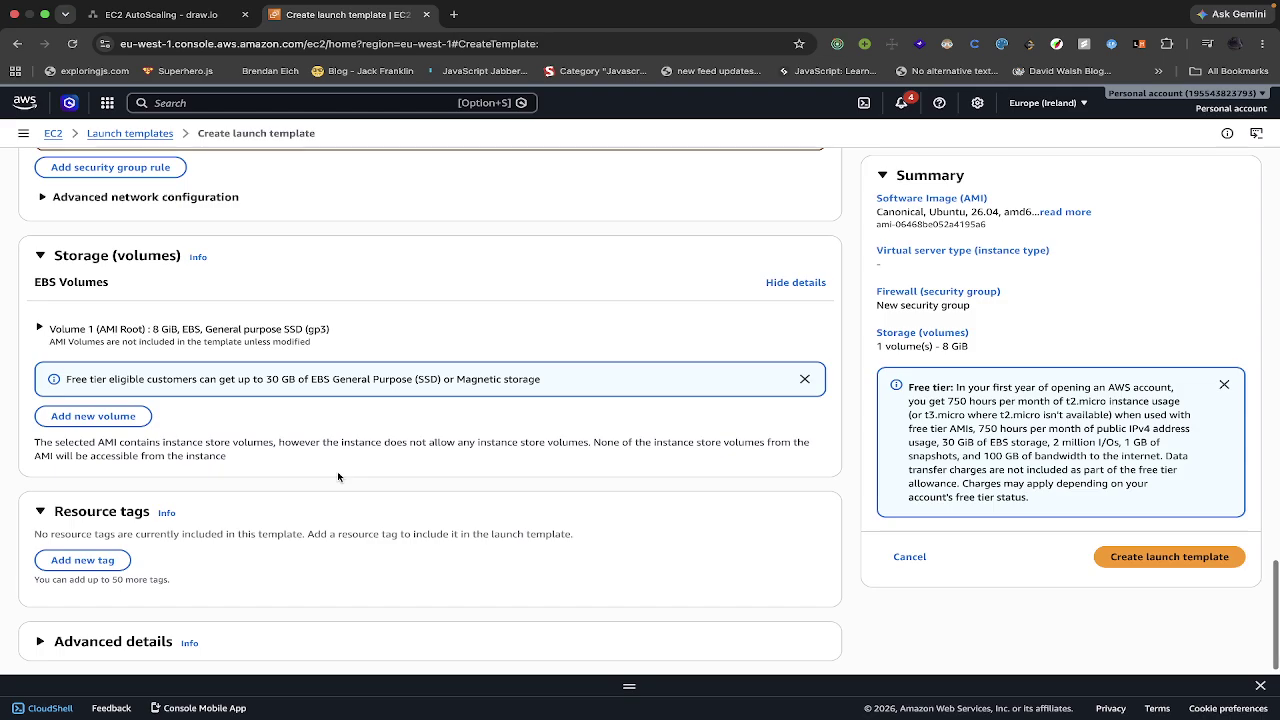
{"action": "scroll", "coordinate": [338, 477], "scroll_direction": "down", "scroll_amount": 1}
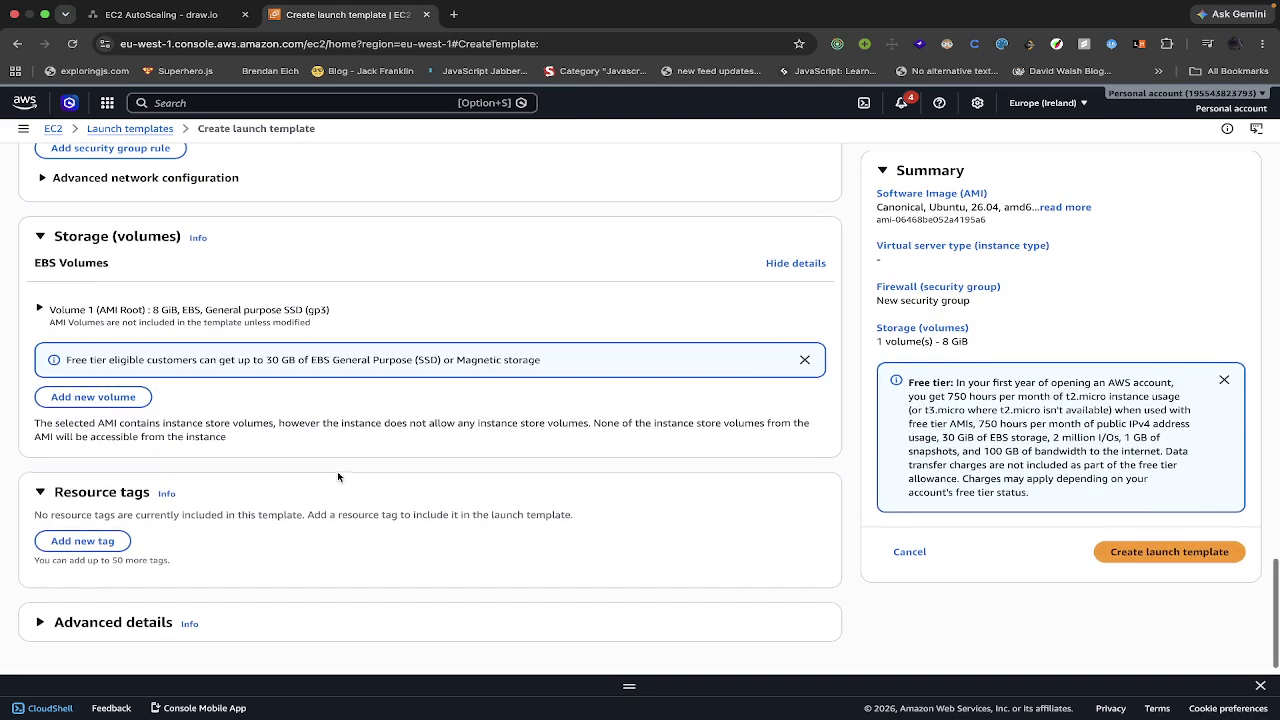
{"action": "scroll", "coordinate": [978, 599], "scroll_direction": "up", "scroll_amount": 3}
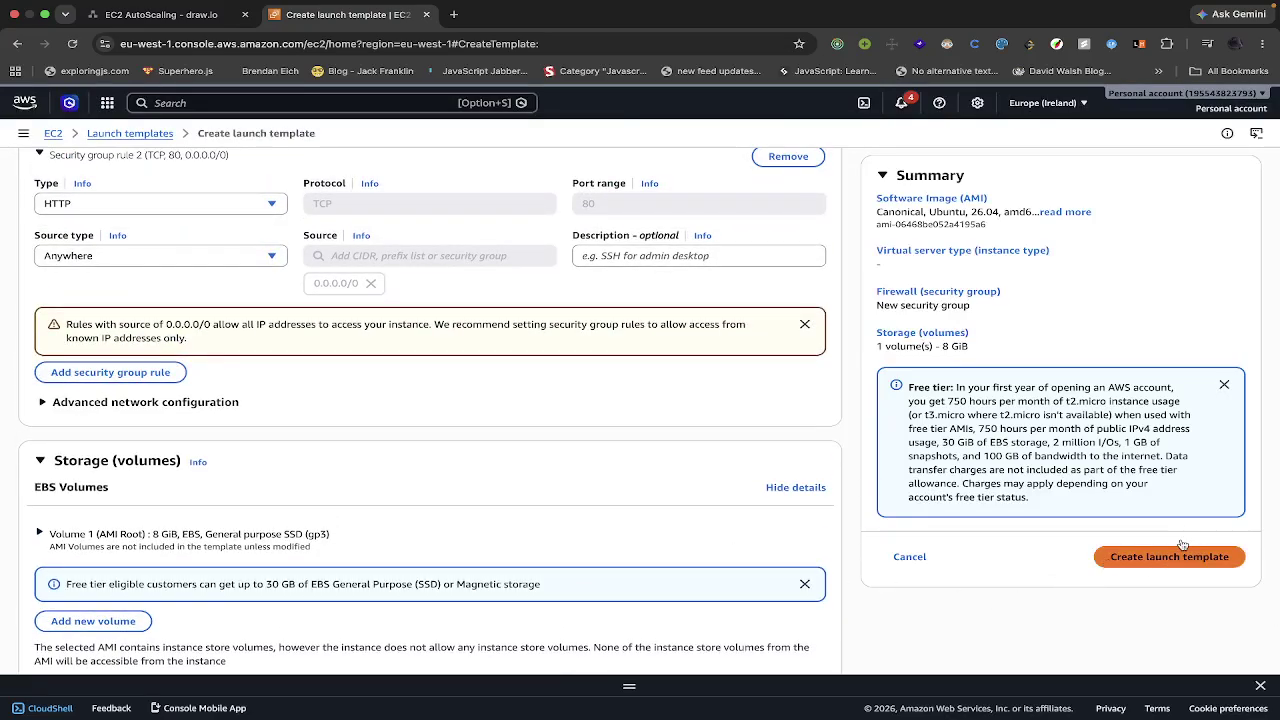
{"action": "left_click", "coordinate": [1150, 563]}
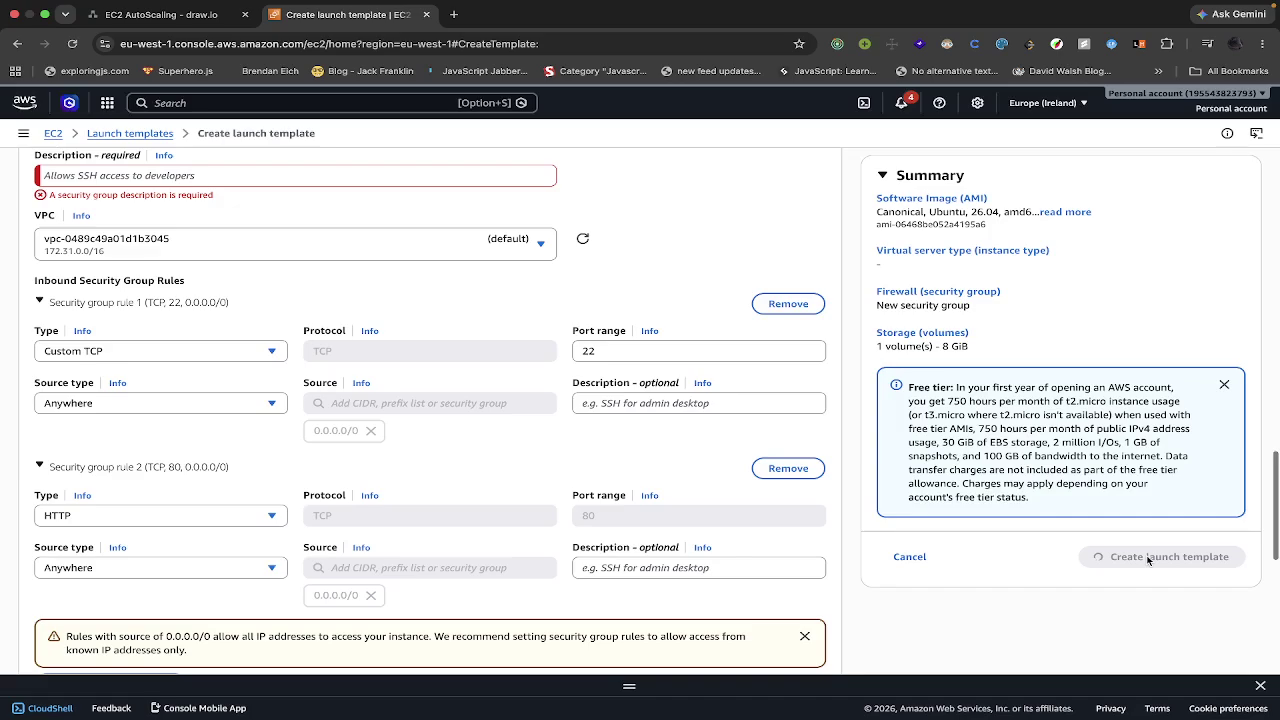
Step: Set the security group's description to "Allow ssh and http" and submit the launch template for creation
{"action": "scroll", "coordinate": [585, 386], "scroll_direction": "up", "scroll_amount": 3}
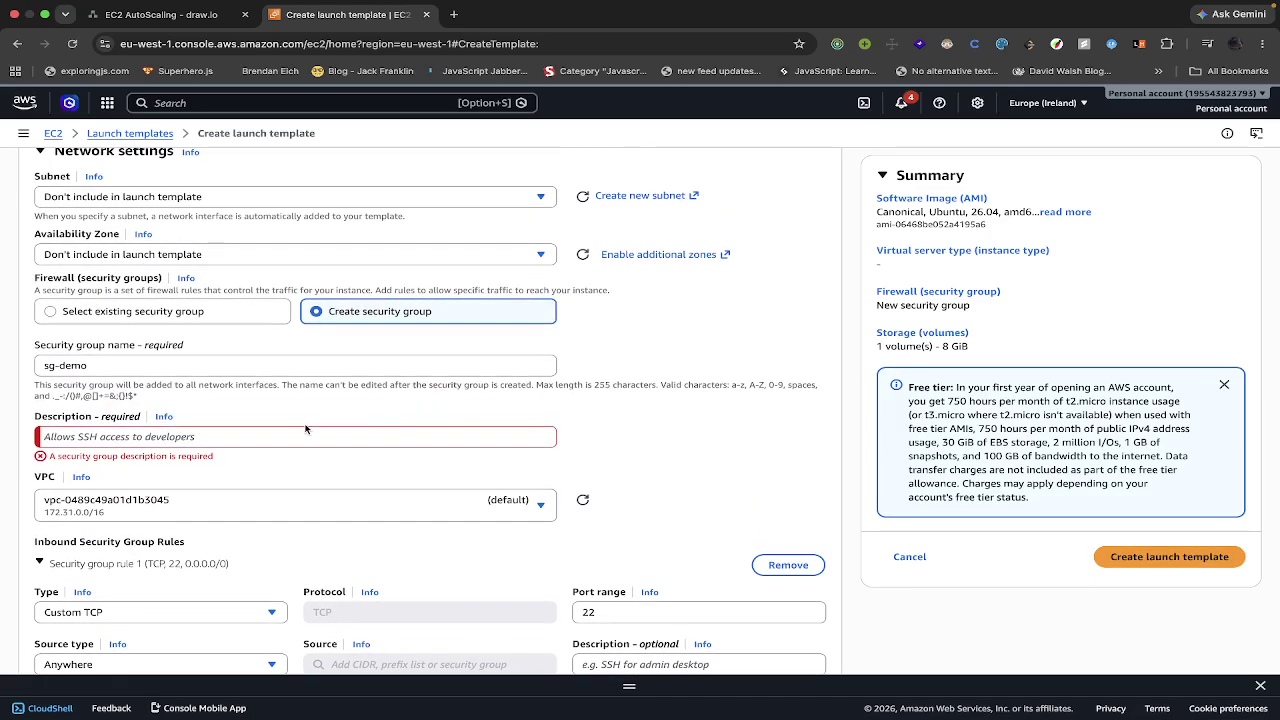
{"action": "left_click", "coordinate": [253, 430]}
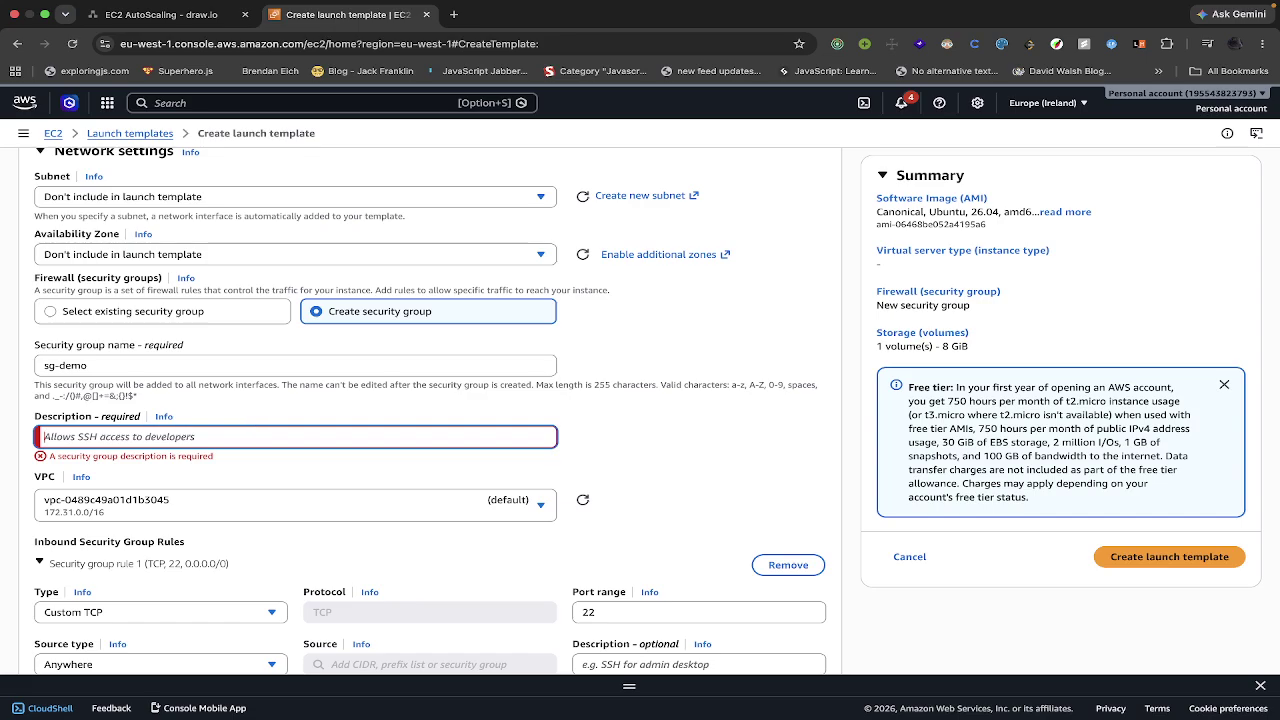
{"action": "type", "text": "add"}
{"action": "key", "text": "BackSpace"}
{"action": "key", "text": "BackSpace"}
{"action": "key", "text": "BackSpace"}
{"action": "type", "text": "All"}
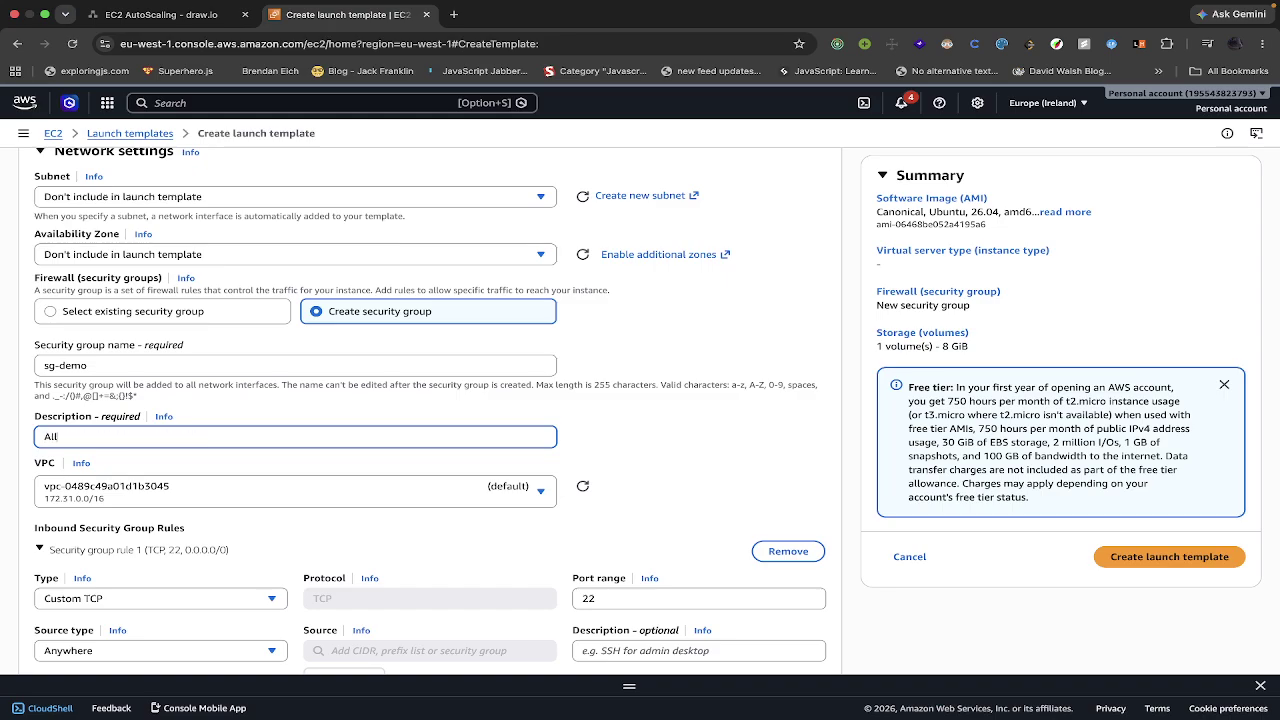
{"action": "type", "text": "ow ssh and http"}
{"action": "left_click", "coordinate": [1116, 561]}
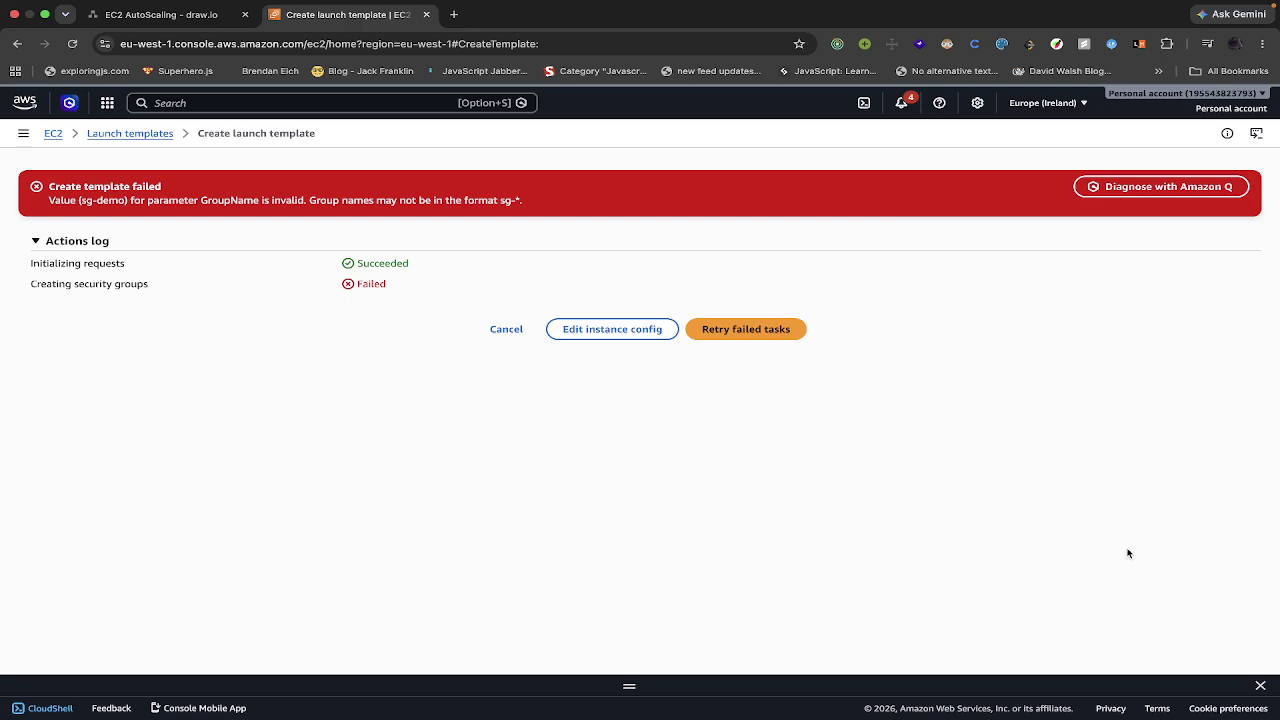
Step: Return to the instance configuration, remove the hyphen from the security group name, and create the launch template
{"action": "left_click", "coordinate": [612, 333]}
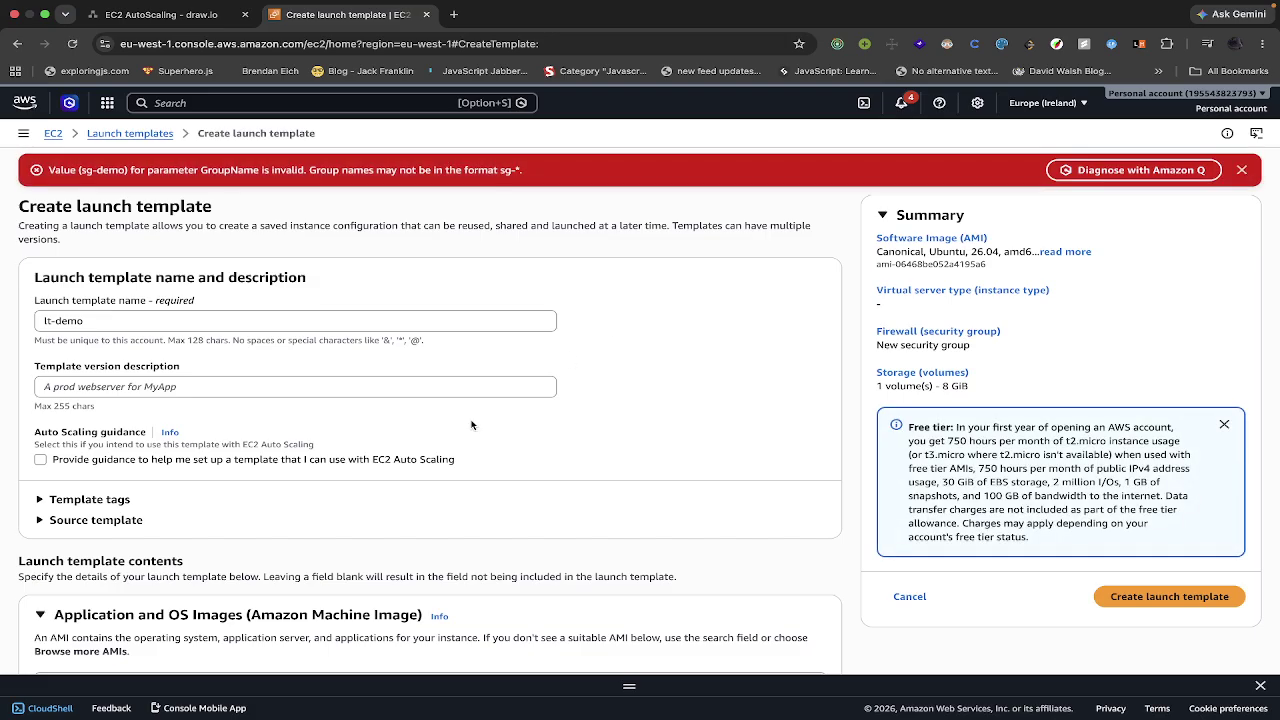
{"action": "scroll", "coordinate": [227, 326], "scroll_direction": "down", "scroll_amount": 10}
{"action": "scroll", "coordinate": [227, 326], "scroll_direction": "down", "scroll_amount": 8}
{"action": "left_click", "coordinate": [55, 210]}
{"action": "key", "text": "BackSpace"}
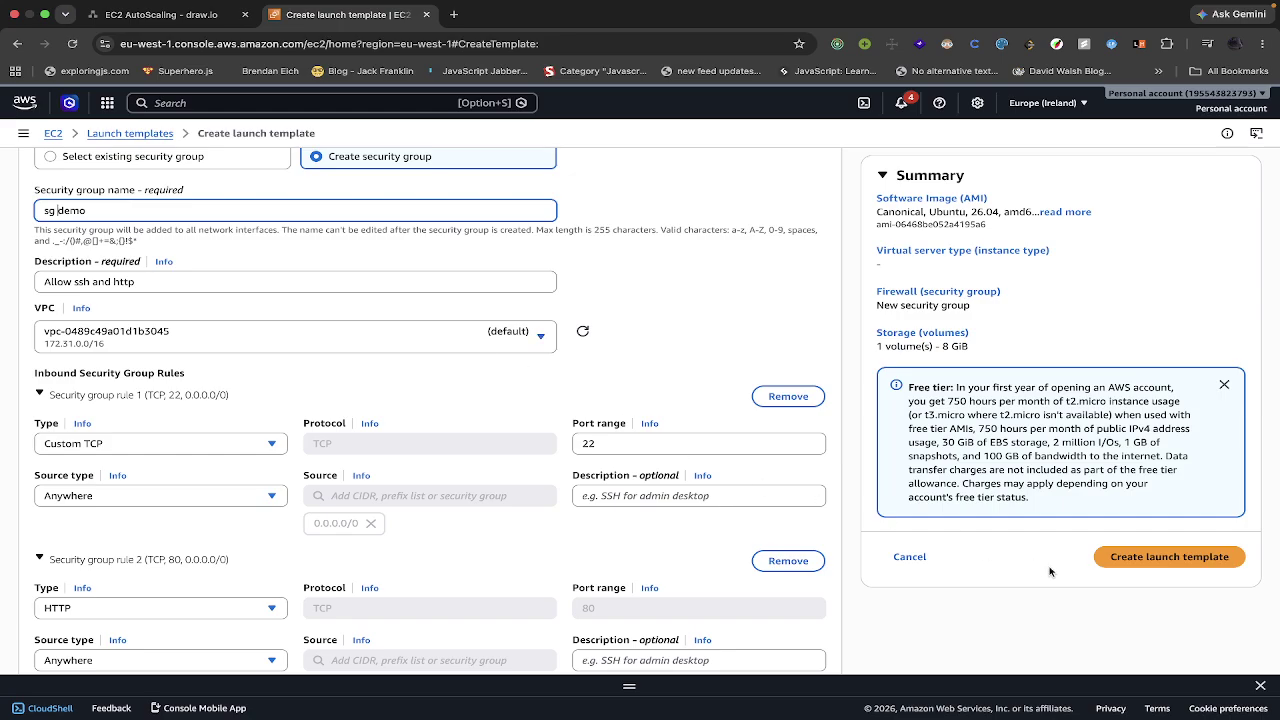
{"action": "left_click", "coordinate": [1155, 564]}
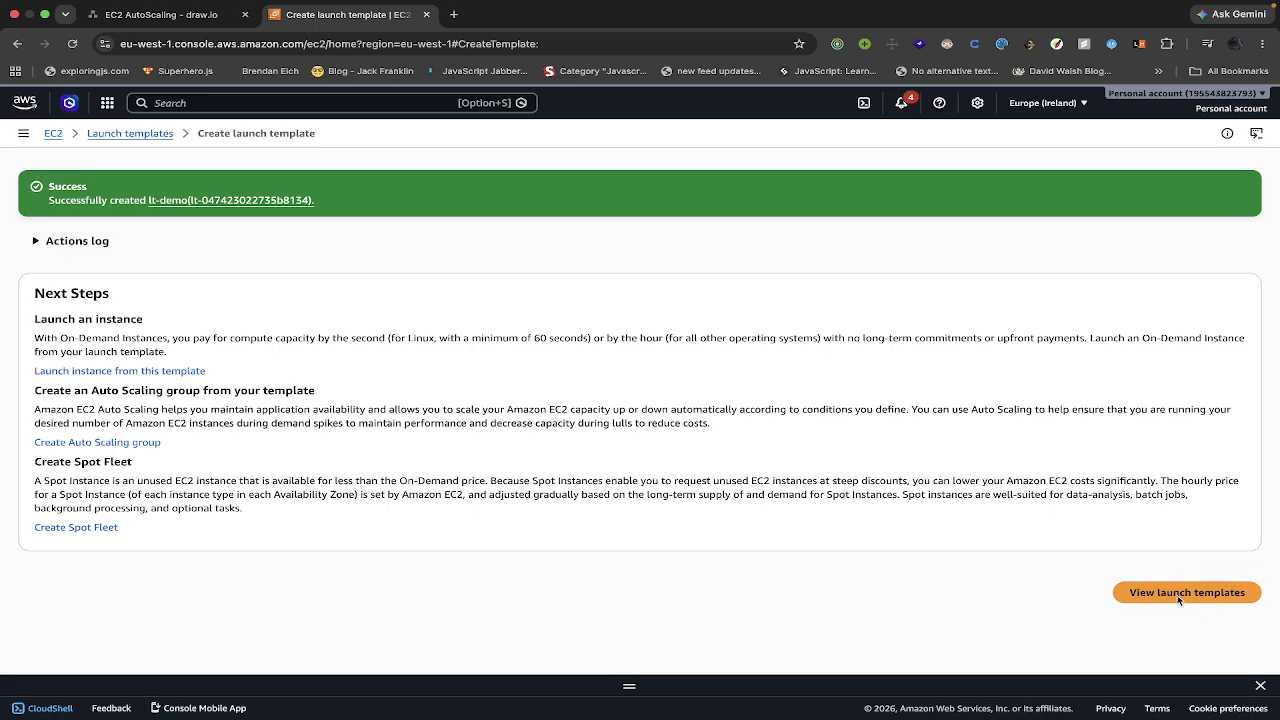
Step: Go from the launch template list to the Auto Scaling groups and start creating a new group
{"action": "left_click", "coordinate": [127, 134]}
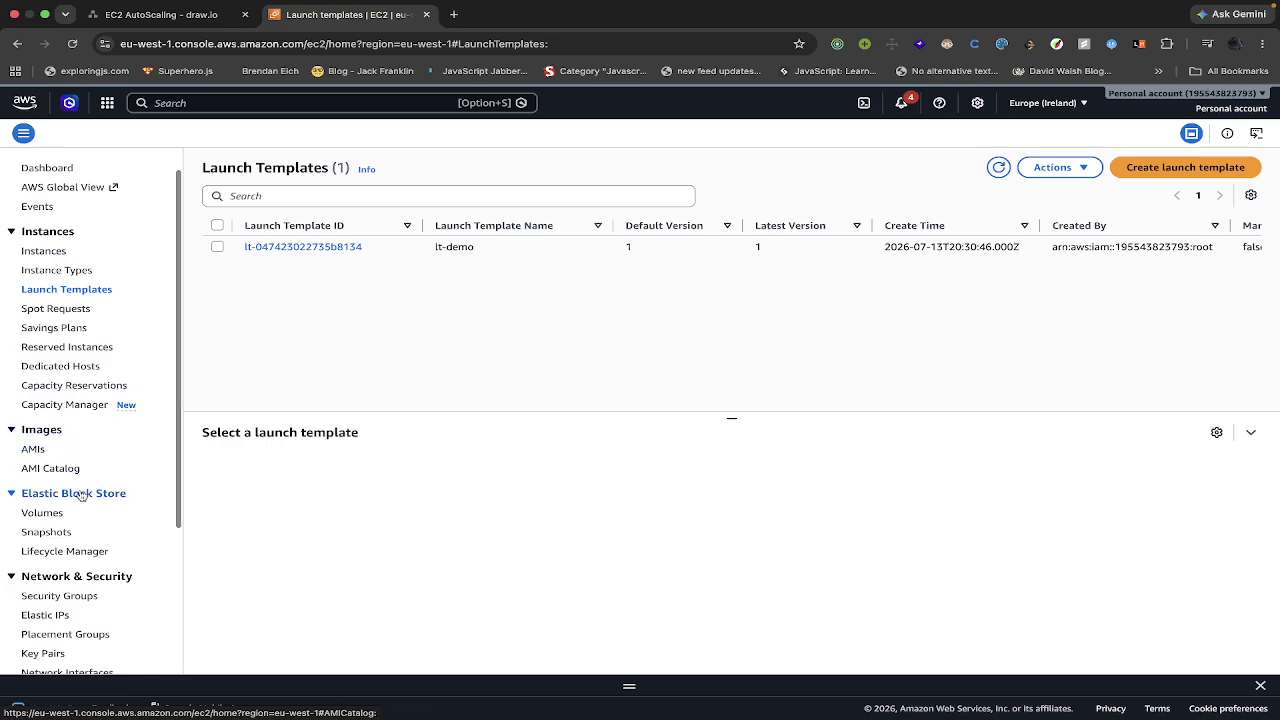
{"action": "scroll", "coordinate": [75, 470], "scroll_direction": "down", "scroll_amount": 2}
{"action": "scroll", "coordinate": [80, 495], "scroll_direction": "down", "scroll_amount": 4}
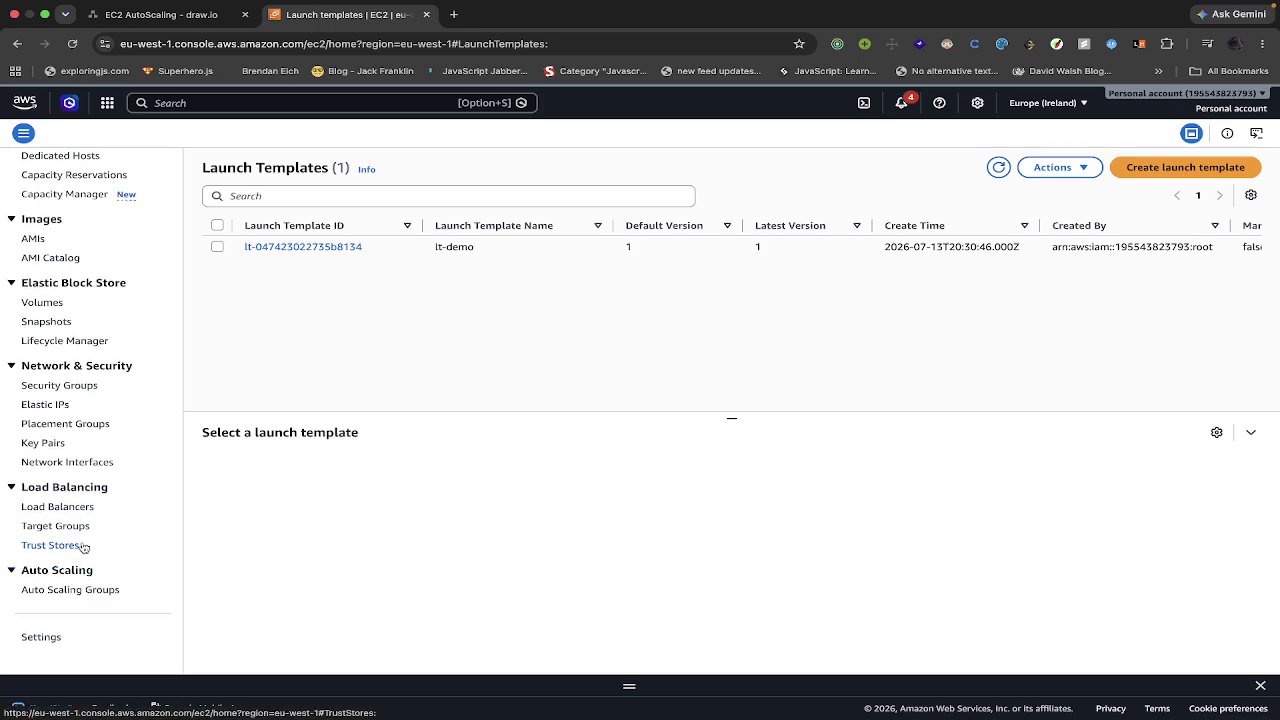
{"action": "left_click", "coordinate": [78, 595]}
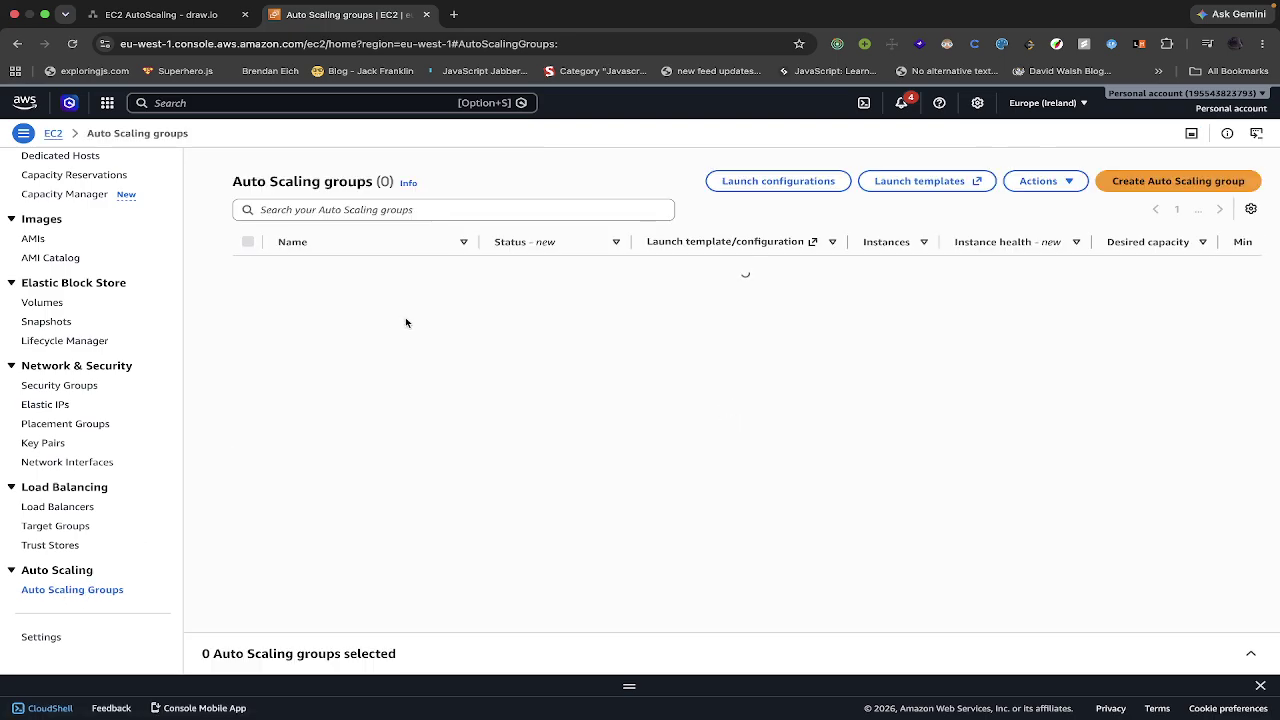
{"action": "left_click", "coordinate": [924, 288]}
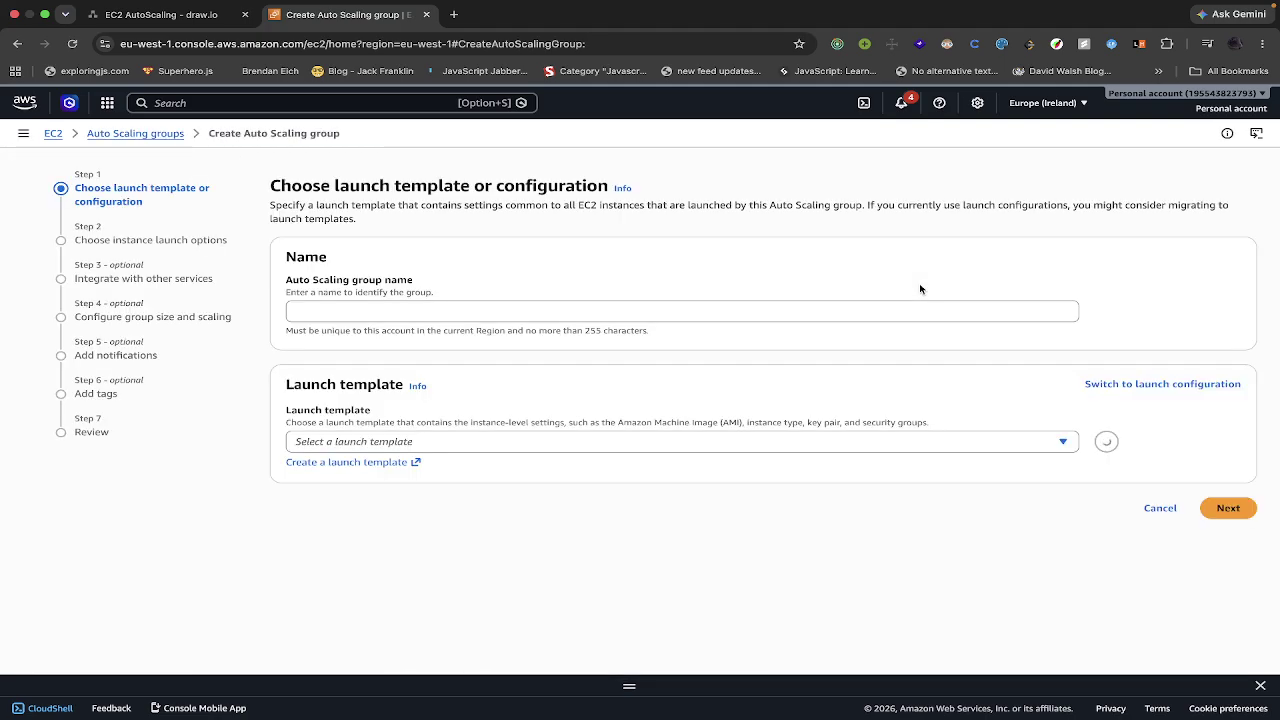
Step: Name the Auto Scaling group asg-demo, assign launch template lt-demo, and continue to the instance launch options
{"action": "left_click", "coordinate": [698, 305]}
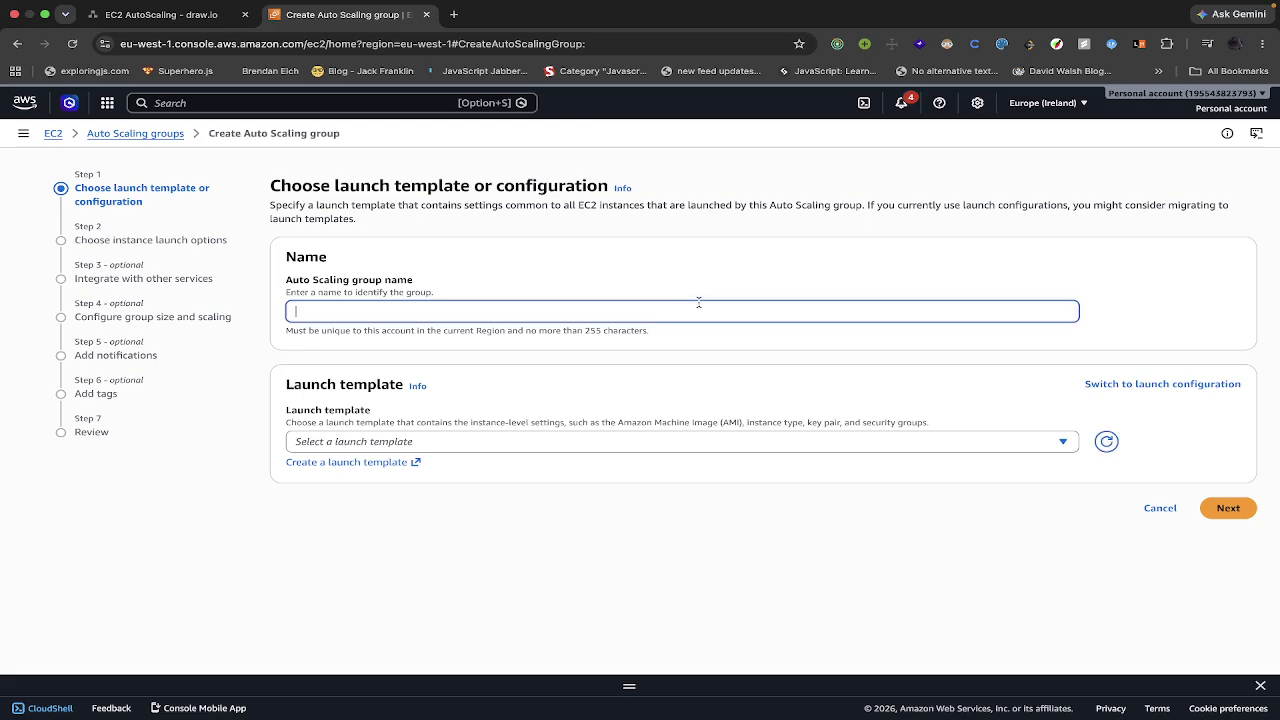
{"action": "type", "text": "asg-demo"}
{"action": "left_click", "coordinate": [632, 447]}
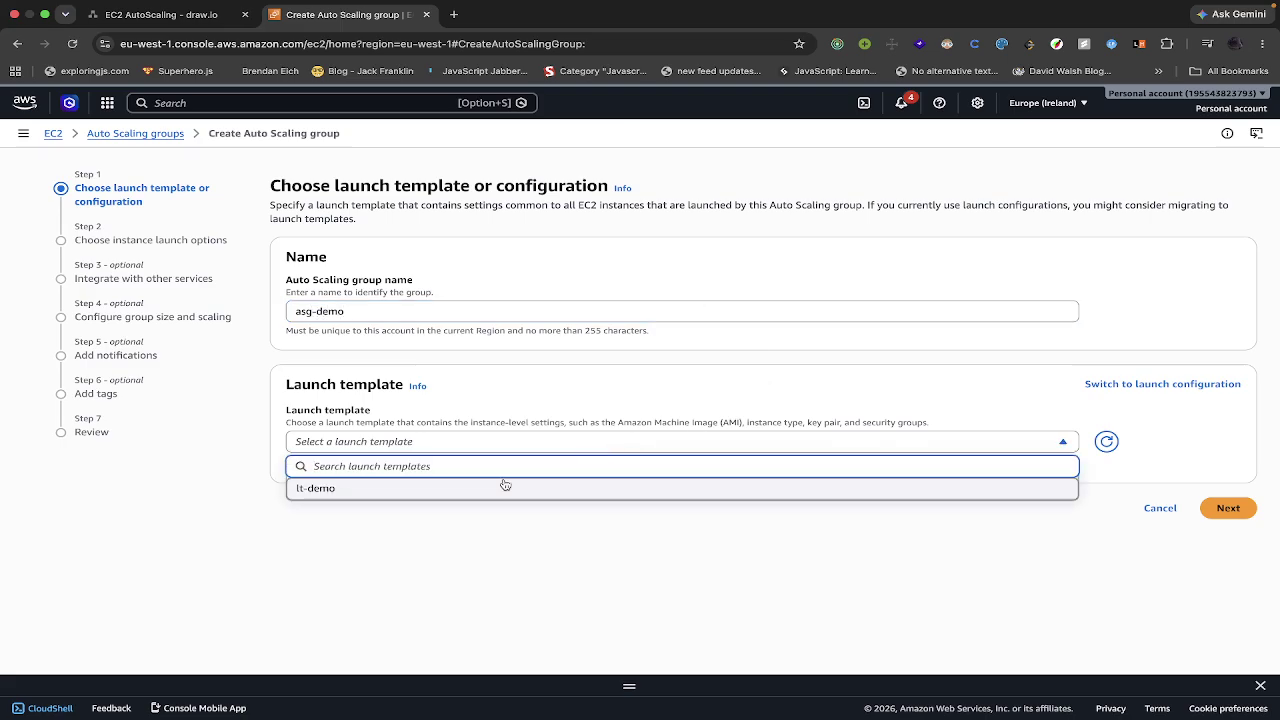
{"action": "left_click", "coordinate": [504, 484]}
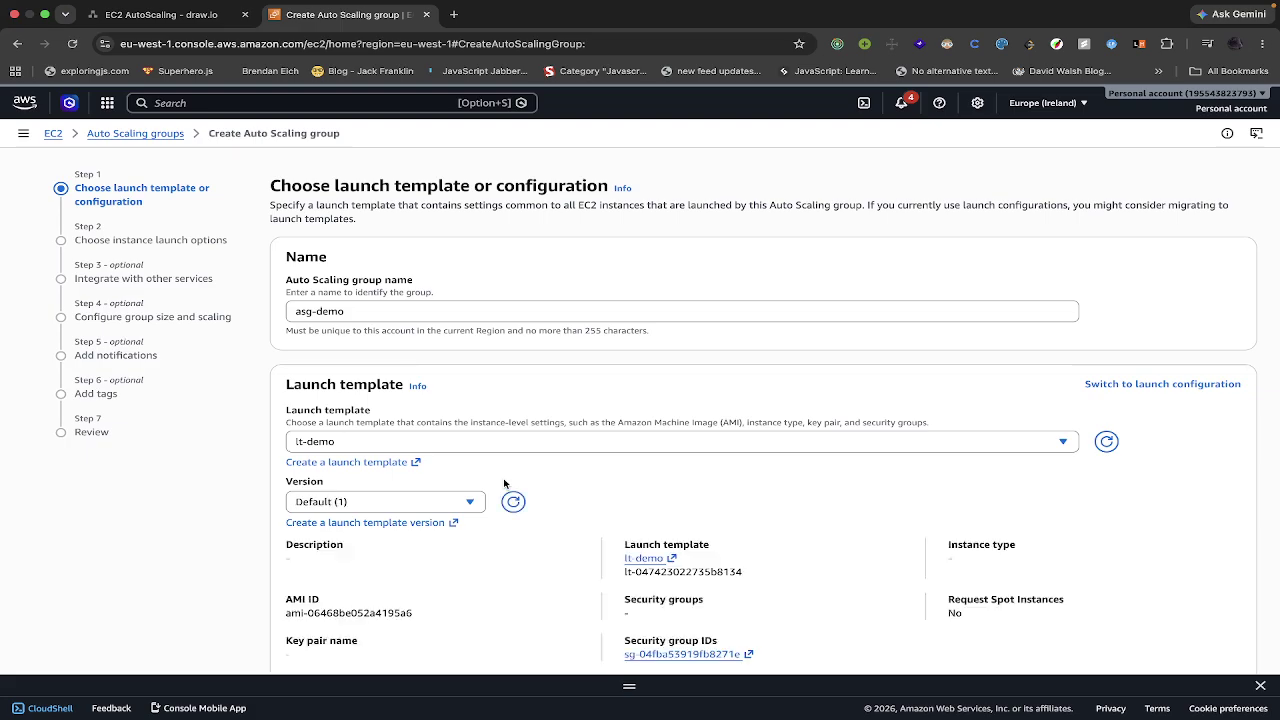
{"action": "scroll", "coordinate": [504, 484], "scroll_direction": "down", "scroll_amount": 3}
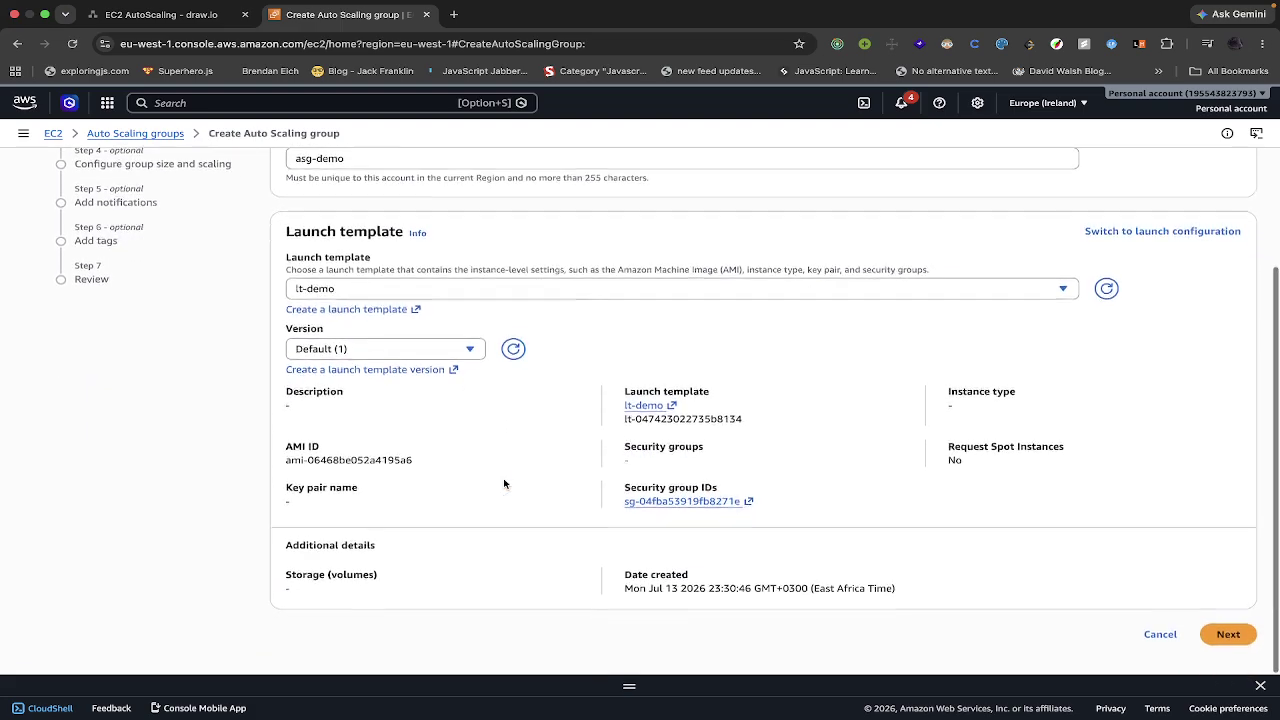
{"action": "left_click", "coordinate": [1227, 635]}
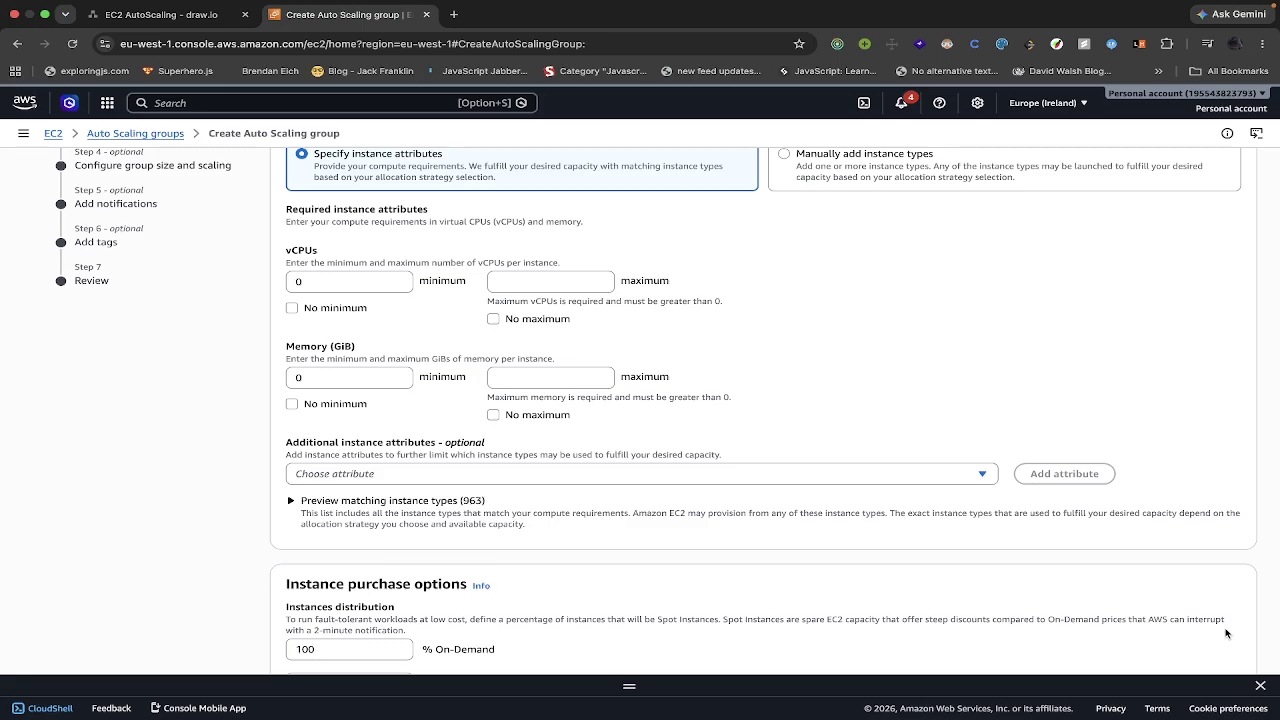
Step: Switch the instance type requirements from specifying attributes to manually adding instance types
{"action": "scroll", "coordinate": [425, 334], "scroll_direction": "up", "scroll_amount": 1}
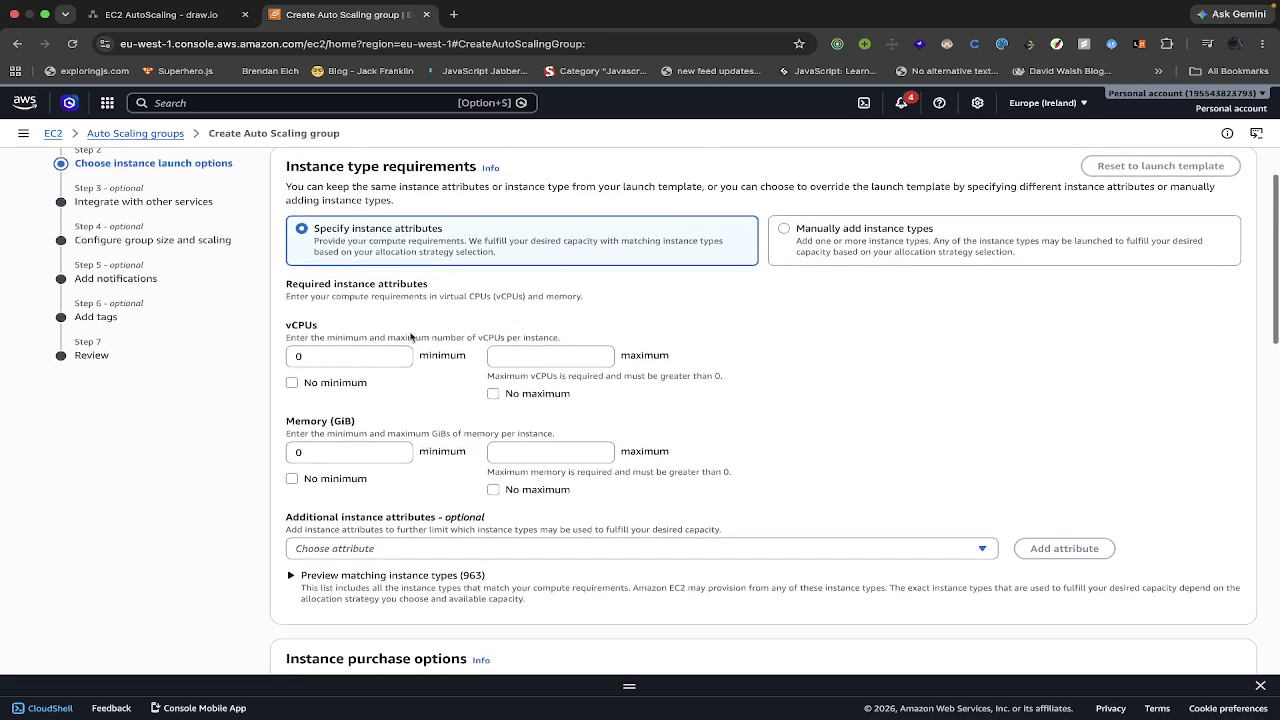
{"action": "left_click", "coordinate": [365, 352]}
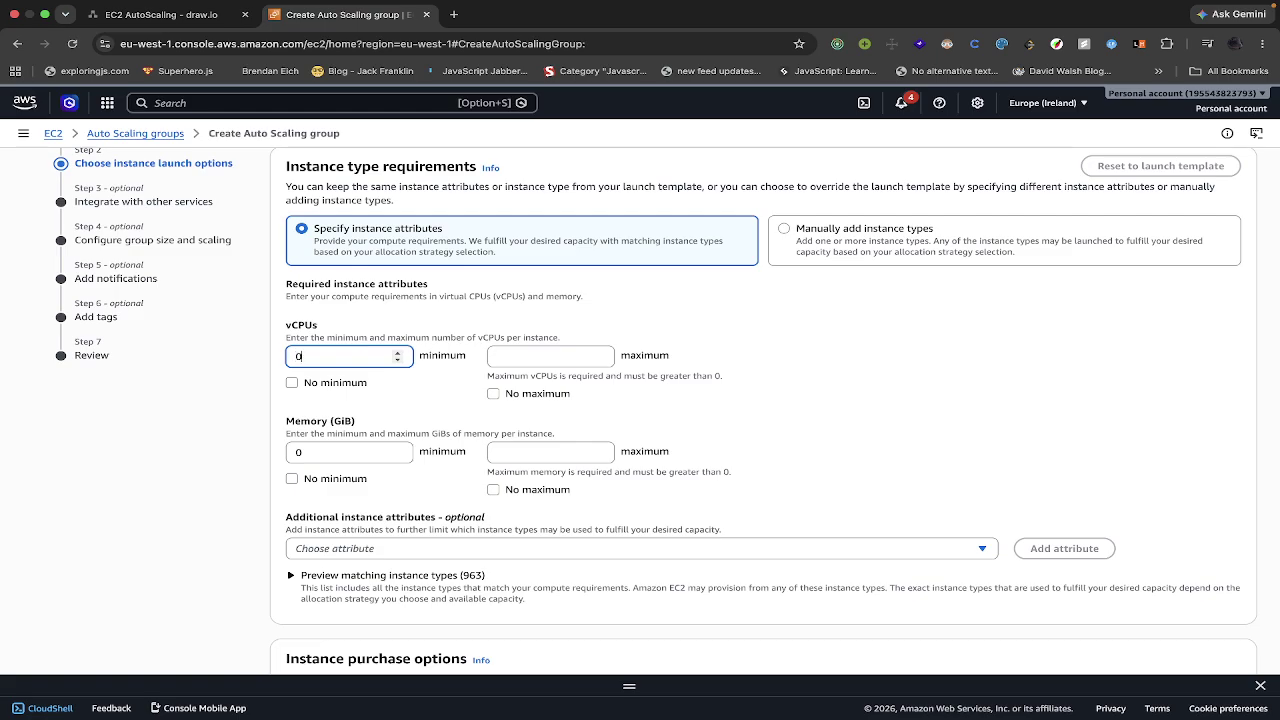
{"action": "left_click", "coordinate": [521, 355]}
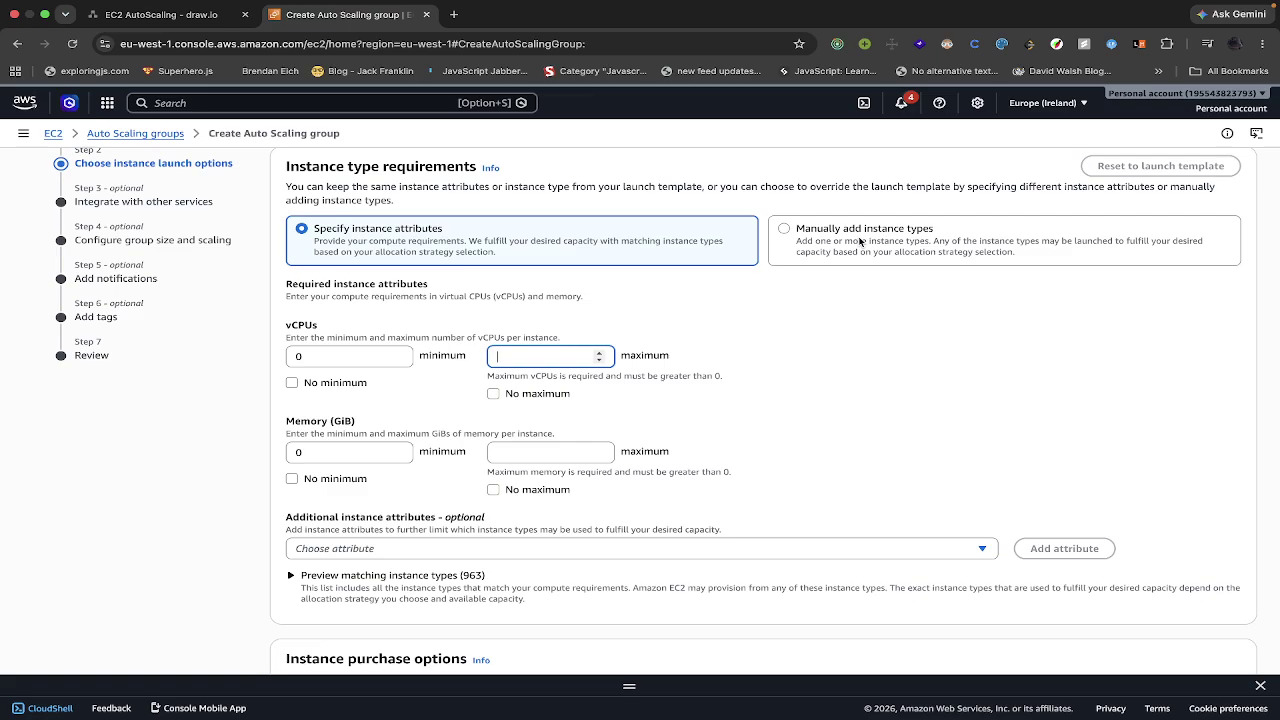
{"action": "left_click", "coordinate": [859, 241]}
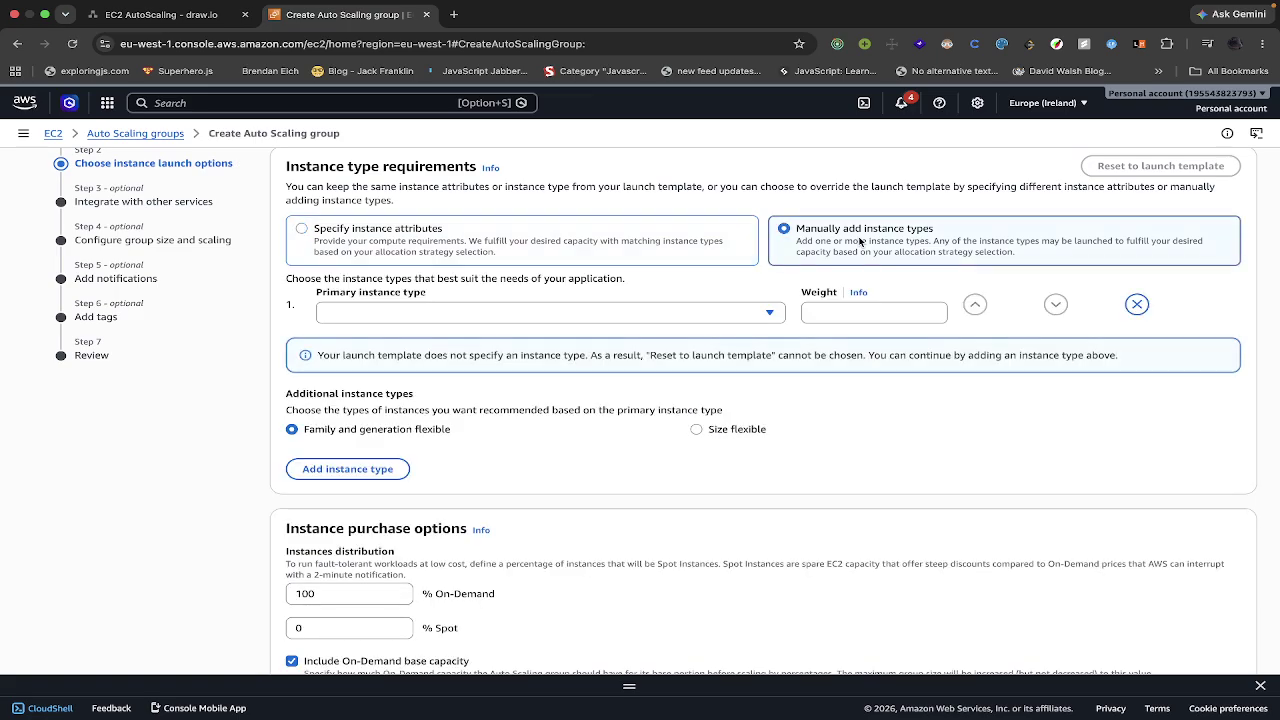
Step: Choose t2.micro as the primary instance type for the Auto Scaling group
{"action": "left_click", "coordinate": [725, 316]}
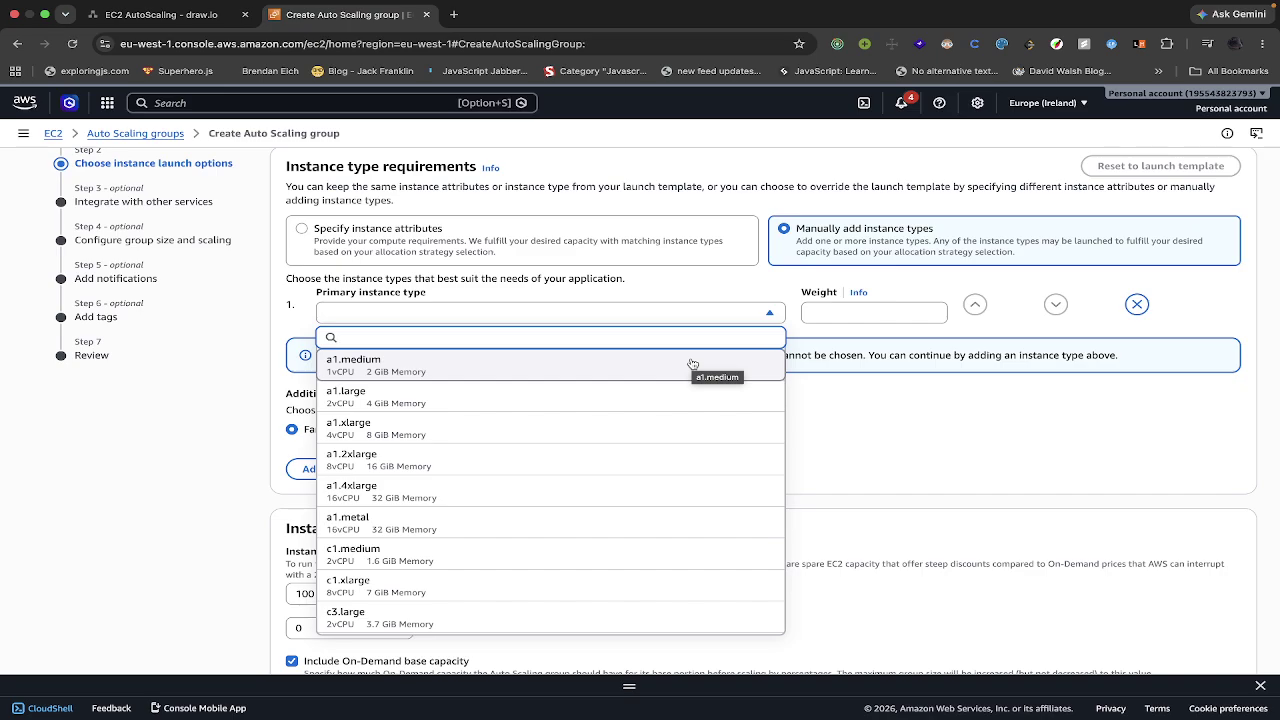
{"action": "scroll", "coordinate": [676, 437], "scroll_direction": "down", "scroll_amount": 5}
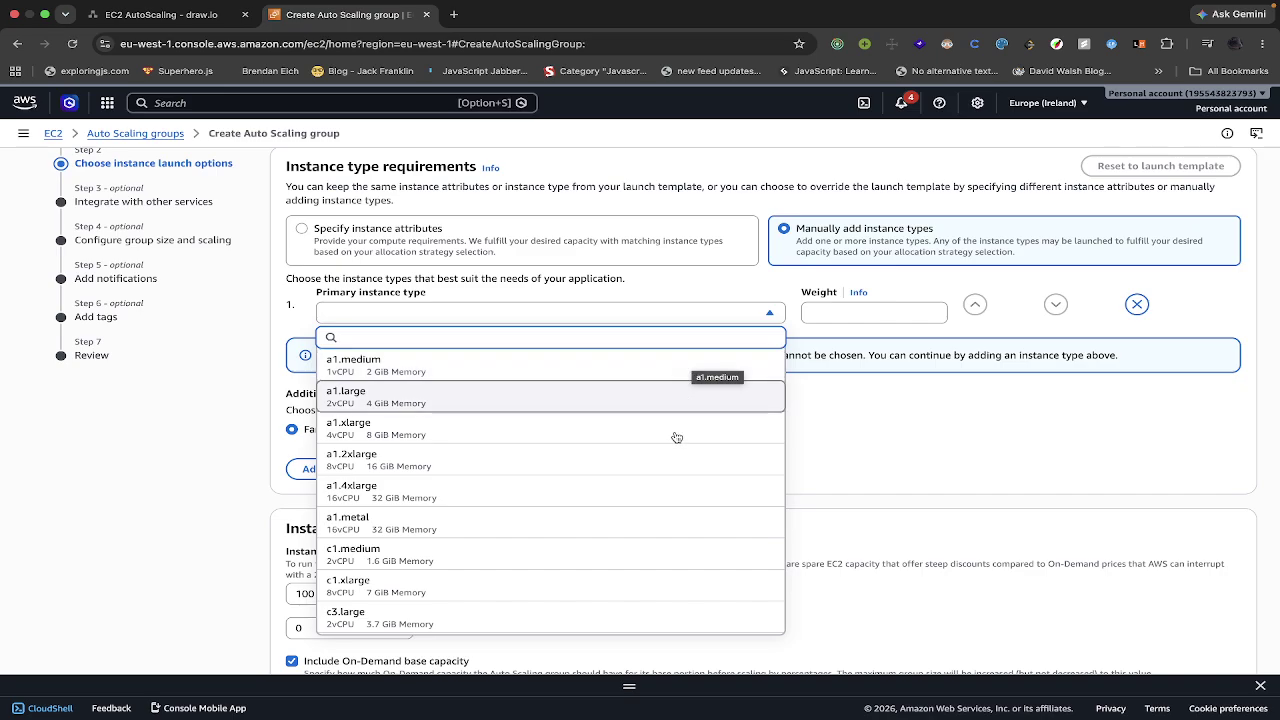
{"action": "type", "text": "t2"}
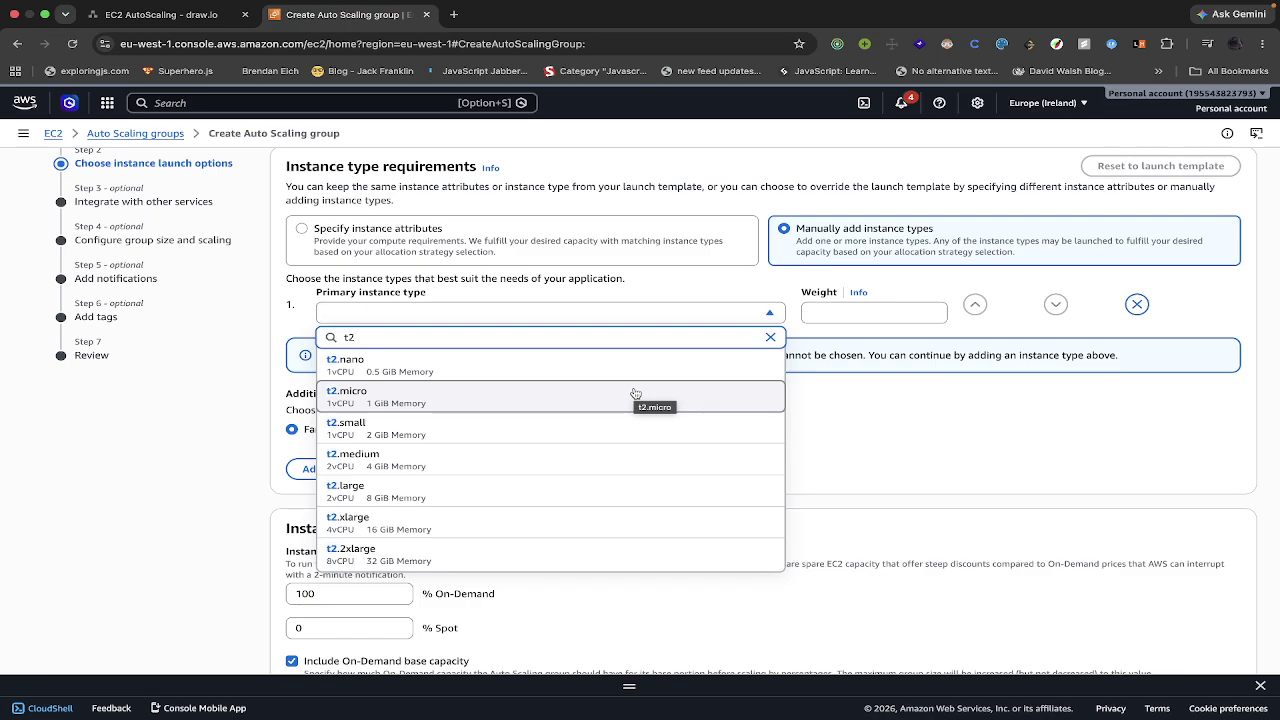
{"action": "left_click", "coordinate": [635, 393]}
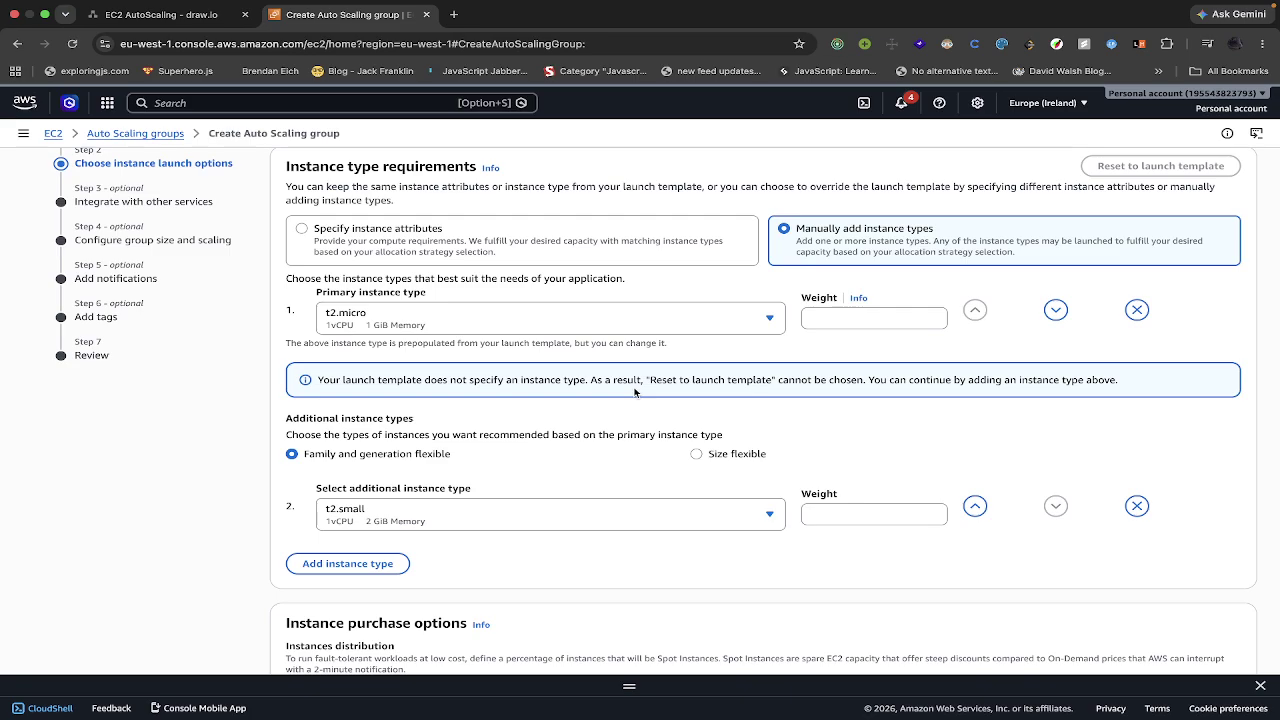
Step: Examine the instance purchase options, the allocation strategies, and the Availability Zones and subnets on offer
{"action": "scroll", "coordinate": [635, 393], "scroll_direction": "down", "scroll_amount": 3}
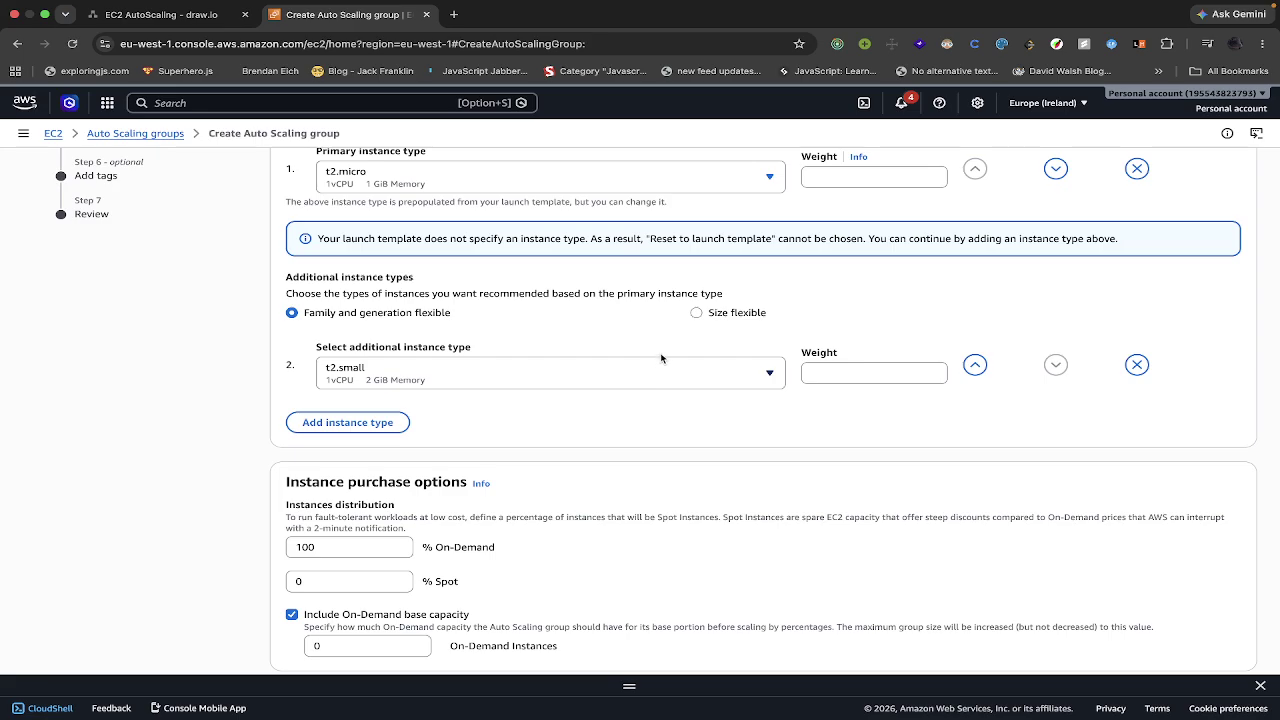
{"action": "scroll", "coordinate": [653, 400], "scroll_direction": "down", "scroll_amount": 3}
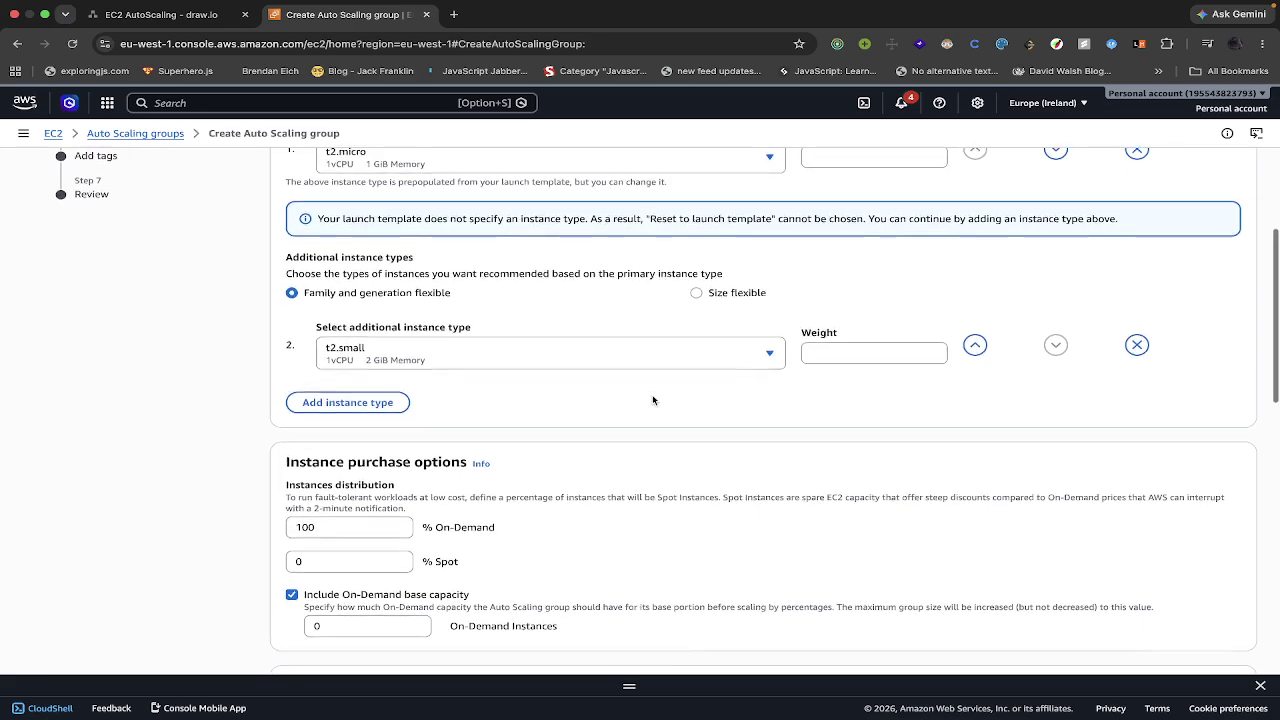
{"action": "scroll", "coordinate": [653, 400], "scroll_direction": "down", "scroll_amount": 2}
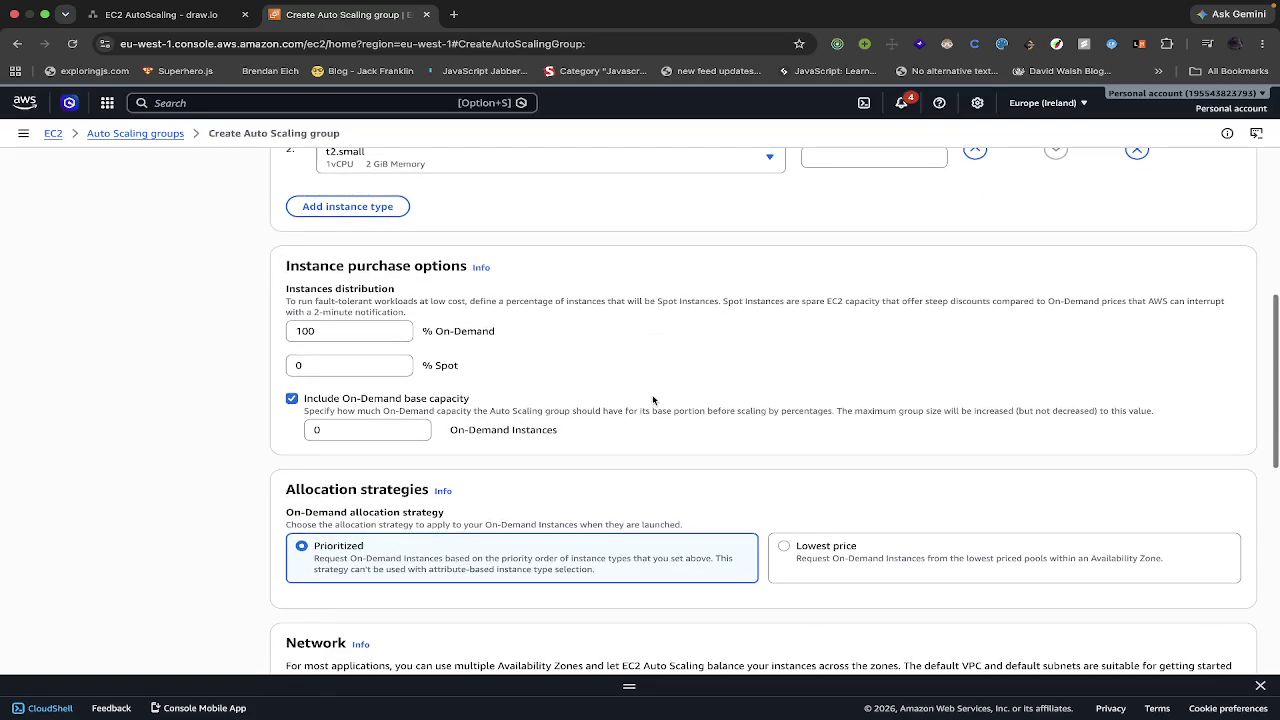
{"action": "scroll", "coordinate": [653, 399], "scroll_direction": "down", "scroll_amount": 2}
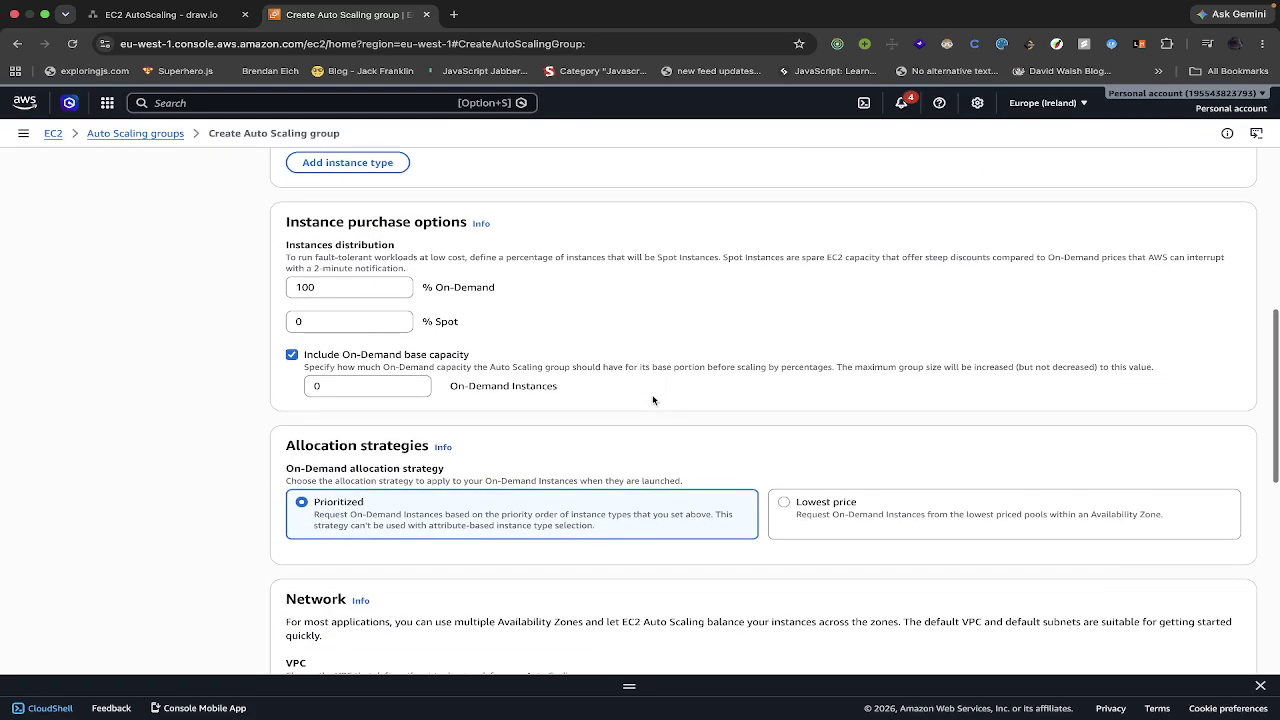
{"action": "scroll", "coordinate": [653, 400], "scroll_direction": "down", "scroll_amount": 1}
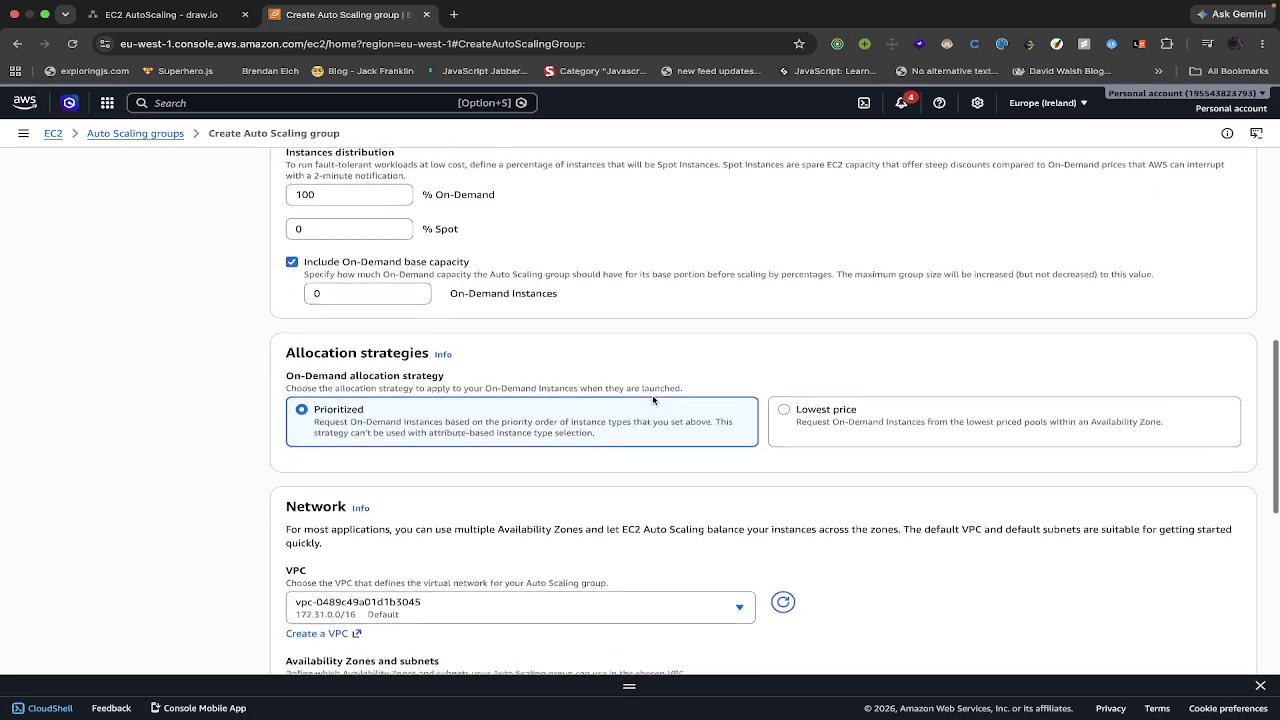
{"action": "scroll", "coordinate": [652, 394], "scroll_direction": "down", "scroll_amount": 2}
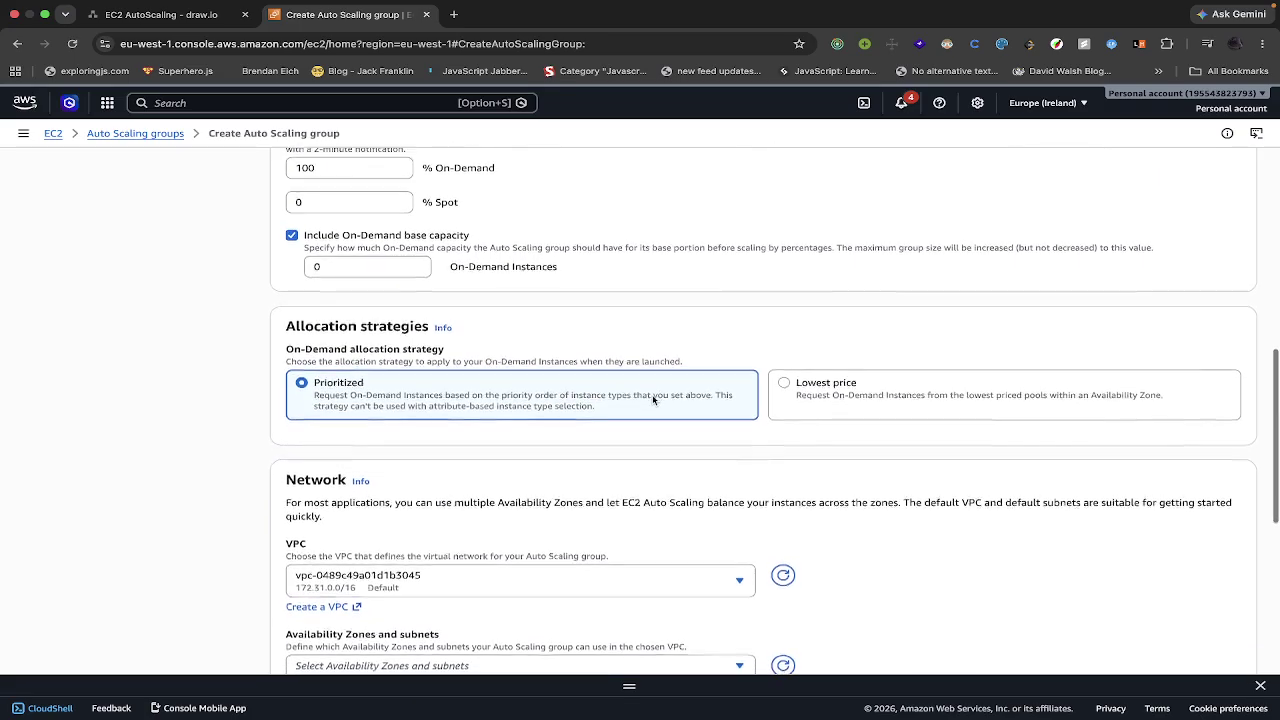
{"action": "scroll", "coordinate": [652, 394], "scroll_direction": "down", "scroll_amount": 5}
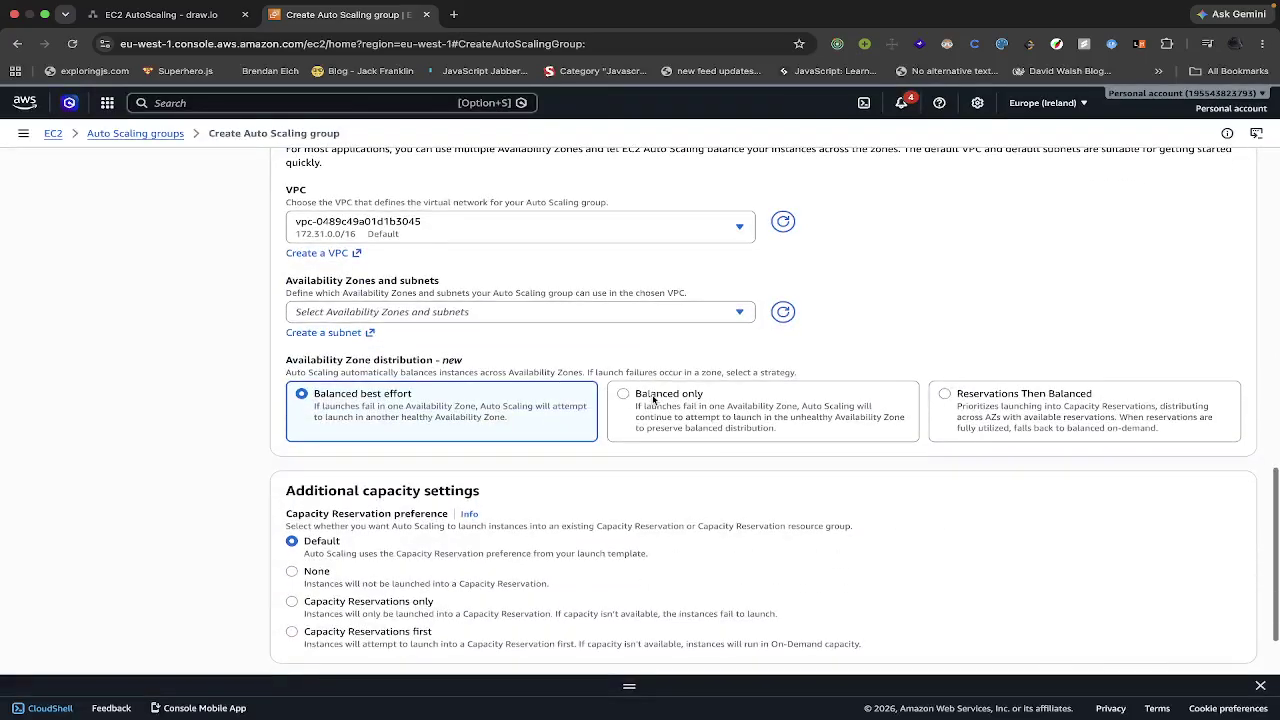
{"action": "left_click", "coordinate": [705, 280]}
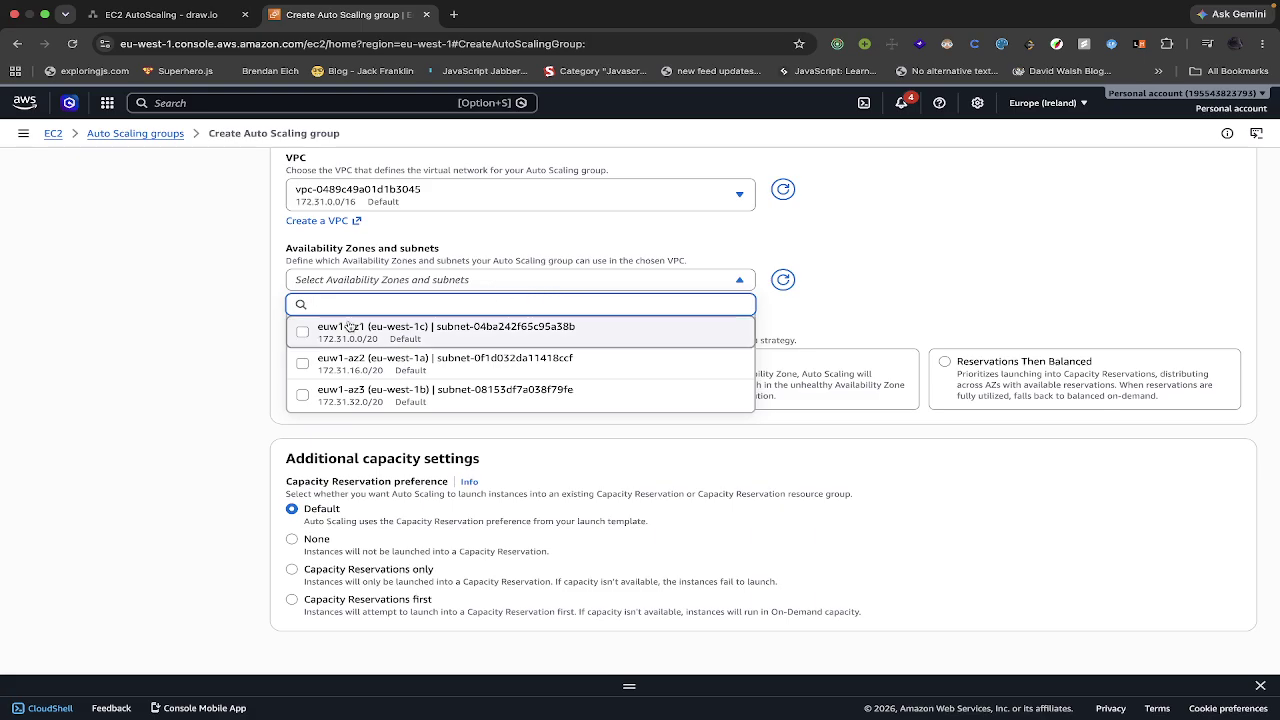
{"action": "left_click", "coordinate": [281, 300]}
Step: Try to continue to the service integration settings without choosing any subnet
{"action": "scroll", "coordinate": [281, 300], "scroll_direction": "down", "scroll_amount": 2}
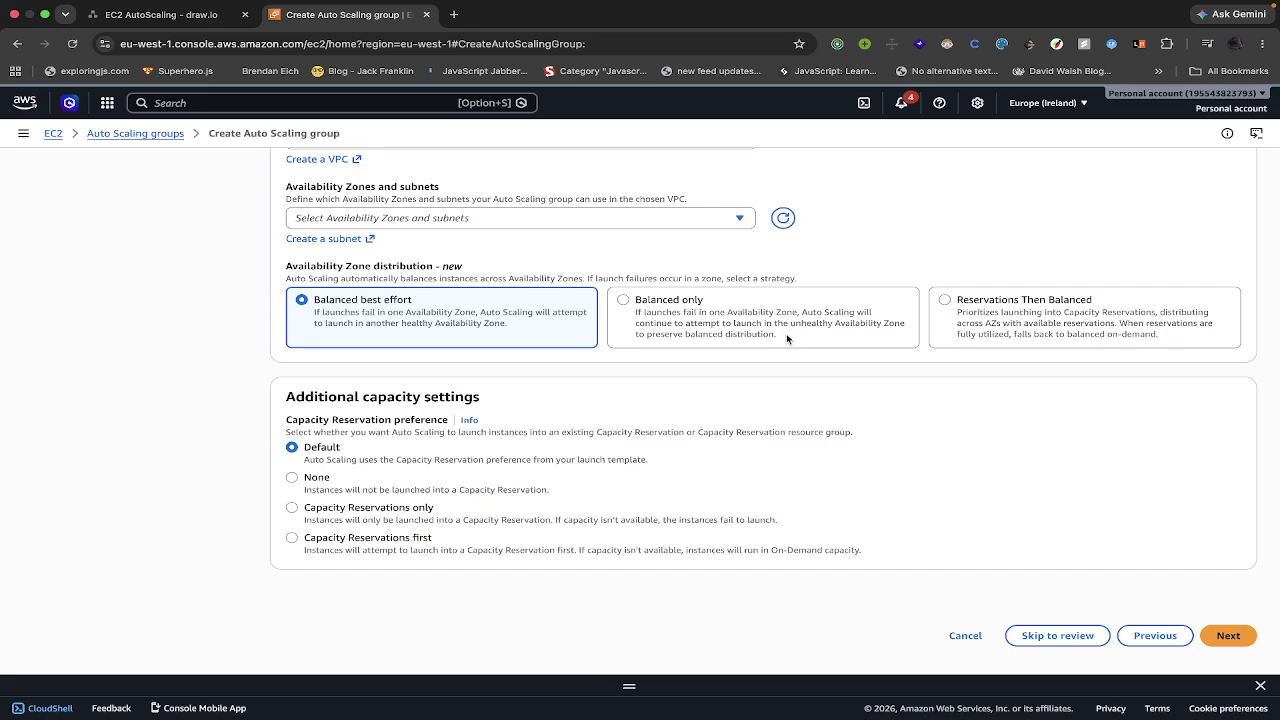
{"action": "scroll", "coordinate": [786, 335], "scroll_direction": "down", "scroll_amount": 2}
{"action": "left_click", "coordinate": [1221, 633]}
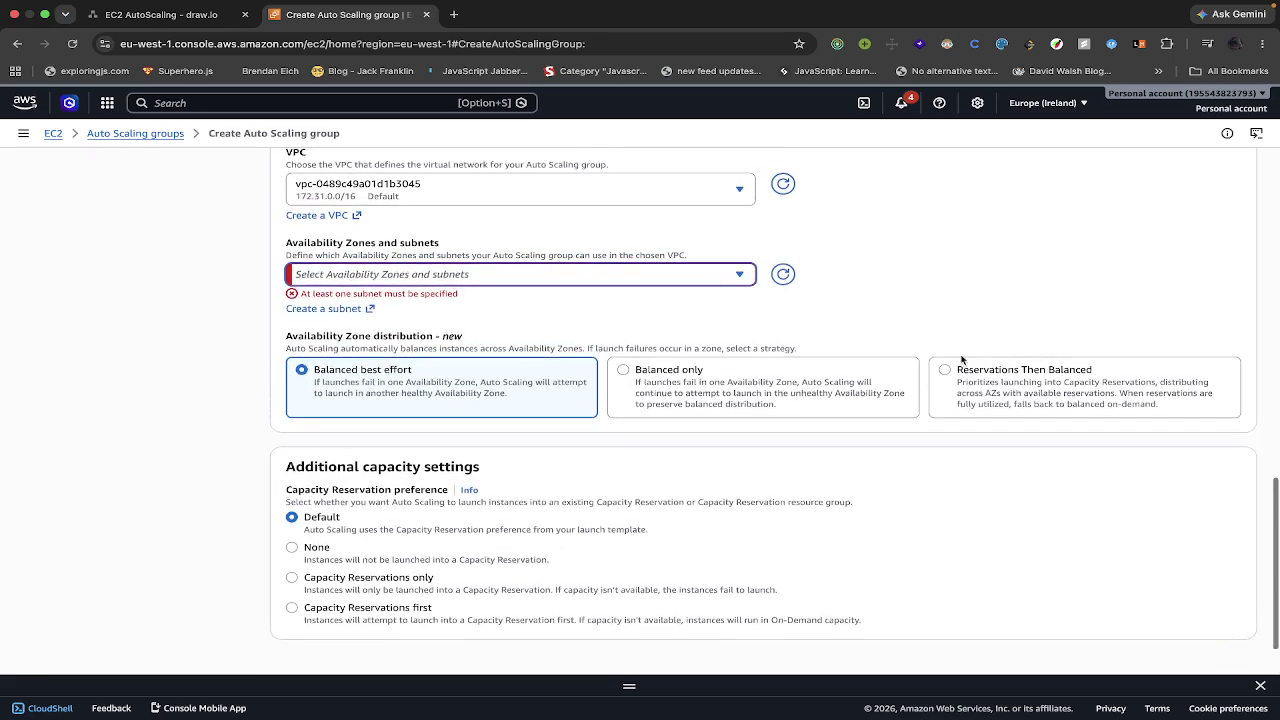
Step: Select the eu-west-1a and eu-west-1b subnets for the Auto Scaling group and continue to the service integration settings
{"action": "left_click", "coordinate": [657, 276]}
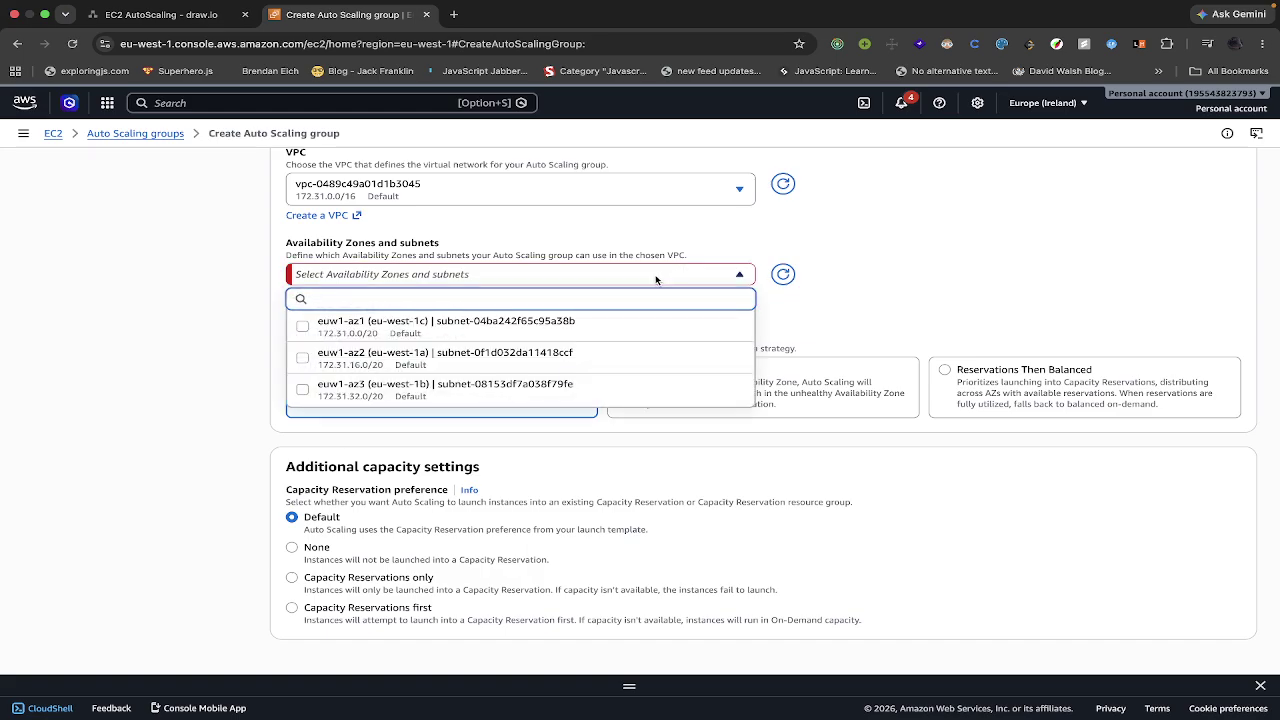
{"action": "left_click", "coordinate": [298, 362]}
{"action": "left_click", "coordinate": [304, 389]}
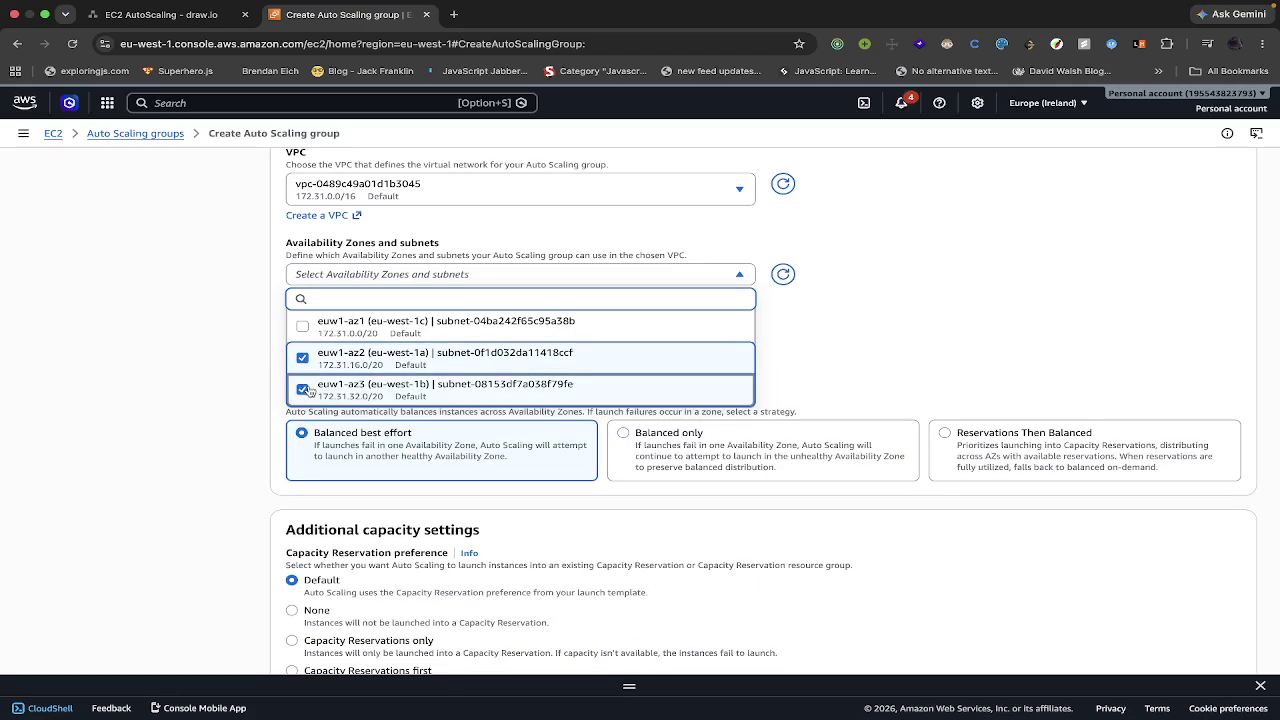
{"action": "left_click", "coordinate": [780, 343]}
{"action": "scroll", "coordinate": [775, 428], "scroll_direction": "down", "scroll_amount": 3}
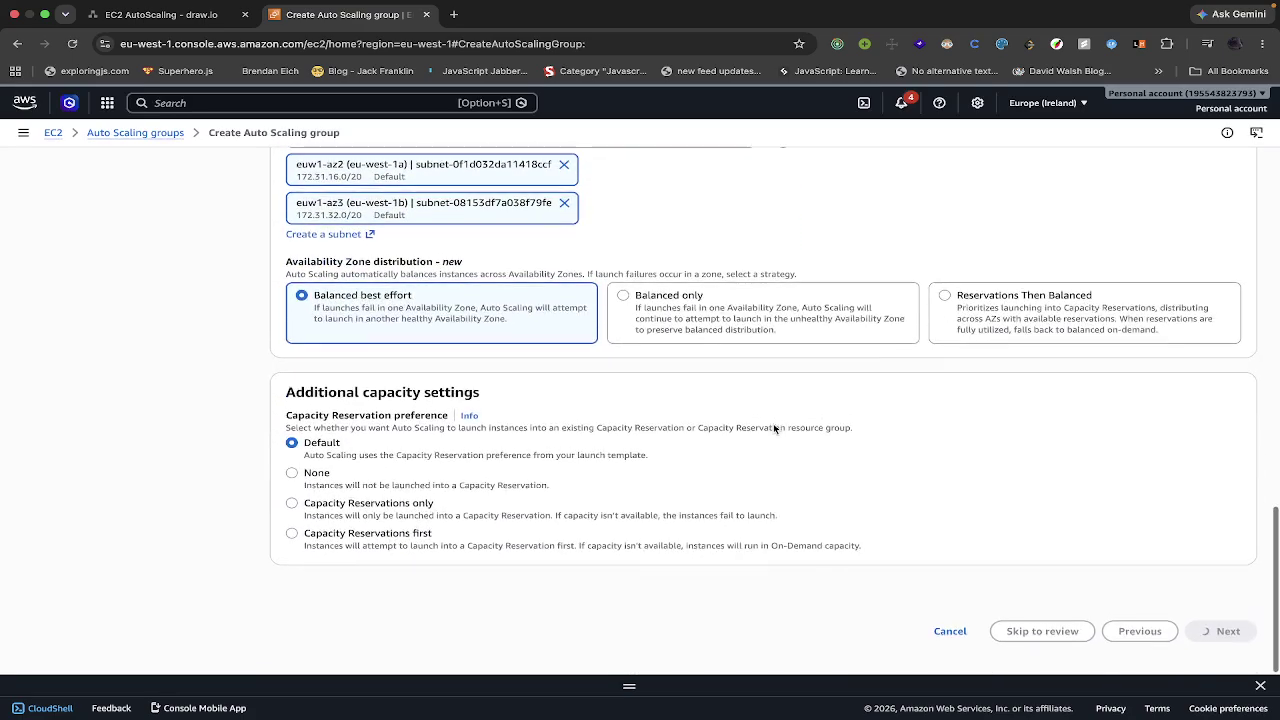
{"action": "left_click", "coordinate": [1228, 632]}
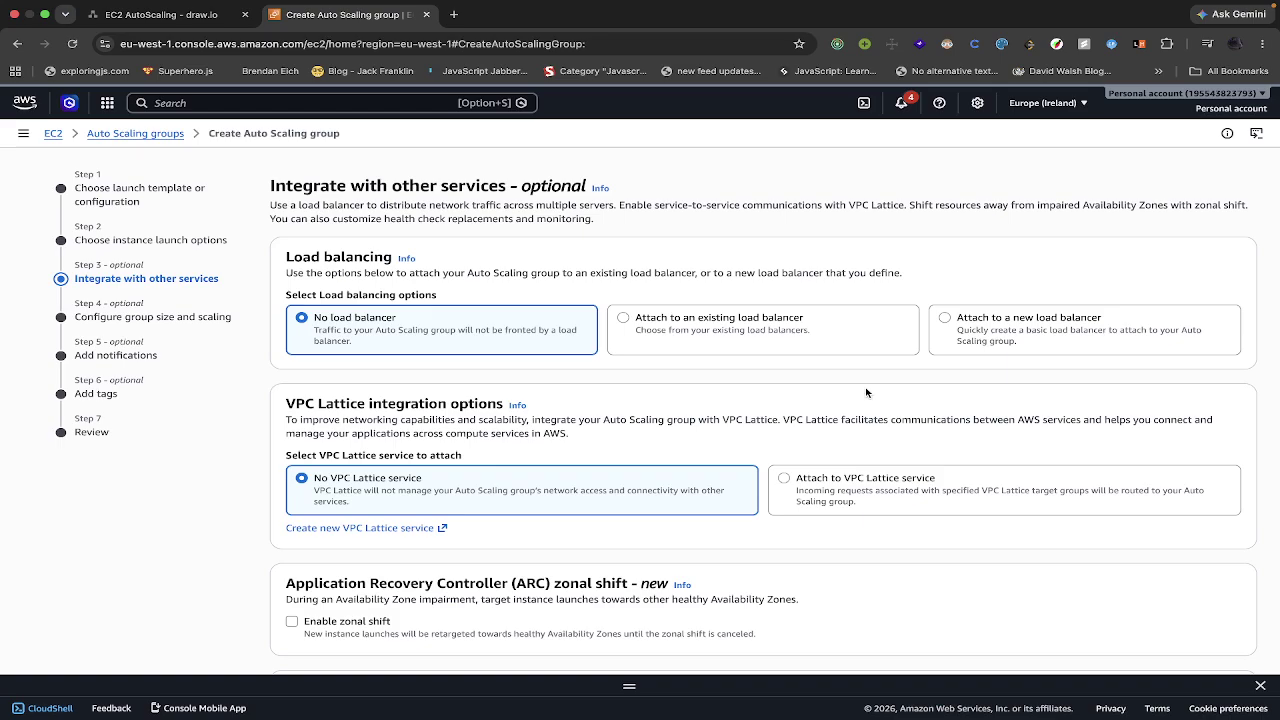
Step: Go to the EC2 target groups in a separate browser tab and start creating a new target group
{"action": "right_click", "coordinate": [130, 136]}
{"action": "left_click", "coordinate": [145, 157]}
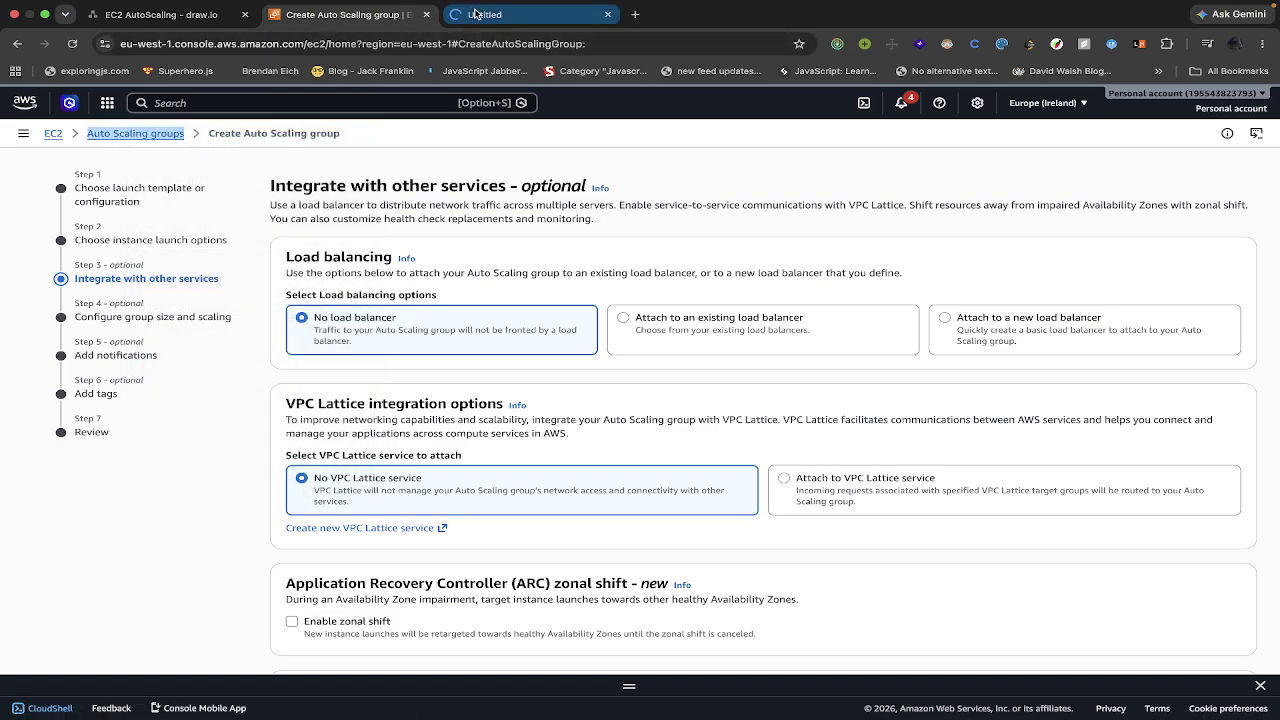
{"action": "left_click", "coordinate": [476, 14]}
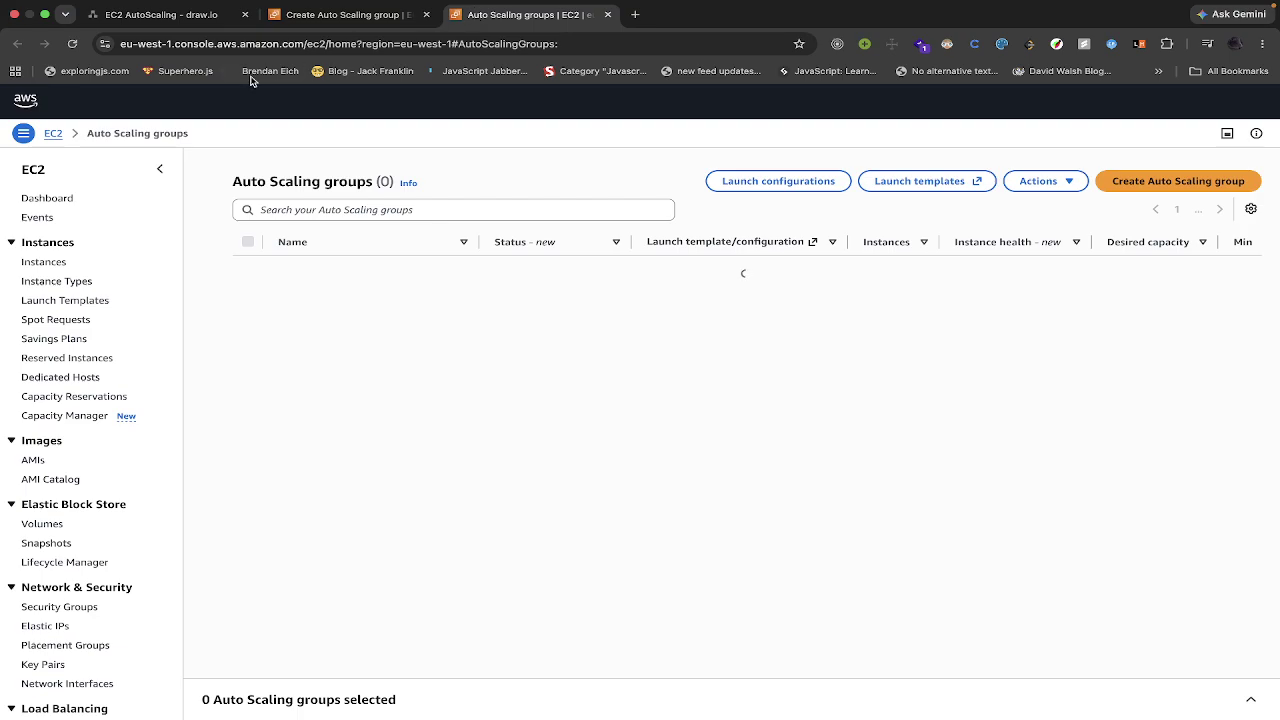
{"action": "scroll", "coordinate": [90, 420], "scroll_direction": "down", "scroll_amount": 3}
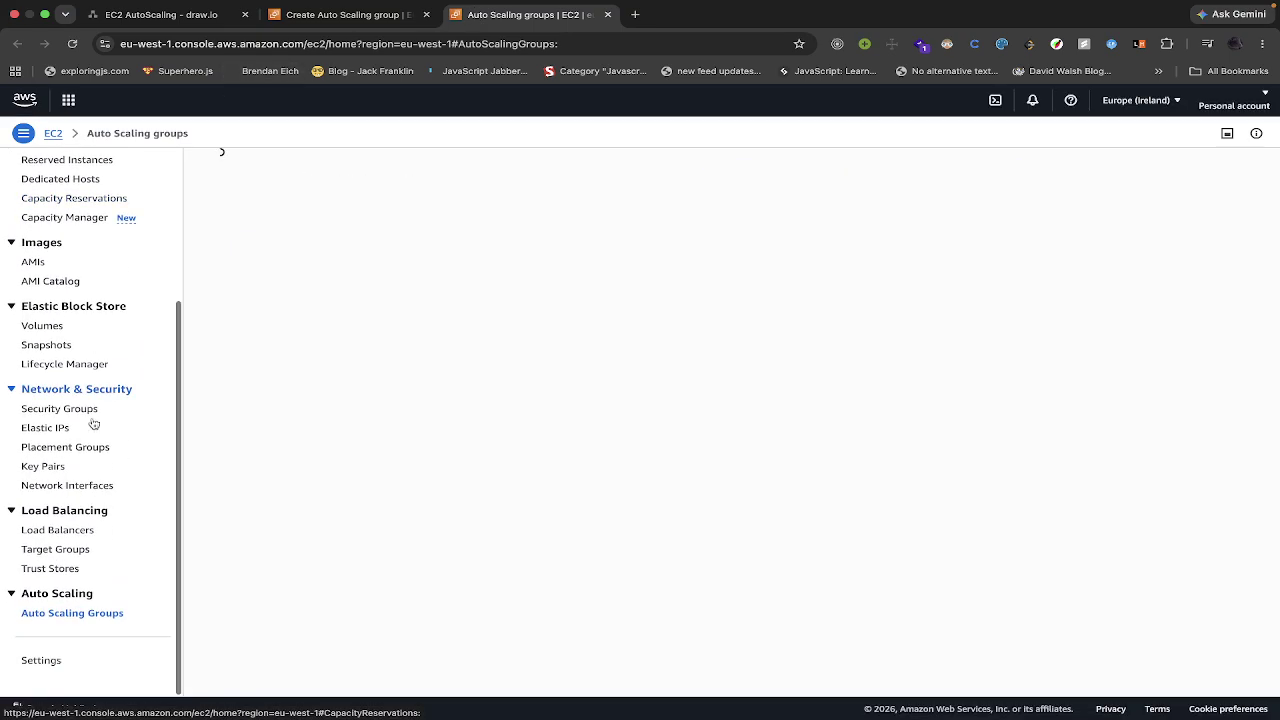
{"action": "left_click", "coordinate": [67, 553]}
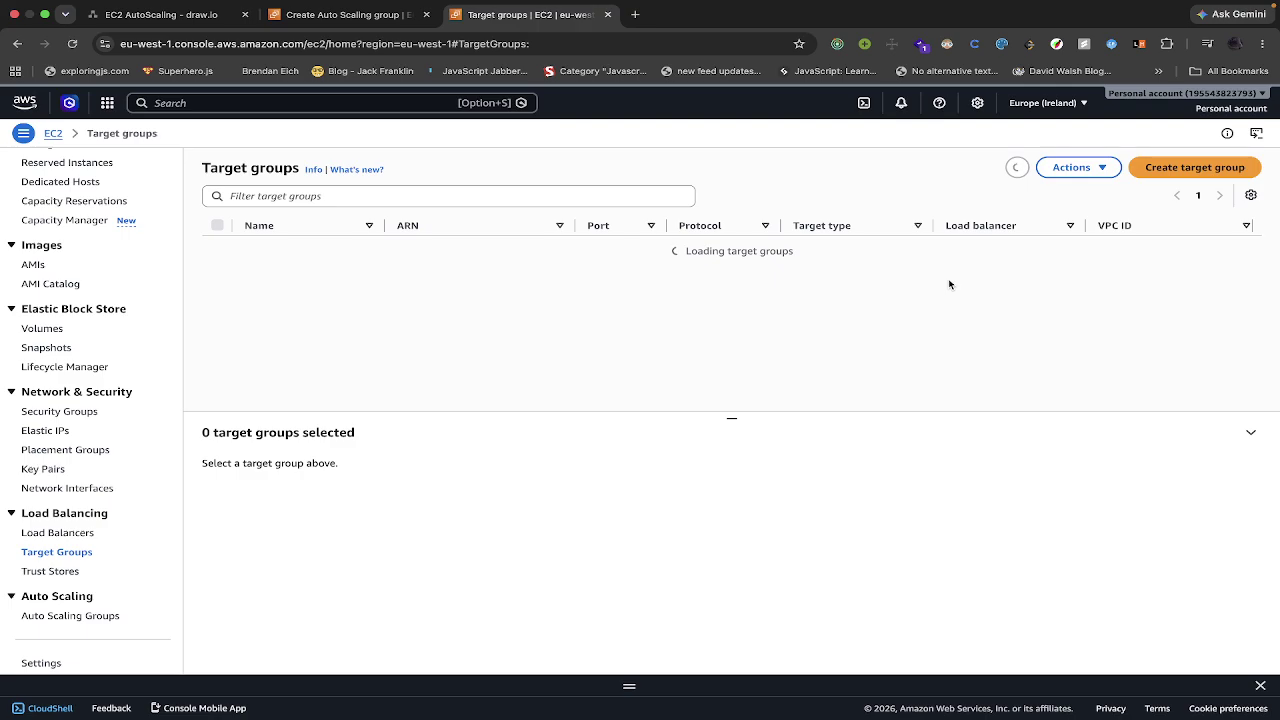
{"action": "left_click", "coordinate": [1166, 171]}
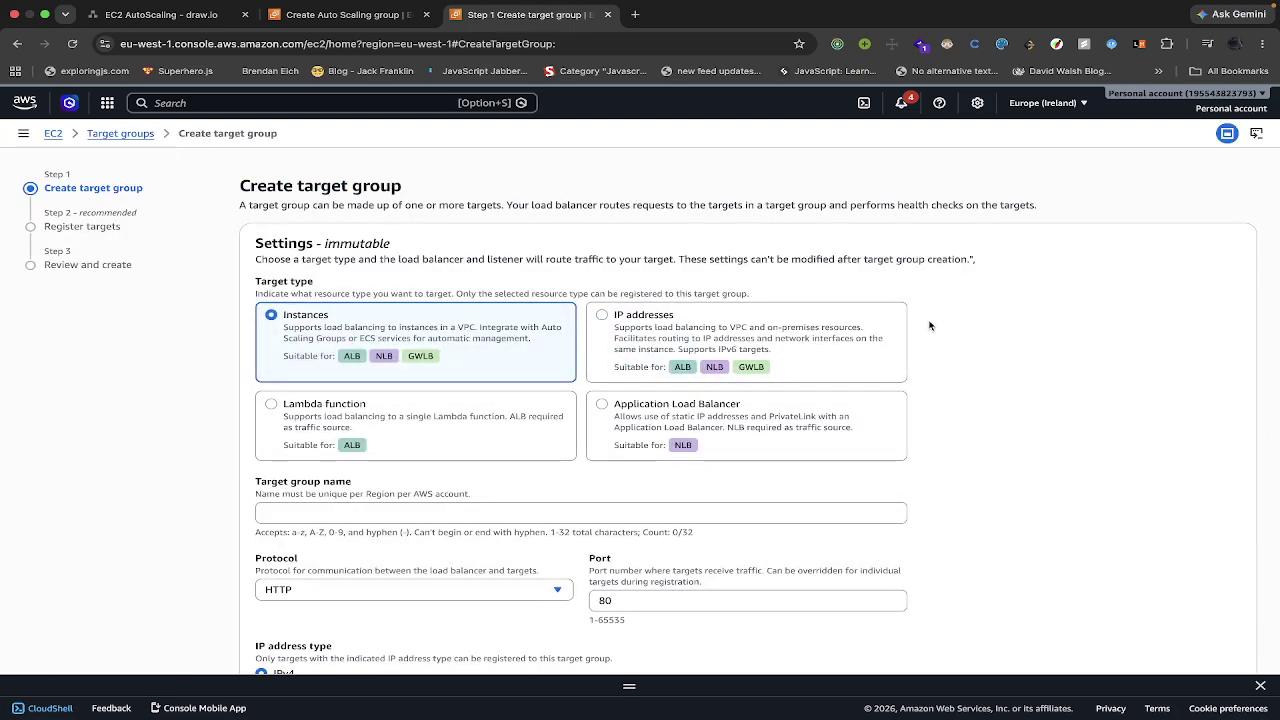
Step: Name the target group tg-demo, keep the default protocol and health check settings, and continue to target registration
{"action": "scroll", "coordinate": [578, 434], "scroll_direction": "down", "scroll_amount": 1}
{"action": "scroll", "coordinate": [578, 434], "scroll_direction": "up", "scroll_amount": 1}
{"action": "scroll", "coordinate": [578, 438], "scroll_direction": "down", "scroll_amount": 3}
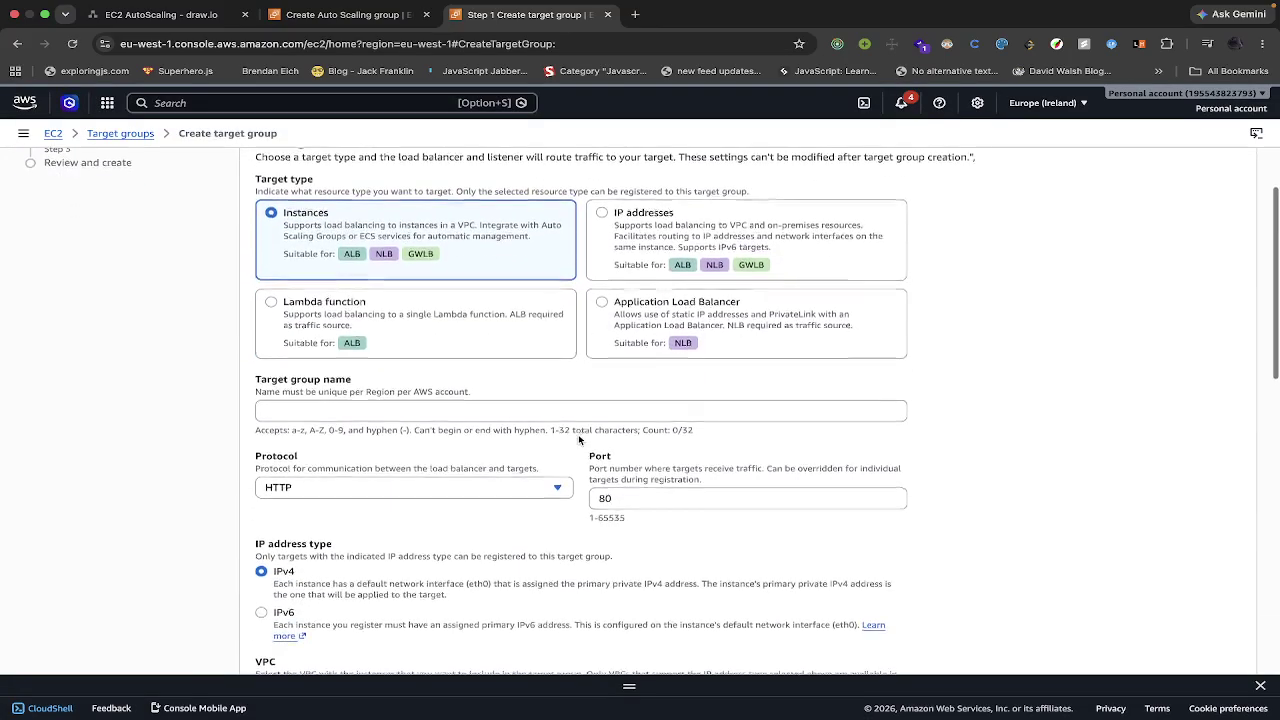
{"action": "left_click", "coordinate": [409, 358]}
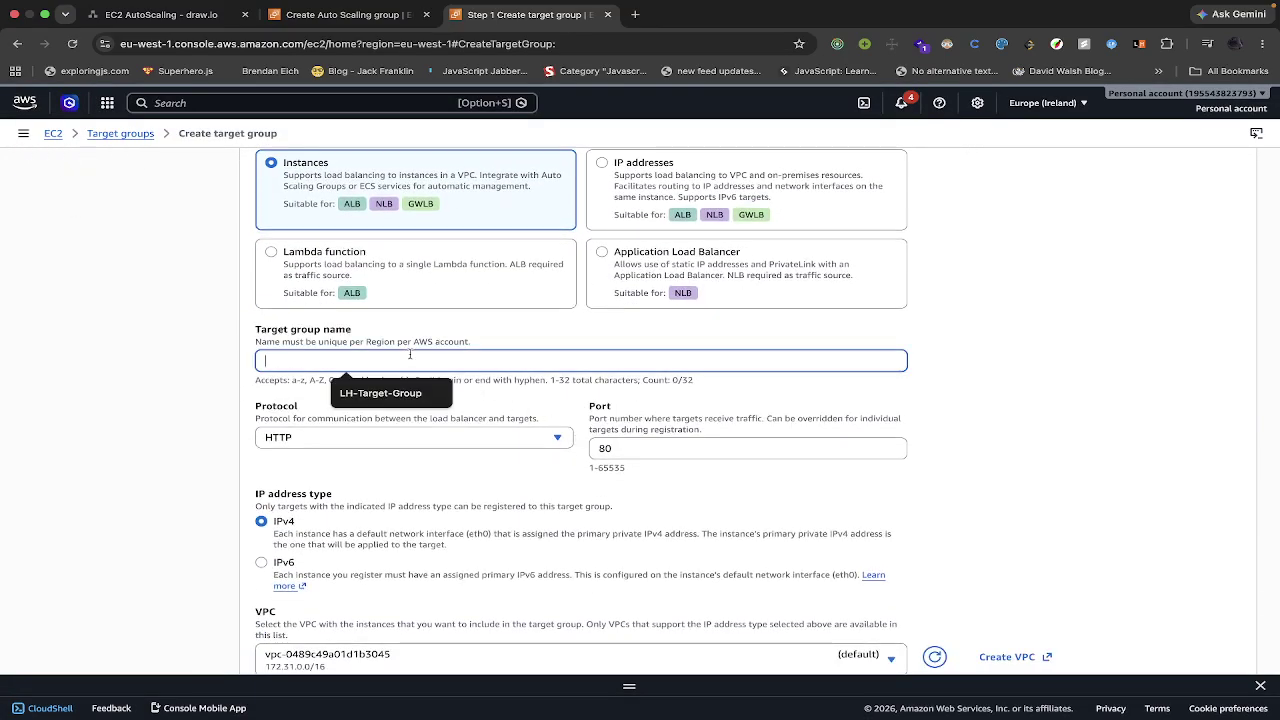
{"action": "type", "text": "tg-demo"}
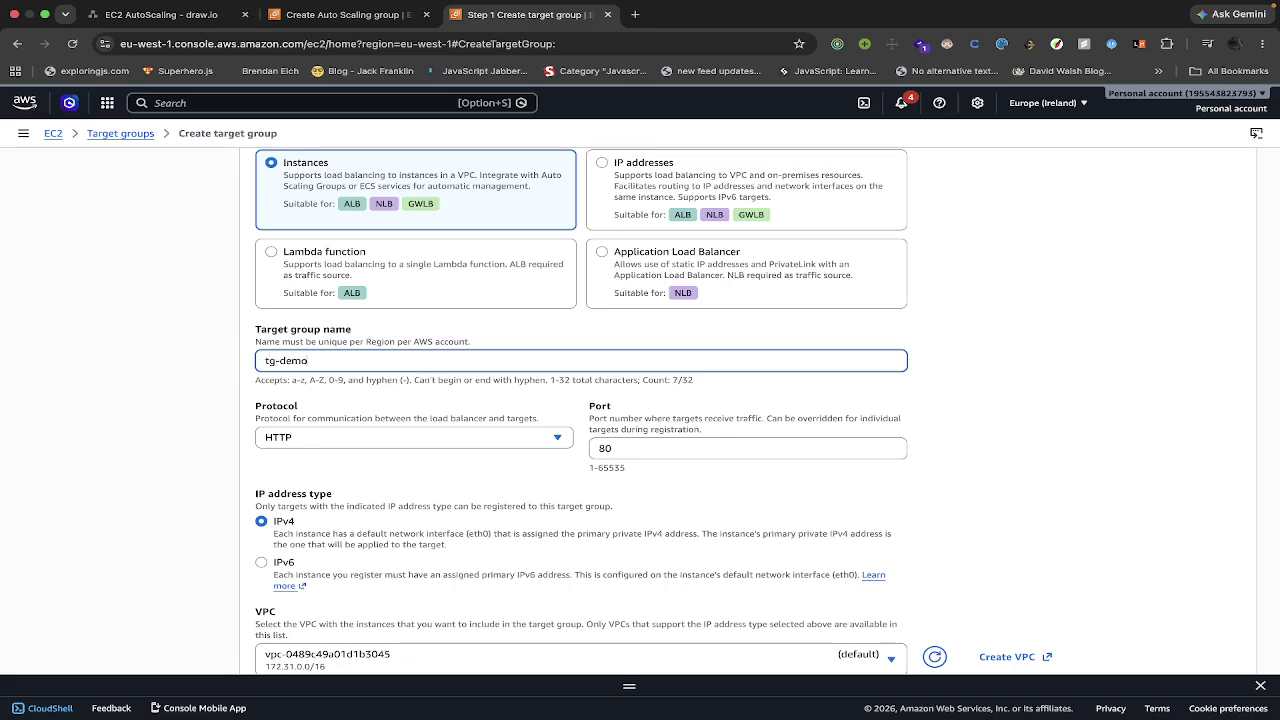
{"action": "scroll", "coordinate": [562, 400], "scroll_direction": "down", "scroll_amount": 3}
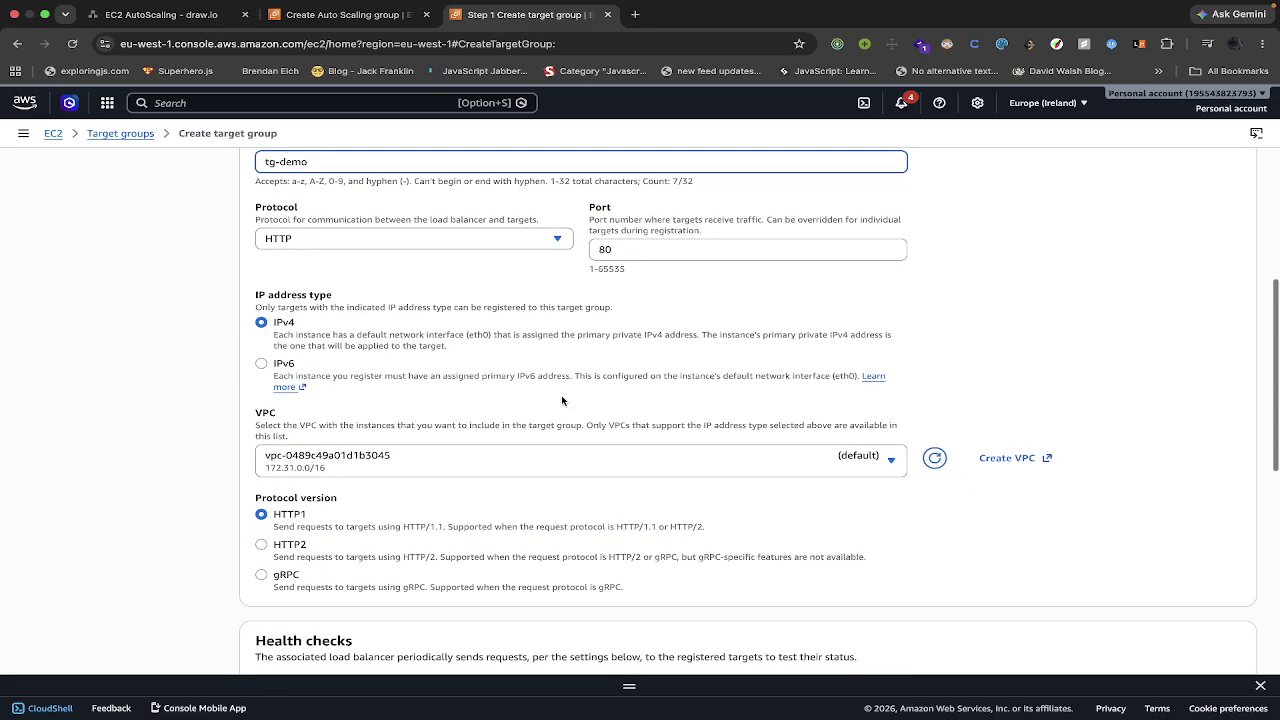
{"action": "scroll", "coordinate": [562, 400], "scroll_direction": "down", "scroll_amount": 3}
{"action": "scroll", "coordinate": [561, 396], "scroll_direction": "down", "scroll_amount": 2}
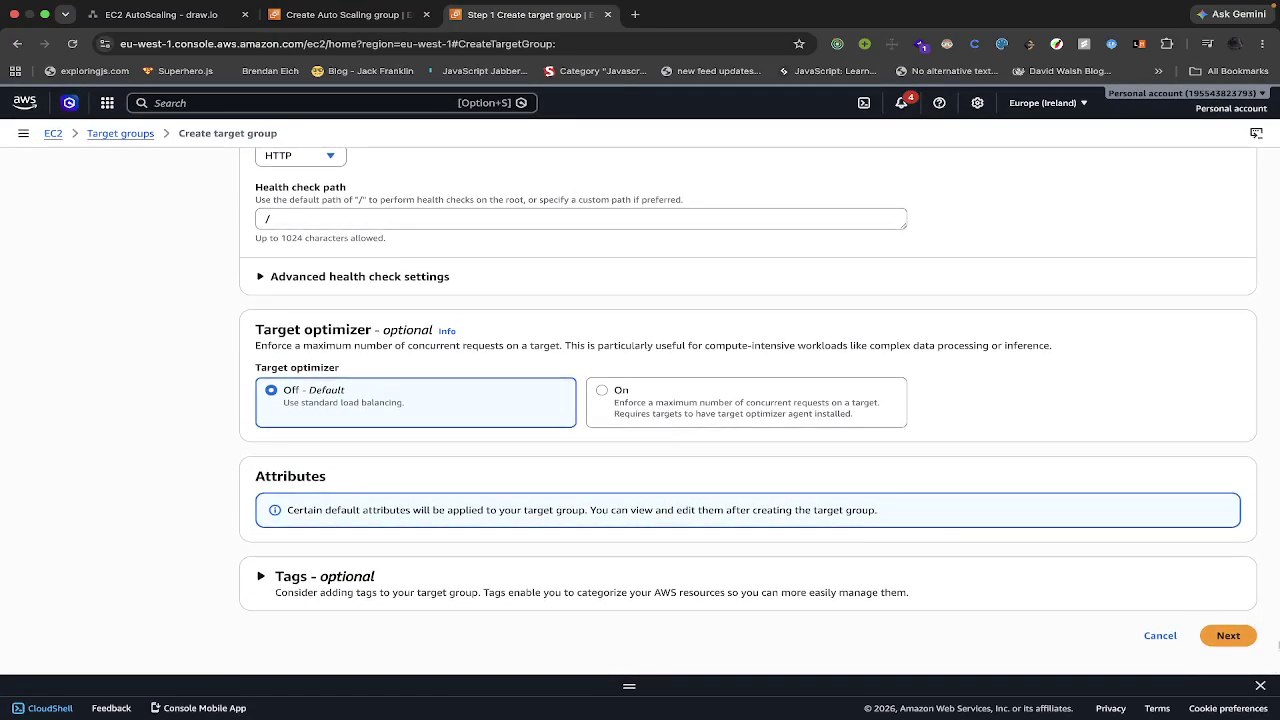
{"action": "left_click", "coordinate": [1228, 636]}
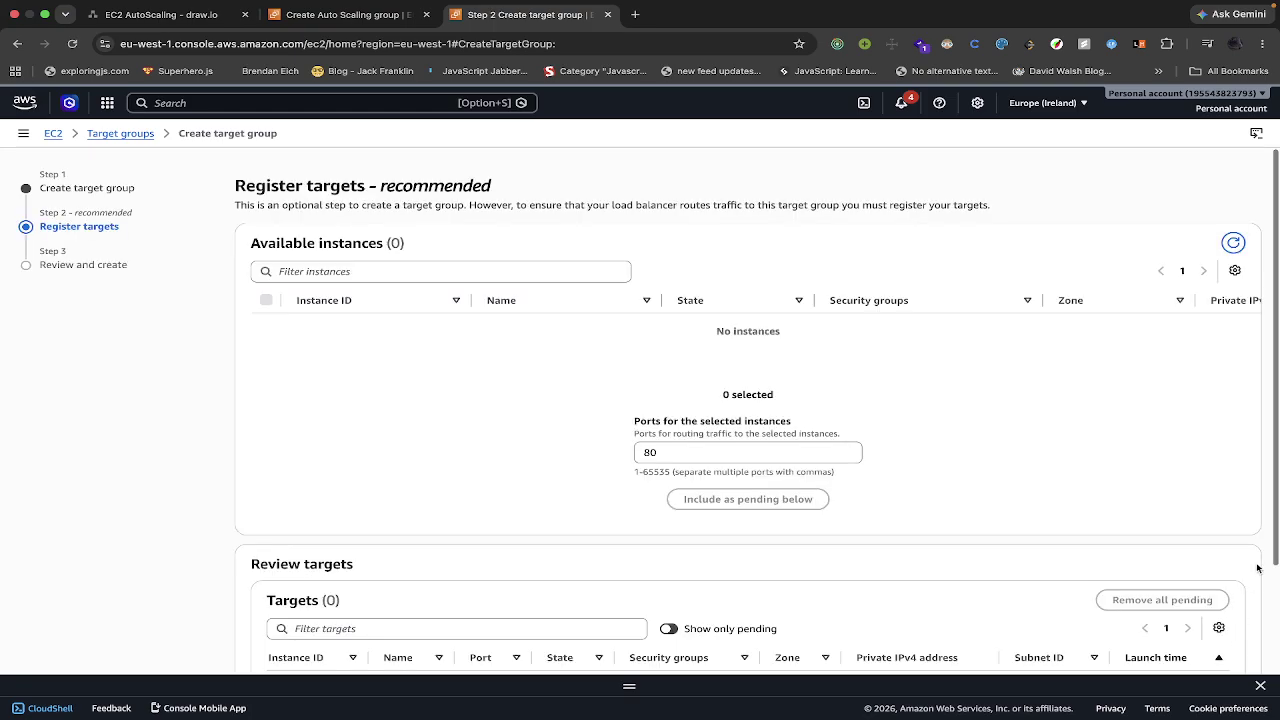
Step: Continue without registering any targets and create the target group
{"action": "scroll", "coordinate": [1135, 520], "scroll_direction": "down", "scroll_amount": 2}
{"action": "scroll", "coordinate": [1135, 520], "scroll_direction": "down", "scroll_amount": 1}
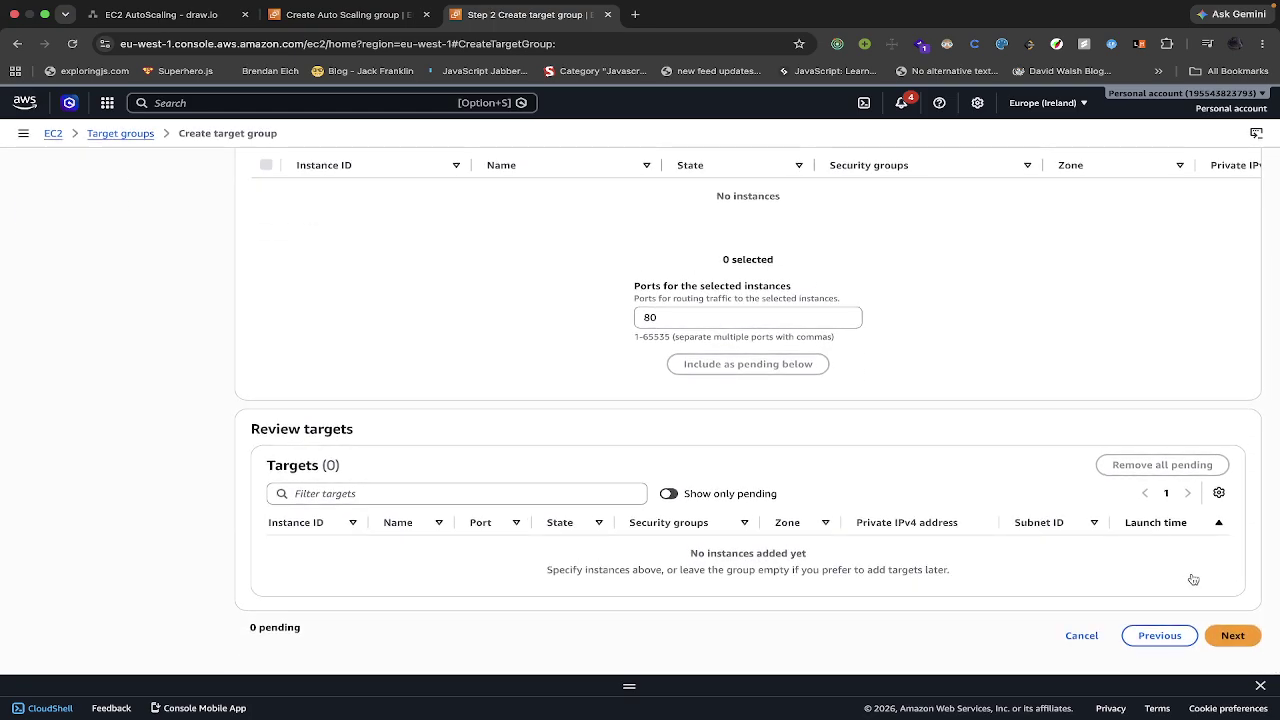
{"action": "left_click", "coordinate": [1228, 636]}
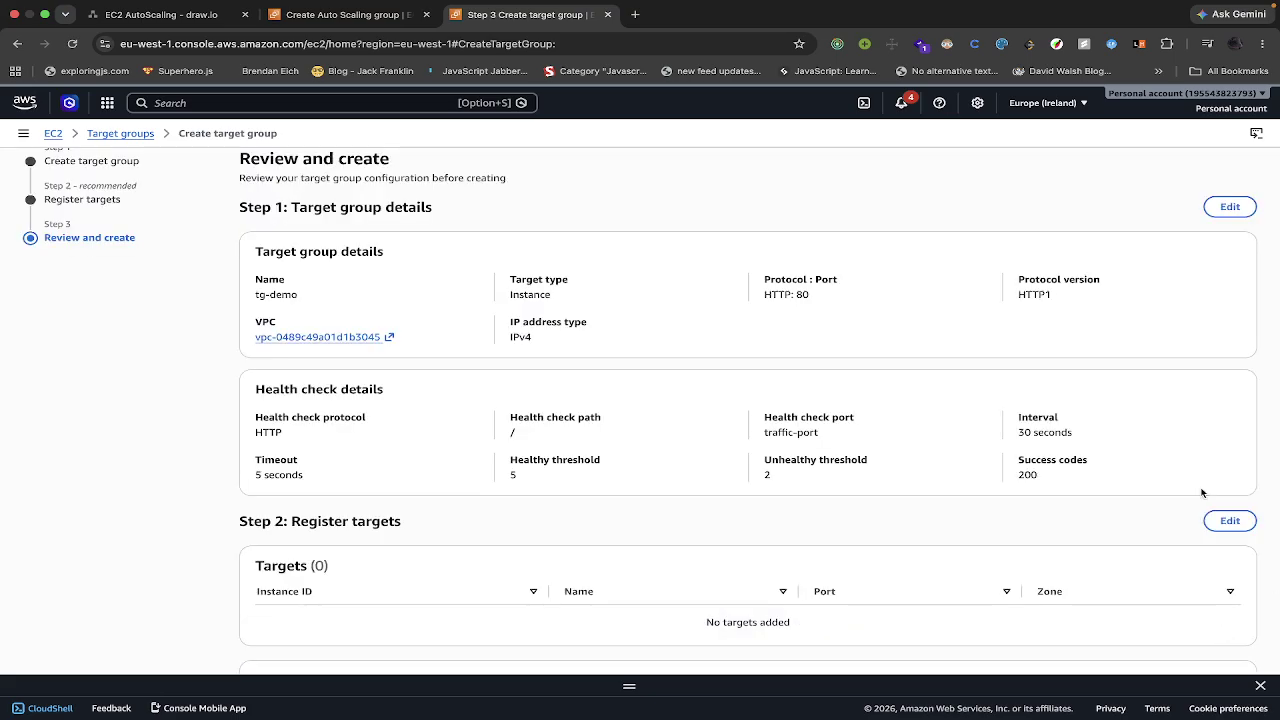
{"action": "scroll", "coordinate": [1202, 493], "scroll_direction": "down", "scroll_amount": 3}
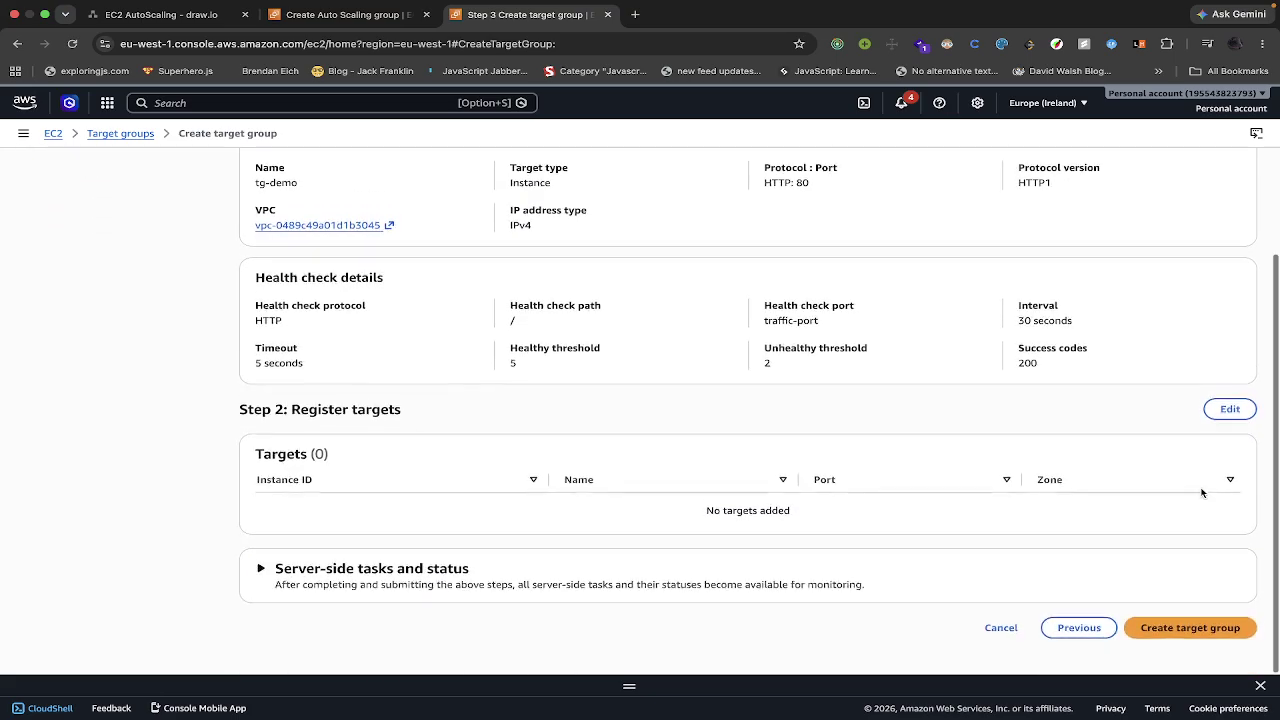
{"action": "left_click", "coordinate": [1213, 636]}
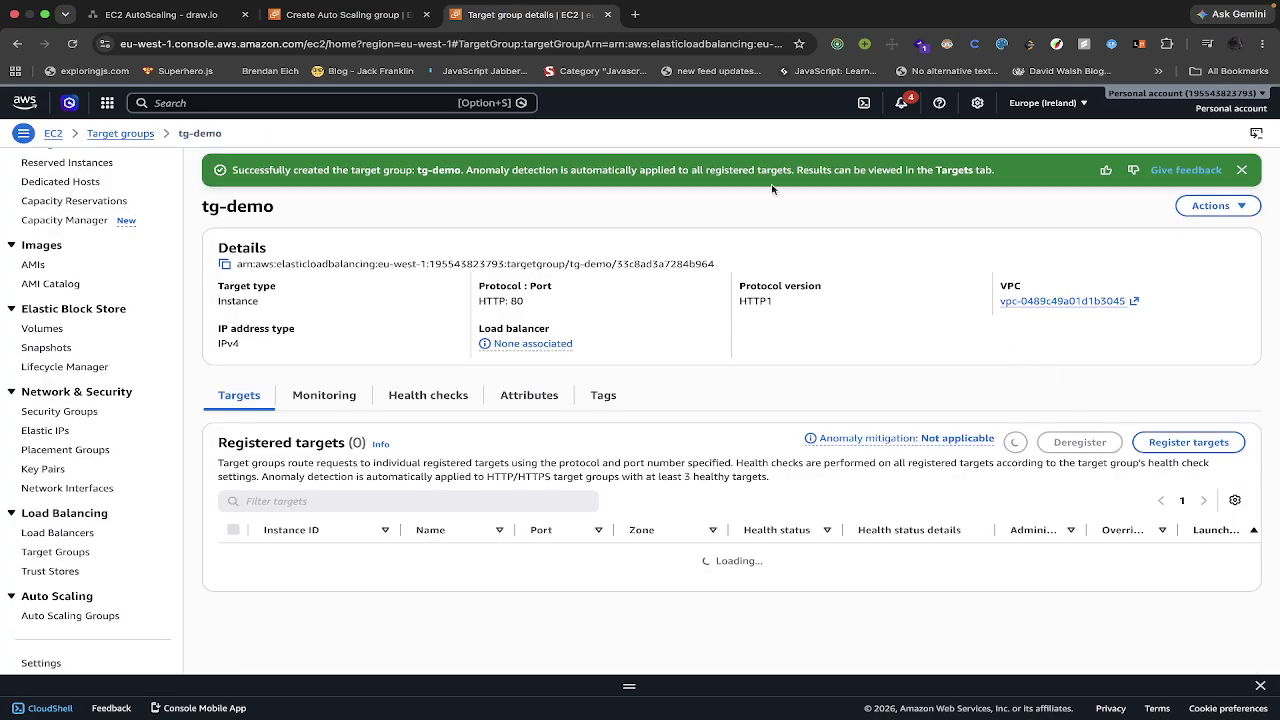
Step: Return to the Auto Scaling group setup and choose to attach the group to a new load balancer
{"action": "left_click", "coordinate": [330, 18]}
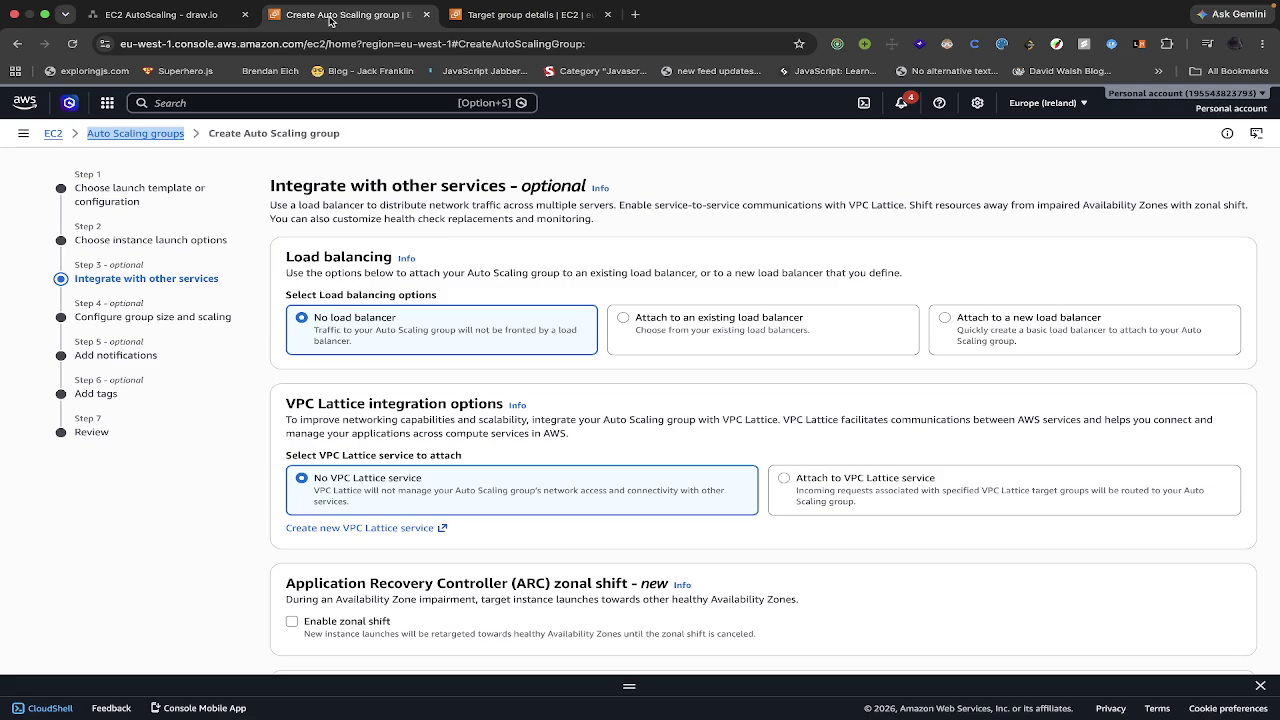
{"action": "left_click", "coordinate": [1021, 330]}
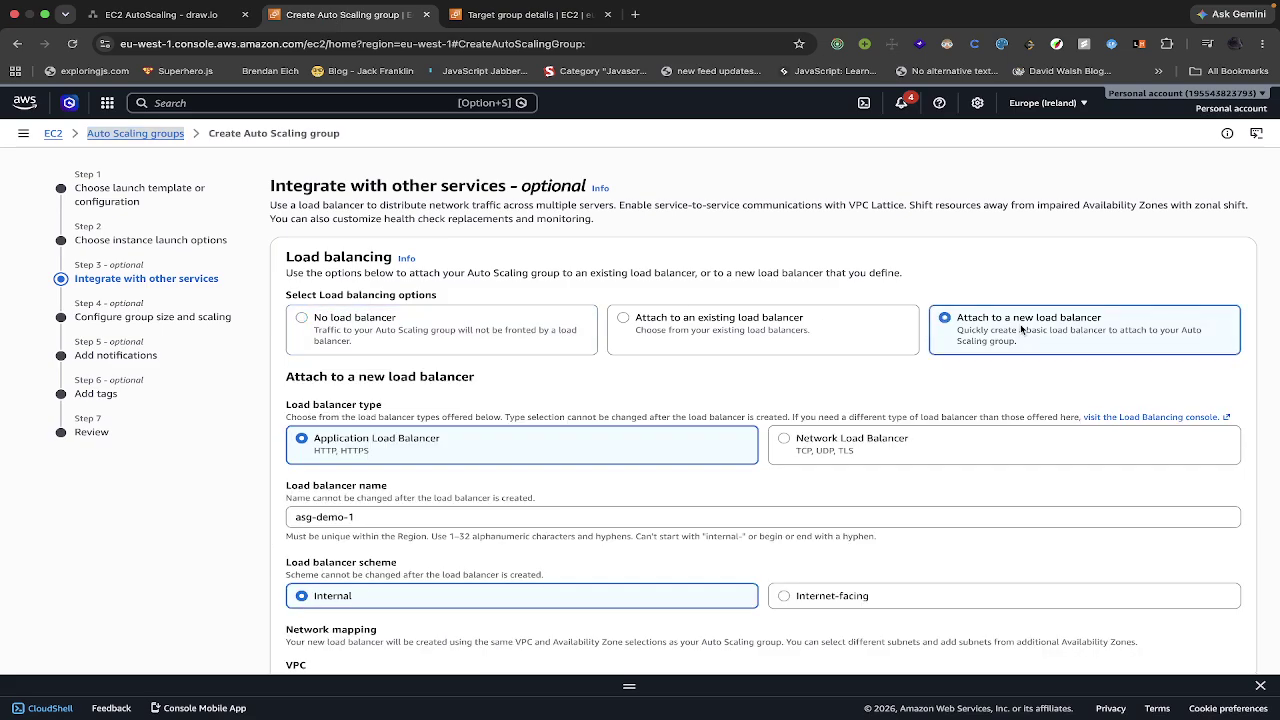
Step: Name the new Application Load Balancer alb-demo and make its scheme internet-facing
{"action": "scroll", "coordinate": [812, 413], "scroll_direction": "down", "scroll_amount": 2}
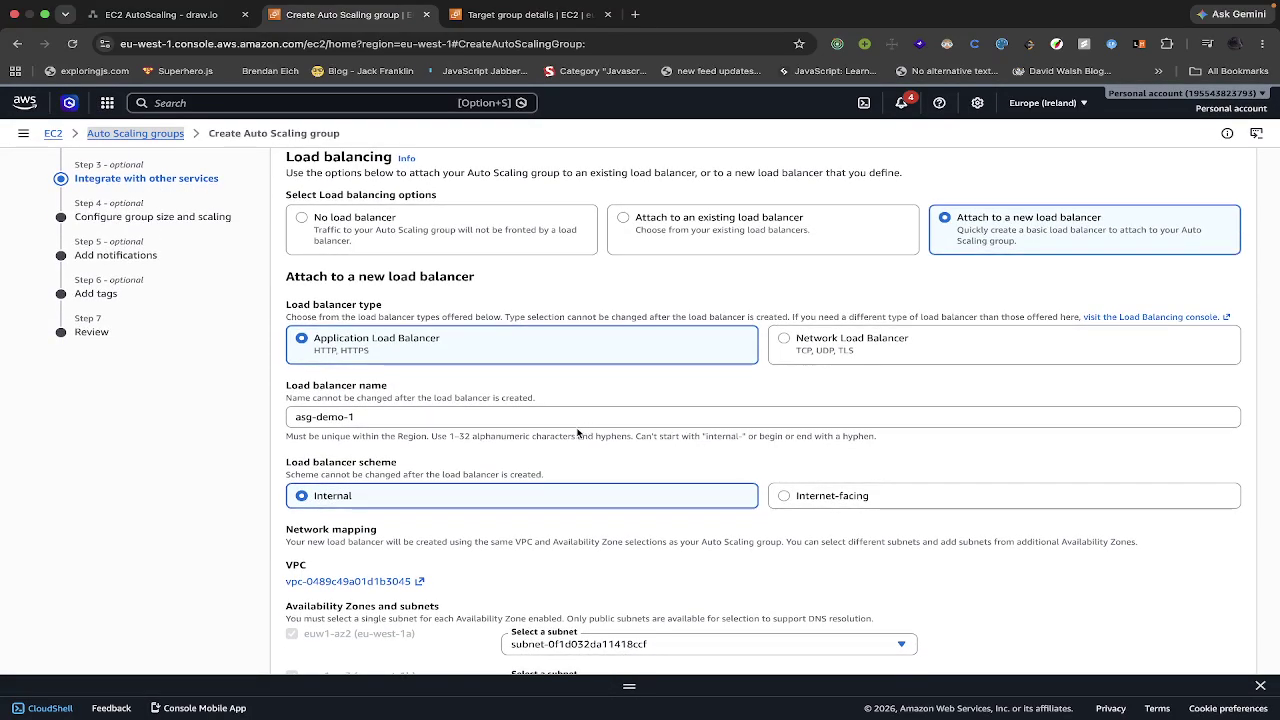
{"action": "scroll", "coordinate": [478, 418], "scroll_direction": "down", "scroll_amount": 1}
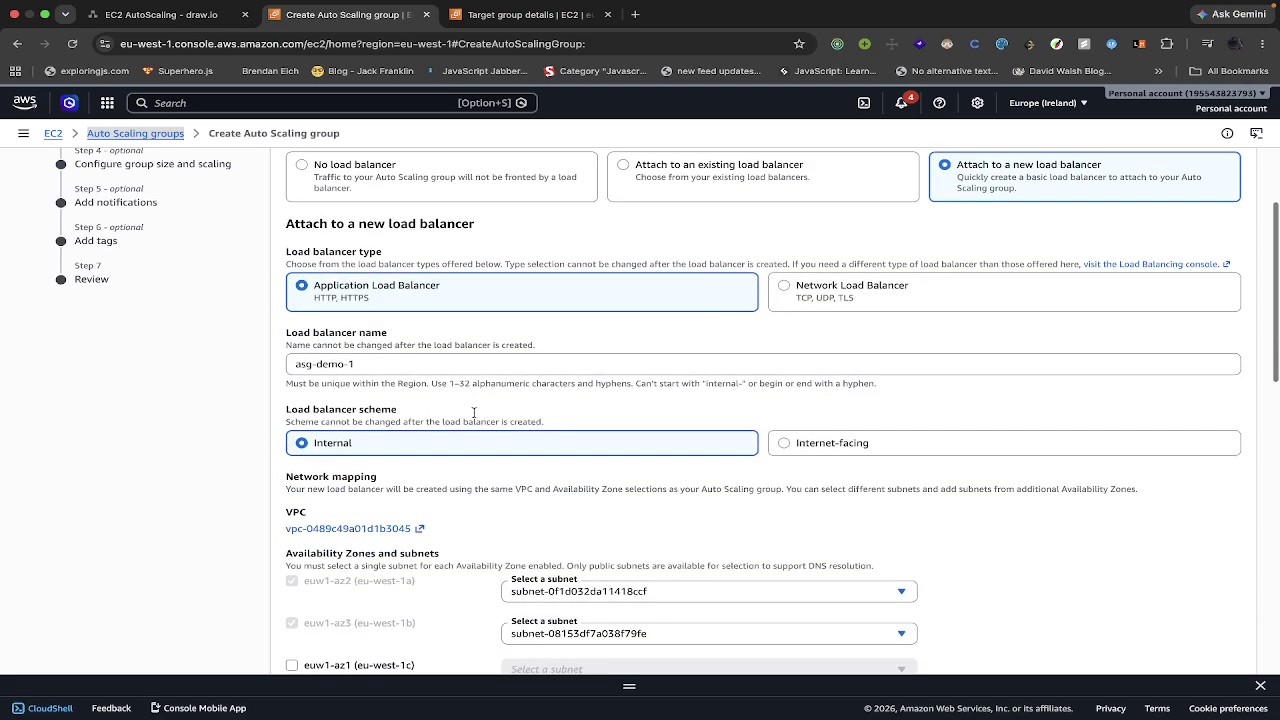
{"action": "left_click_drag", "start_coordinate": [411, 365], "coordinate": [261, 365]}
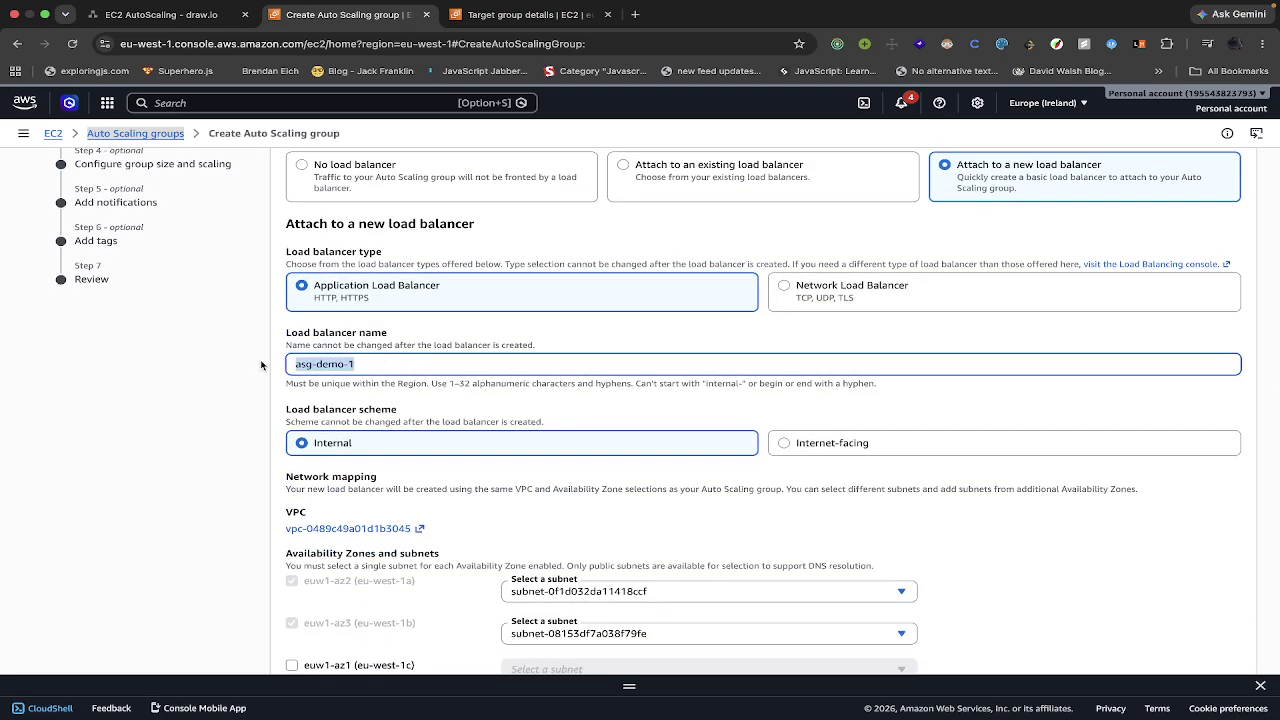
{"action": "type", "text": "alb"}
{"action": "scroll", "coordinate": [385, 421], "scroll_direction": "down", "scroll_amount": 1}
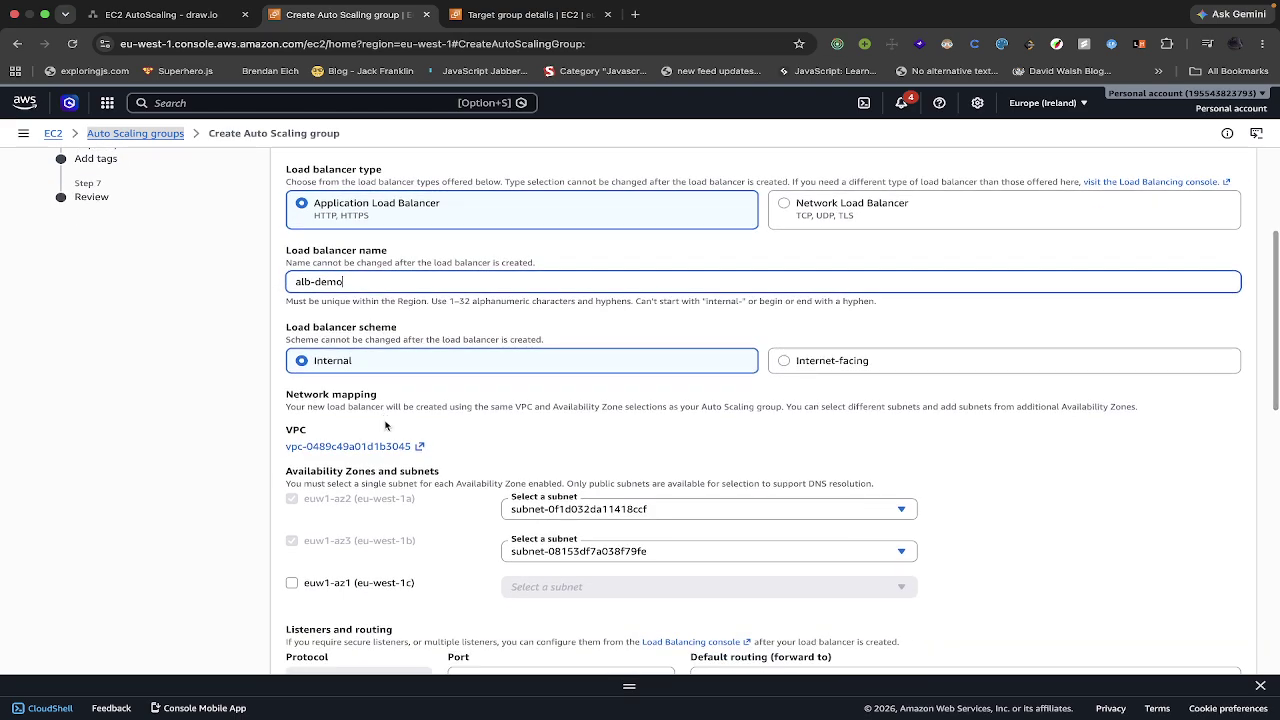
{"action": "left_click", "coordinate": [886, 364]}
Step: Examine the load balancer's subnet and listener routing settings, along with the VPC Lattice, zonal shift and health check options
{"action": "scroll", "coordinate": [813, 427], "scroll_direction": "down", "scroll_amount": 2}
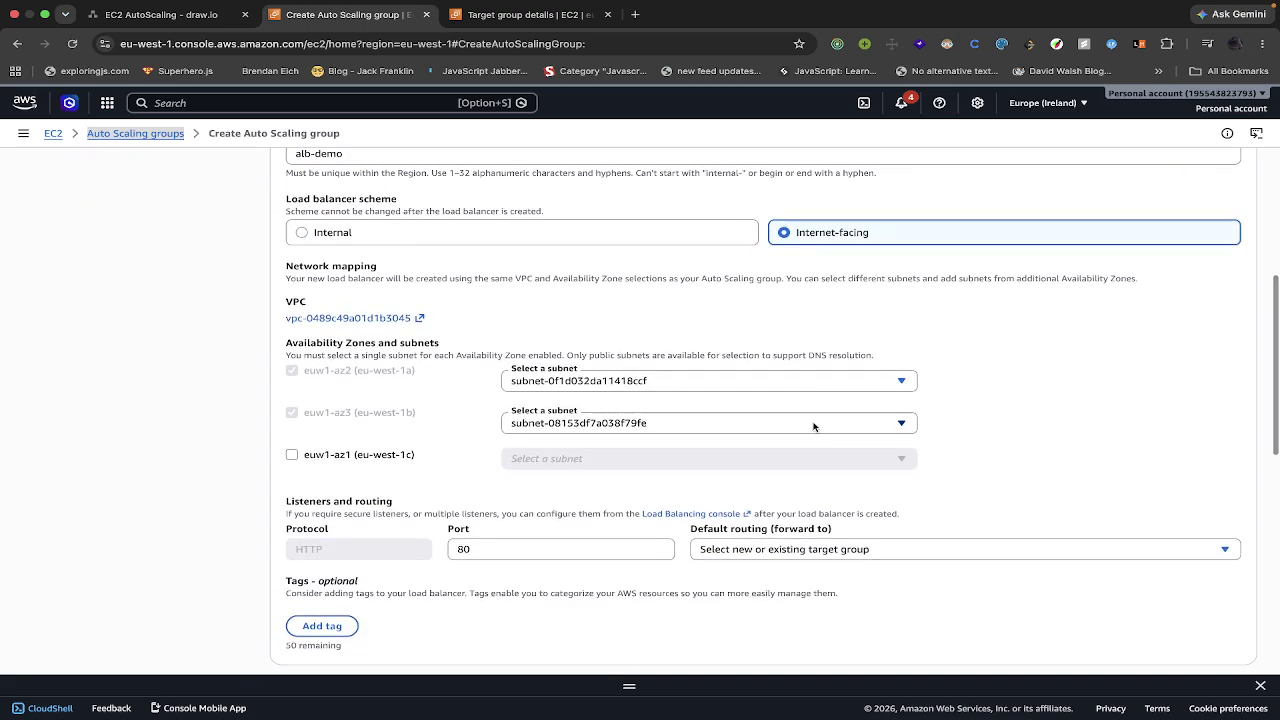
{"action": "scroll", "coordinate": [813, 427], "scroll_direction": "down", "scroll_amount": 1}
{"action": "scroll", "coordinate": [813, 423], "scroll_direction": "down", "scroll_amount": 1}
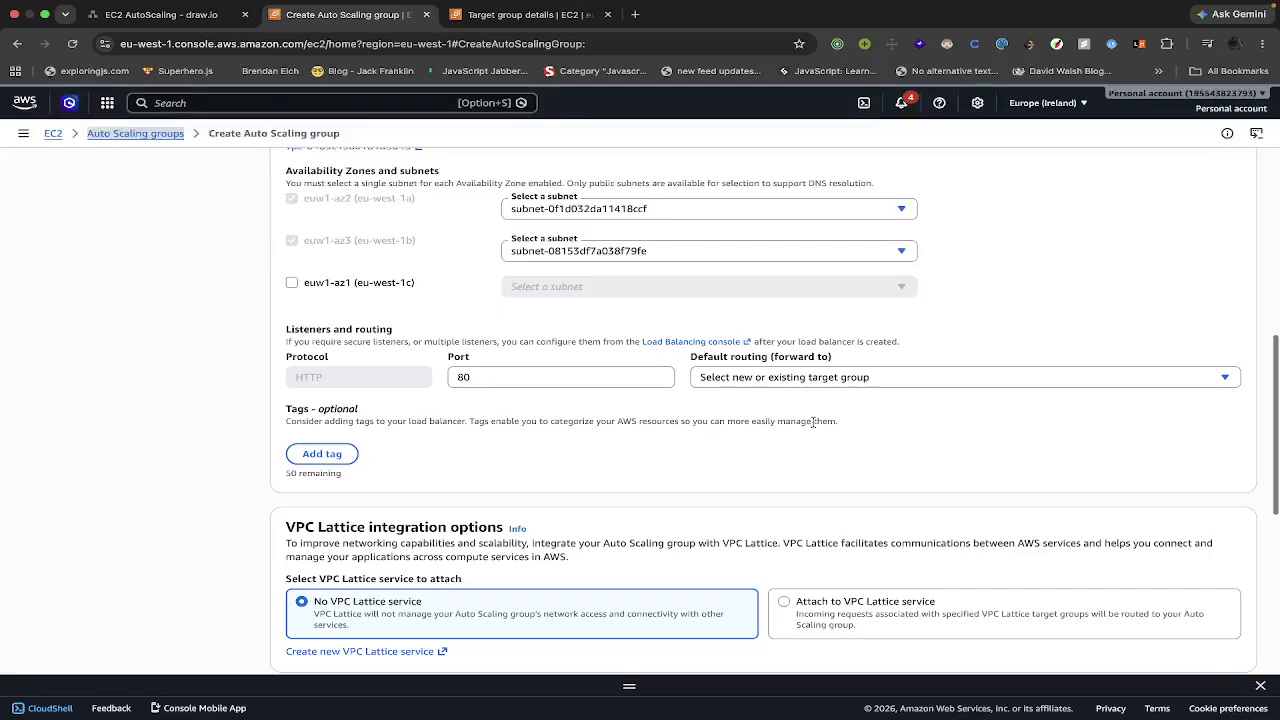
{"action": "scroll", "coordinate": [813, 423], "scroll_direction": "down", "scroll_amount": 1}
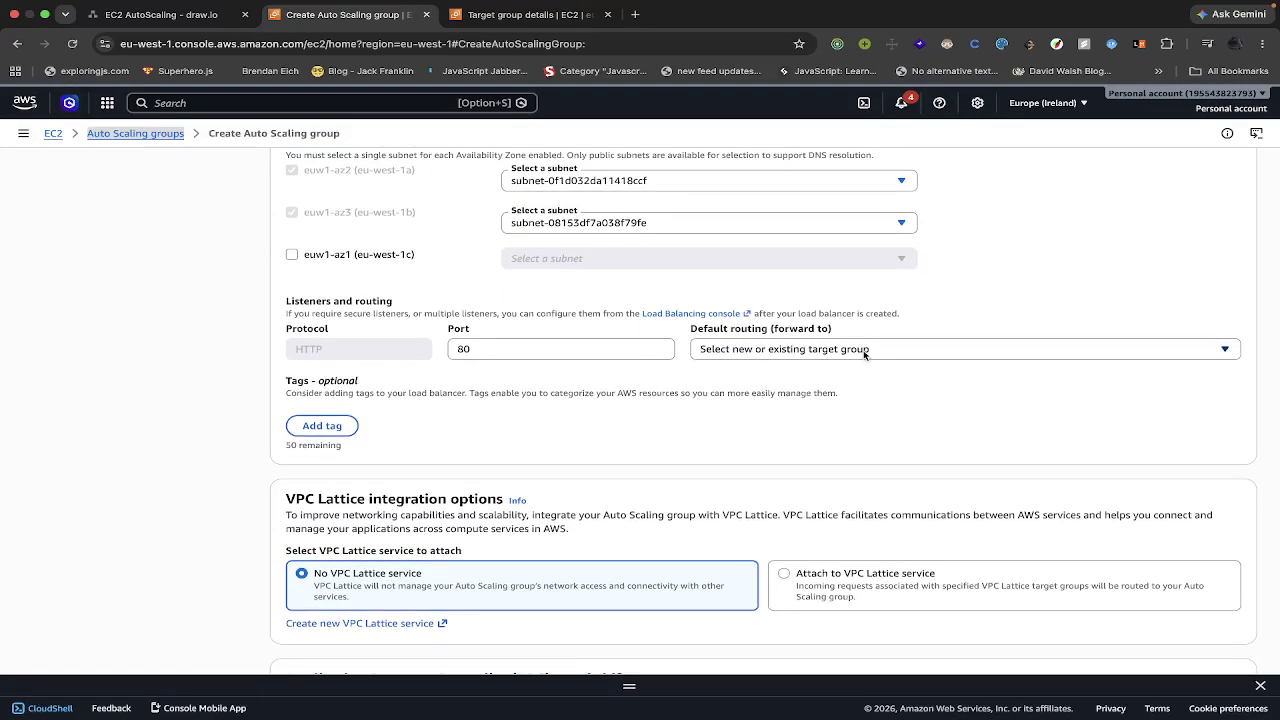
{"action": "scroll", "coordinate": [864, 355], "scroll_direction": "down", "scroll_amount": 1}
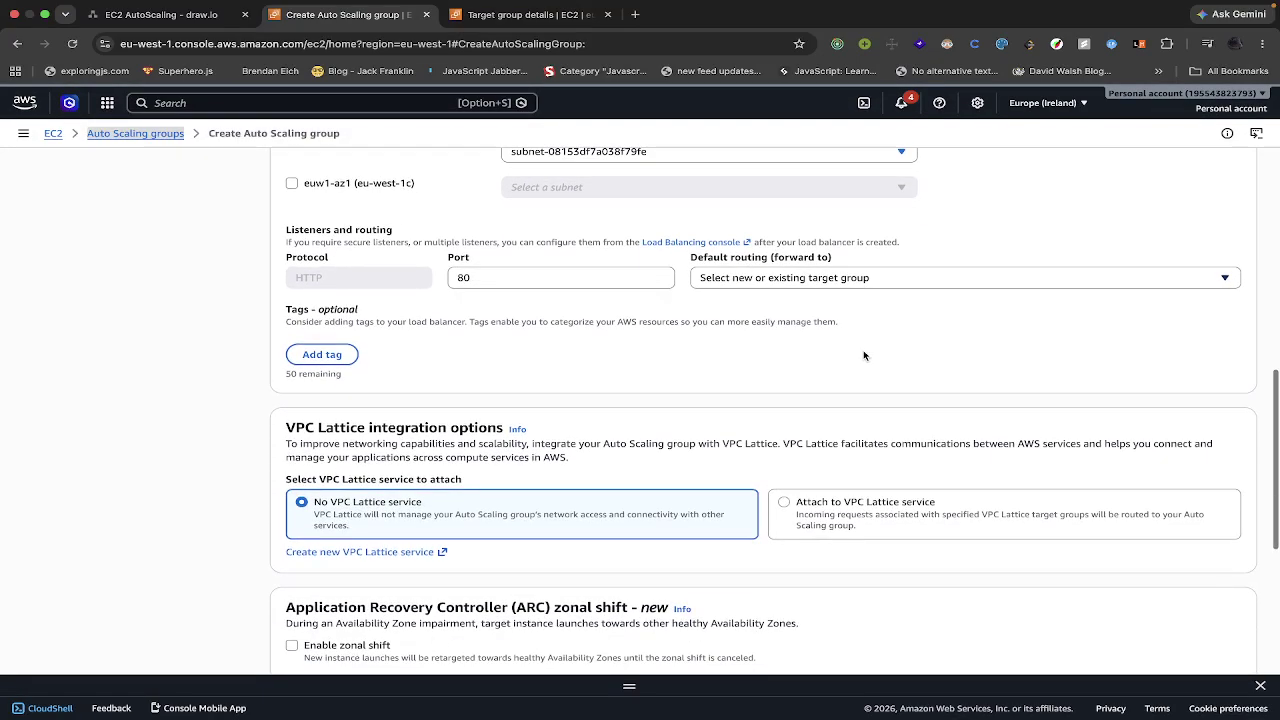
{"action": "scroll", "coordinate": [864, 355], "scroll_direction": "down", "scroll_amount": 1}
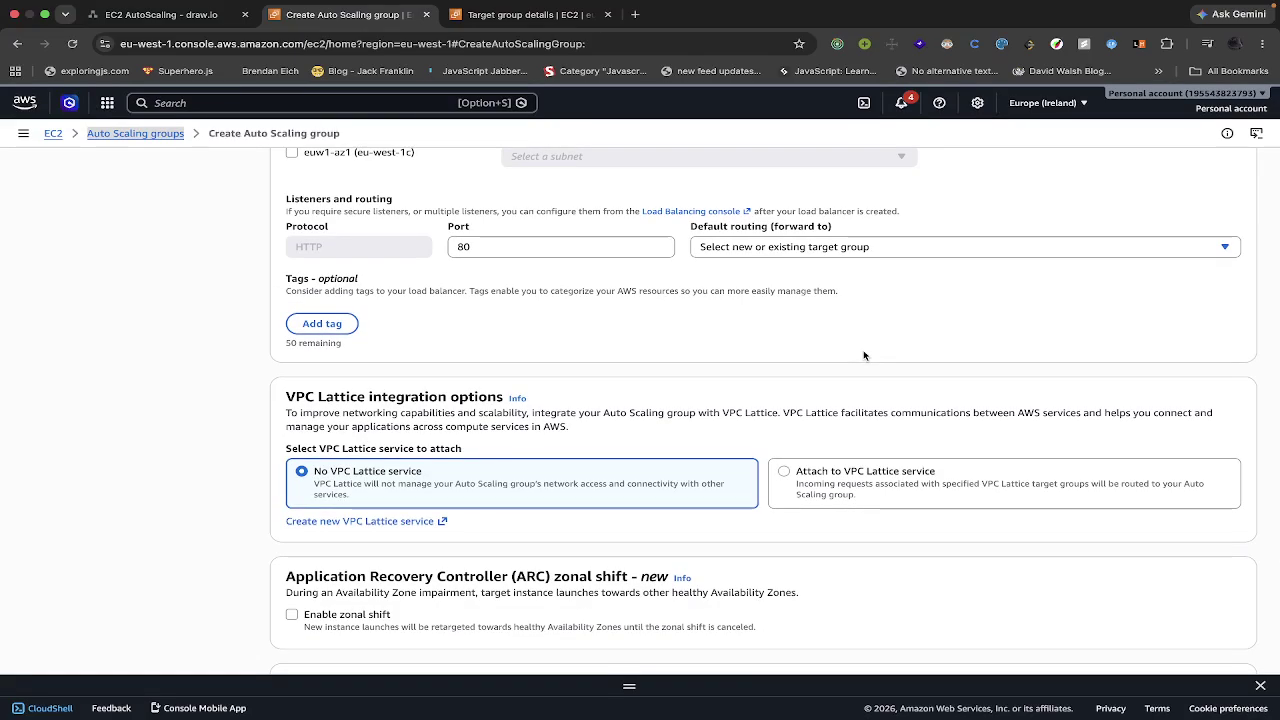
{"action": "scroll", "coordinate": [864, 355], "scroll_direction": "down", "scroll_amount": 3}
{"action": "scroll", "coordinate": [864, 354], "scroll_direction": "up", "scroll_amount": 4}
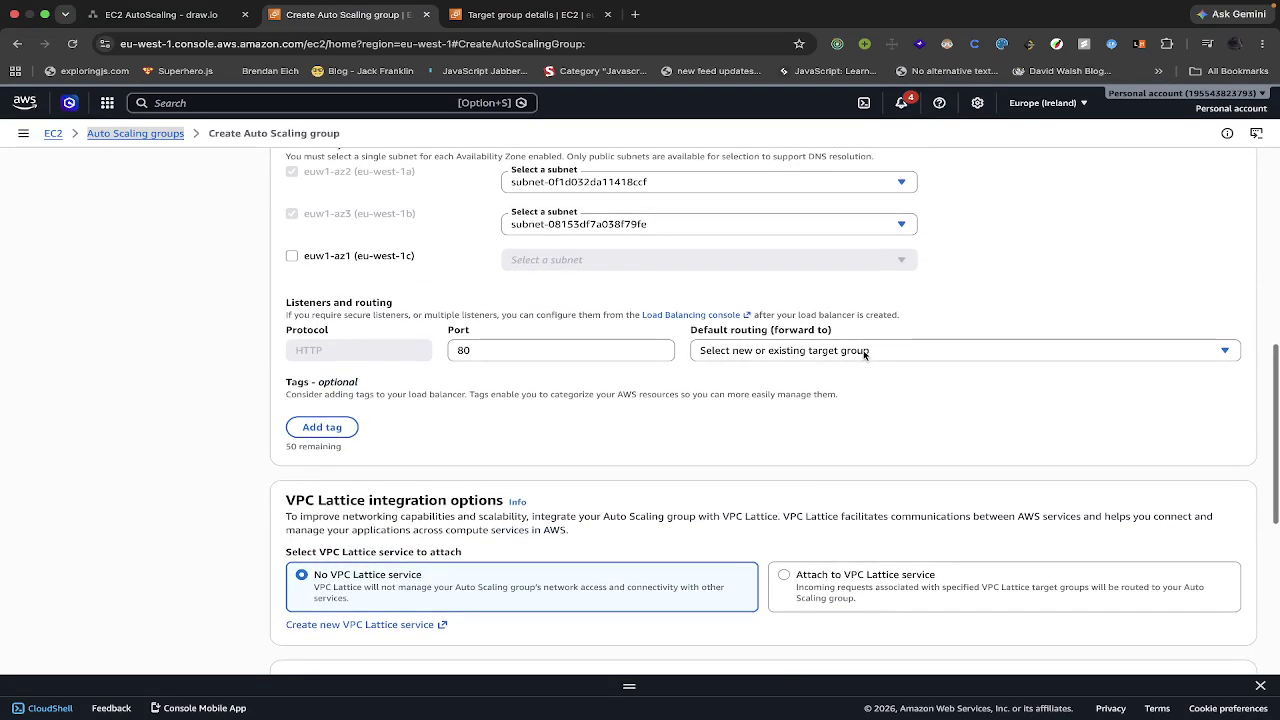
{"action": "scroll", "coordinate": [864, 354], "scroll_direction": "up", "scroll_amount": 1}
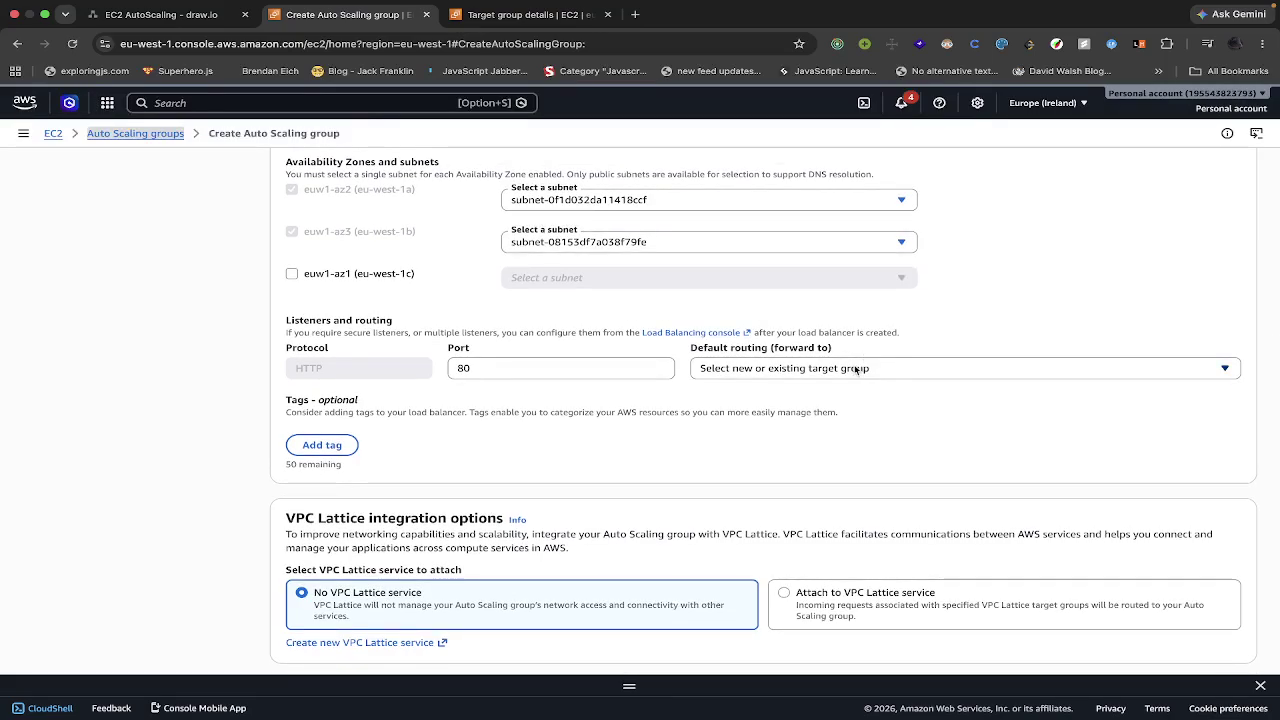
{"action": "scroll", "coordinate": [856, 370], "scroll_direction": "up", "scroll_amount": 5}
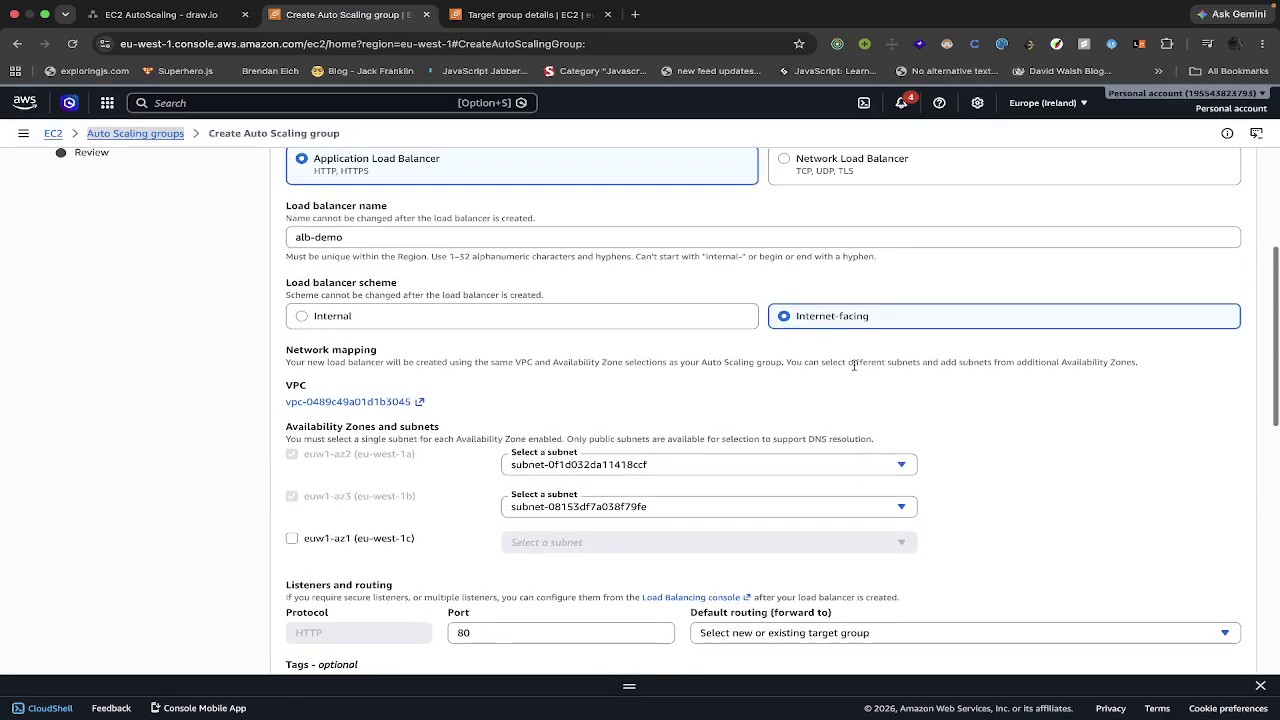
{"action": "scroll", "coordinate": [854, 364], "scroll_direction": "up", "scroll_amount": 3}
{"action": "scroll", "coordinate": [854, 364], "scroll_direction": "down", "scroll_amount": 8}
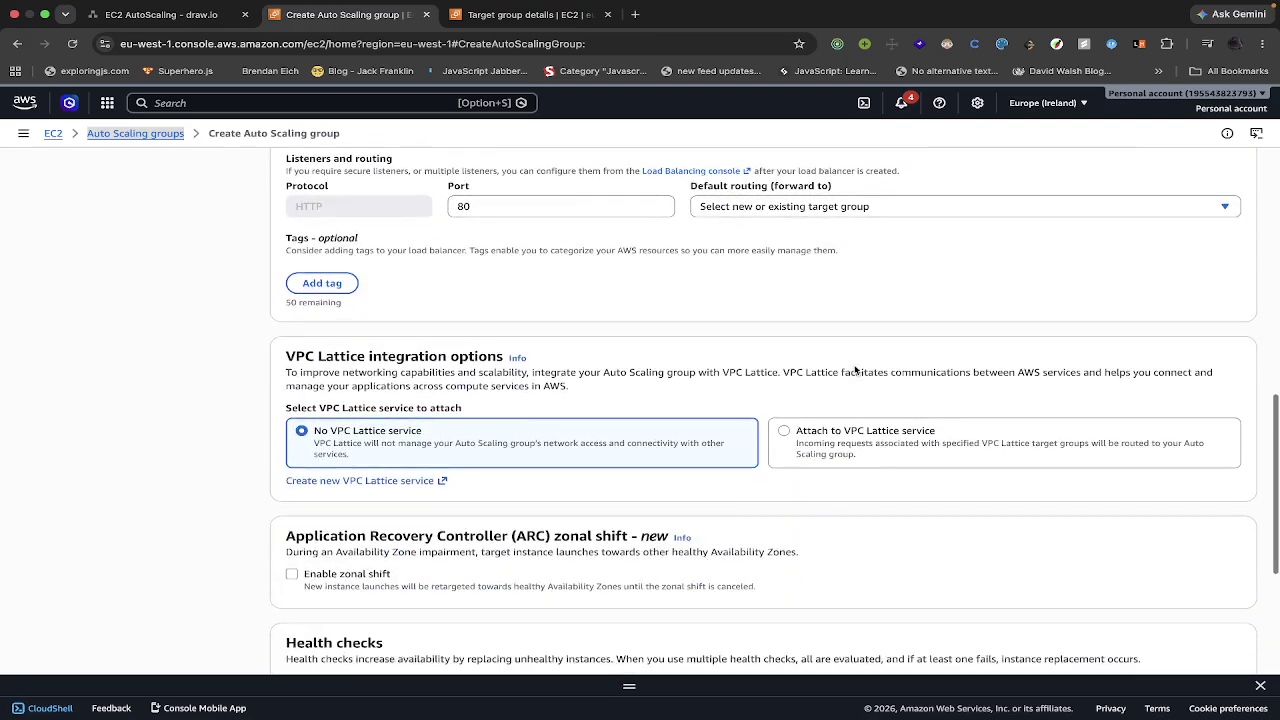
{"action": "scroll", "coordinate": [855, 370], "scroll_direction": "down", "scroll_amount": 2}
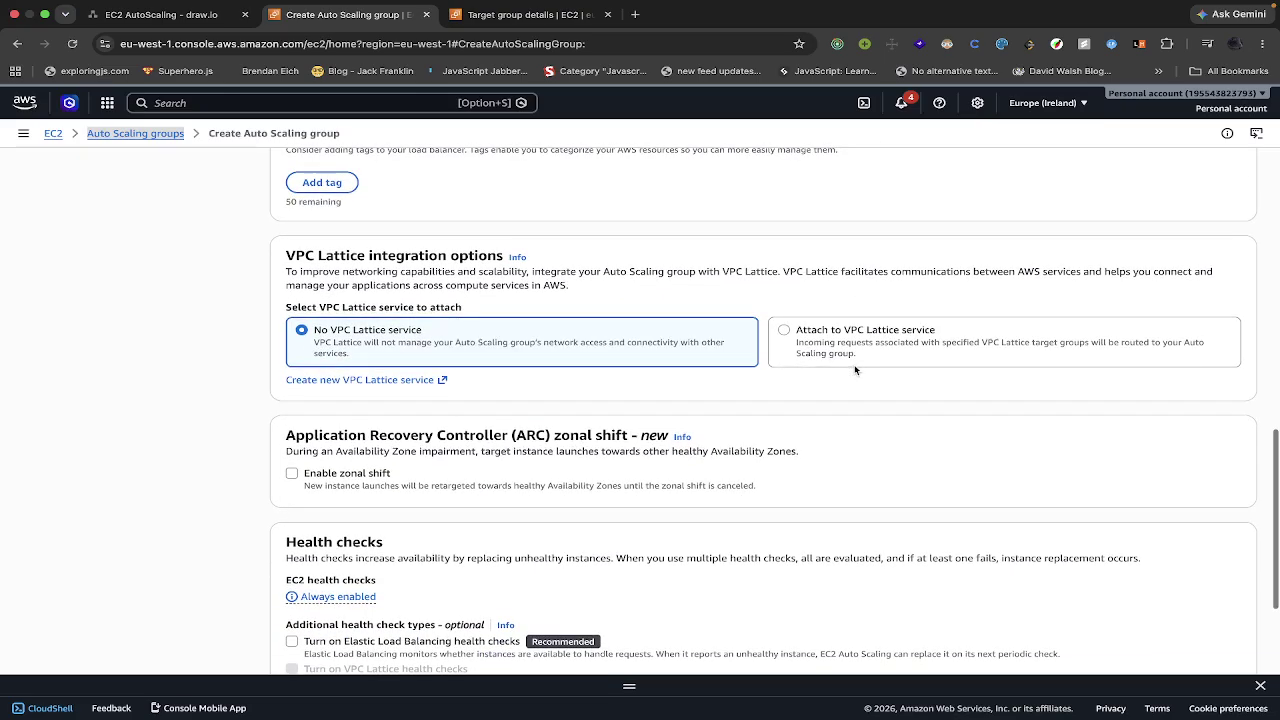
{"action": "scroll", "coordinate": [855, 370], "scroll_direction": "down", "scroll_amount": 3}
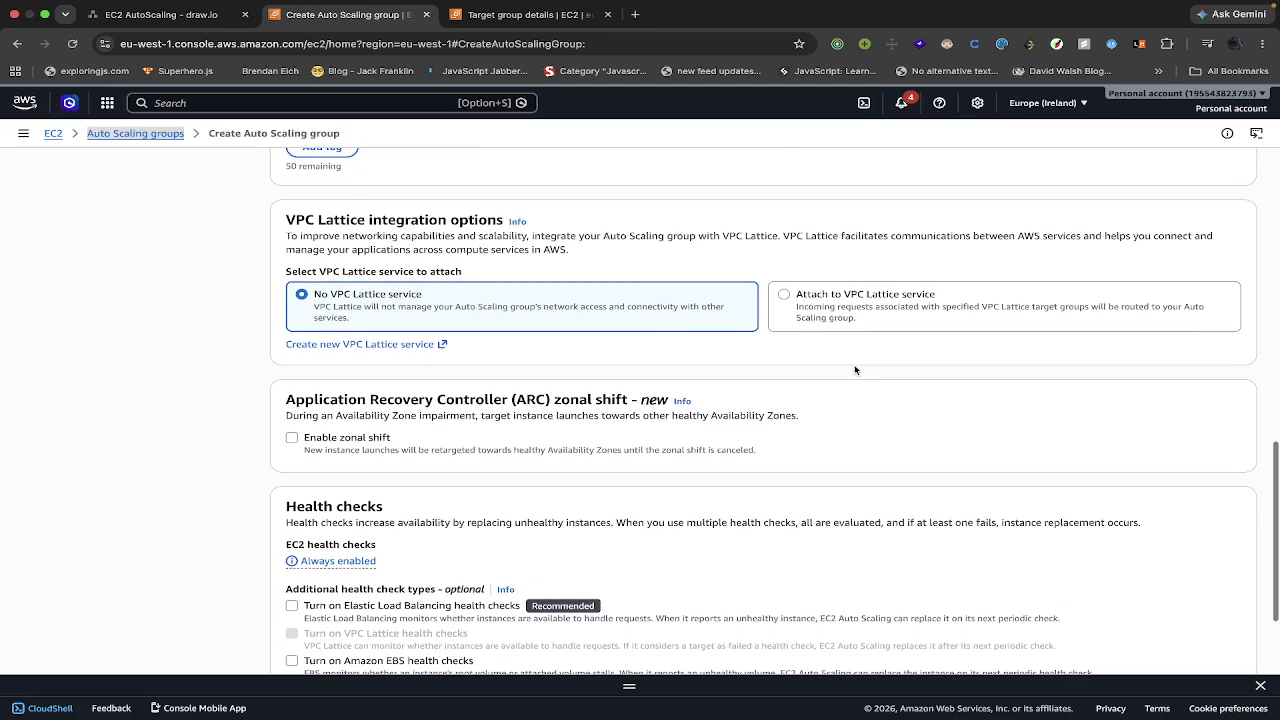
{"action": "scroll", "coordinate": [855, 370], "scroll_direction": "down", "scroll_amount": 1}
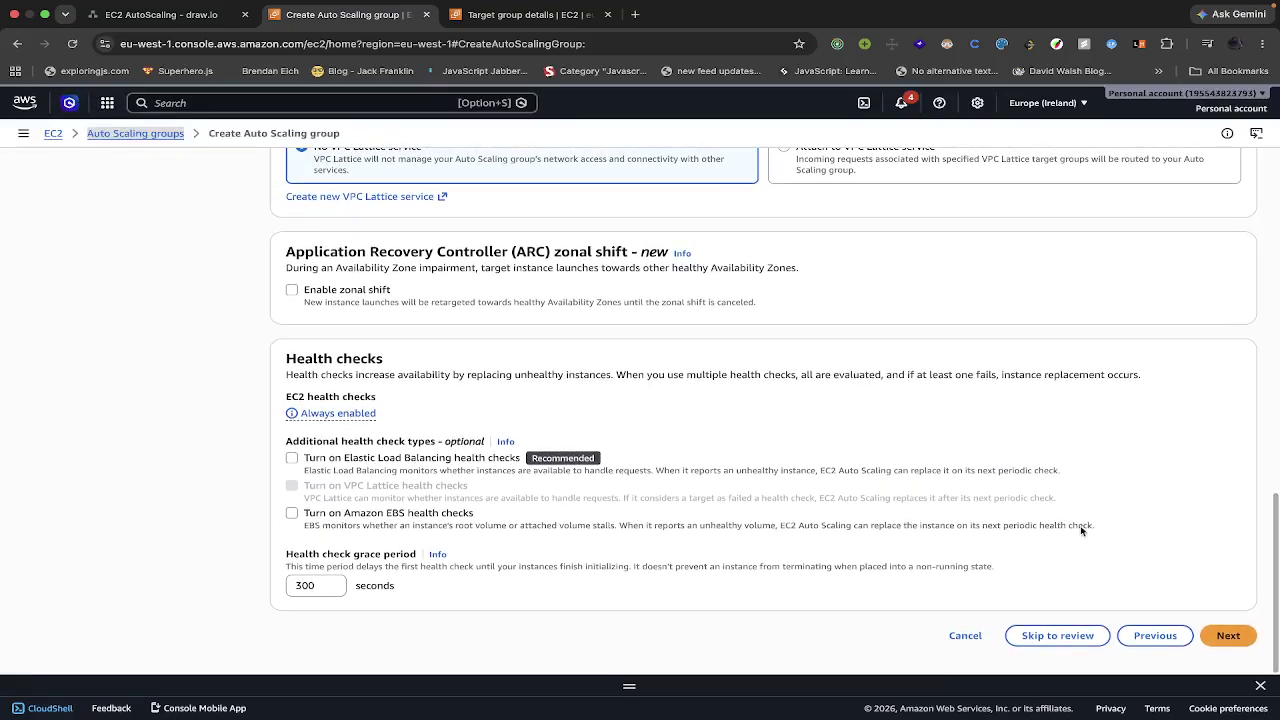
Step: Forward the HTTP port 80 listener to the existing target group tg-demo and continue to the group size and scaling settings
{"action": "left_click", "coordinate": [1230, 636]}
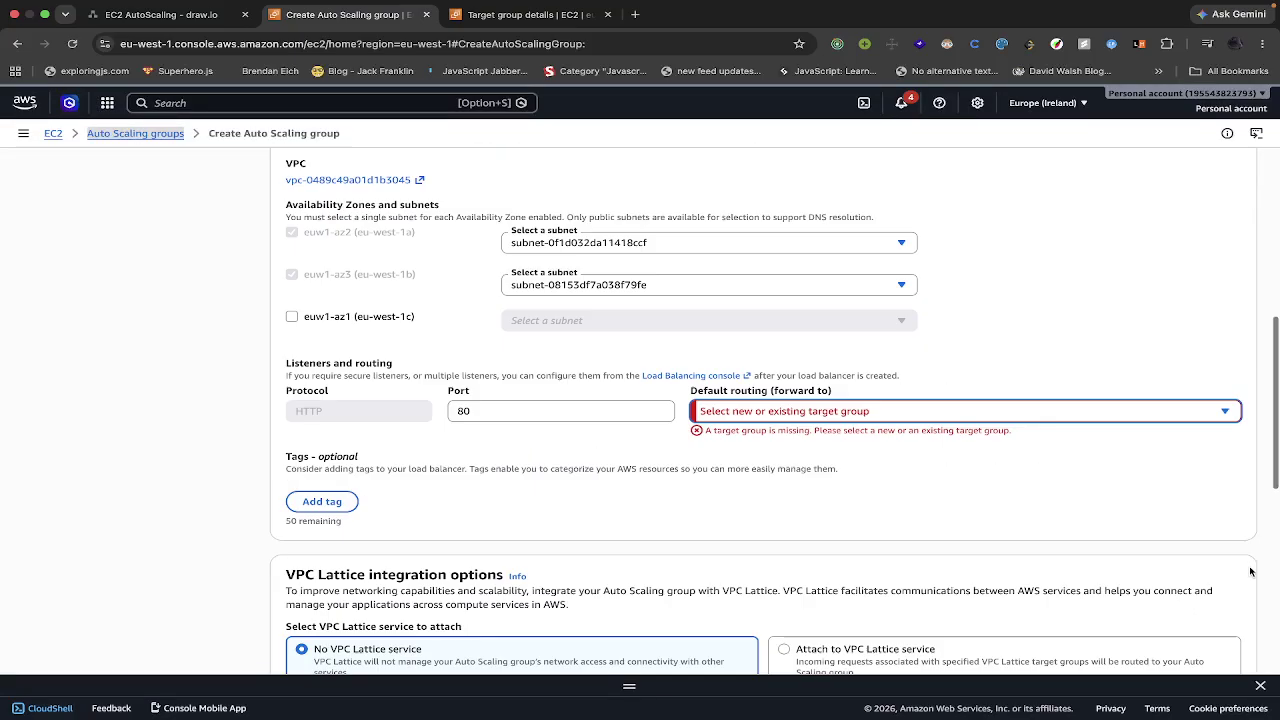
{"action": "left_click", "coordinate": [826, 413]}
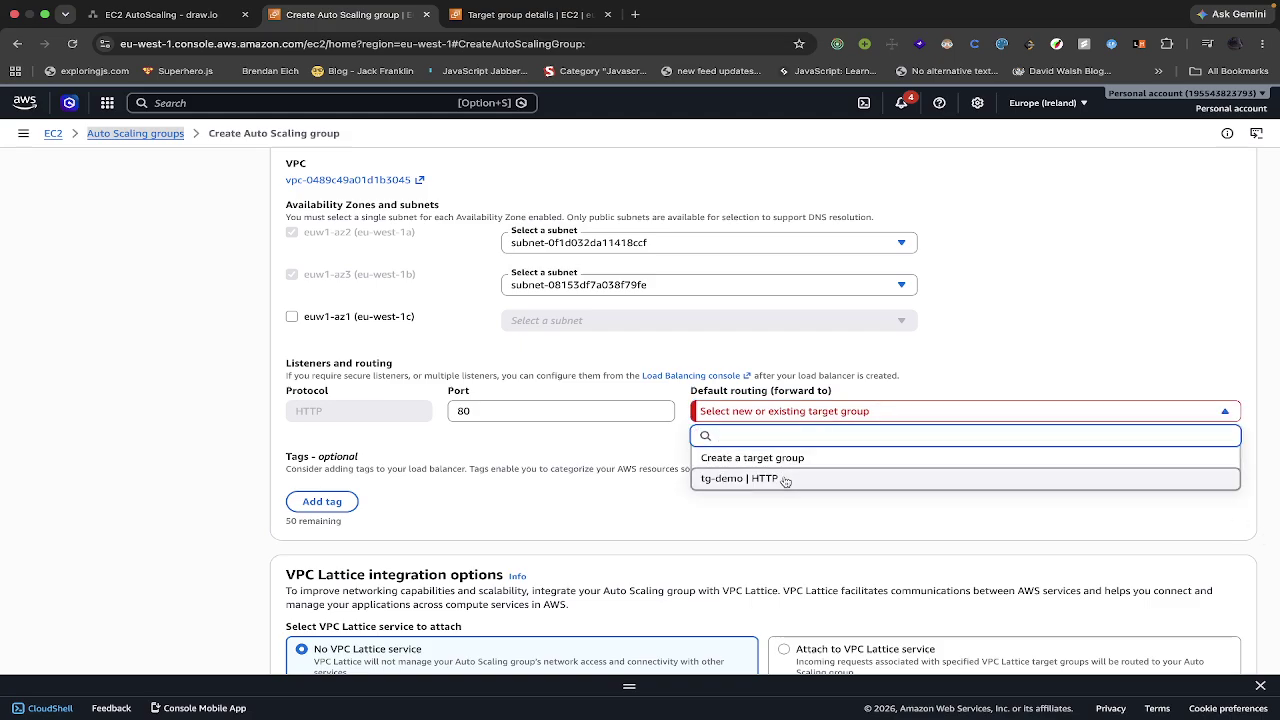
{"action": "left_click", "coordinate": [770, 479]}
{"action": "scroll", "coordinate": [784, 481], "scroll_direction": "down", "scroll_amount": 5}
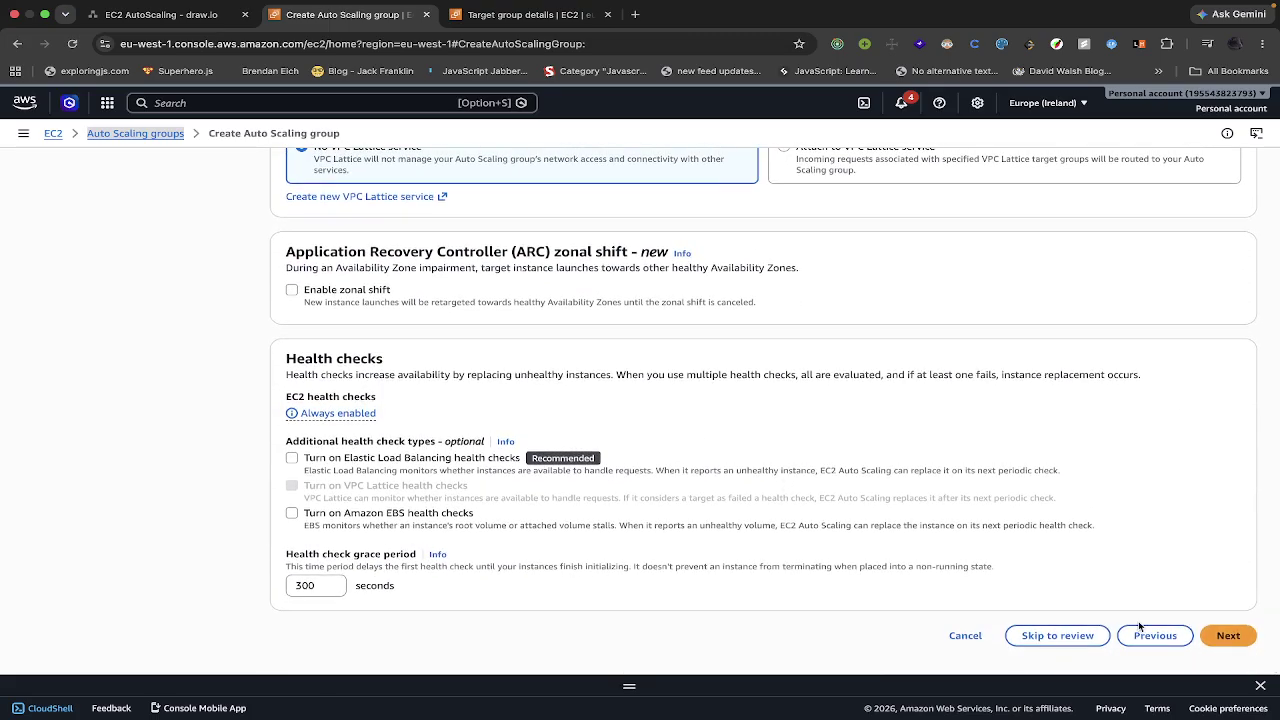
{"action": "left_click", "coordinate": [1228, 635]}
Step: Set the group's max desired capacity to 3 and its desired capacity to 2
{"action": "scroll", "coordinate": [890, 470], "scroll_direction": "down", "scroll_amount": 1}
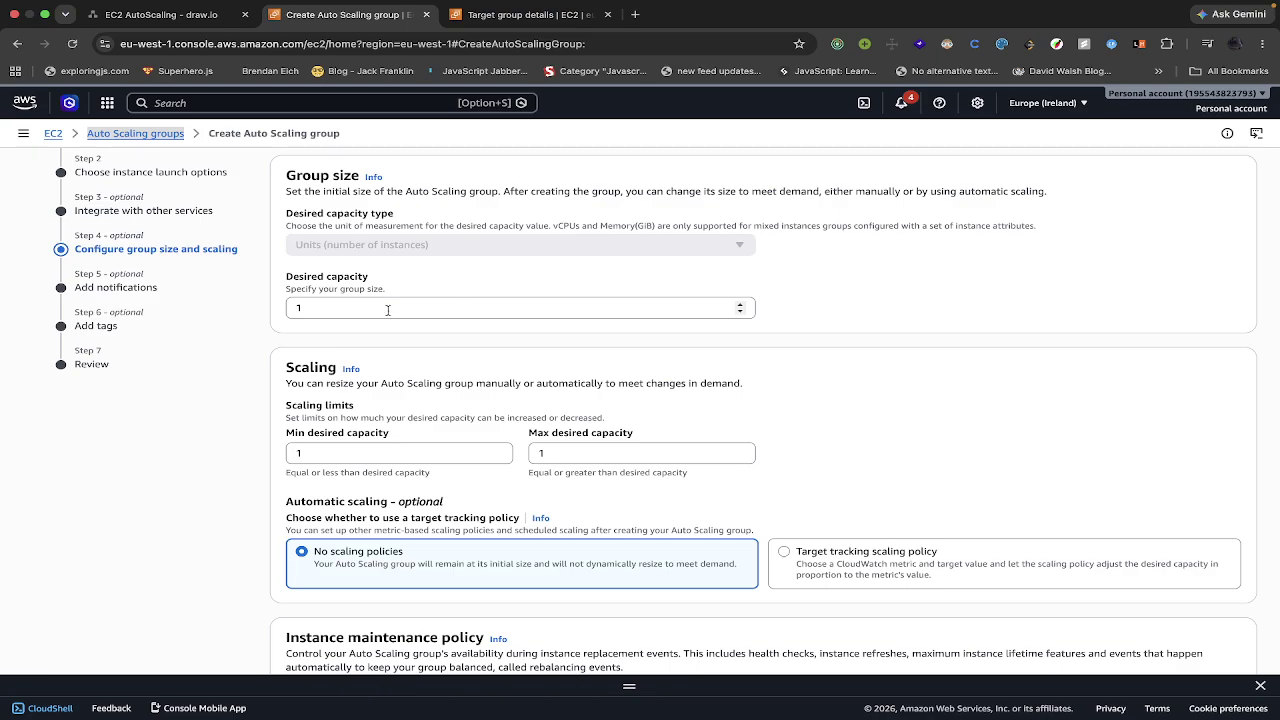
{"action": "left_click", "coordinate": [557, 449]}
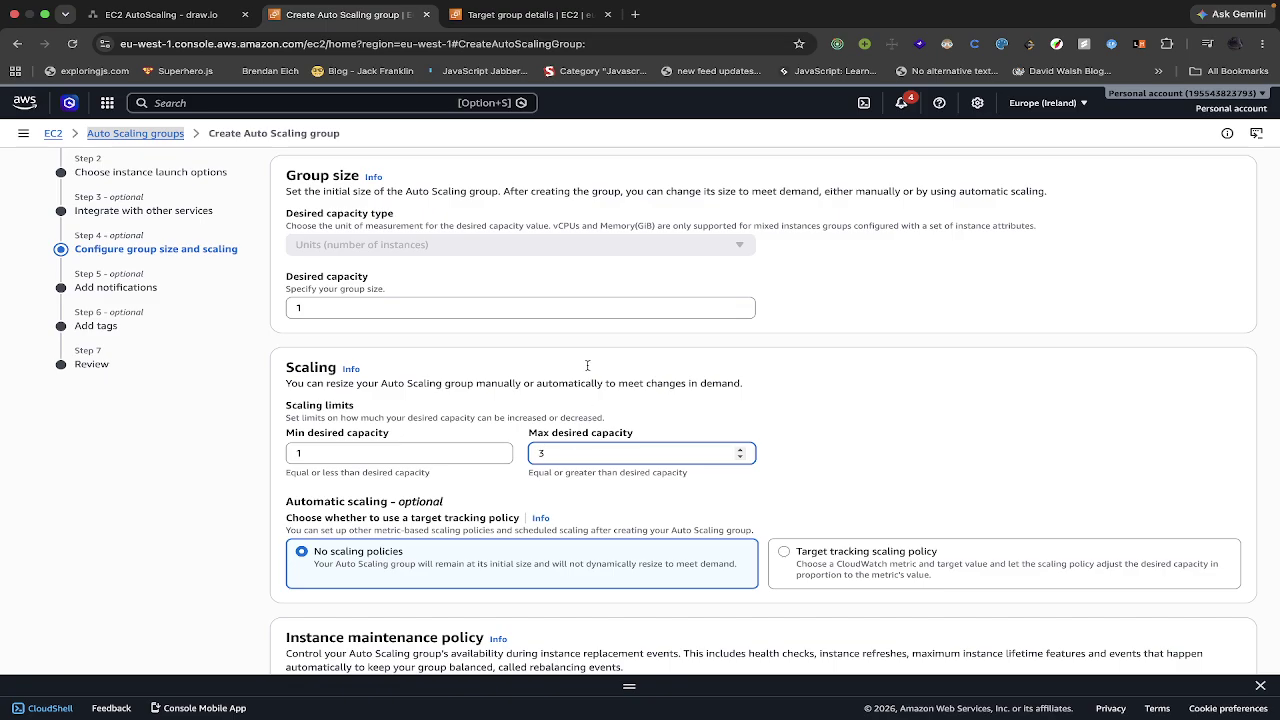
{"action": "left_click", "coordinate": [376, 304]}
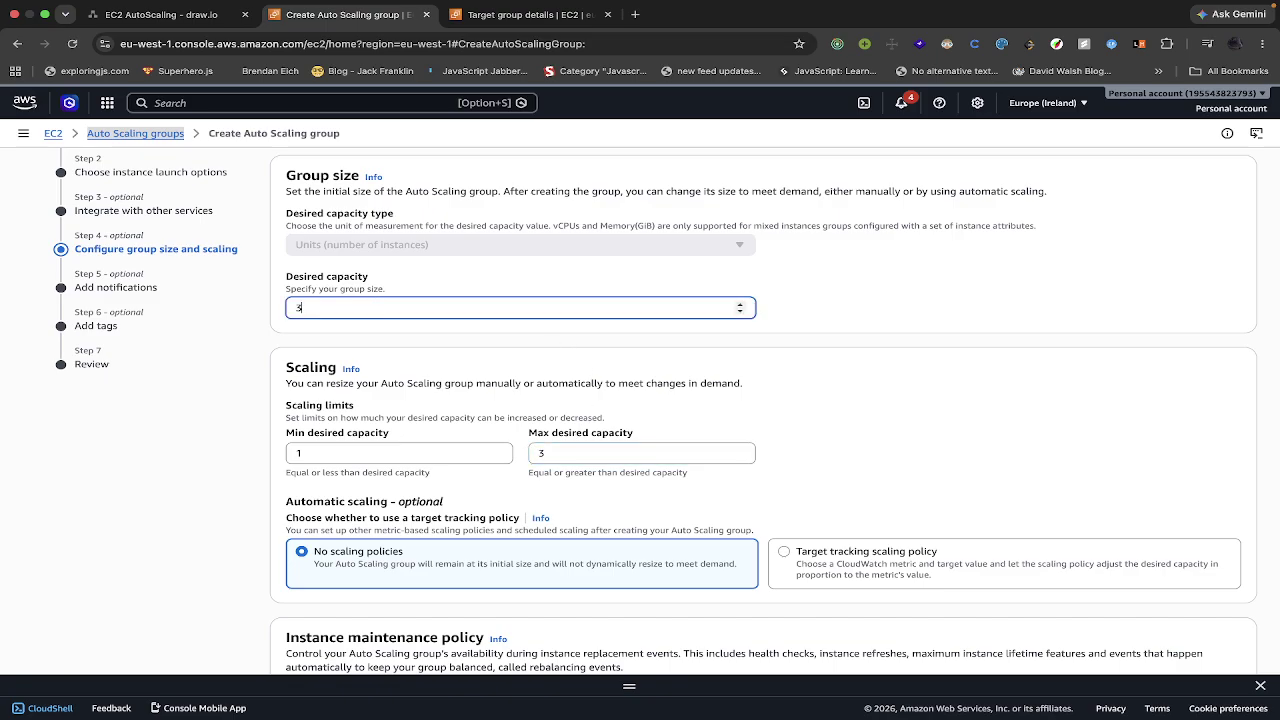
Step: Enable a target tracking scaling policy on average CPU utilization with a target value of 10
{"action": "scroll", "coordinate": [477, 326], "scroll_direction": "down", "scroll_amount": 2}
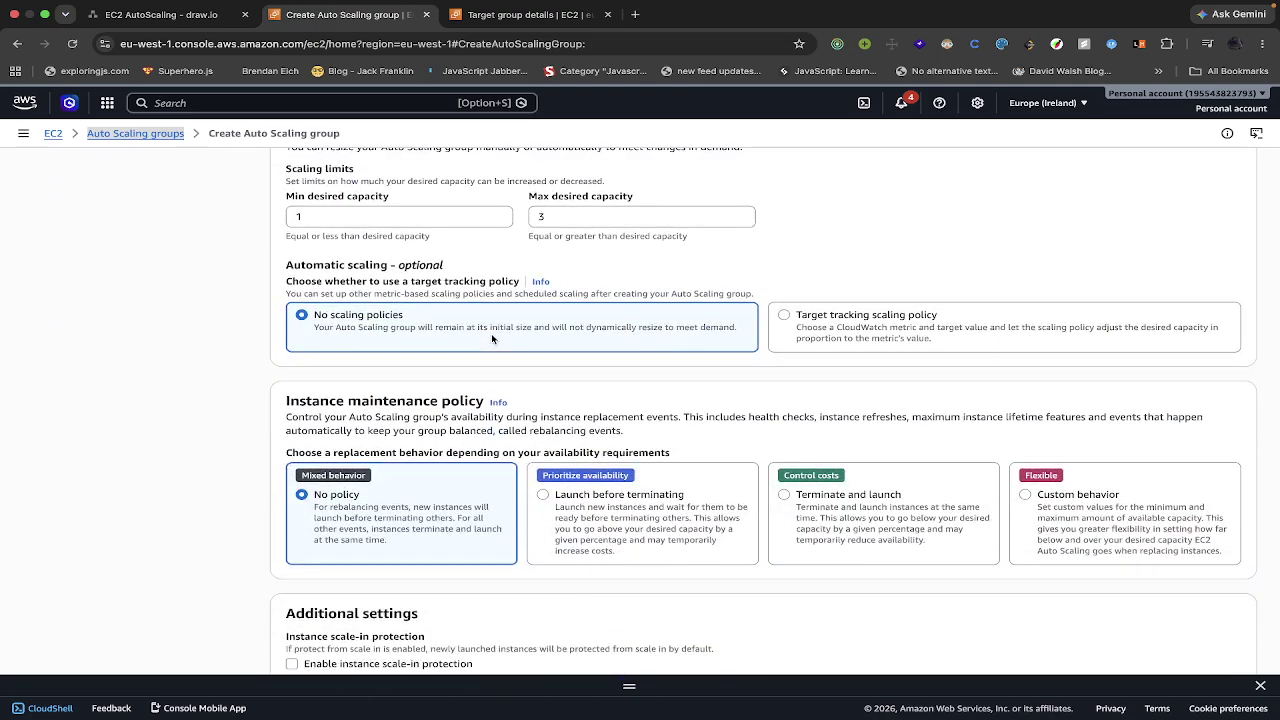
{"action": "left_click", "coordinate": [1001, 319]}
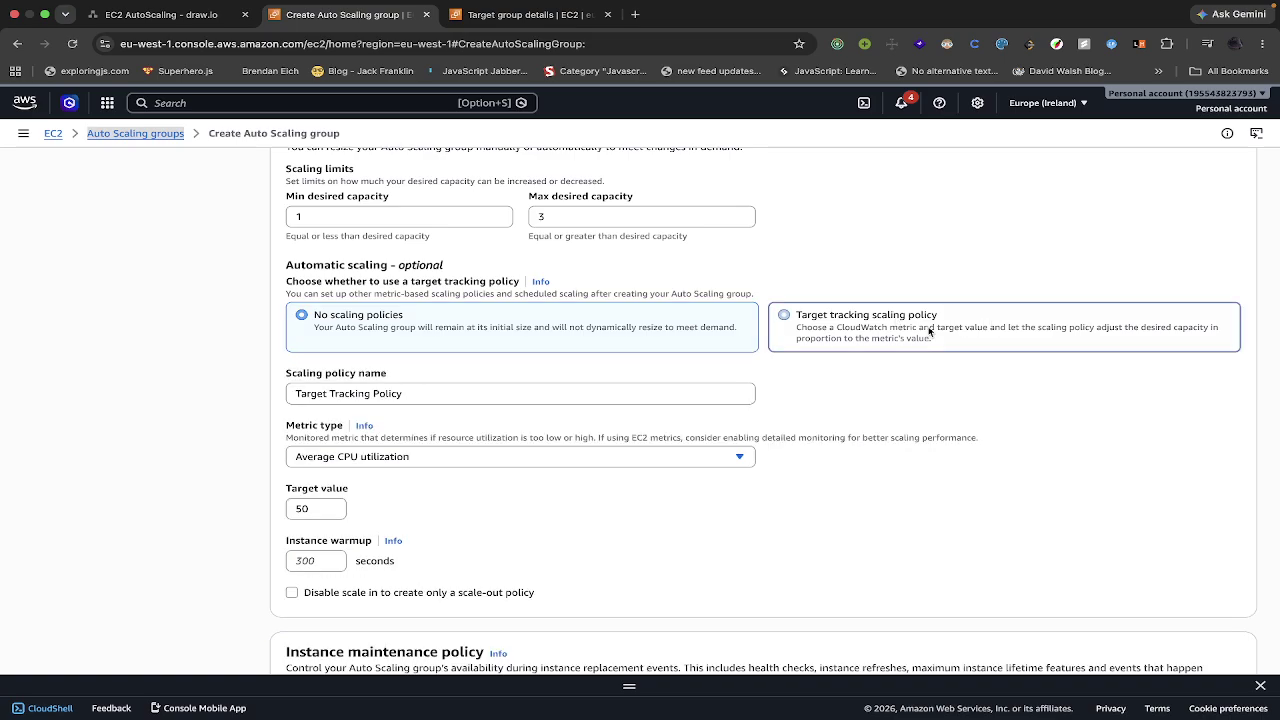
{"action": "scroll", "coordinate": [851, 393], "scroll_direction": "down", "scroll_amount": 1}
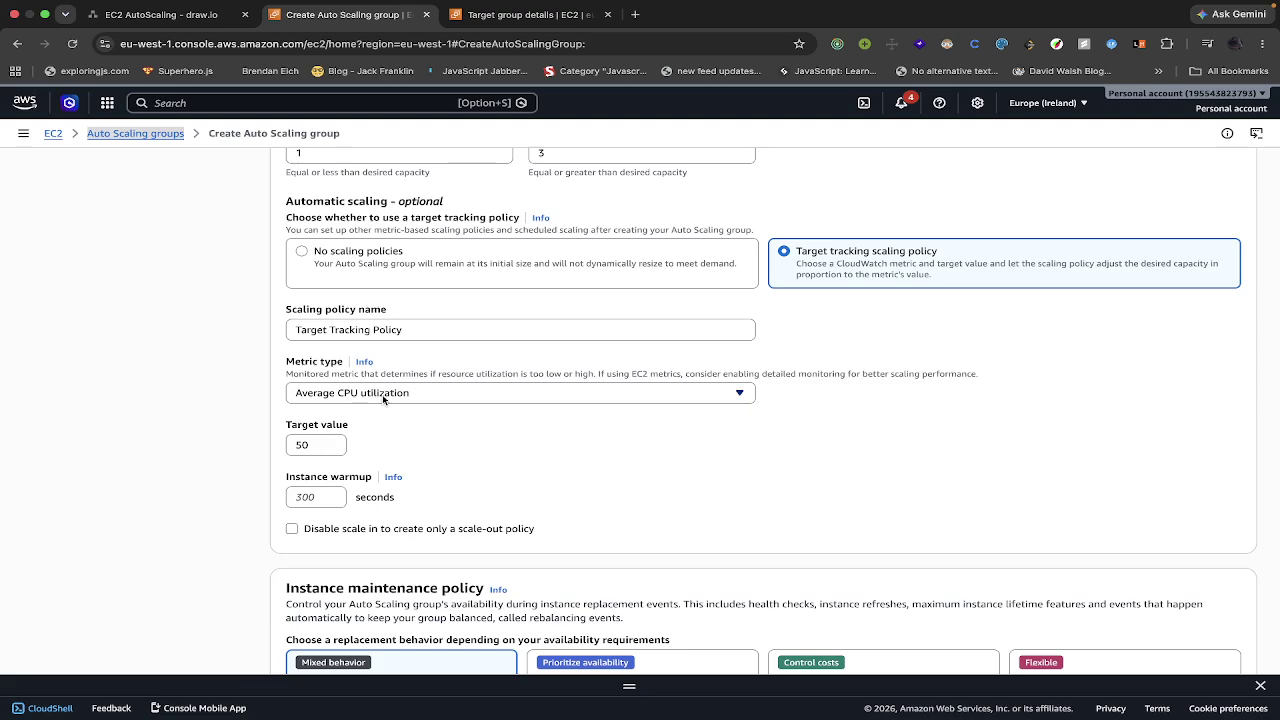
{"action": "left_click", "coordinate": [315, 443]}
{"action": "key", "text": "BackSpace"}
Step: Keep the default maintenance and additional settings, and continue to the review without adding notifications or tags
{"action": "scroll", "coordinate": [512, 475], "scroll_direction": "down", "scroll_amount": 3}
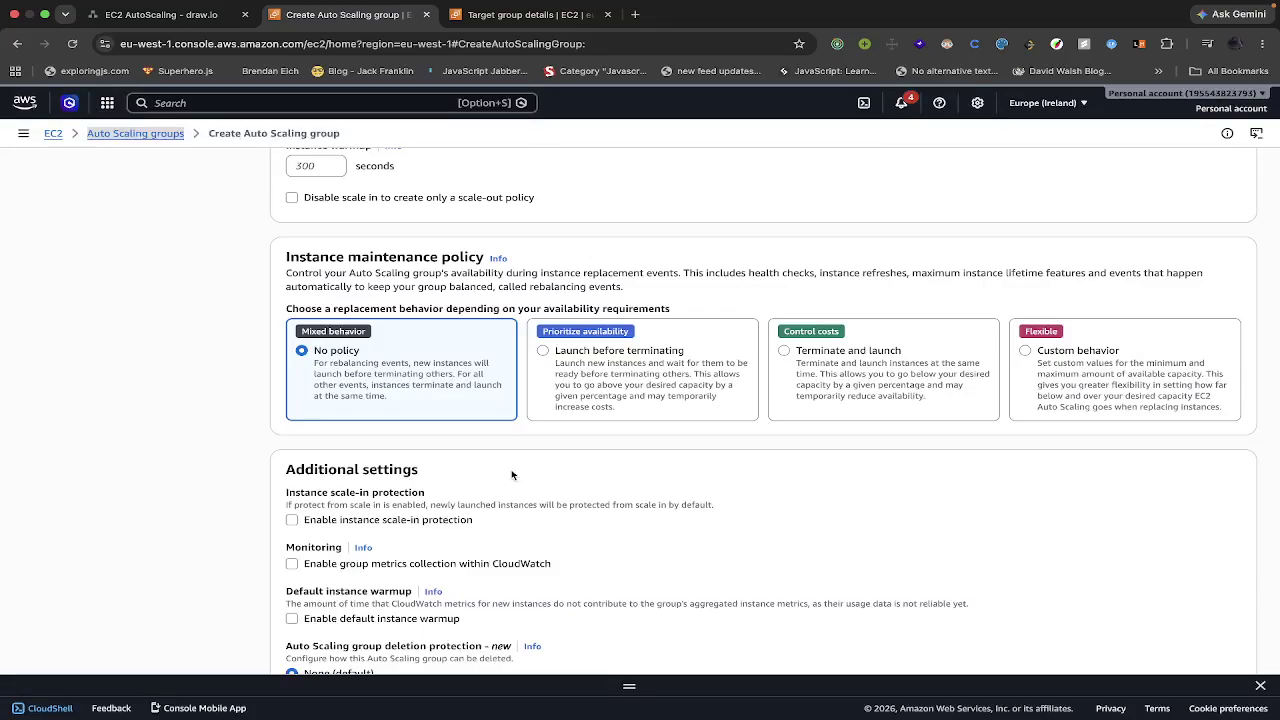
{"action": "scroll", "coordinate": [512, 475], "scroll_direction": "down", "scroll_amount": 1}
{"action": "scroll", "coordinate": [512, 475], "scroll_direction": "down", "scroll_amount": 2}
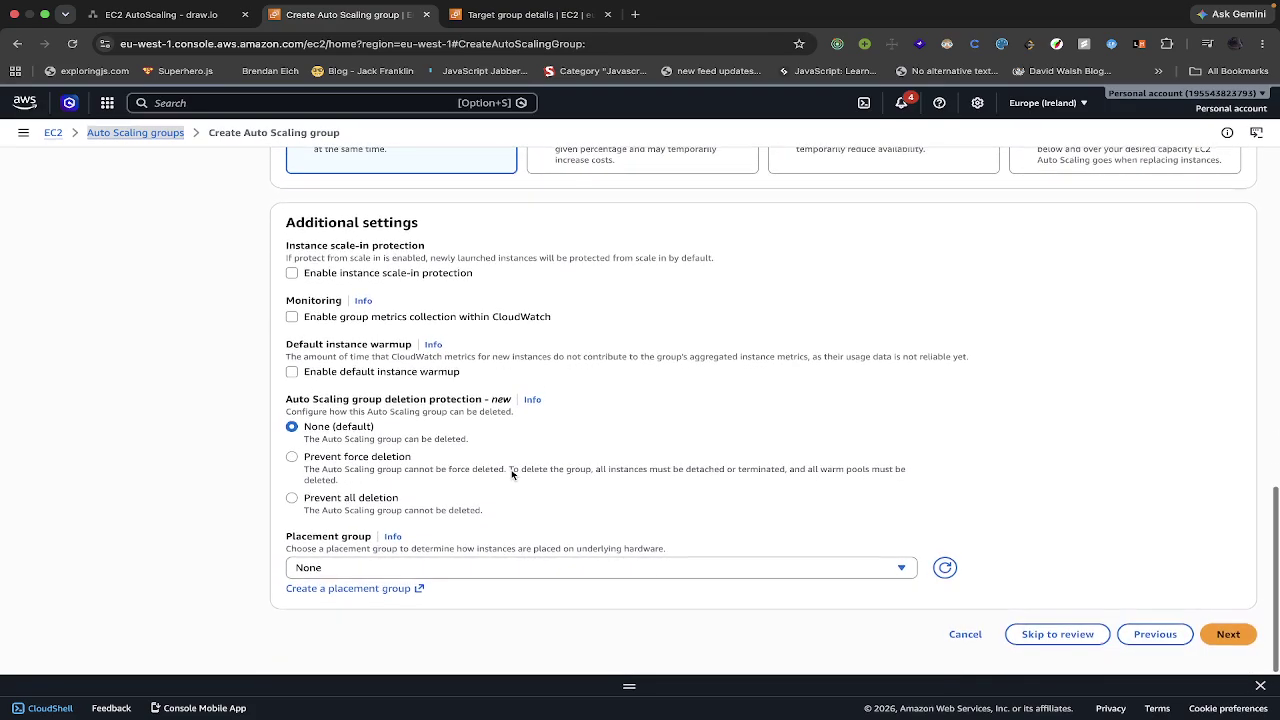
{"action": "left_click", "coordinate": [1220, 637]}
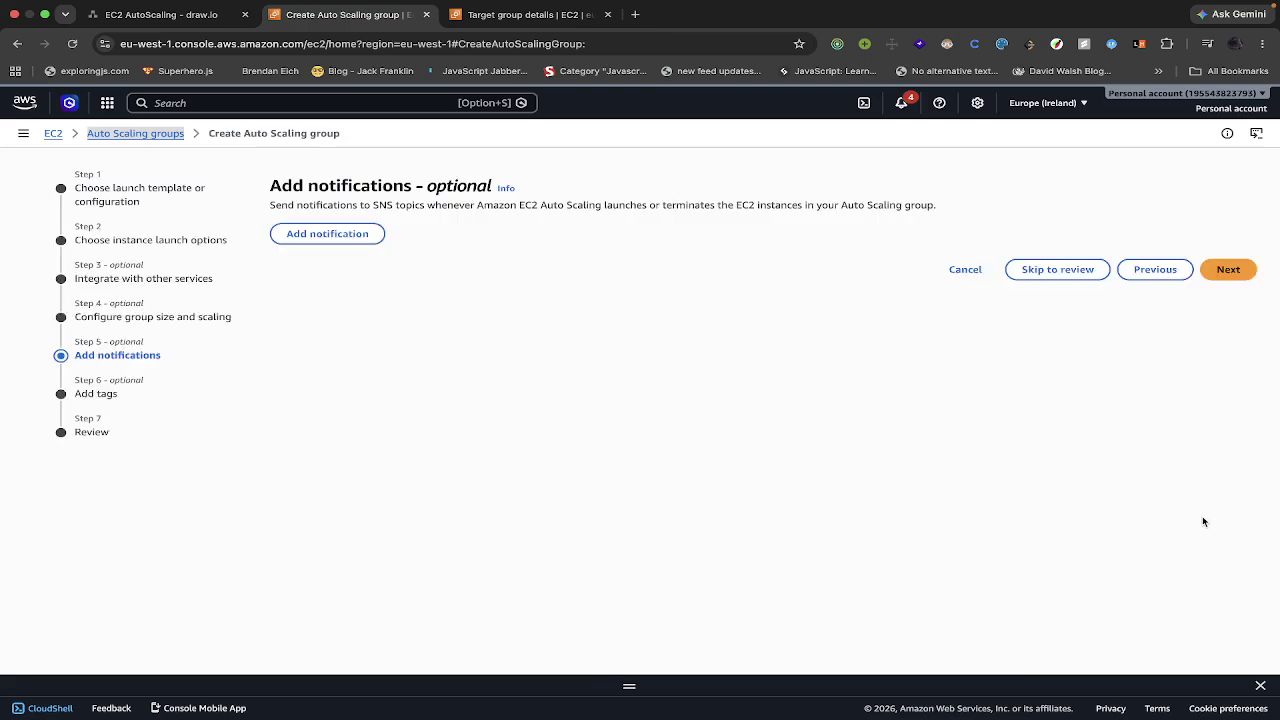
{"action": "left_click", "coordinate": [1245, 275]}
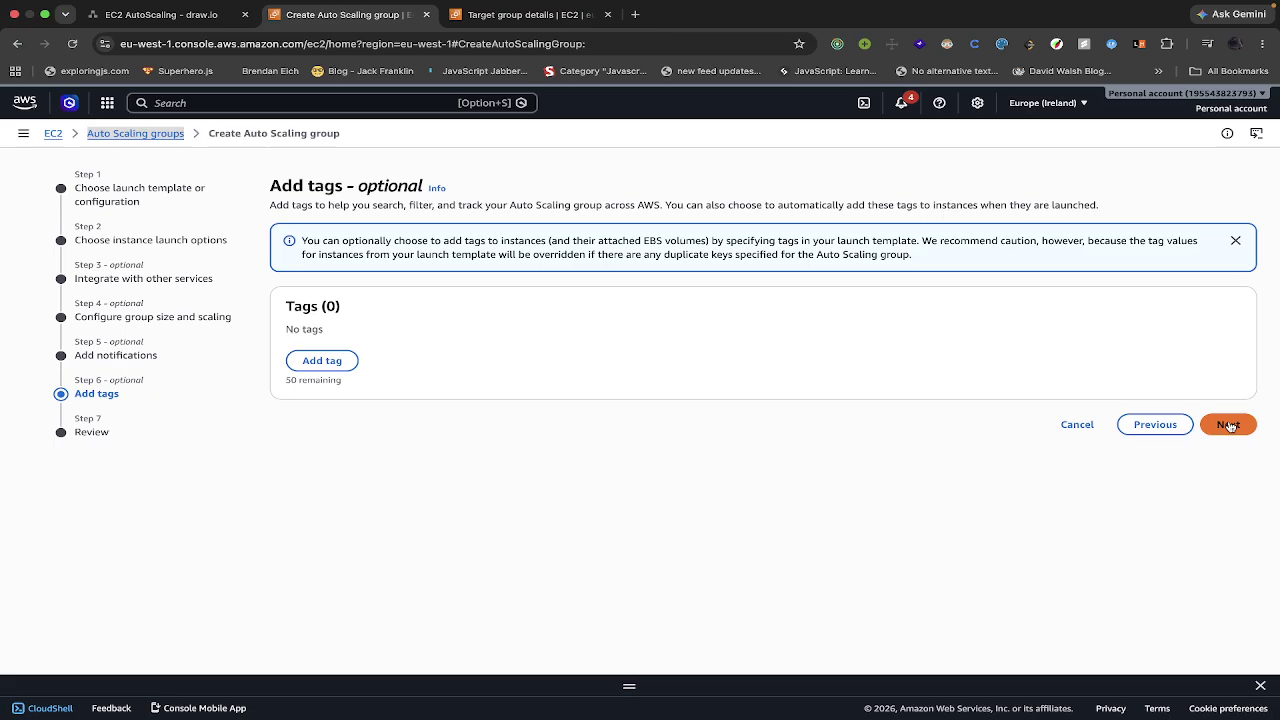
{"action": "left_click", "coordinate": [1229, 425]}
Step: Review the configuration summary and create the Auto Scaling group
{"action": "scroll", "coordinate": [1120, 478], "scroll_direction": "down", "scroll_amount": 9}
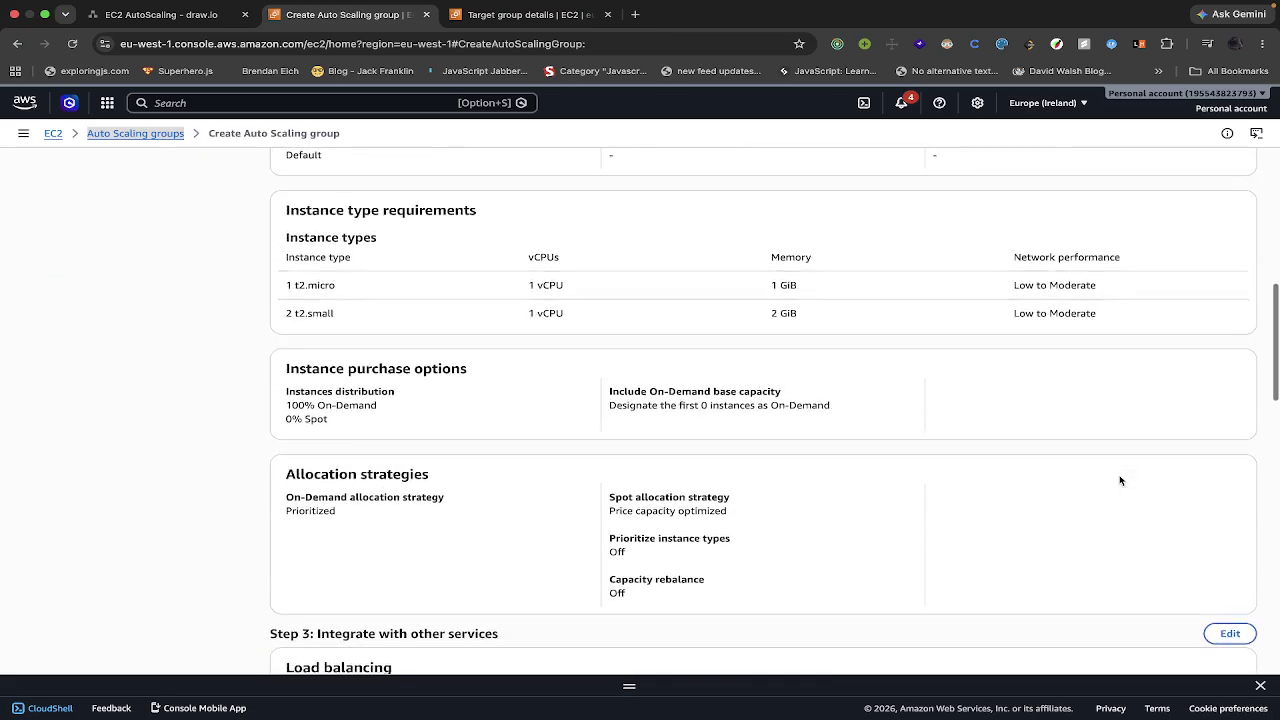
{"action": "scroll", "coordinate": [1120, 480], "scroll_direction": "down", "scroll_amount": 10}
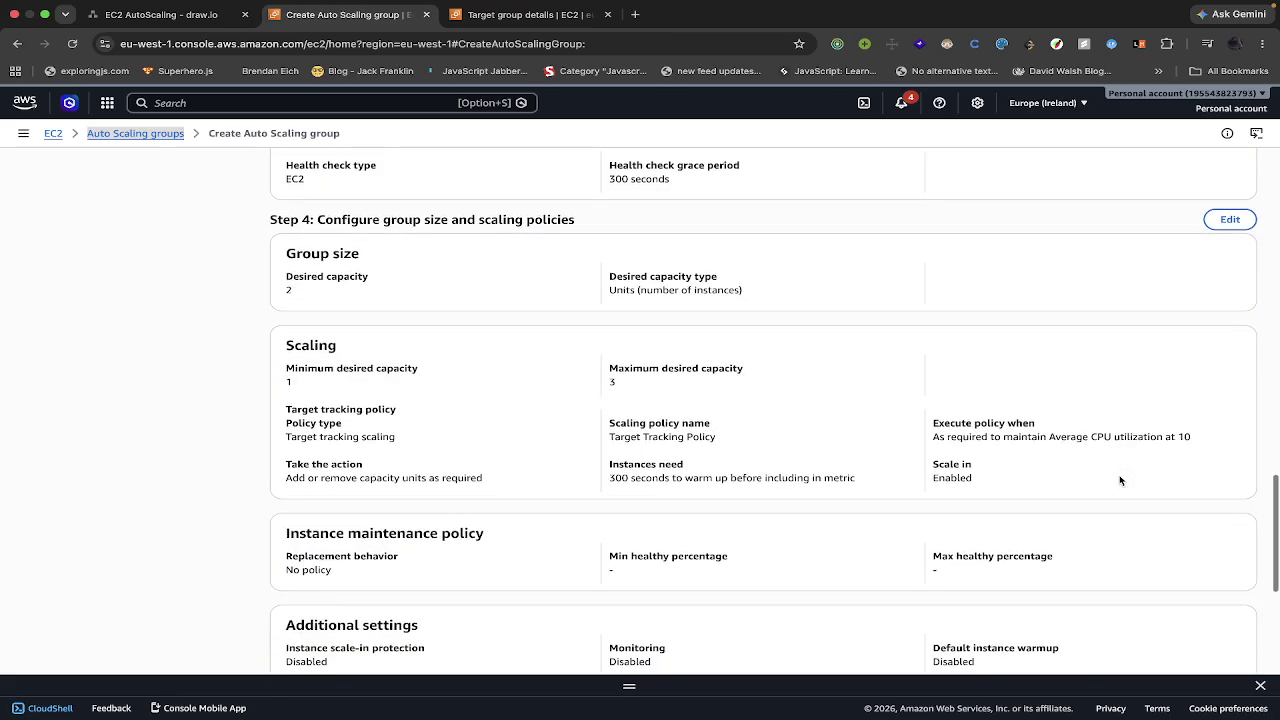
{"action": "left_click", "coordinate": [1152, 636]}
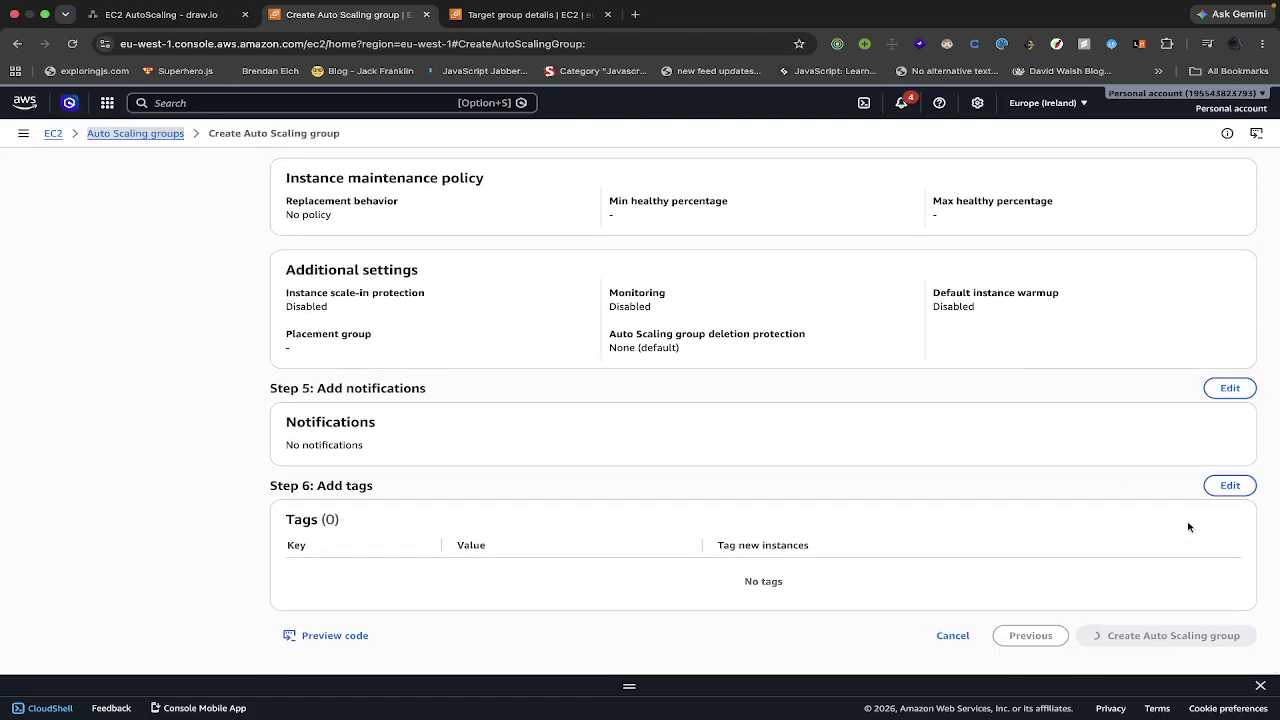
Step: Switch to the target group browser tab and open the details of launch template lt-demo from there
{"action": "left_click", "coordinate": [512, 15]}
{"action": "scroll", "coordinate": [89, 251], "scroll_direction": "up", "scroll_amount": 4}
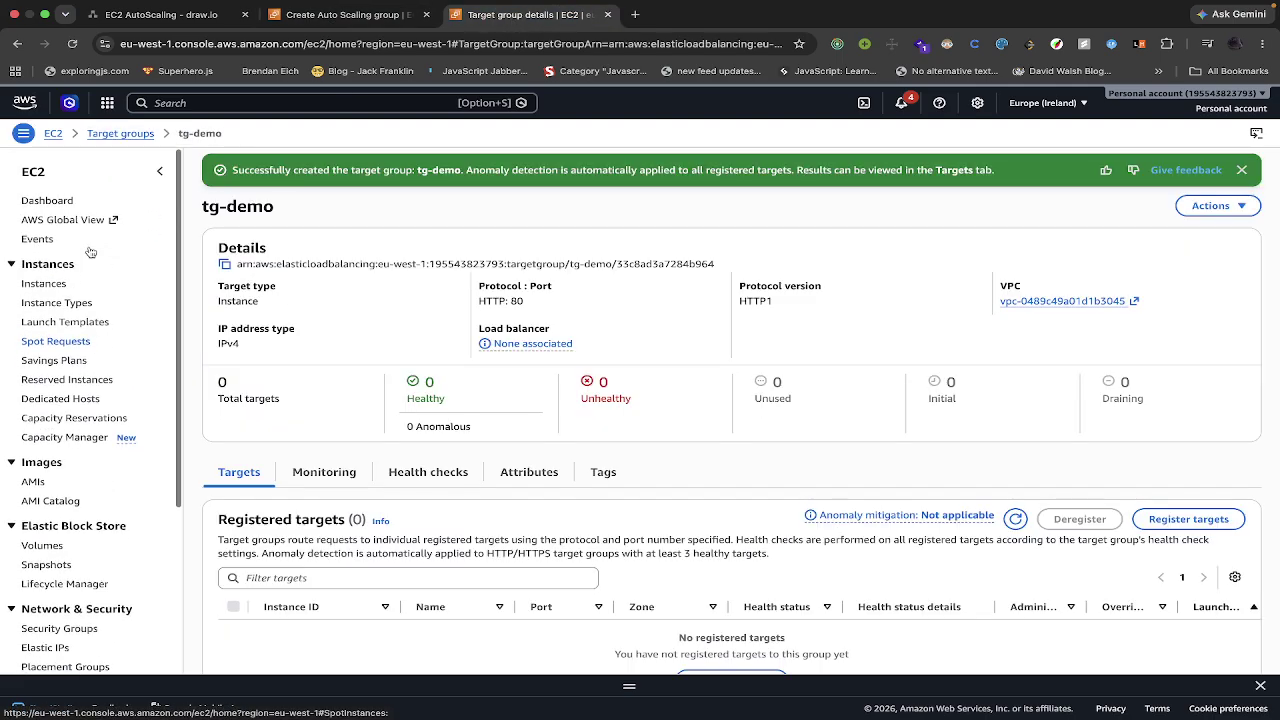
{"action": "left_click", "coordinate": [50, 321]}
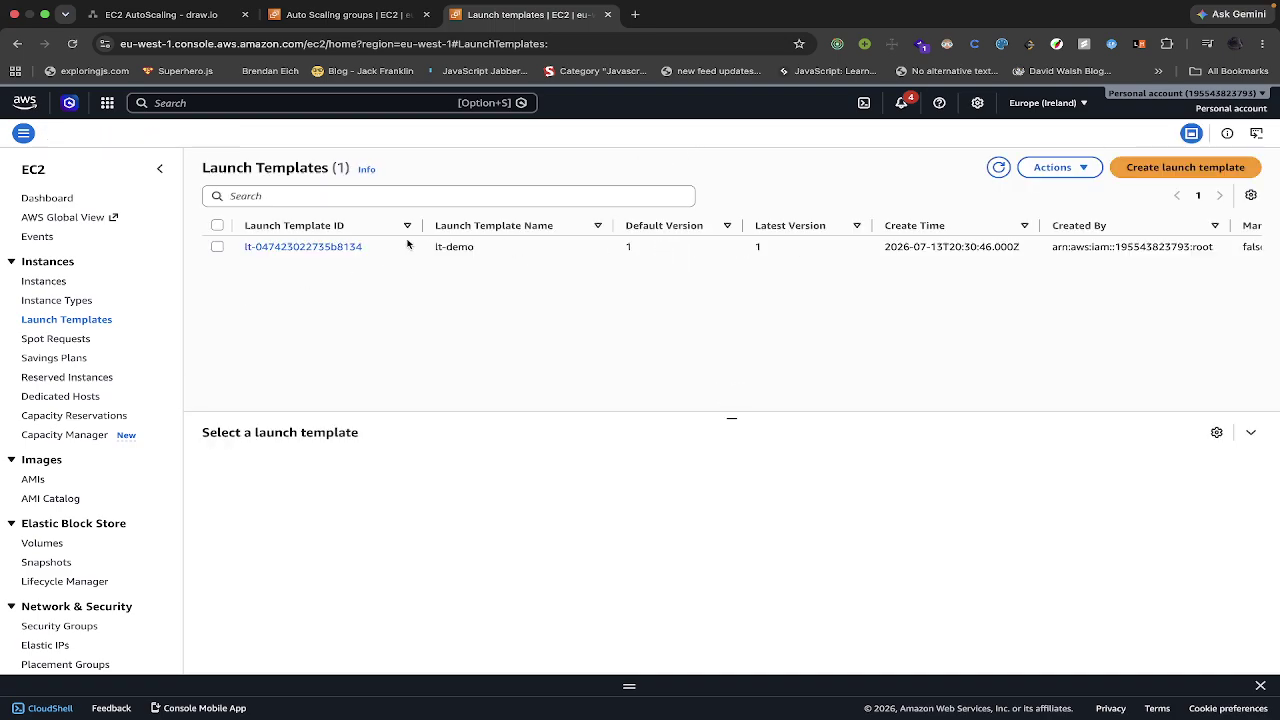
{"action": "left_click", "coordinate": [320, 246]}
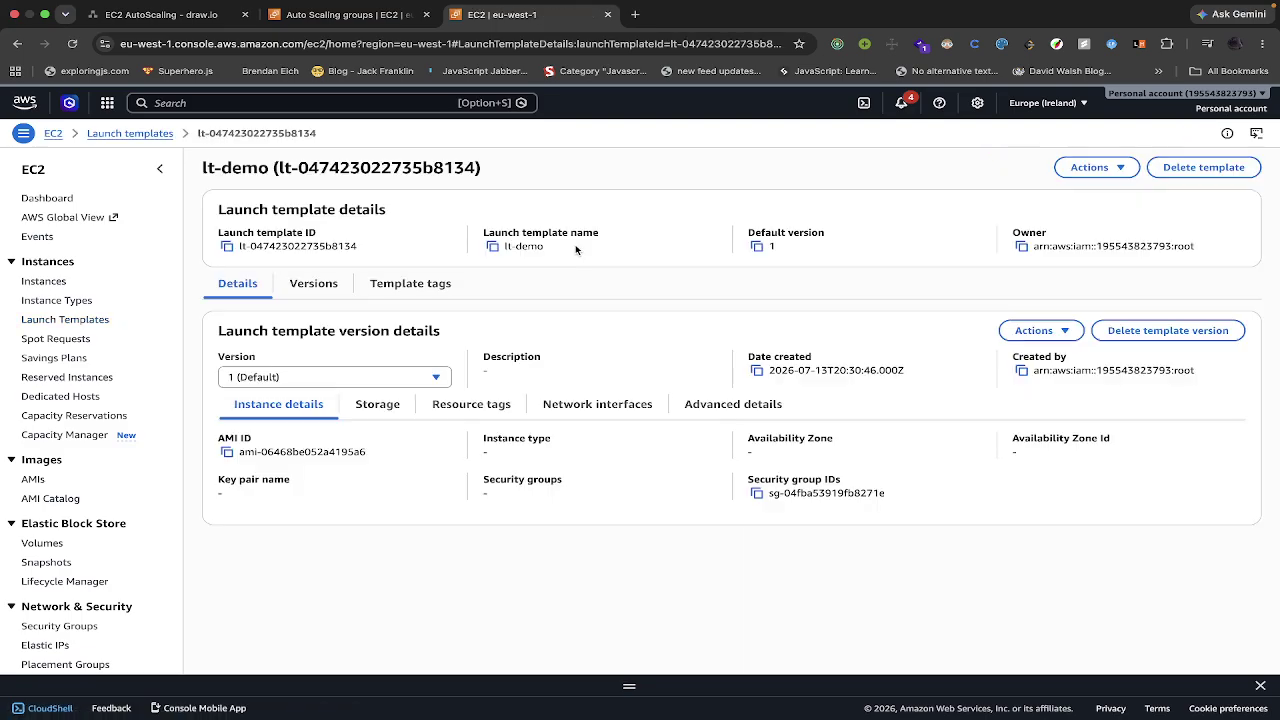
Step: Start a new version of launch template lt-demo and paste the Nginx and CPU stress setup script into its user data
{"action": "left_click", "coordinate": [1122, 171]}
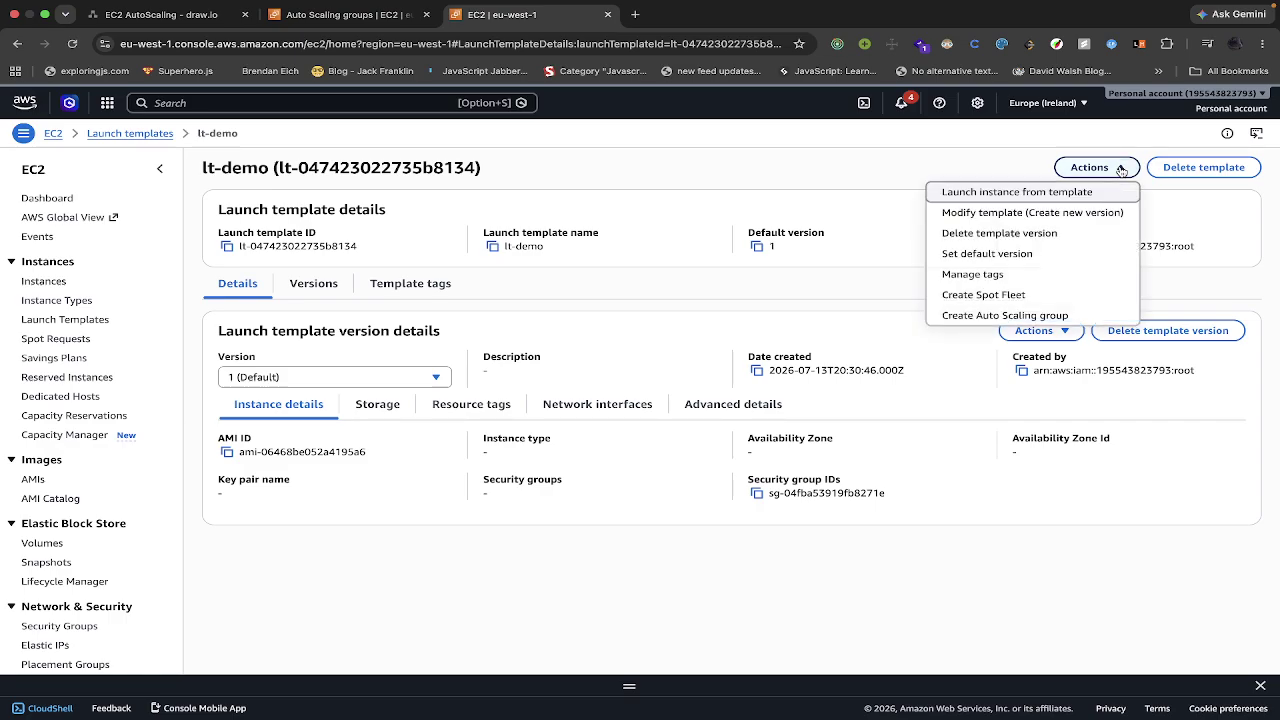
{"action": "left_click", "coordinate": [1085, 214]}
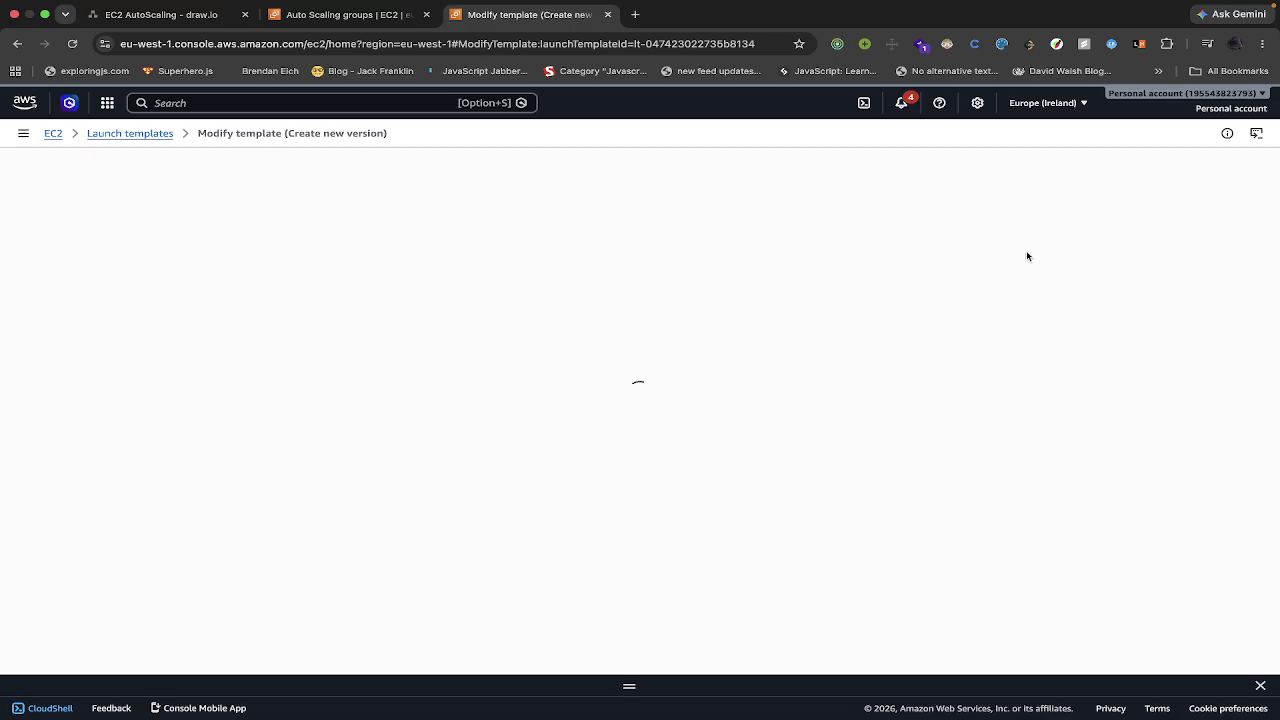
{"action": "scroll", "coordinate": [730, 343], "scroll_direction": "down", "scroll_amount": 2}
{"action": "scroll", "coordinate": [730, 343], "scroll_direction": "down", "scroll_amount": 8}
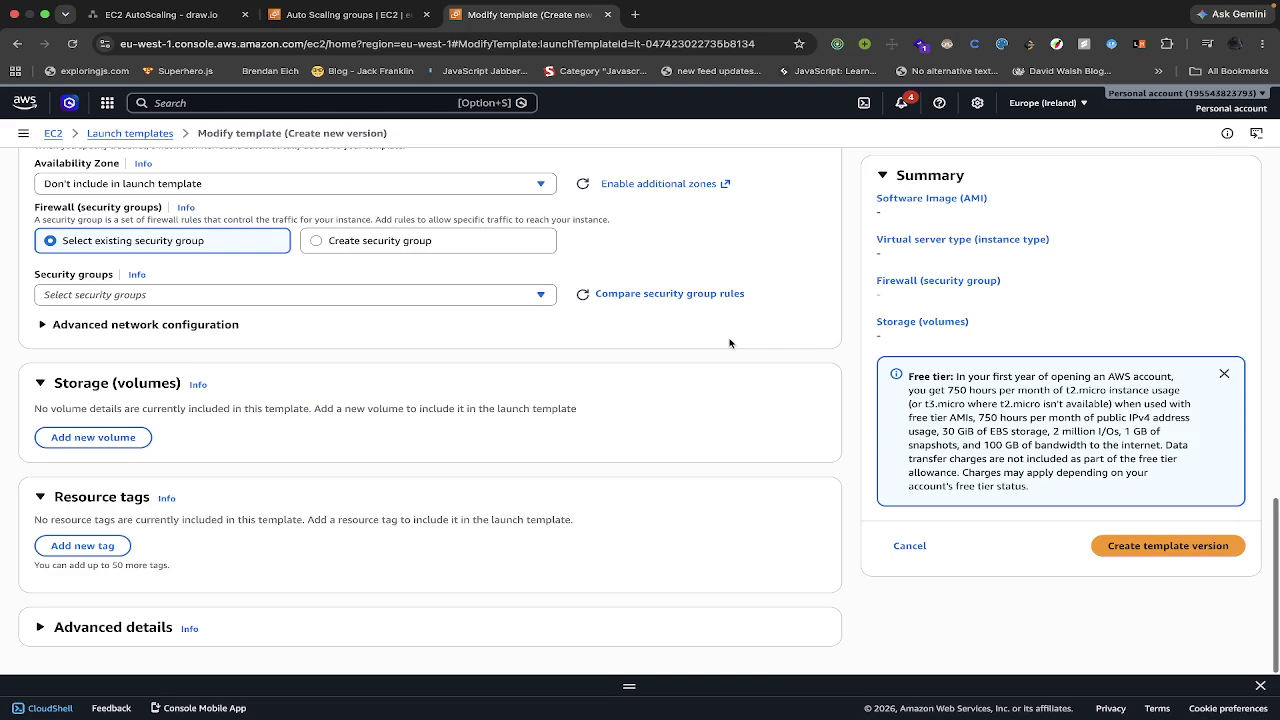
{"action": "scroll", "coordinate": [114, 616], "scroll_direction": "down", "scroll_amount": 7}
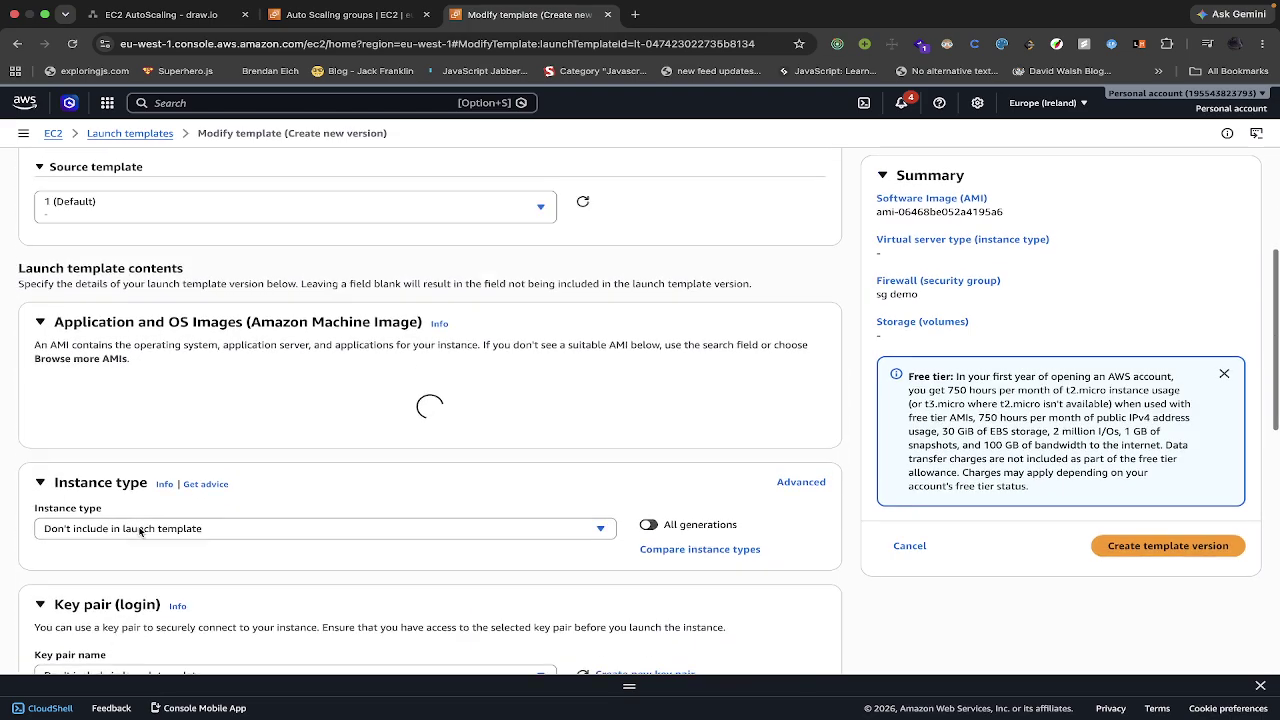
{"action": "scroll", "coordinate": [140, 531], "scroll_direction": "down", "scroll_amount": 6}
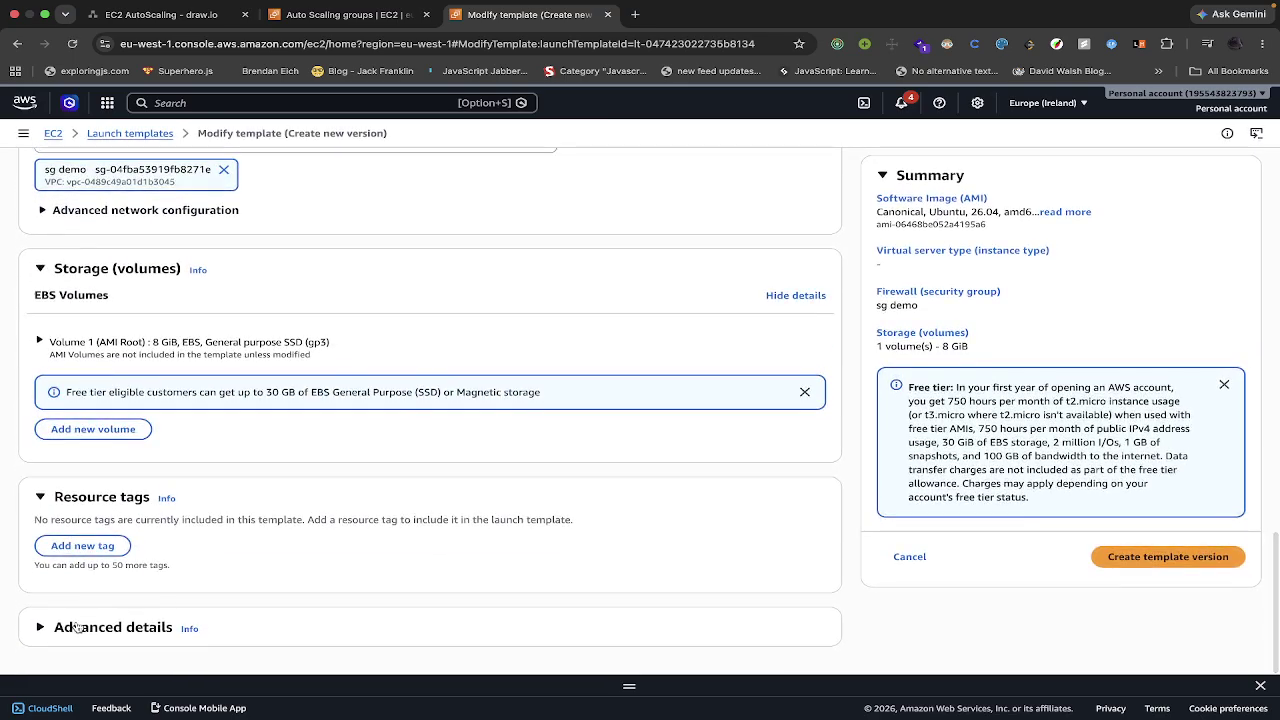
{"action": "left_click", "coordinate": [100, 626]}
{"action": "scroll", "coordinate": [94, 591], "scroll_direction": "down", "scroll_amount": 5}
{"action": "scroll", "coordinate": [94, 591], "scroll_direction": "down", "scroll_amount": 15}
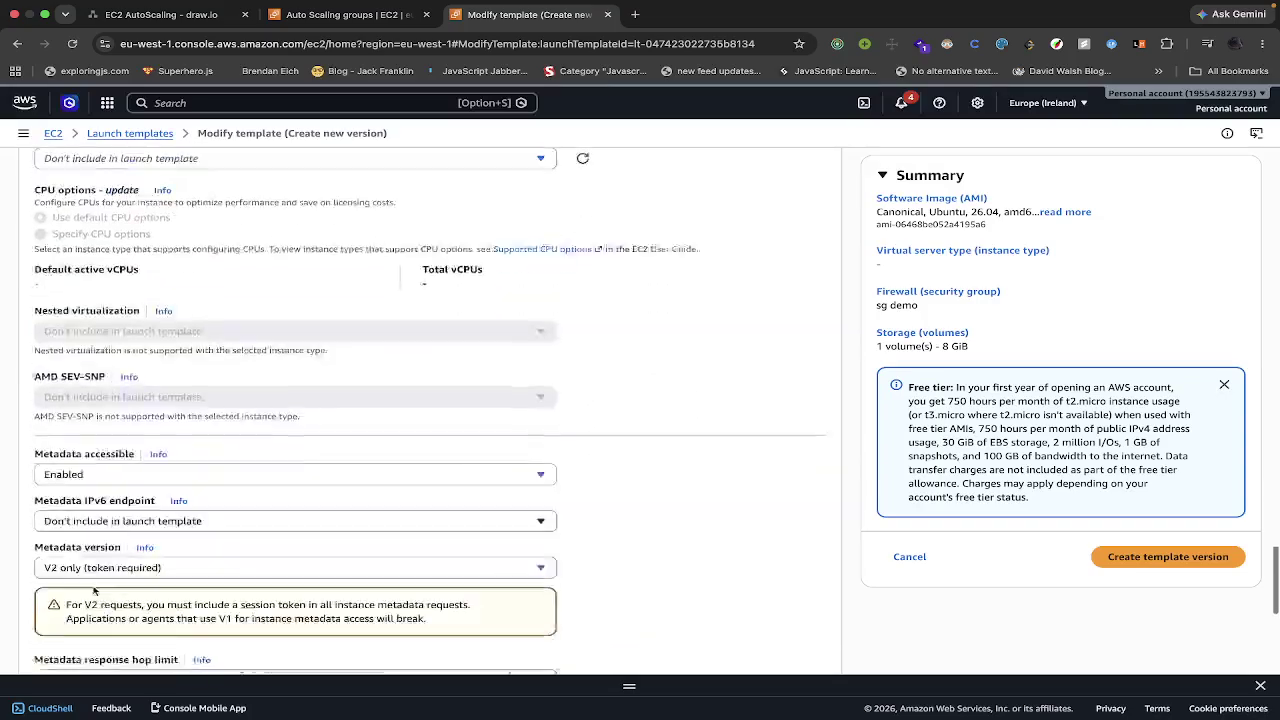
{"action": "left_click", "coordinate": [171, 451]}
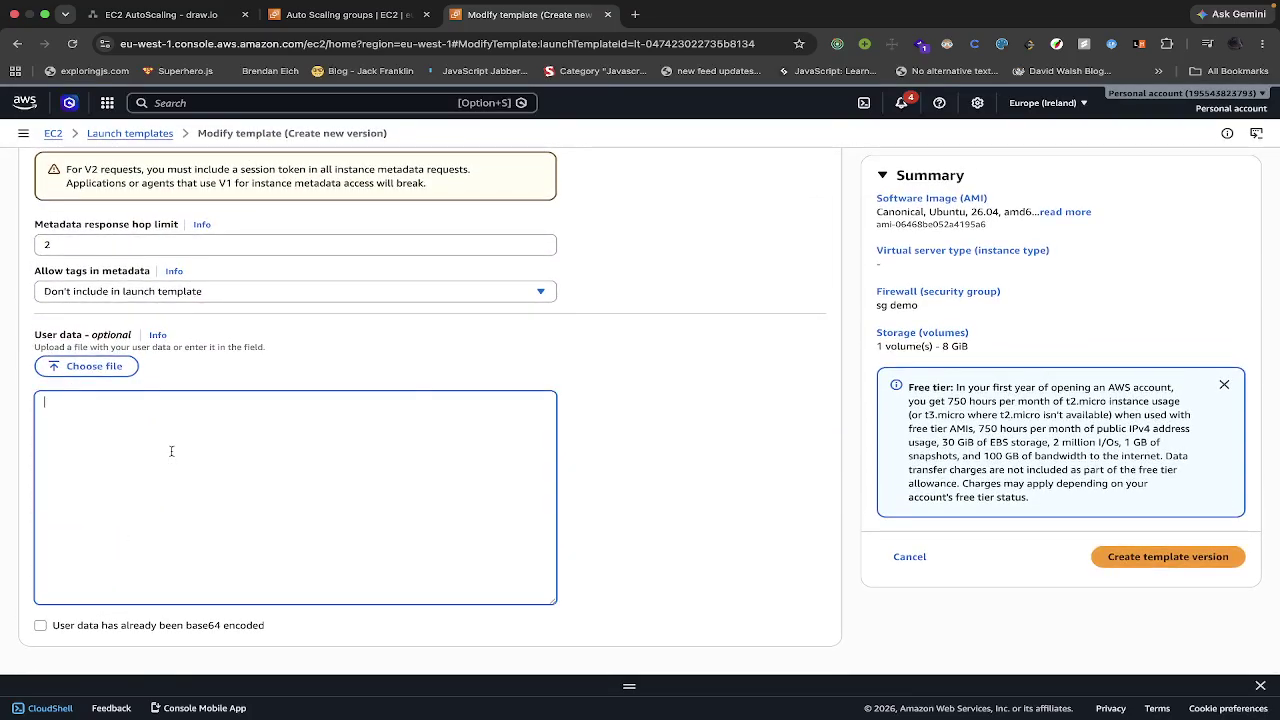
{"action": "key", "text": "super+v"}
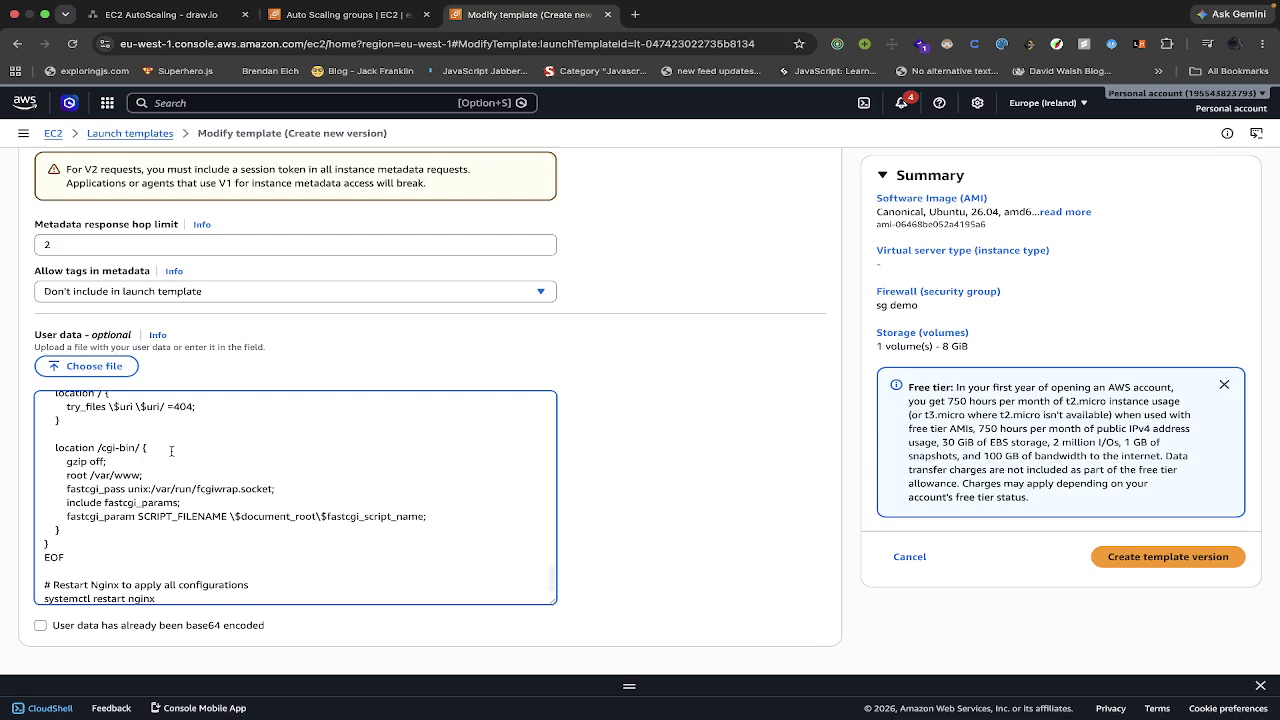
Step: Review the pasted user data script and the template settings, and create the new template version
{"action": "scroll", "coordinate": [171, 451], "scroll_direction": "up", "scroll_amount": 10}
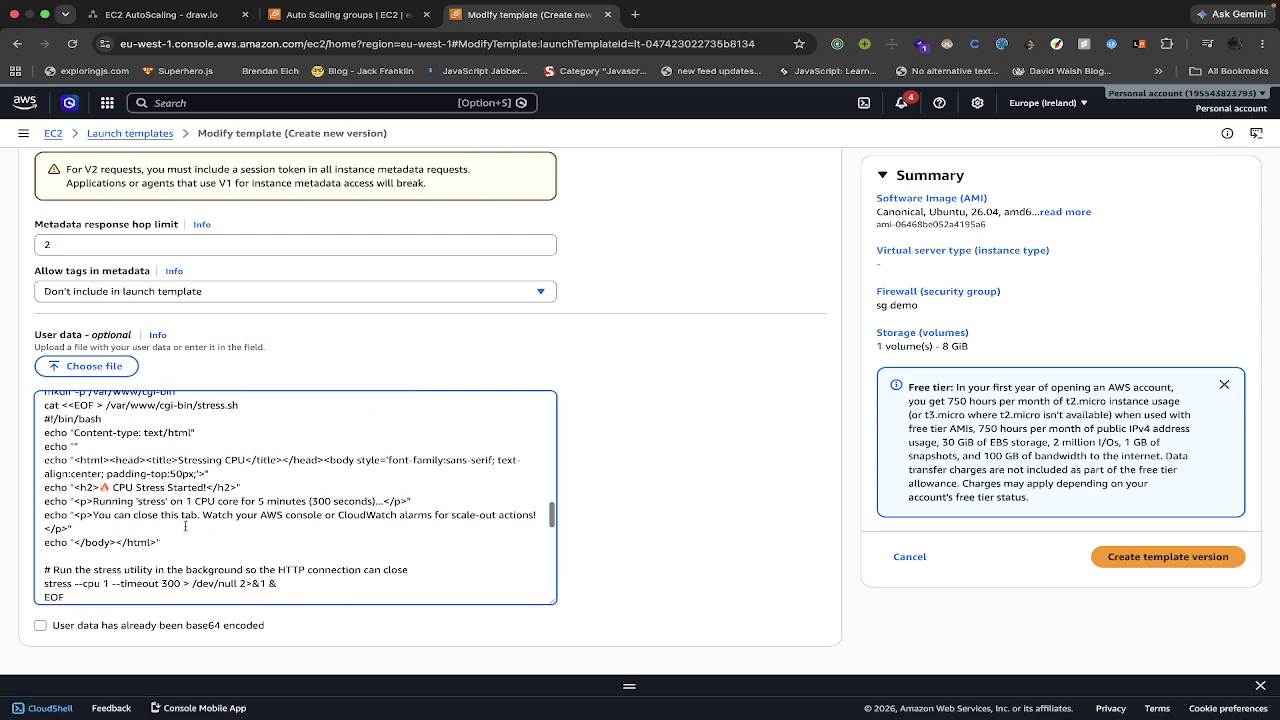
{"action": "scroll", "coordinate": [183, 598], "scroll_direction": "up", "scroll_amount": 5}
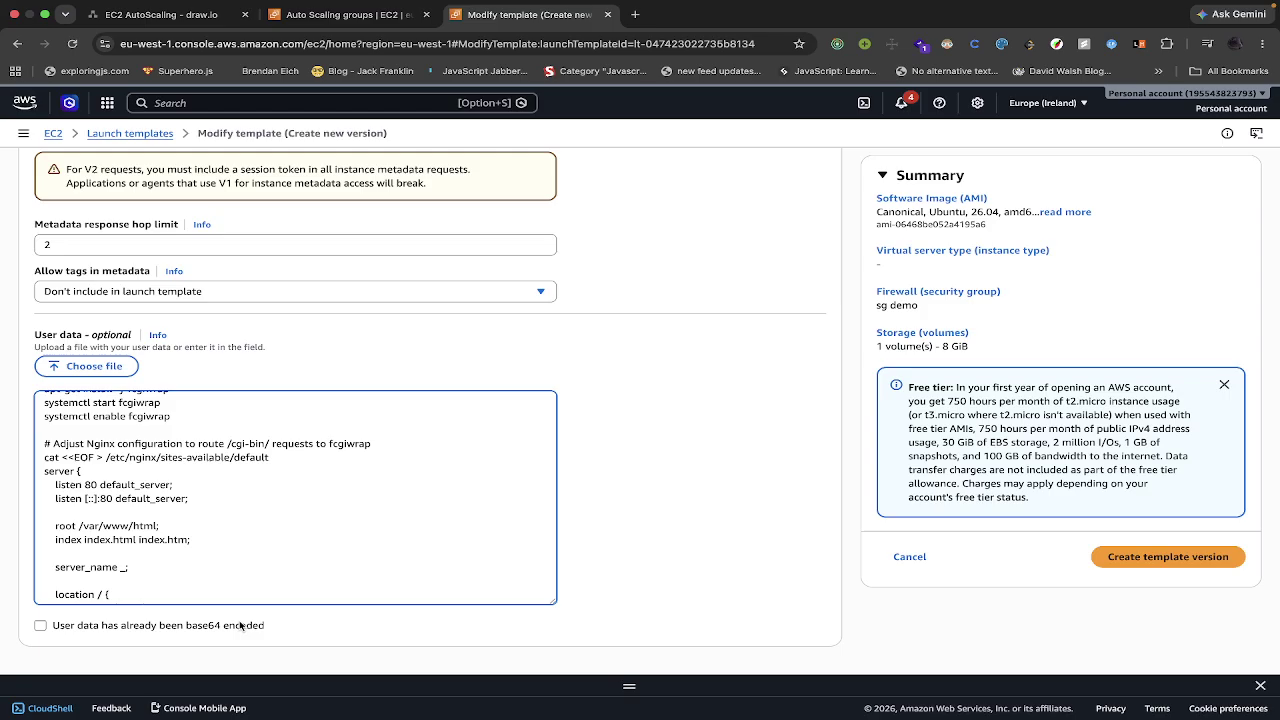
{"action": "scroll", "coordinate": [329, 594], "scroll_direction": "down", "scroll_amount": 5}
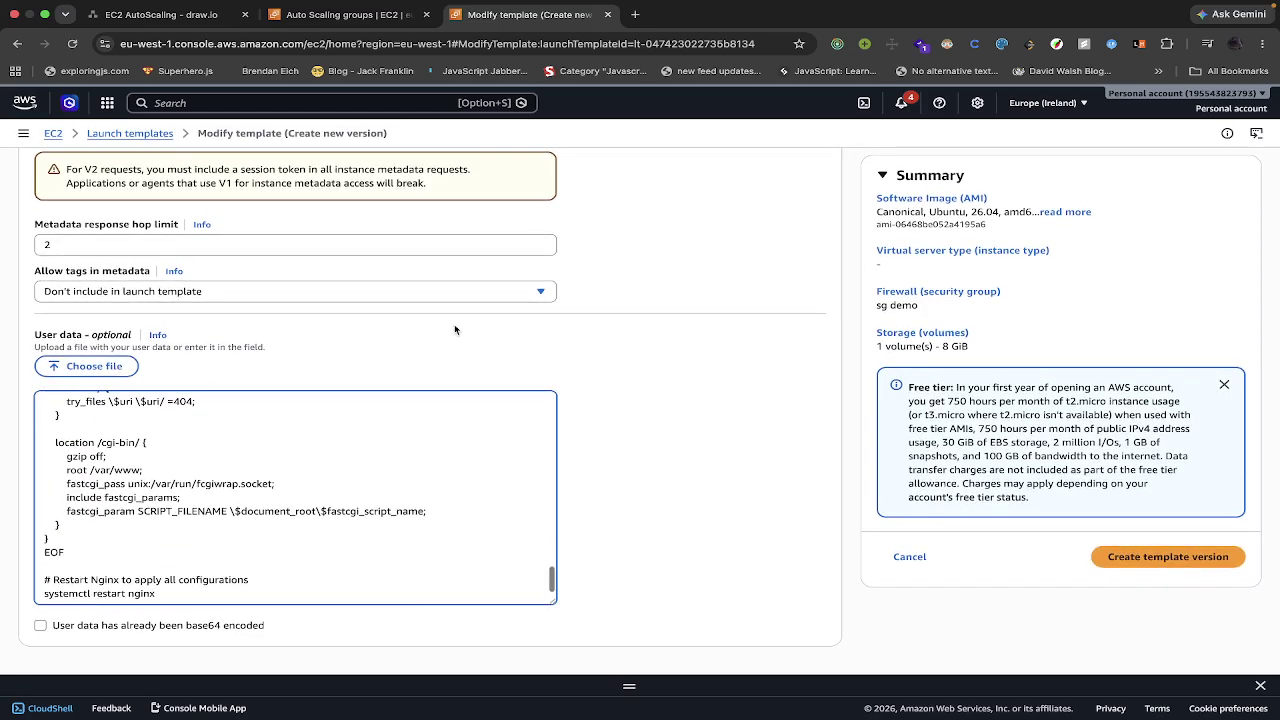
{"action": "scroll", "coordinate": [568, 347], "scroll_direction": "up", "scroll_amount": 10}
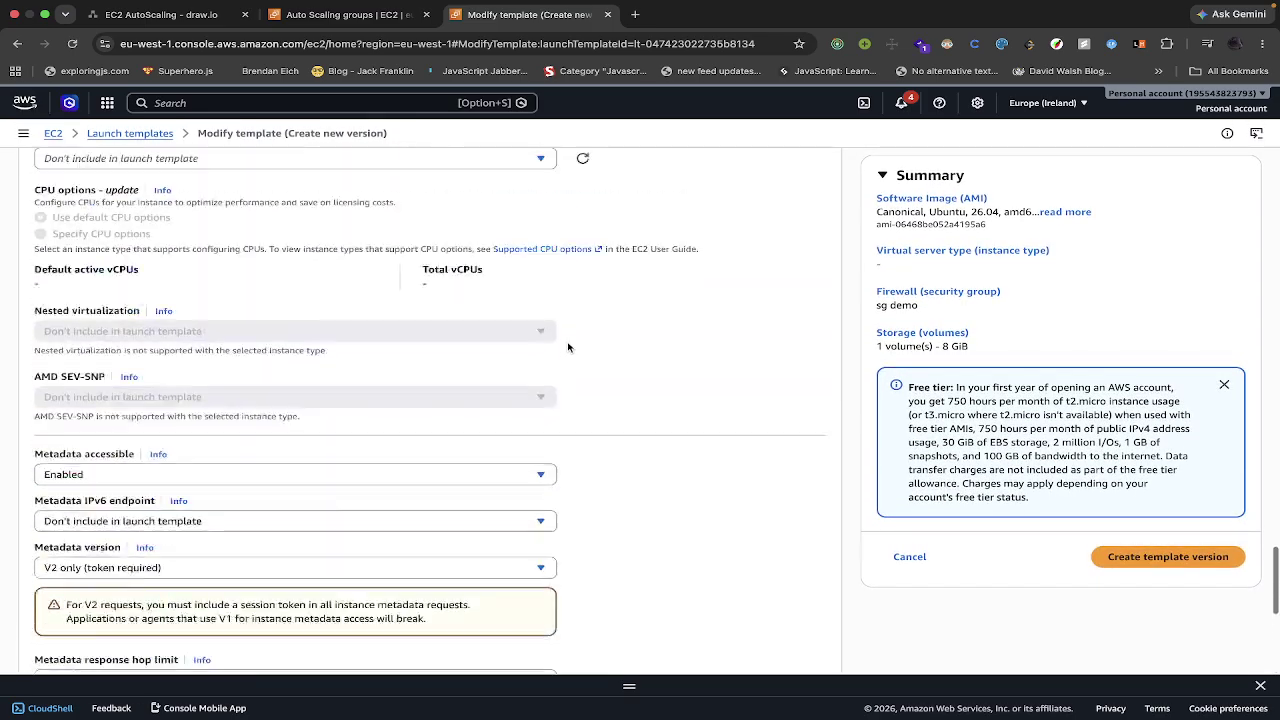
{"action": "scroll", "coordinate": [568, 347], "scroll_direction": "up", "scroll_amount": 15}
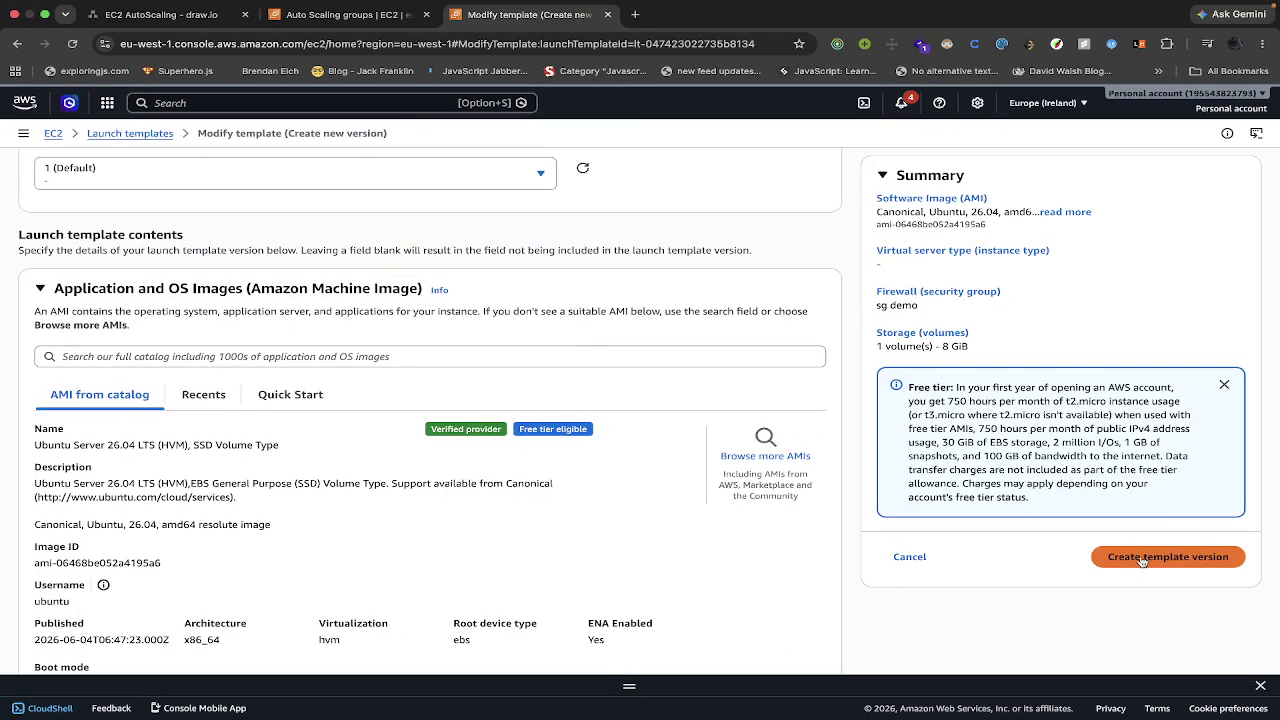
{"action": "left_click", "coordinate": [1142, 561]}
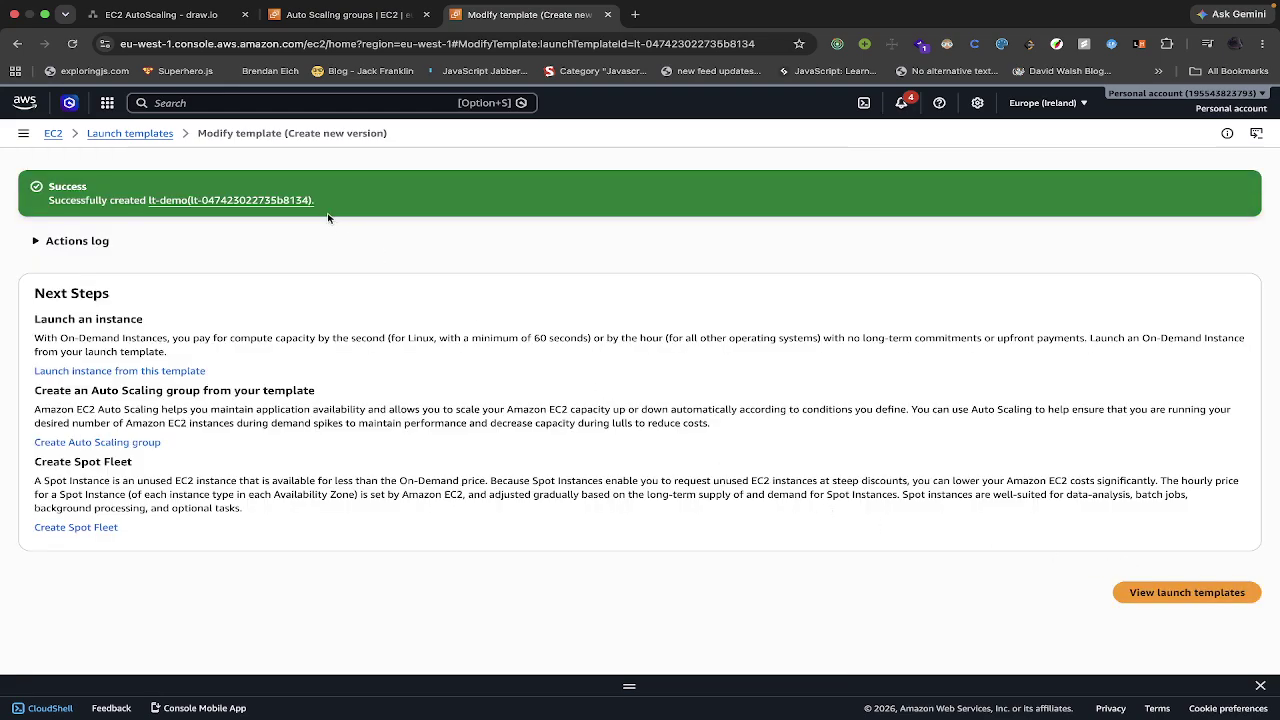
Step: Switch to the Auto Scaling groups browser tab and update asg-demo to use version 2 of launch template lt-demo
{"action": "left_click", "coordinate": [348, 14]}
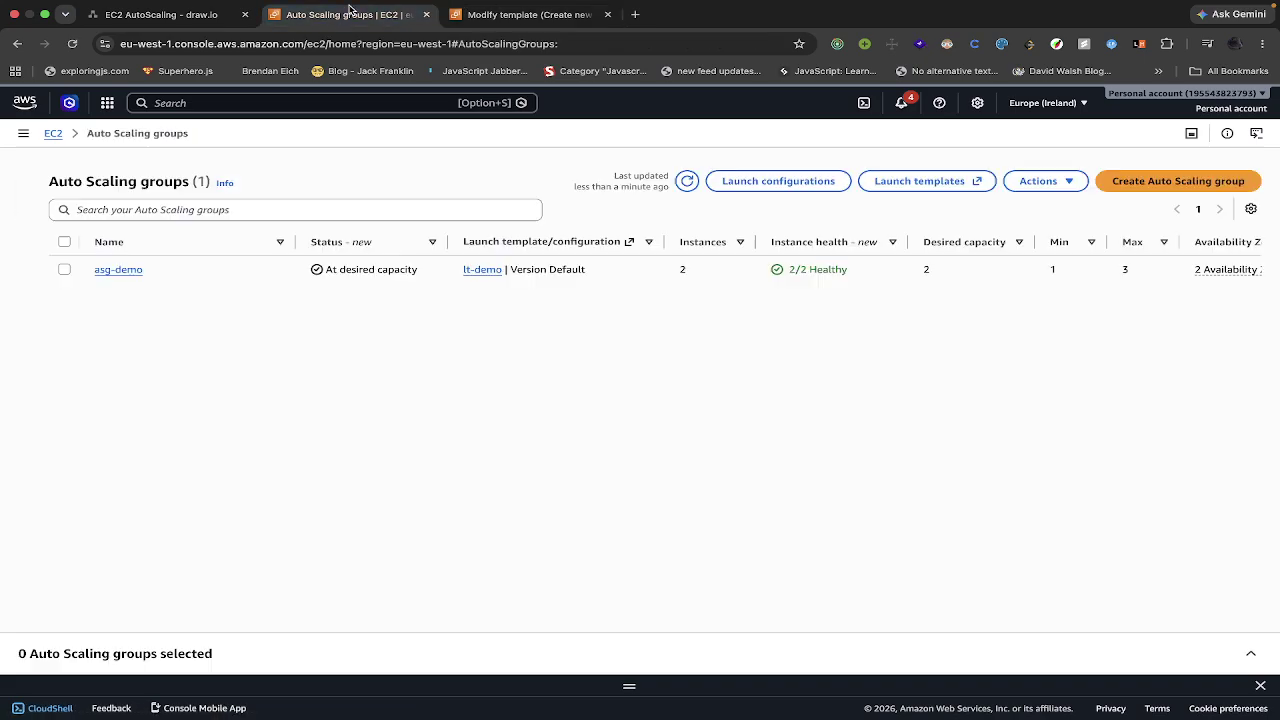
{"action": "left_click", "coordinate": [120, 269]}
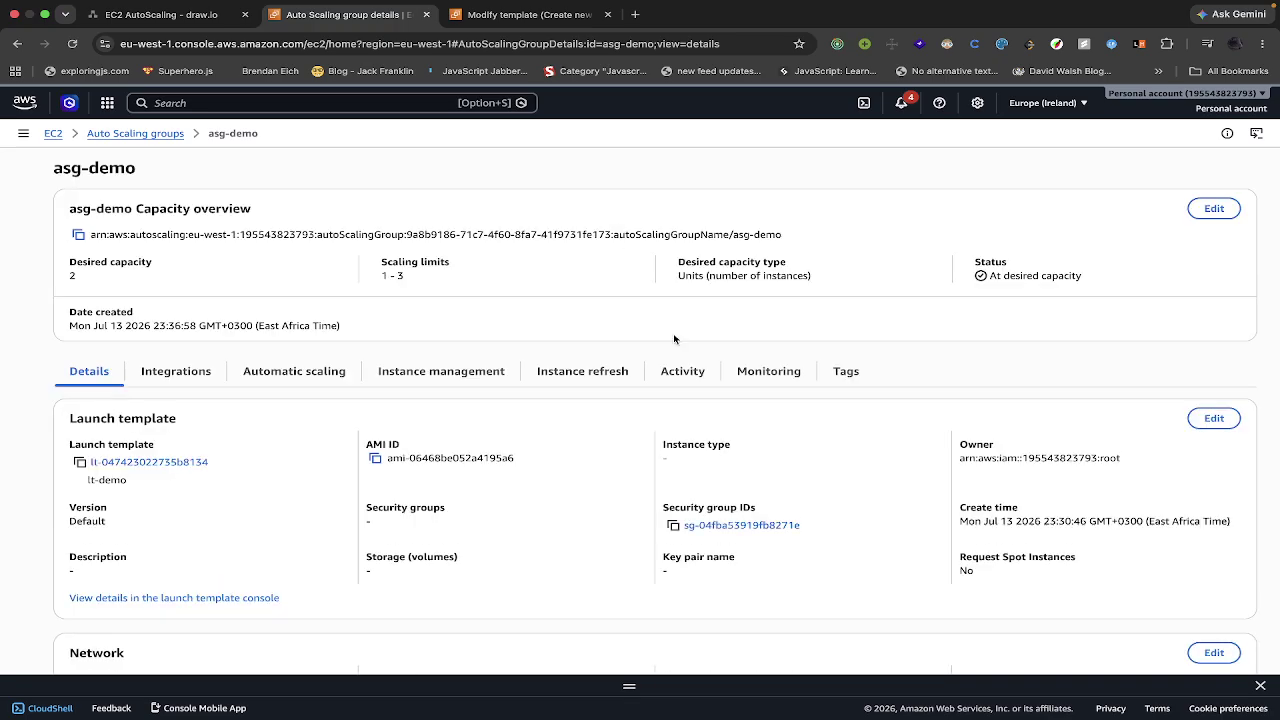
{"action": "scroll", "coordinate": [981, 315], "scroll_direction": "down", "scroll_amount": 1}
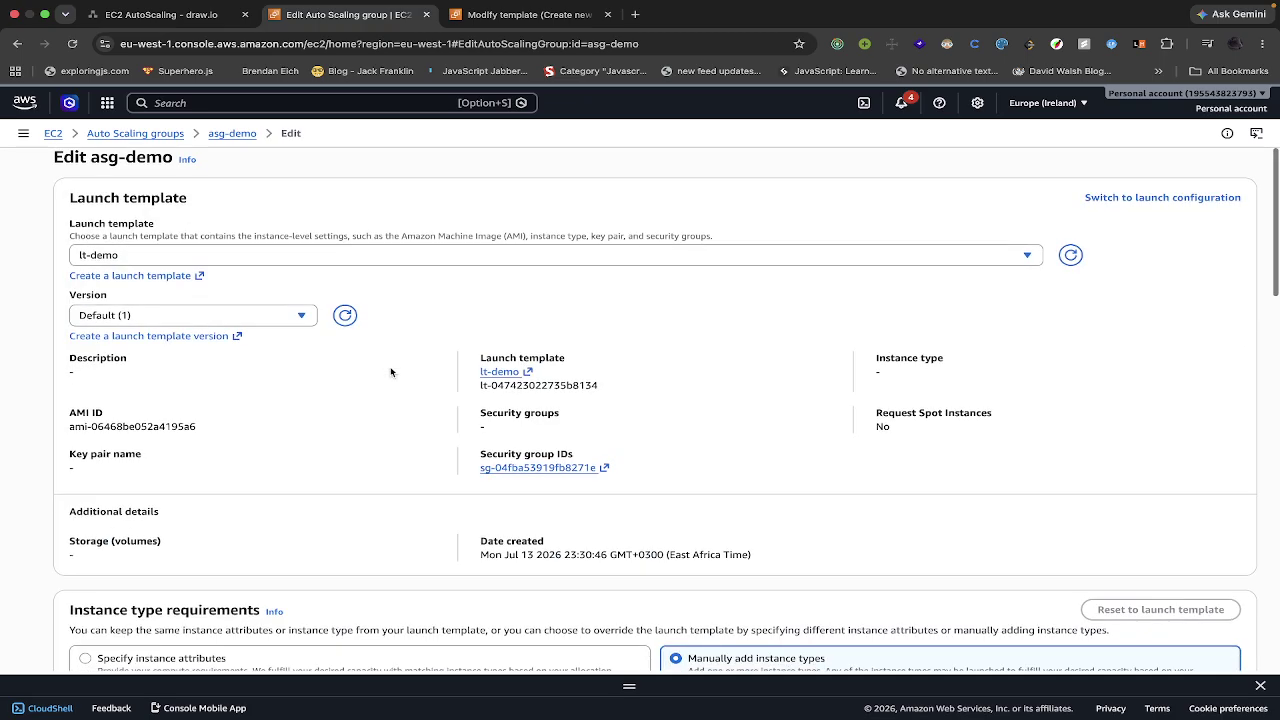
{"action": "left_click", "coordinate": [298, 315]}
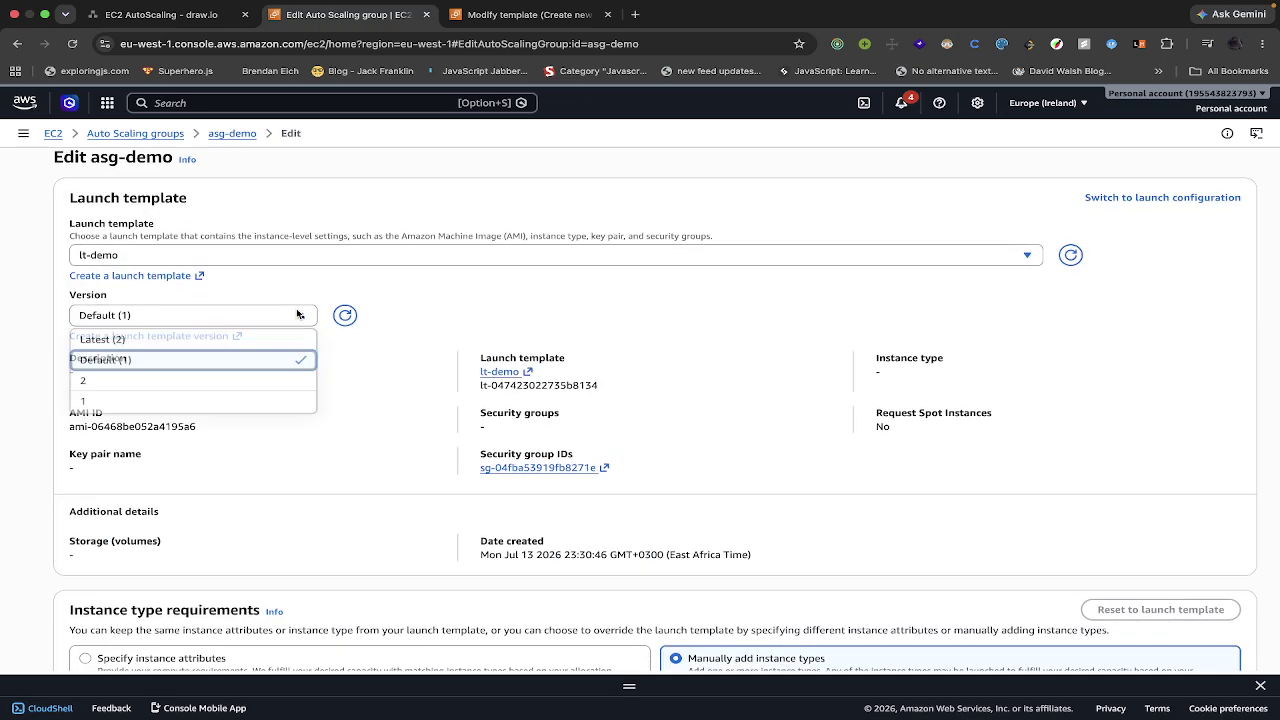
{"action": "left_click", "coordinate": [242, 381]}
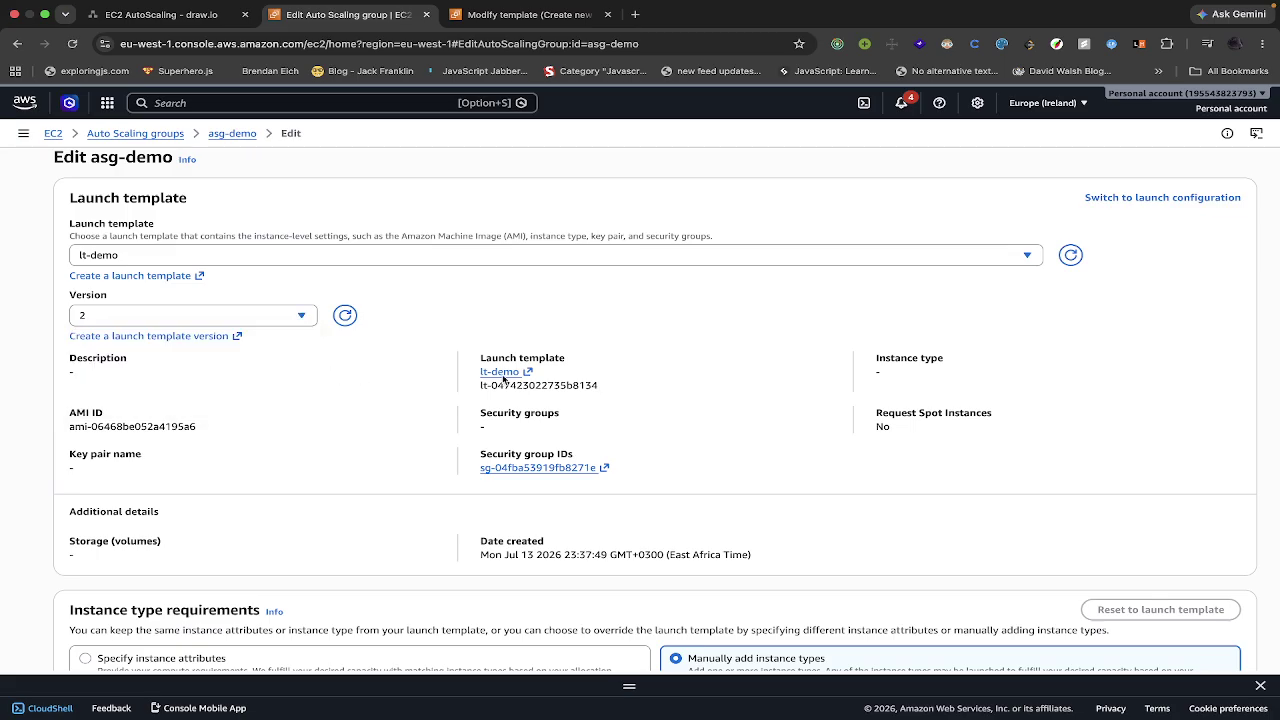
{"action": "scroll", "coordinate": [480, 380], "scroll_direction": "down", "scroll_amount": 15}
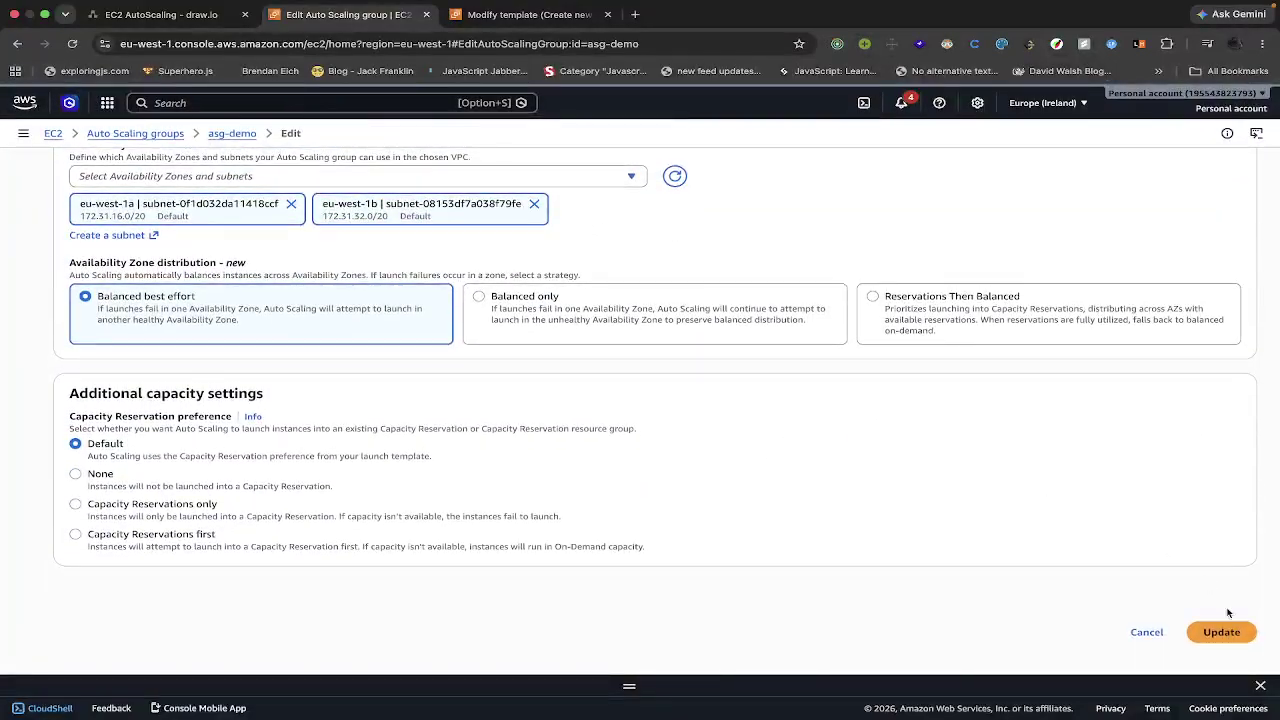
{"action": "left_click", "coordinate": [1220, 630]}
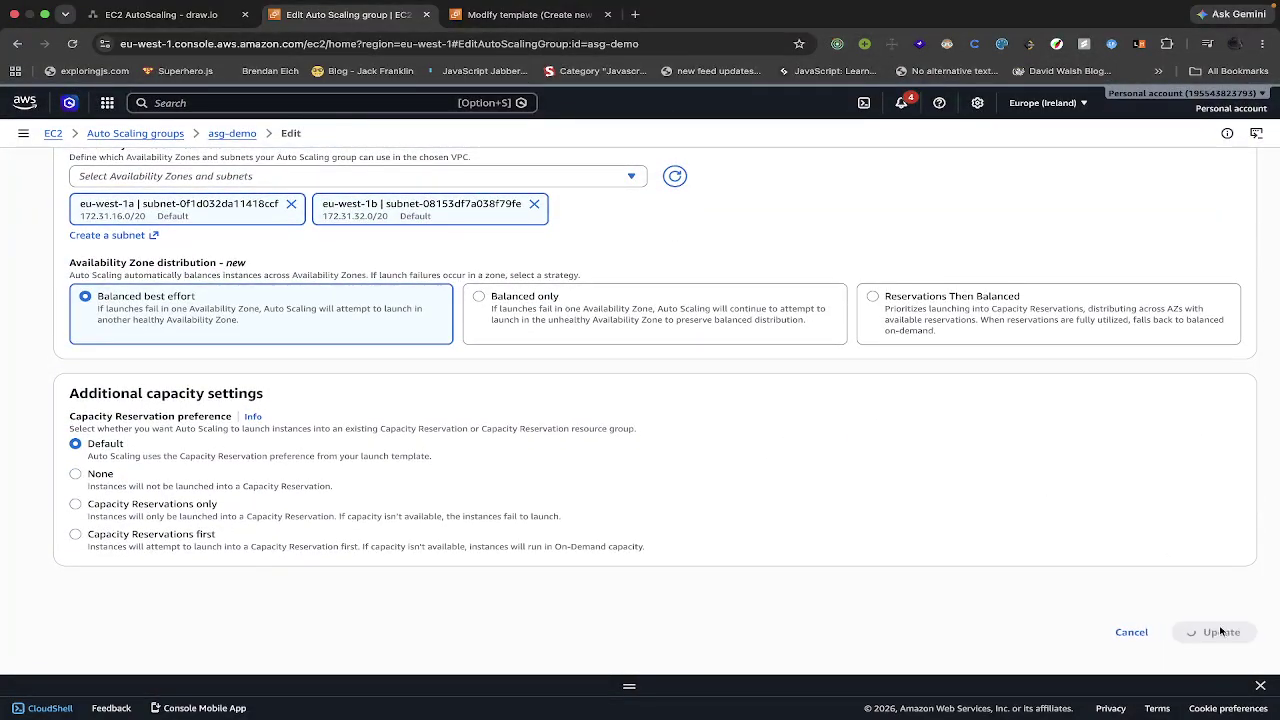
Step: Switch back to the launch template browser tab, open the details of load balancer alb-demo and reload them to check its status
{"action": "left_click", "coordinate": [521, 17]}
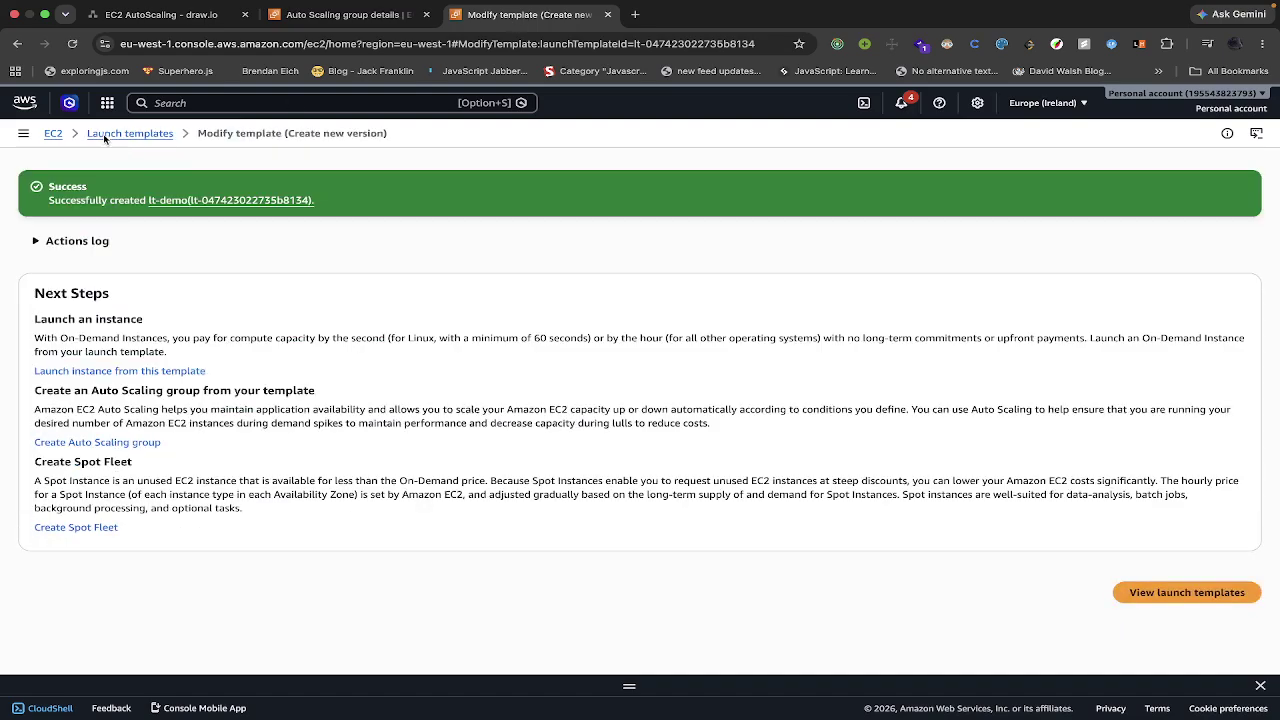
{"action": "left_click", "coordinate": [52, 134]}
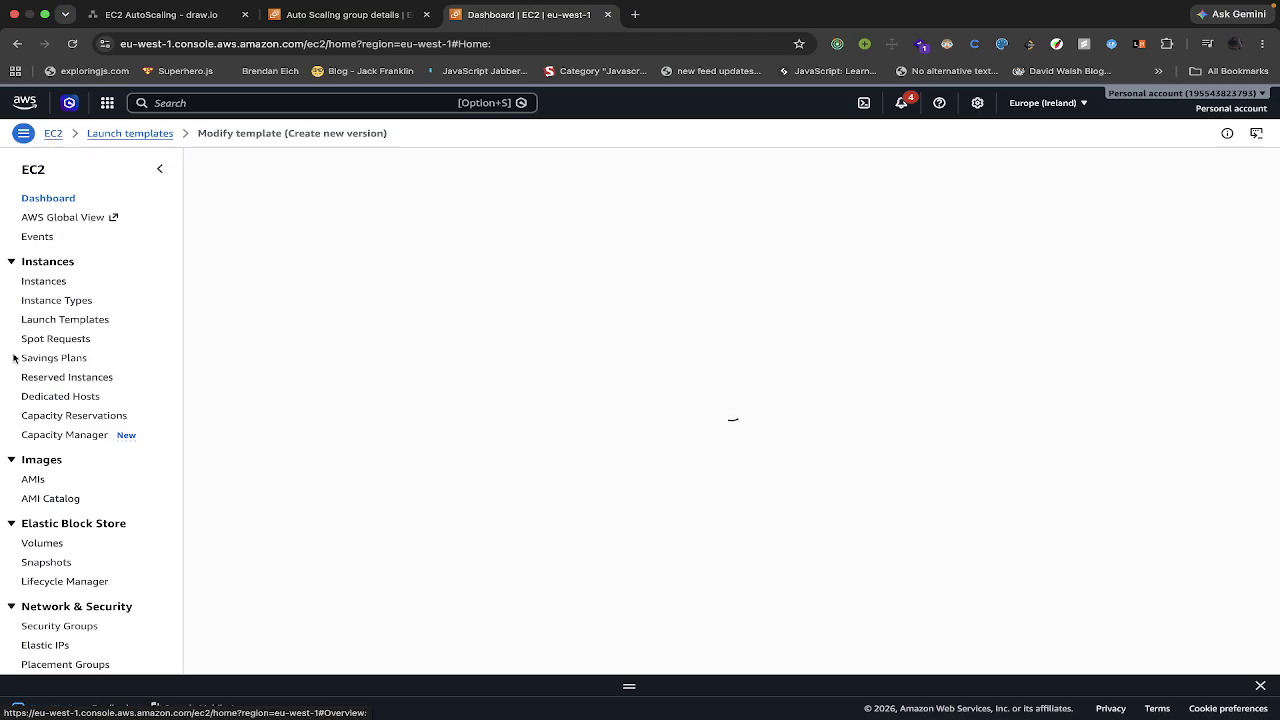
{"action": "scroll", "coordinate": [44, 460], "scroll_direction": "down", "scroll_amount": 2}
{"action": "scroll", "coordinate": [45, 468], "scroll_direction": "down", "scroll_amount": 3}
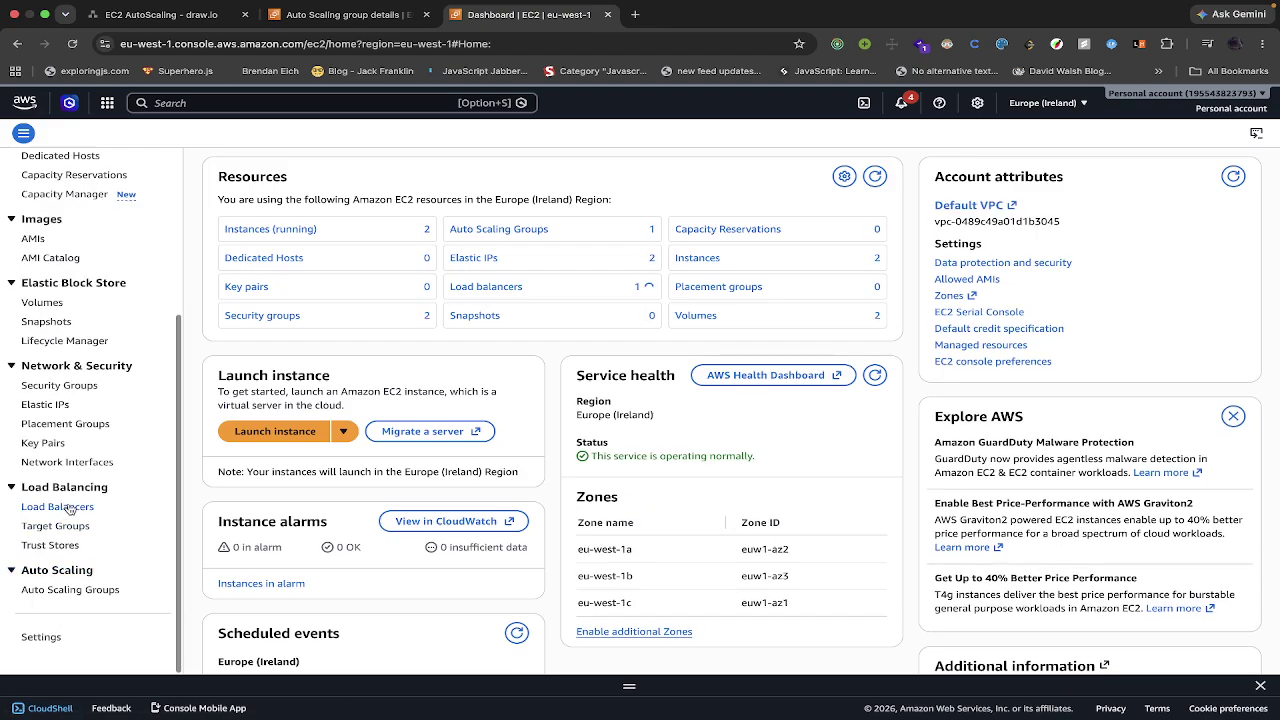
{"action": "left_click", "coordinate": [52, 507]}
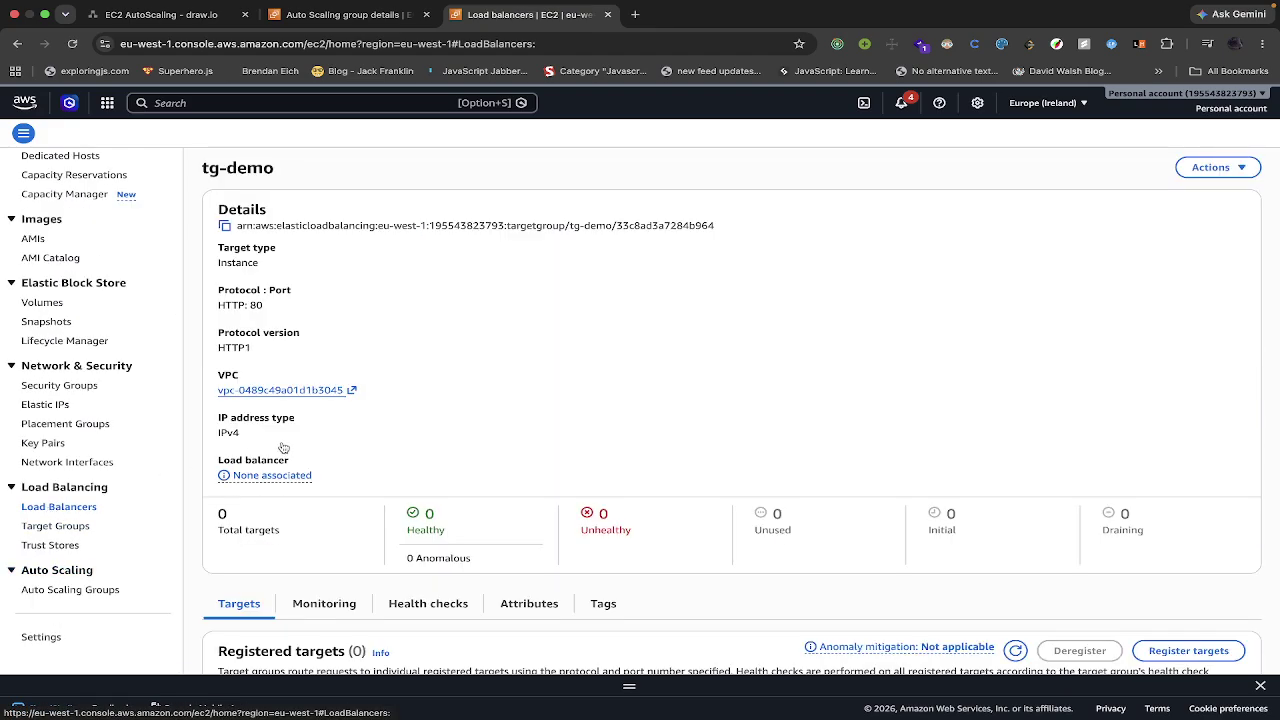
{"action": "scroll", "coordinate": [287, 520], "scroll_direction": "down", "scroll_amount": 3}
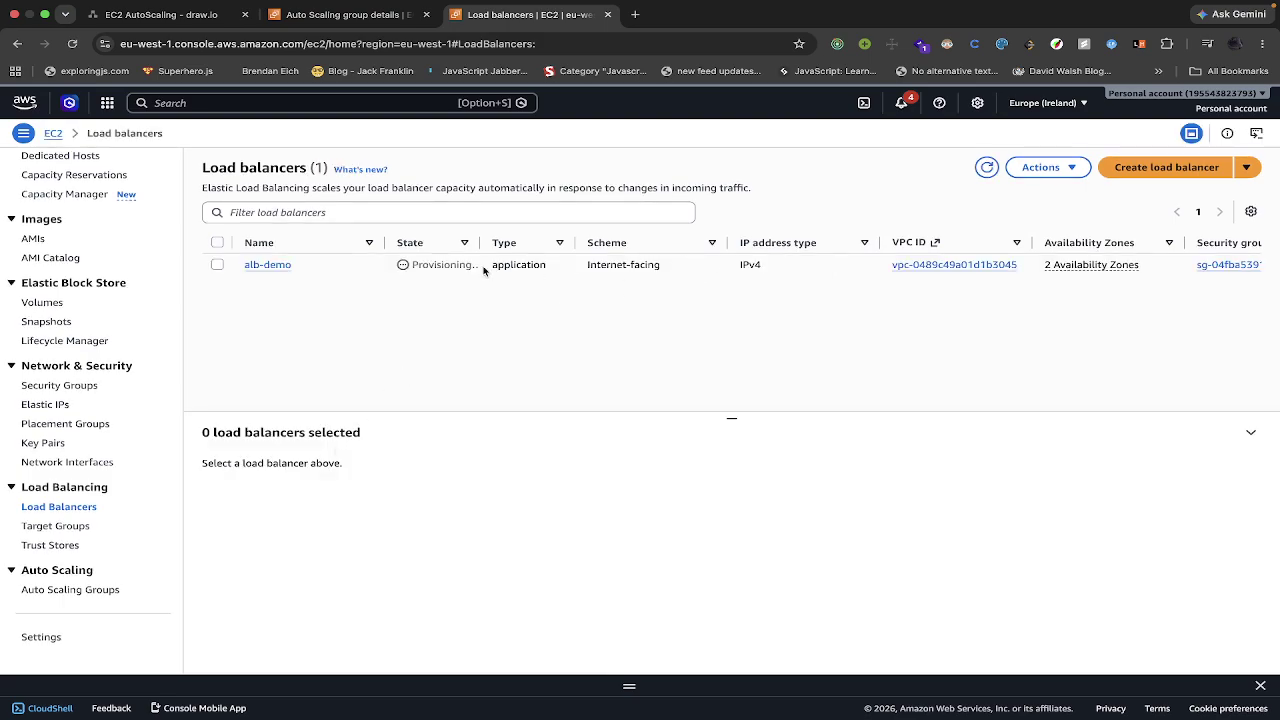
{"action": "left_click", "coordinate": [271, 266]}
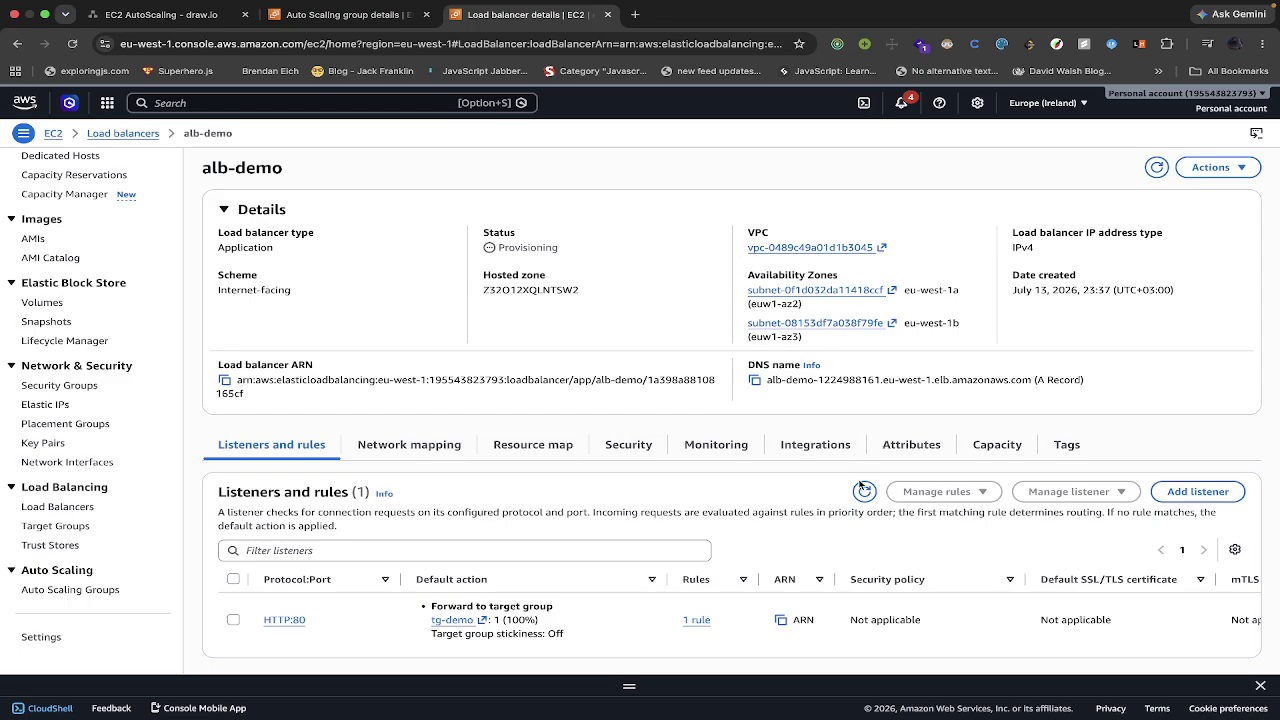
{"action": "scroll", "coordinate": [860, 485], "scroll_direction": "down", "scroll_amount": 1}
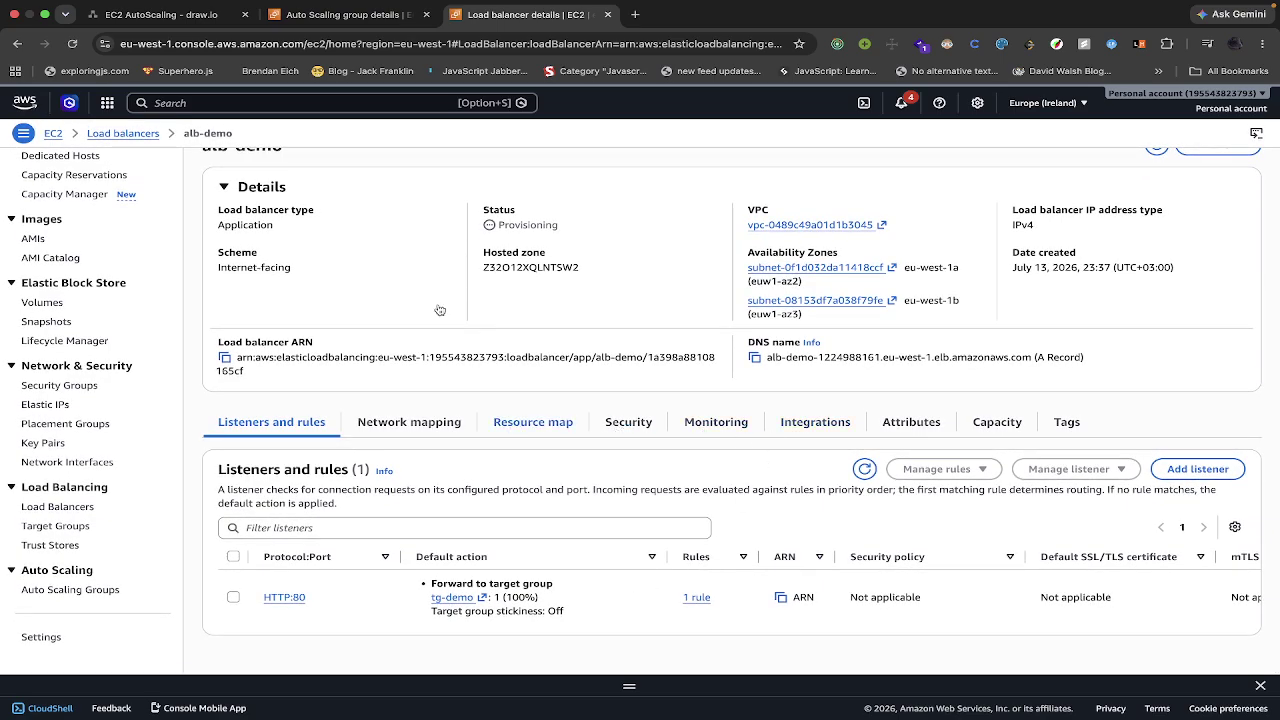
{"action": "left_click", "coordinate": [81, 51]}
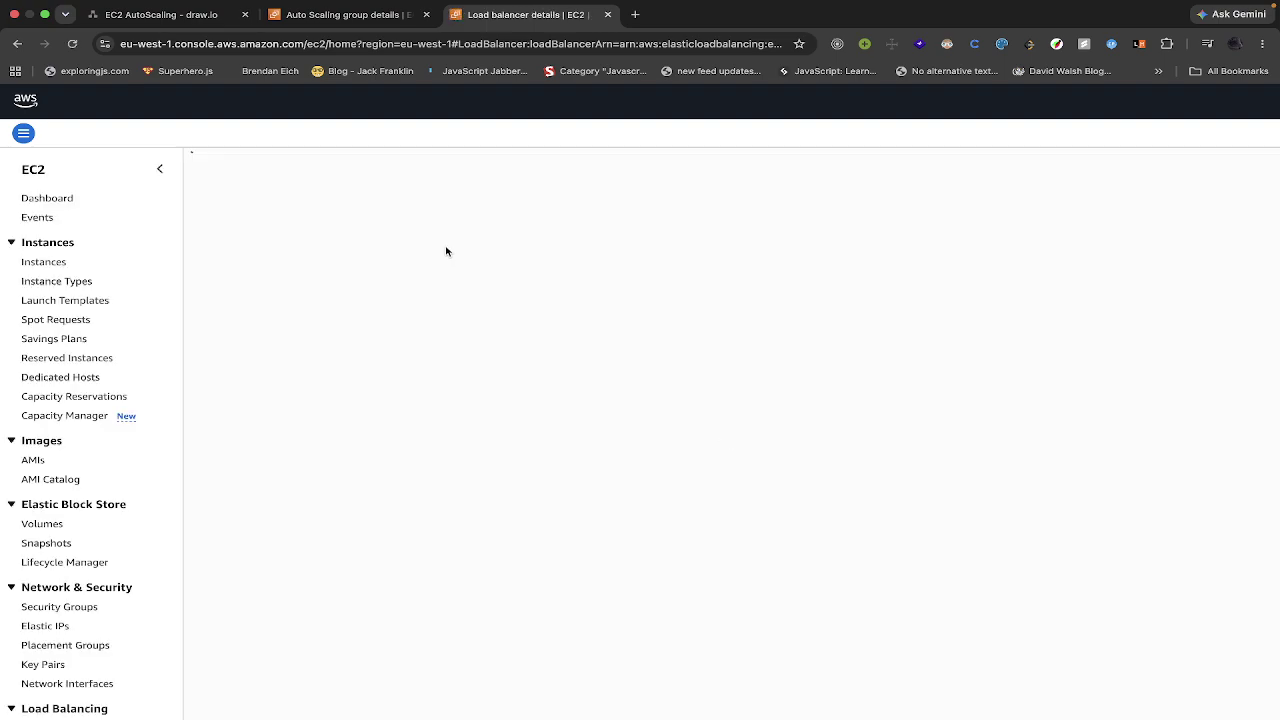
Step: Check the launch template version in the details of Auto Scaling group asg-demo, and open the list of EC2 instances
{"action": "scroll", "coordinate": [135, 502], "scroll_direction": "down", "scroll_amount": 2}
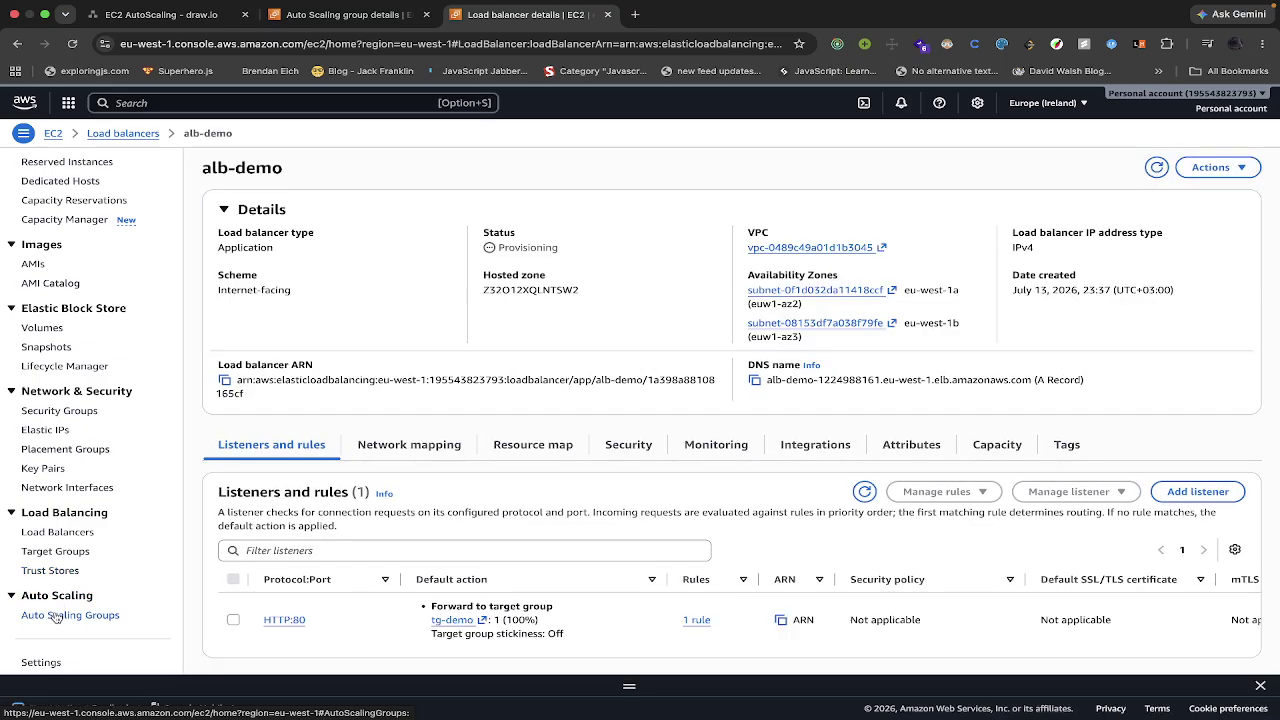
{"action": "left_click", "coordinate": [57, 615]}
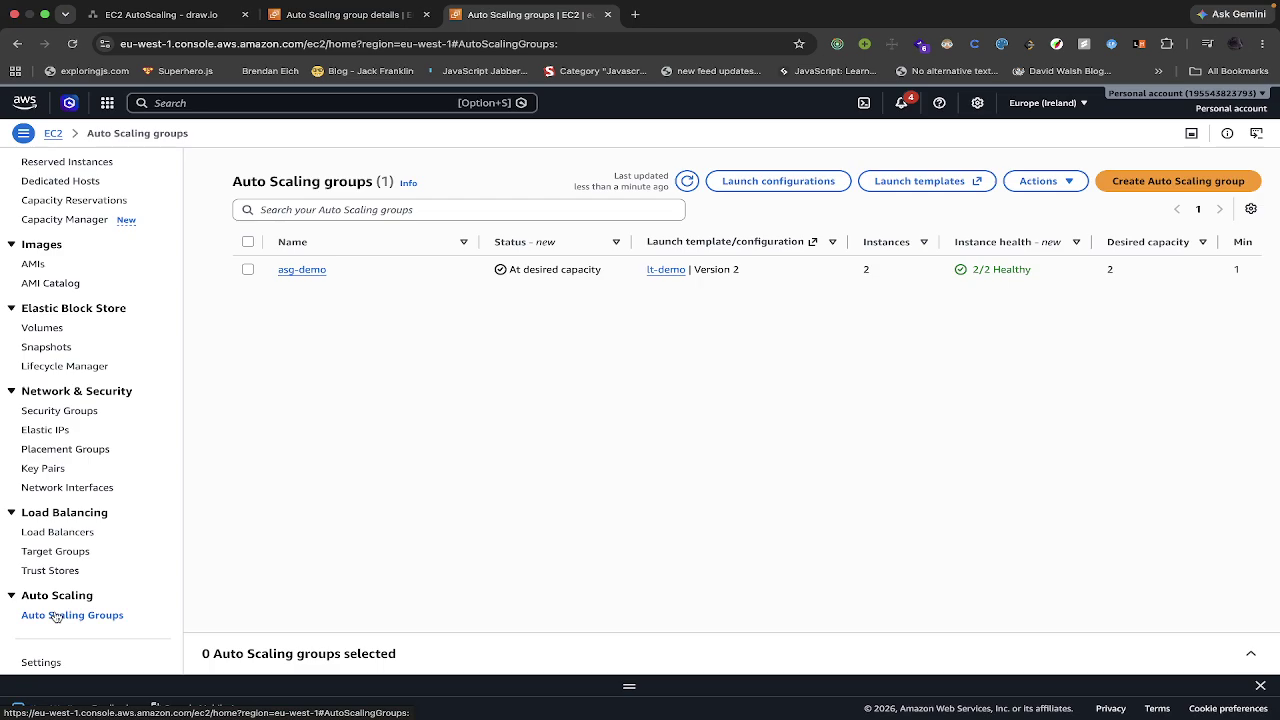
{"action": "left_click", "coordinate": [296, 271]}
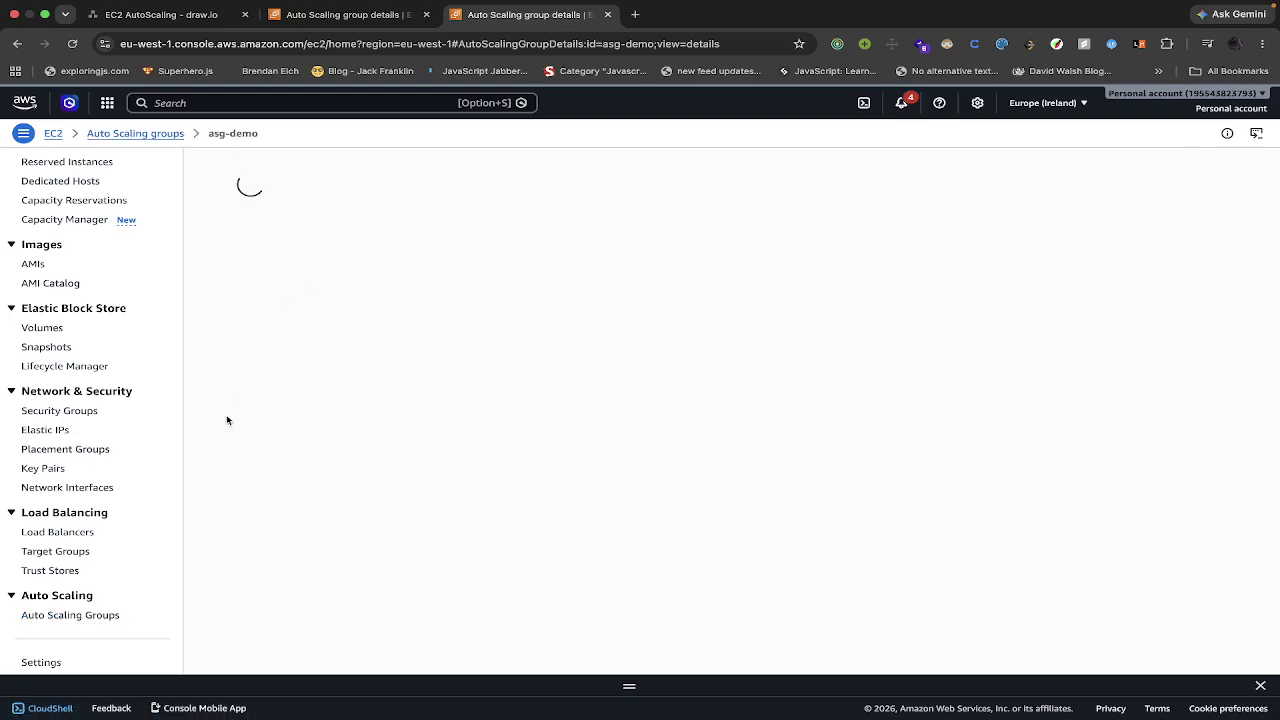
{"action": "scroll", "coordinate": [313, 445], "scroll_direction": "down", "scroll_amount": 1}
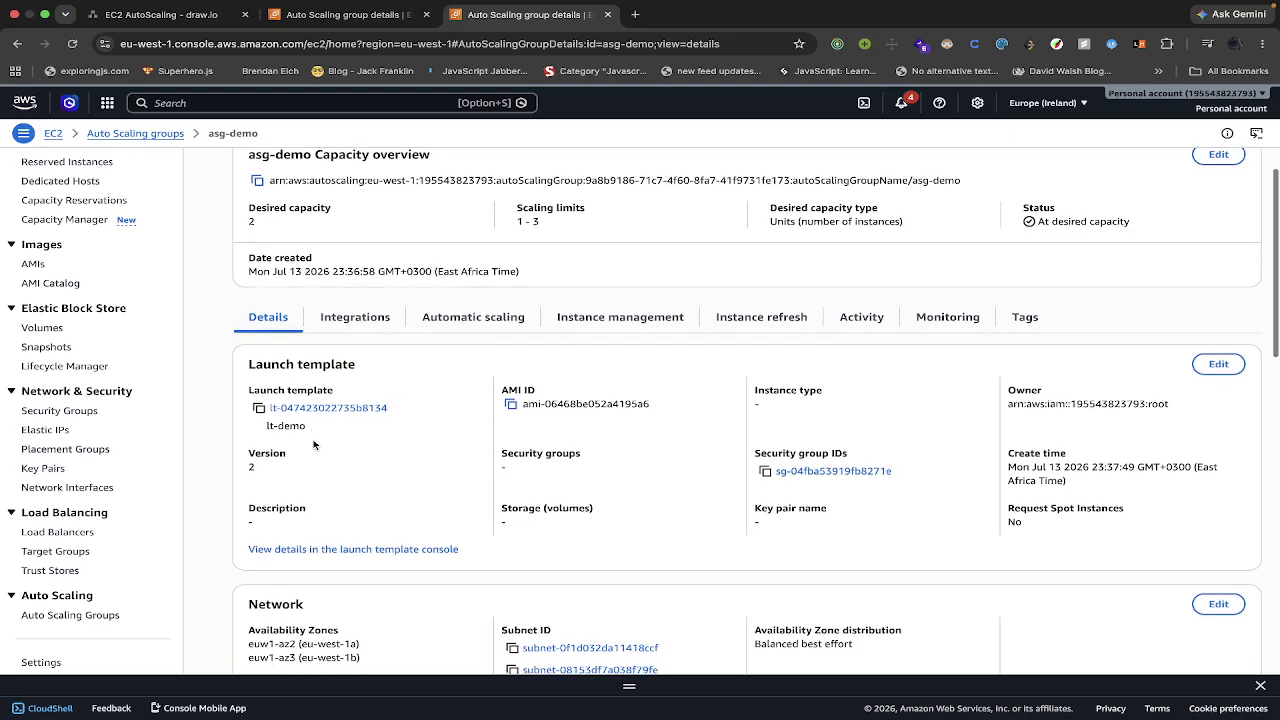
{"action": "scroll", "coordinate": [80, 320], "scroll_direction": "up", "scroll_amount": 4}
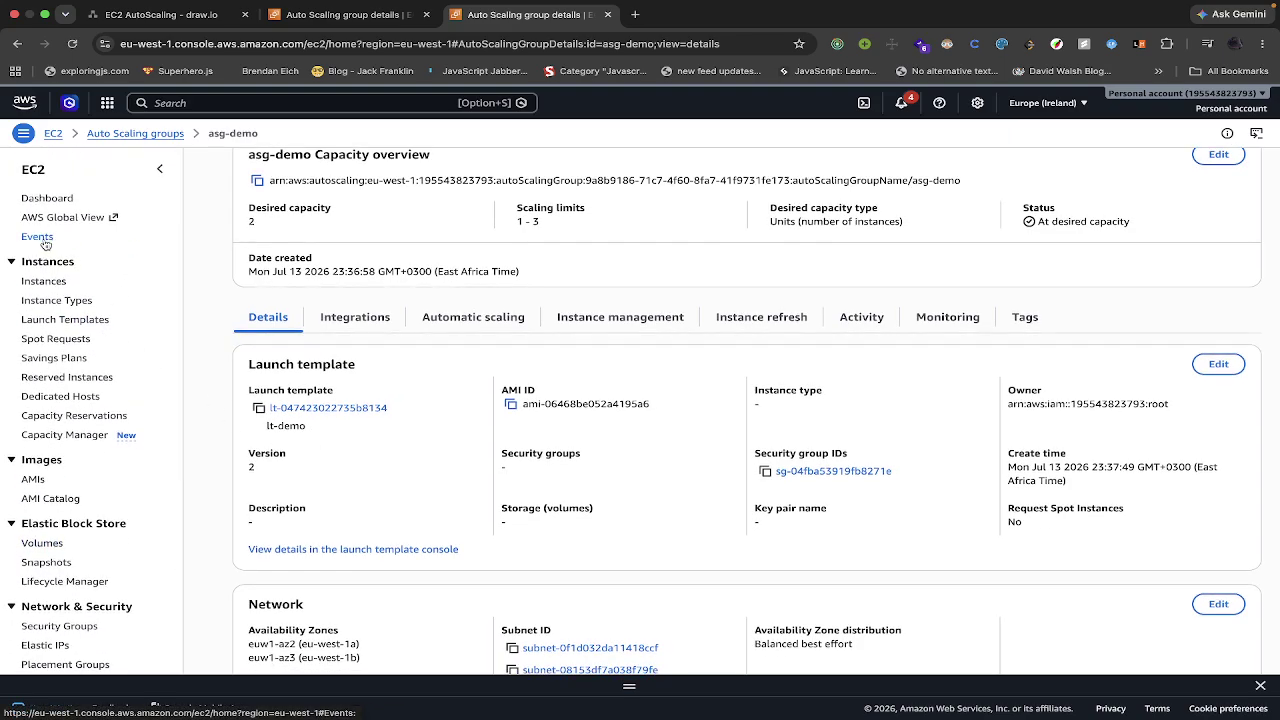
{"action": "left_click", "coordinate": [44, 282]}
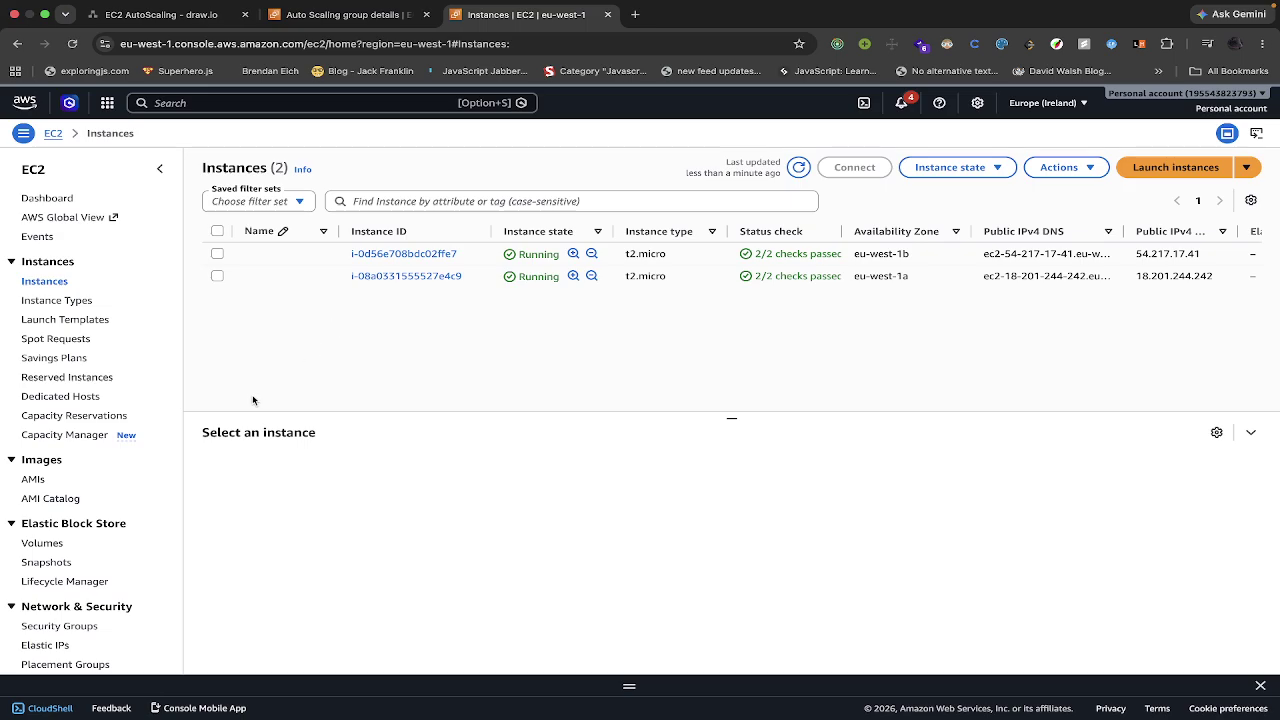
Step: Open the list of target groups to check tg-demo
{"action": "scroll", "coordinate": [85, 549], "scroll_direction": "down", "scroll_amount": 5}
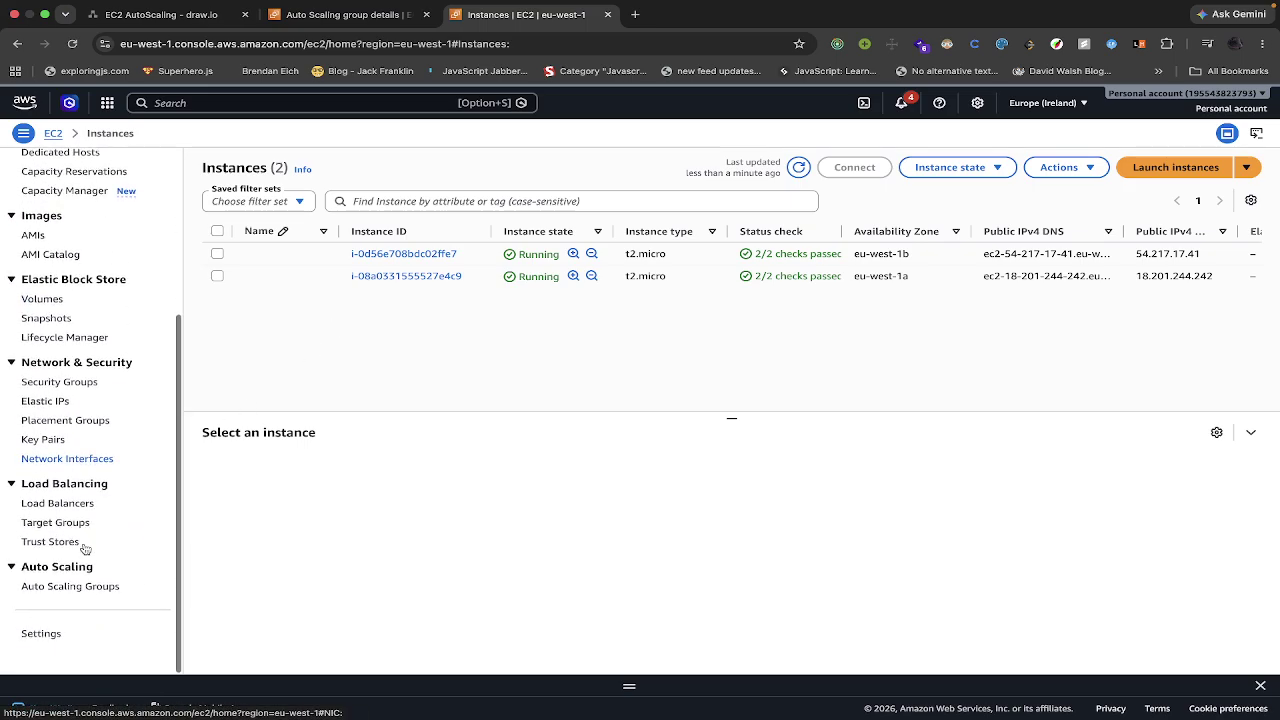
{"action": "left_click", "coordinate": [62, 524]}
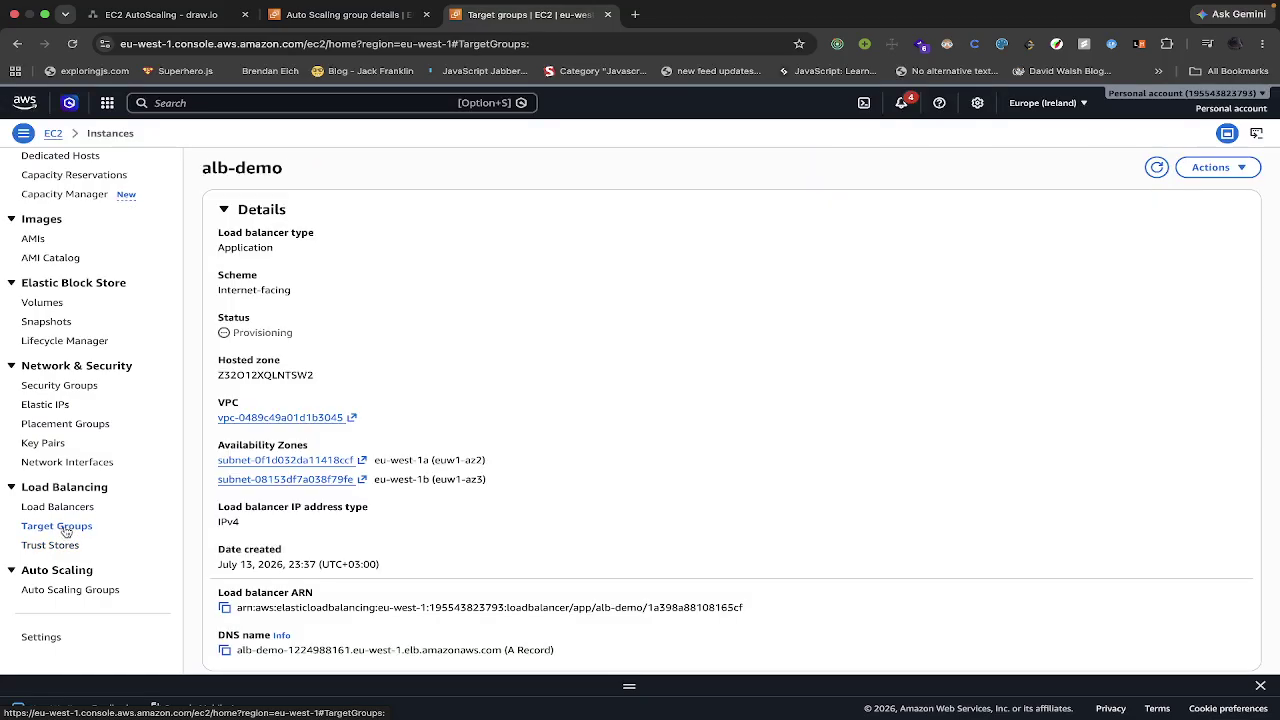
{"action": "scroll", "coordinate": [257, 419], "scroll_direction": "down", "scroll_amount": 1}
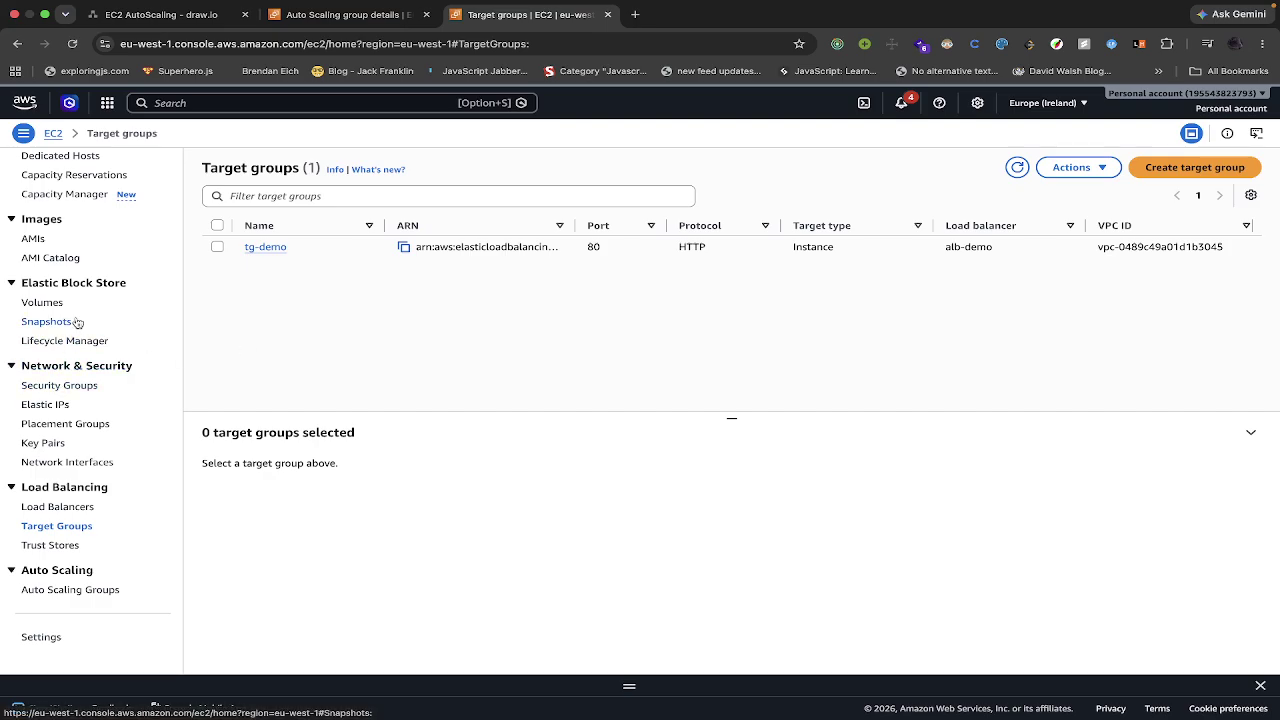
Step: Open the details of load balancer alb-demo from the load balancer list and check its status and listeners
{"action": "scroll", "coordinate": [62, 395], "scroll_direction": "up", "scroll_amount": 1}
{"action": "scroll", "coordinate": [60, 404], "scroll_direction": "up", "scroll_amount": 5}
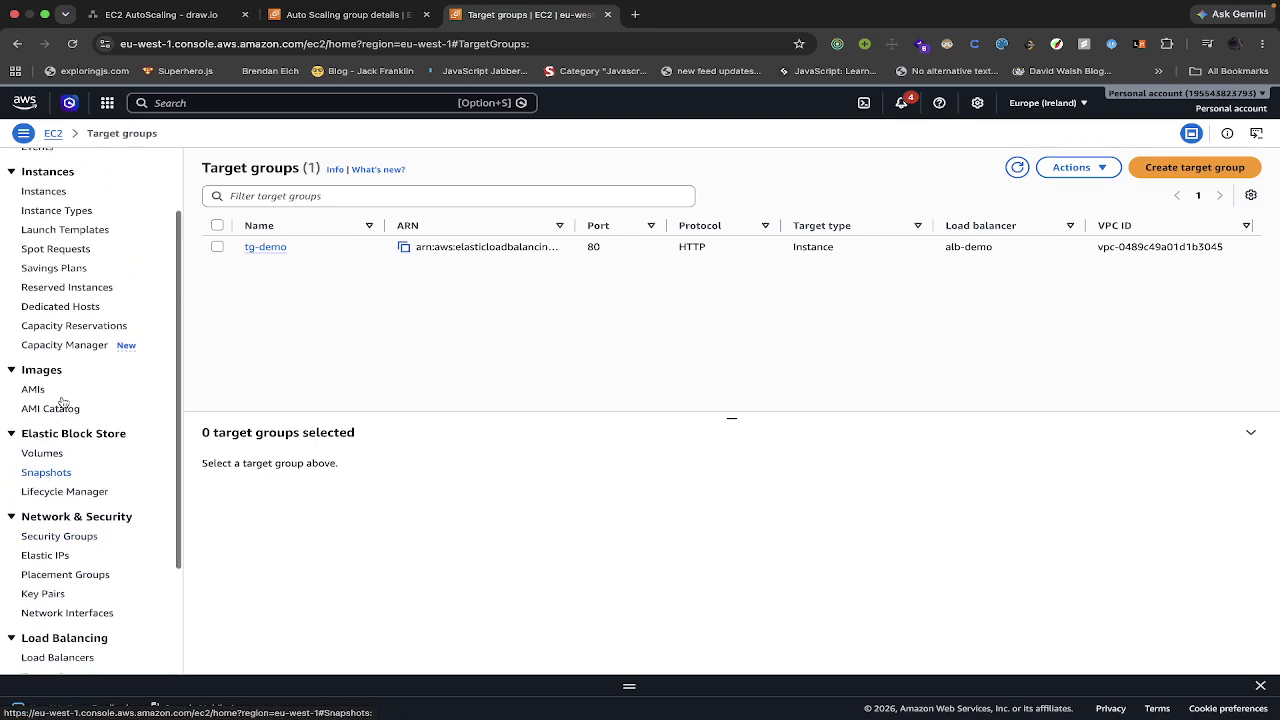
{"action": "scroll", "coordinate": [62, 443], "scroll_direction": "down", "scroll_amount": 5}
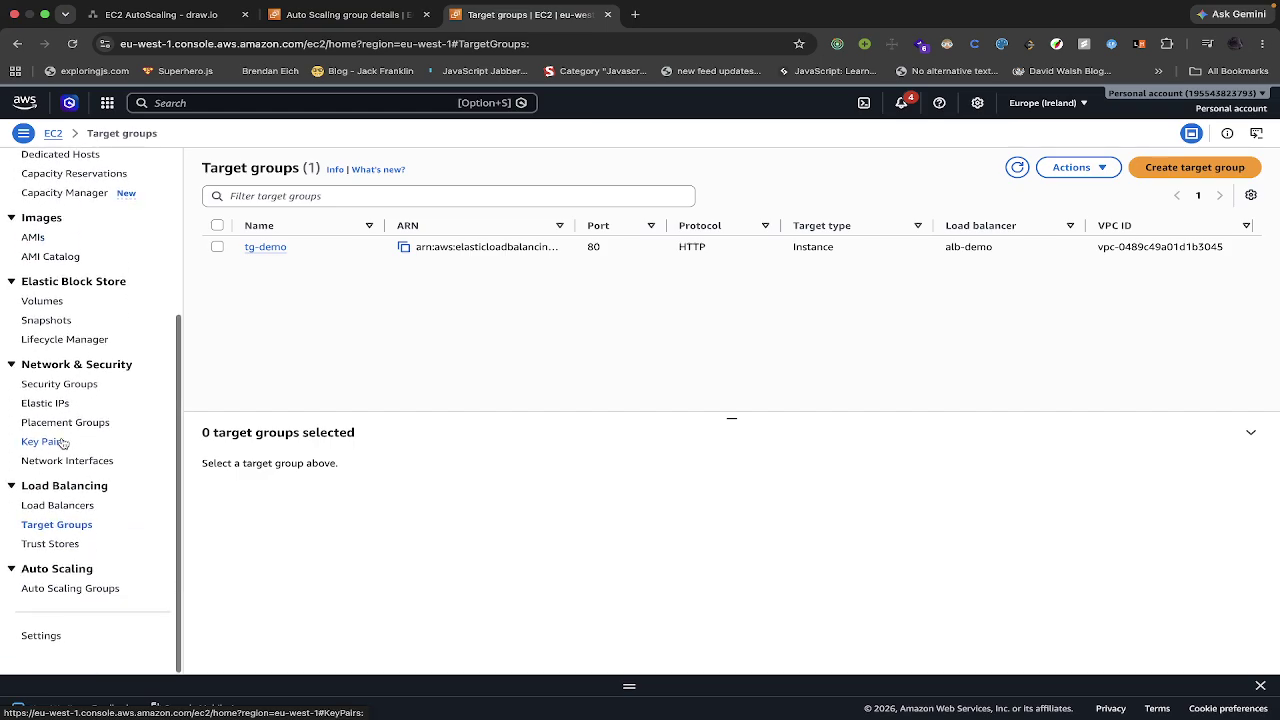
{"action": "left_click", "coordinate": [47, 509]}
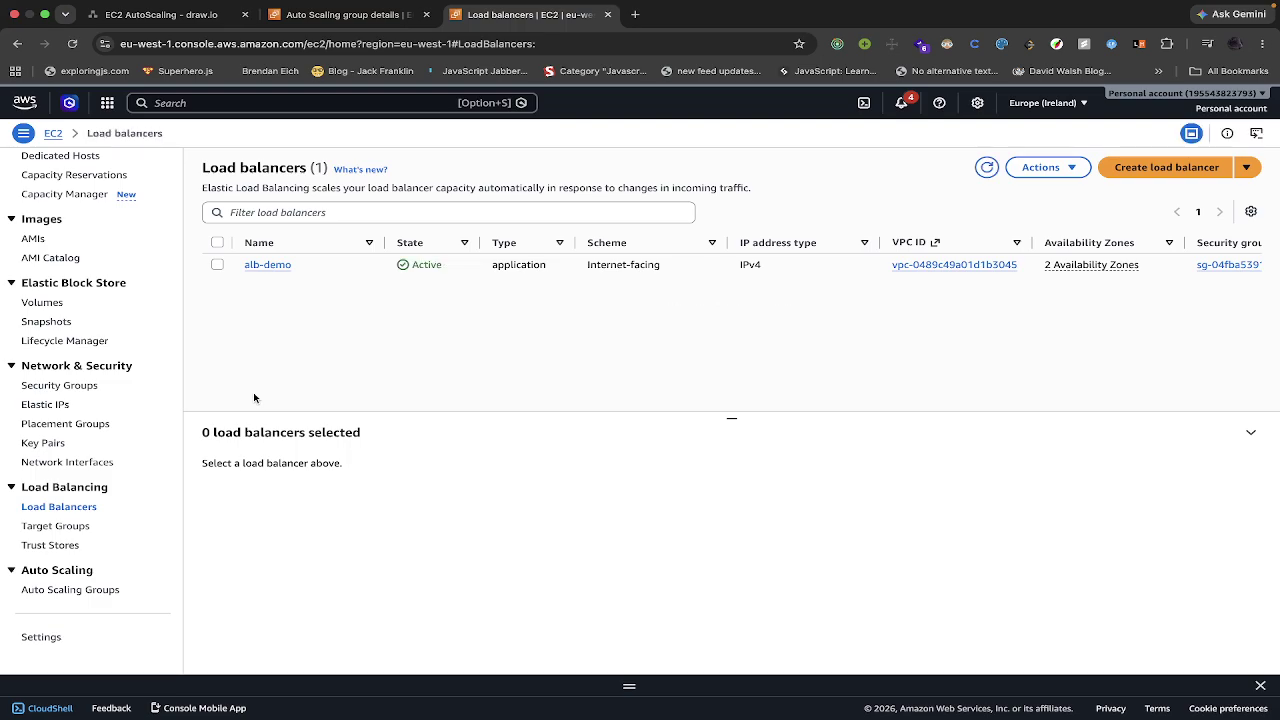
{"action": "left_click", "coordinate": [272, 266]}
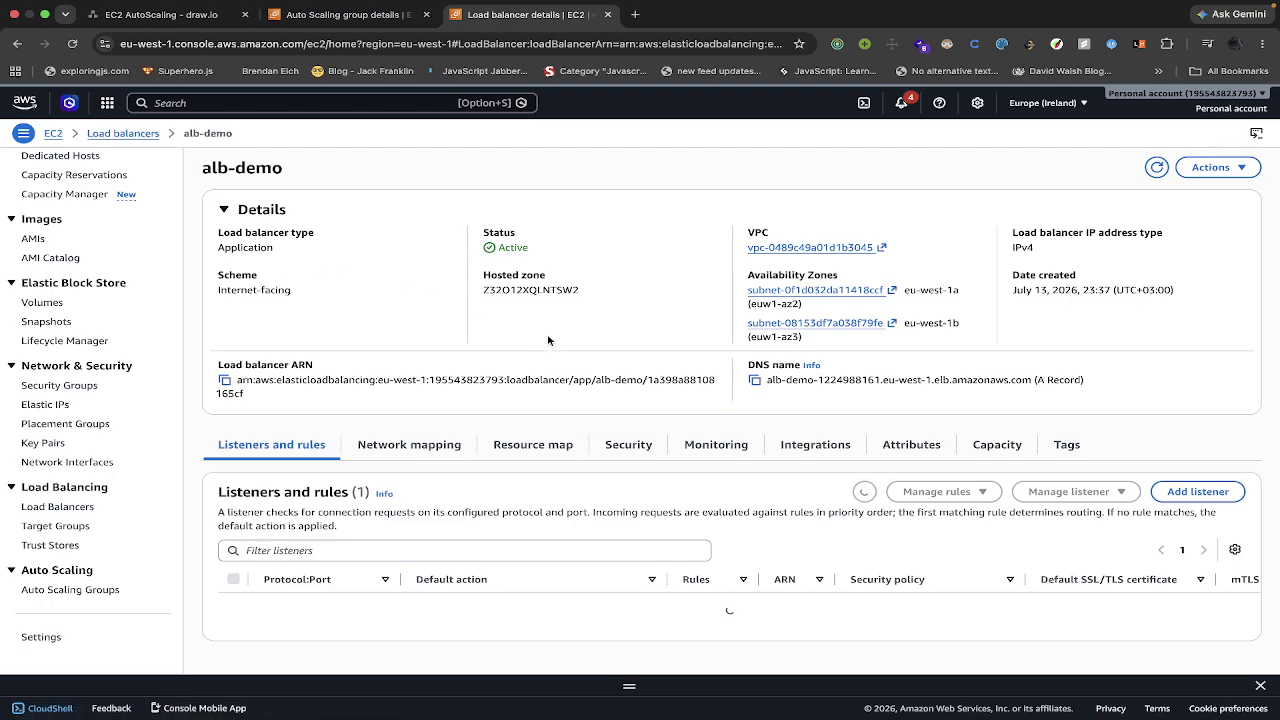
{"action": "scroll", "coordinate": [574, 338], "scroll_direction": "down", "scroll_amount": 1}
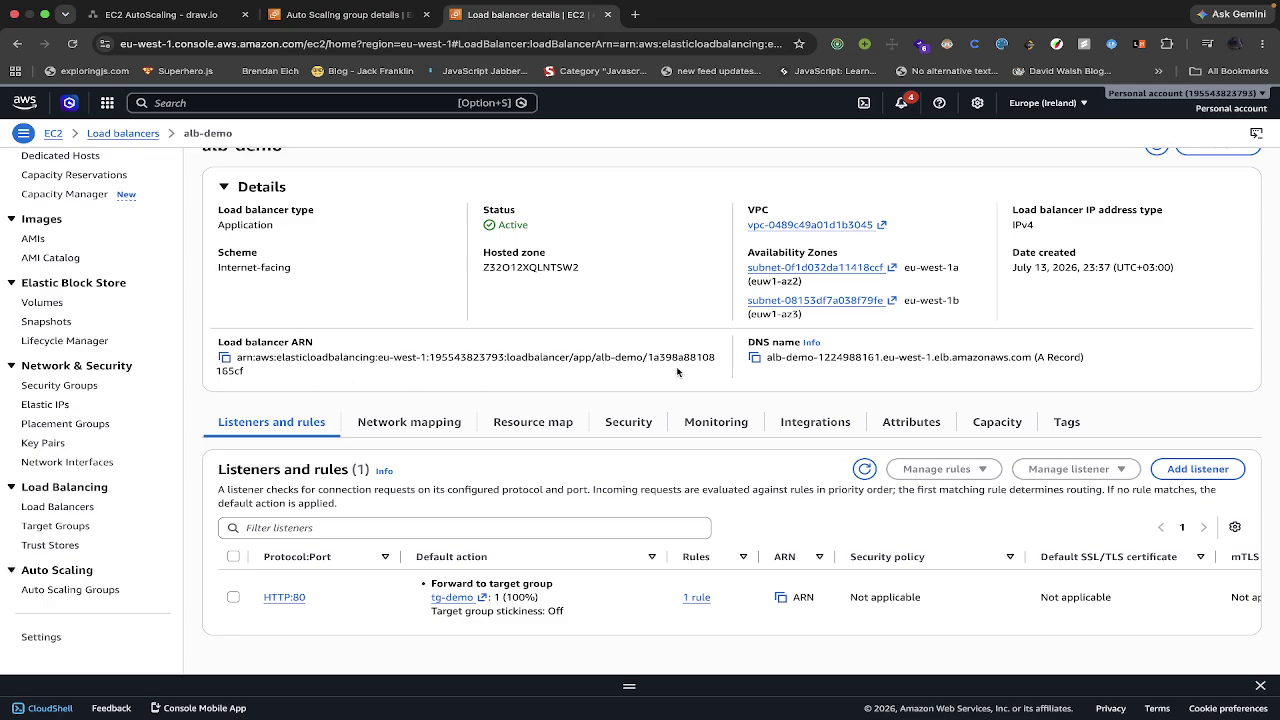
Step: Copy the DNS name of alb-demo and open it in a new browser tab
{"action": "left_click", "coordinate": [755, 357]}
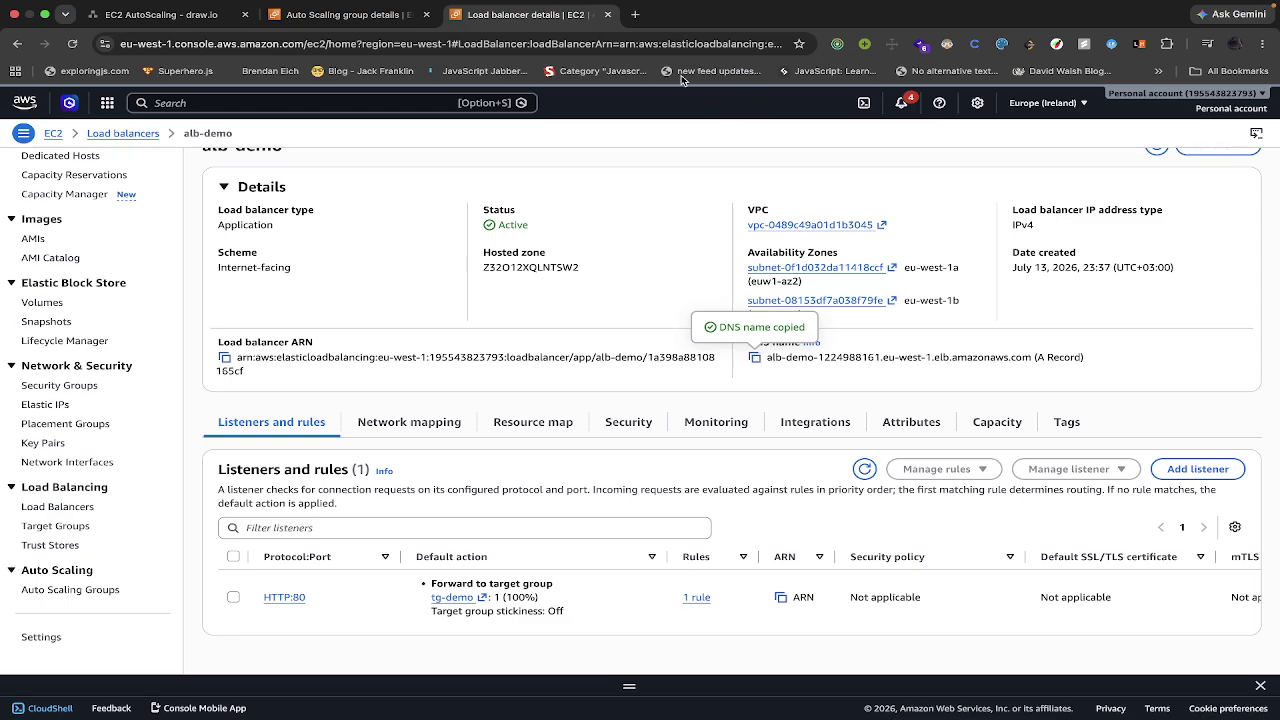
{"action": "left_click", "coordinate": [635, 14]}
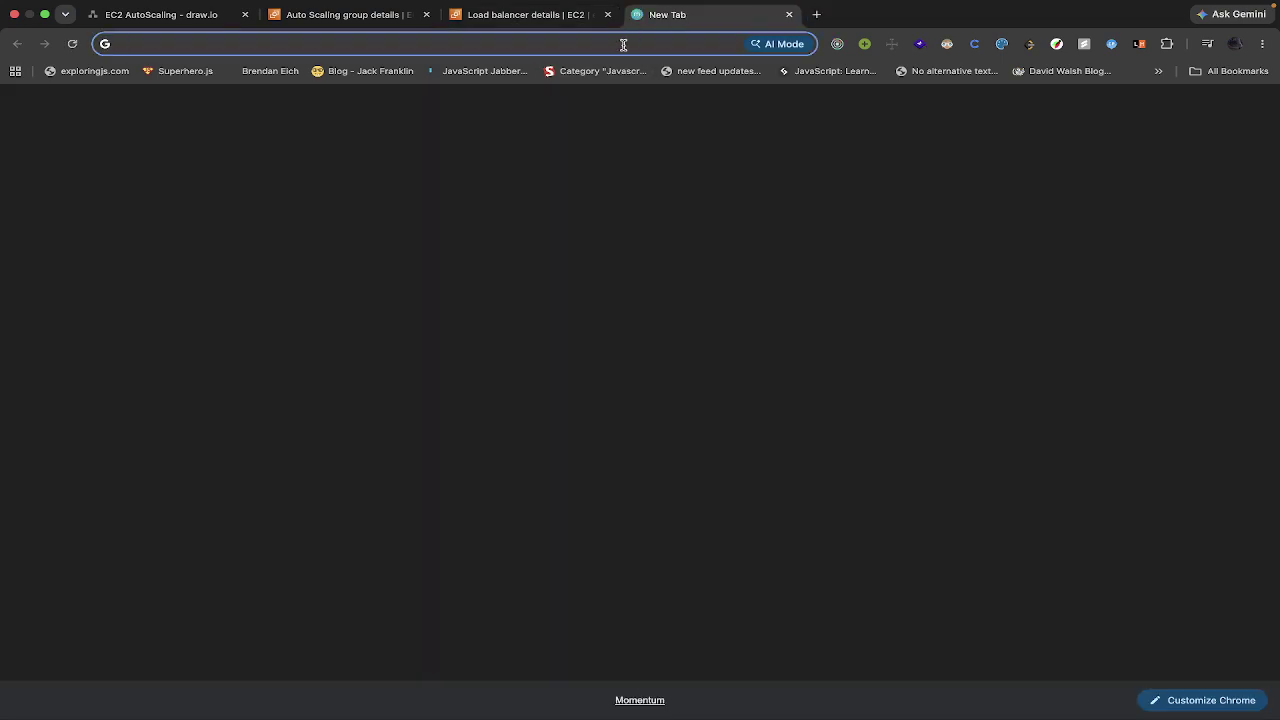
{"action": "key", "text": "super+v"}
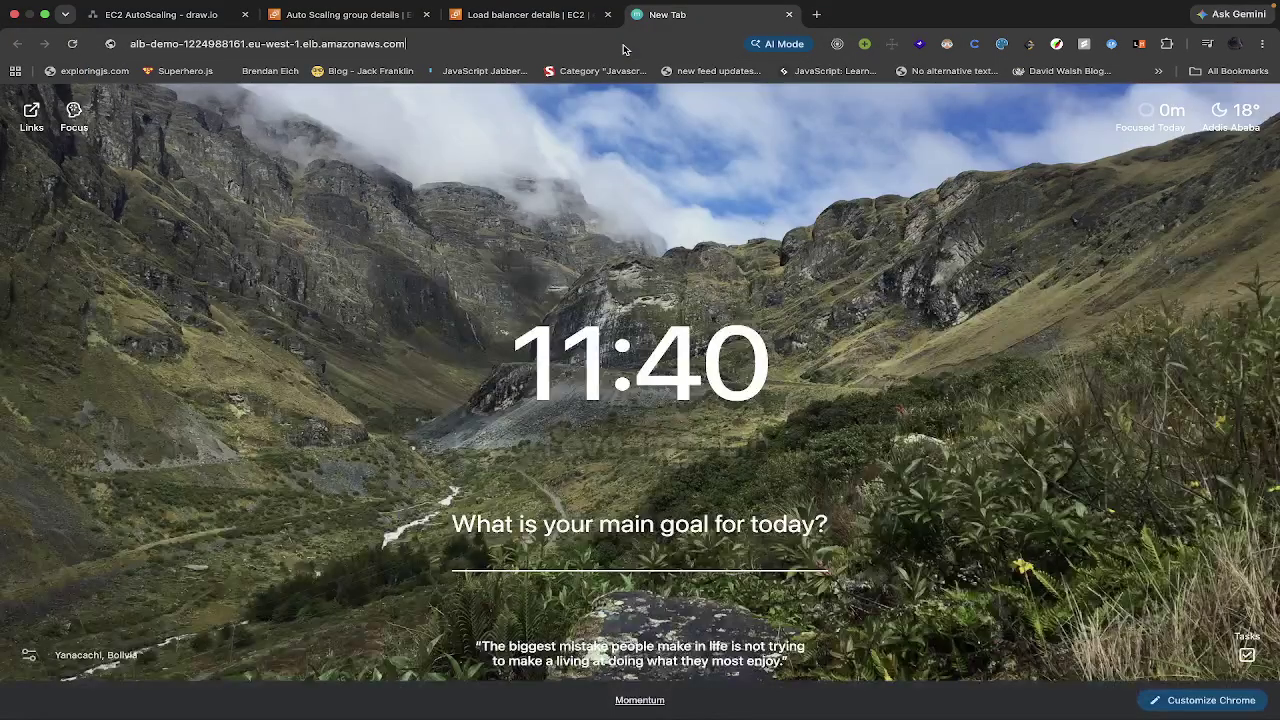
{"action": "key", "text": "Return"}
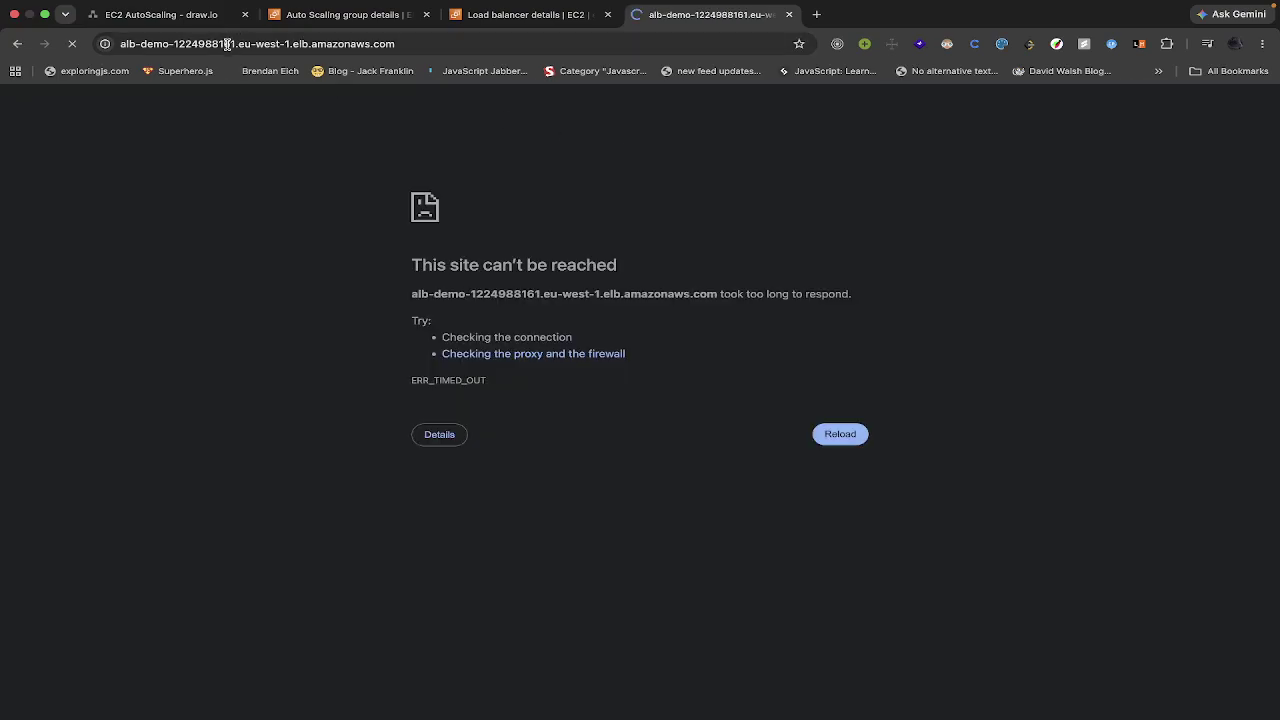
{"action": "left_click", "coordinate": [227, 44]}
{"action": "left_click", "coordinate": [228, 44]}
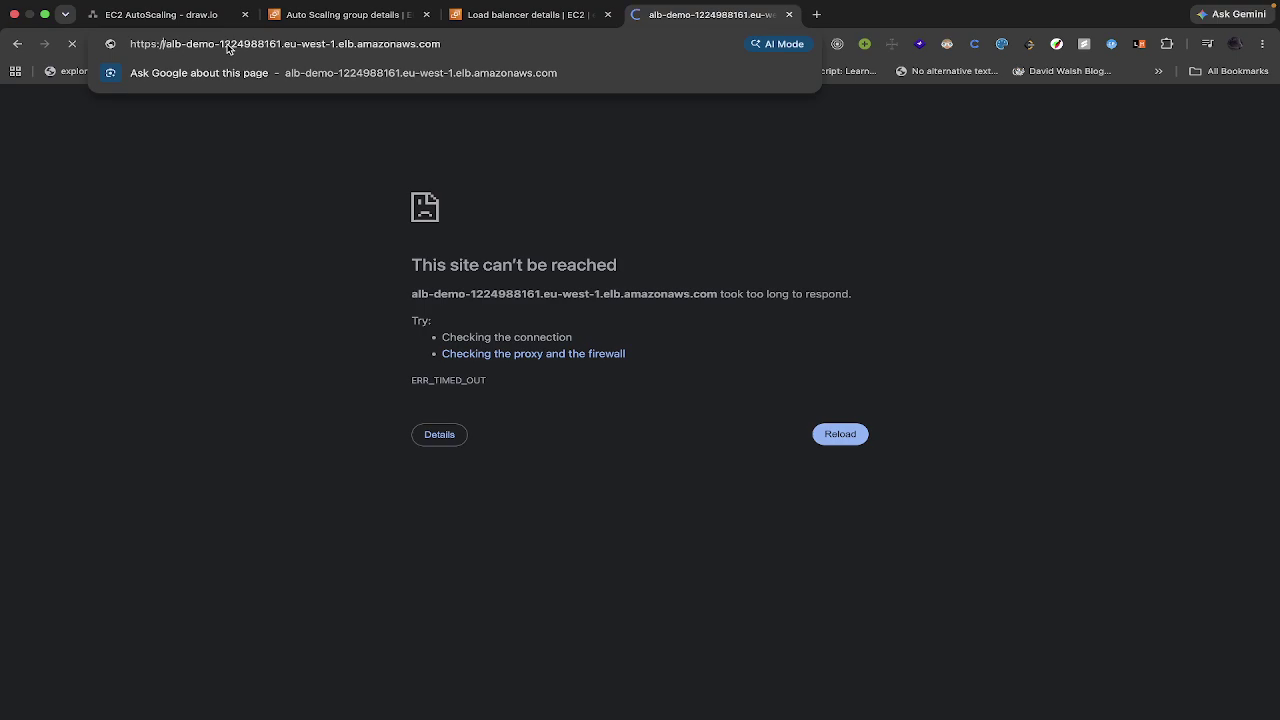
{"action": "key", "text": "BackSpace"}
{"action": "key", "text": "Return"}
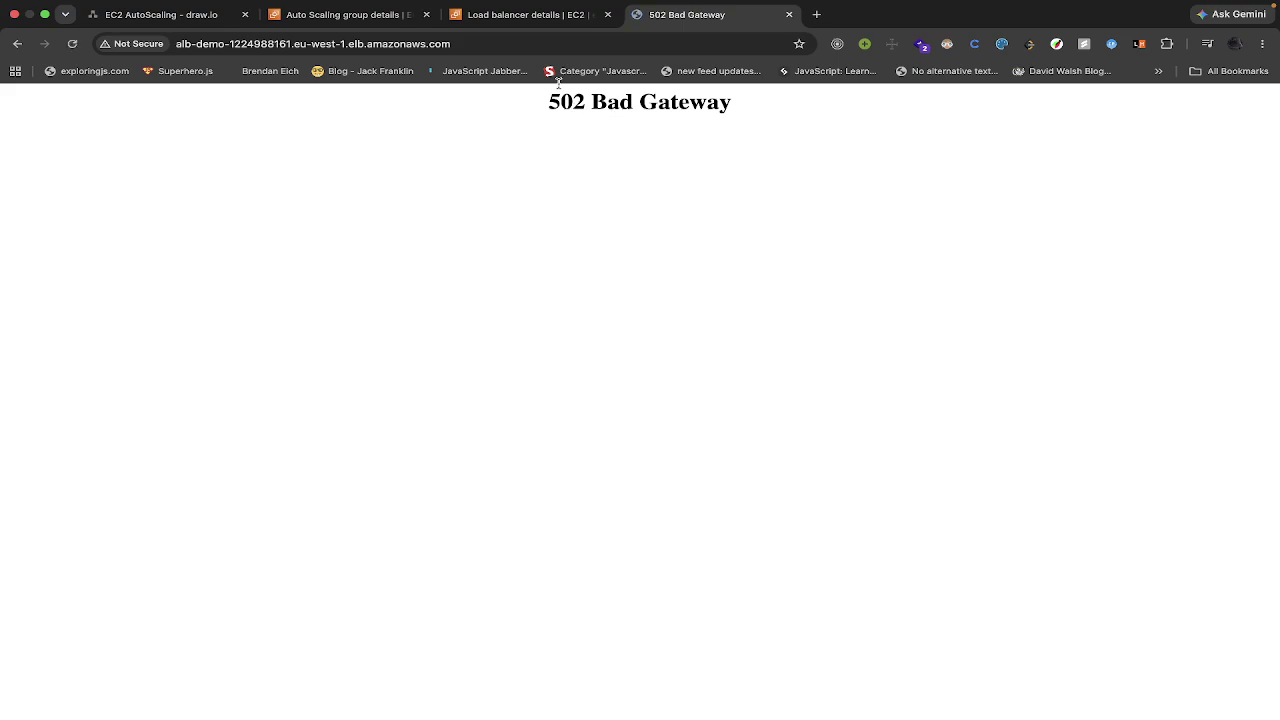
Step: Look back at the alb-demo details, return to the load balancer's web page and reload it
{"action": "left_click", "coordinate": [521, 16]}
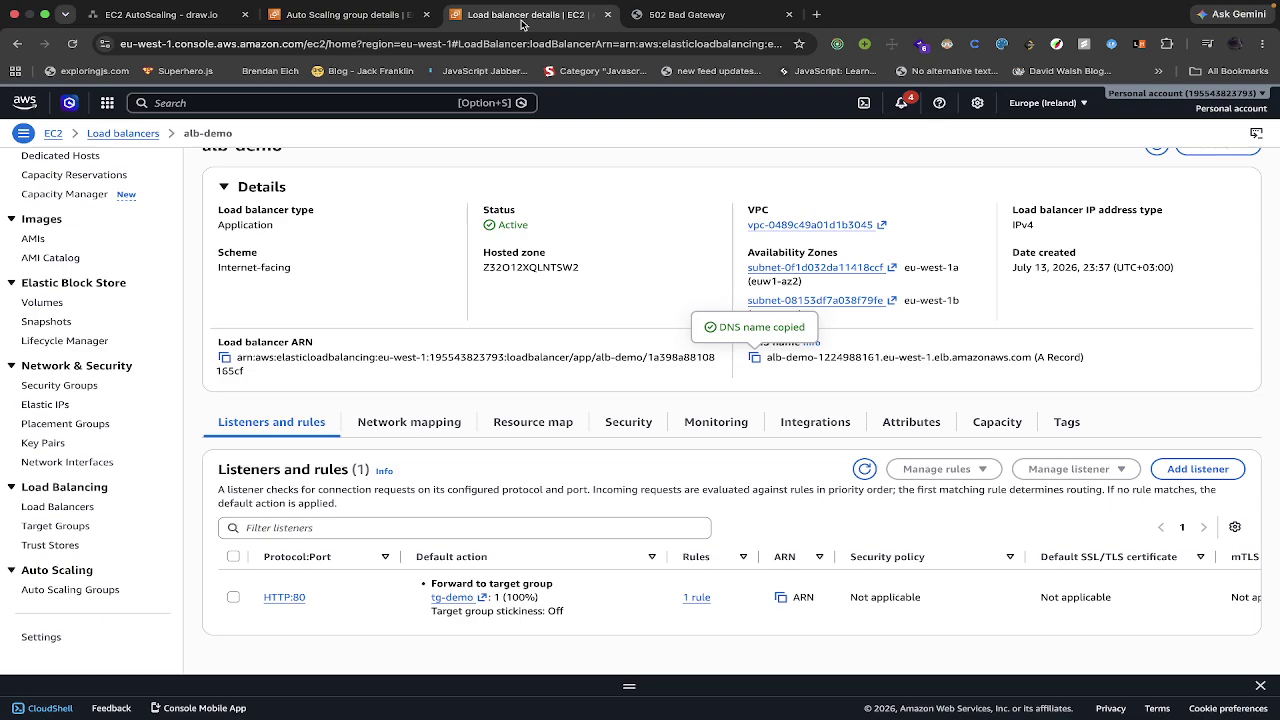
{"action": "left_click", "coordinate": [632, 14]}
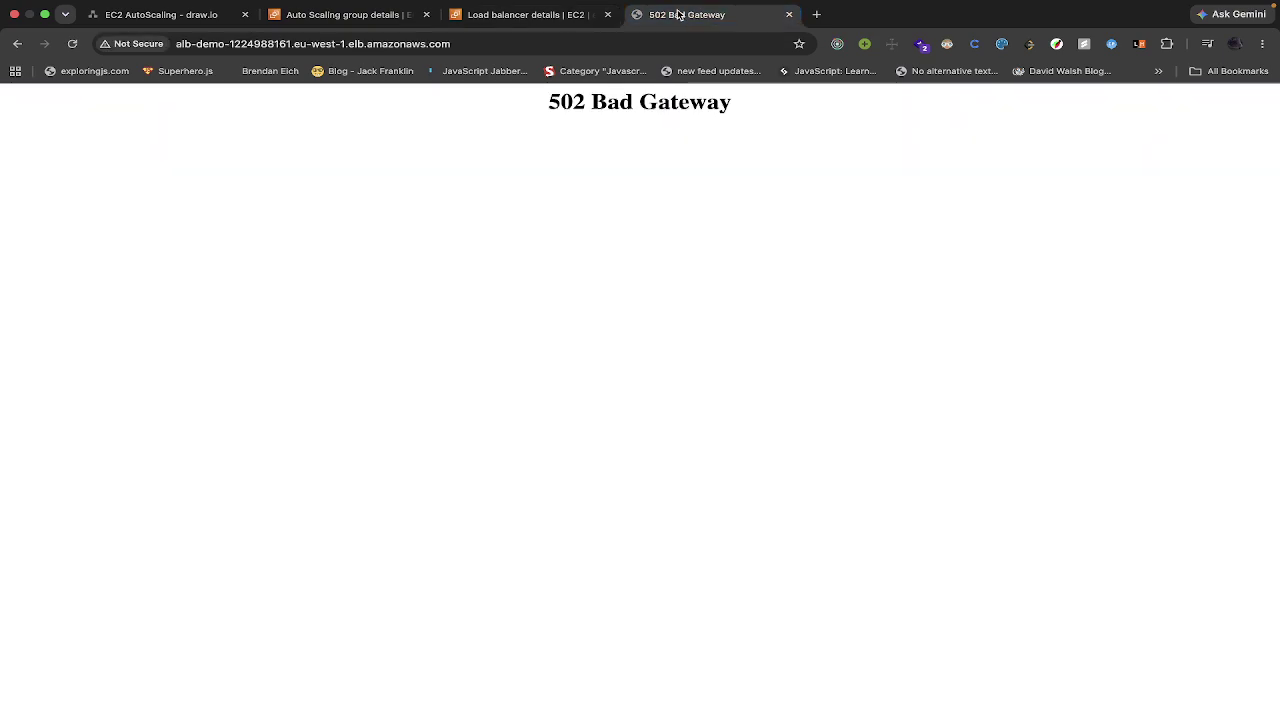
{"action": "left_click", "coordinate": [560, 14]}
{"action": "left_click", "coordinate": [663, 14]}
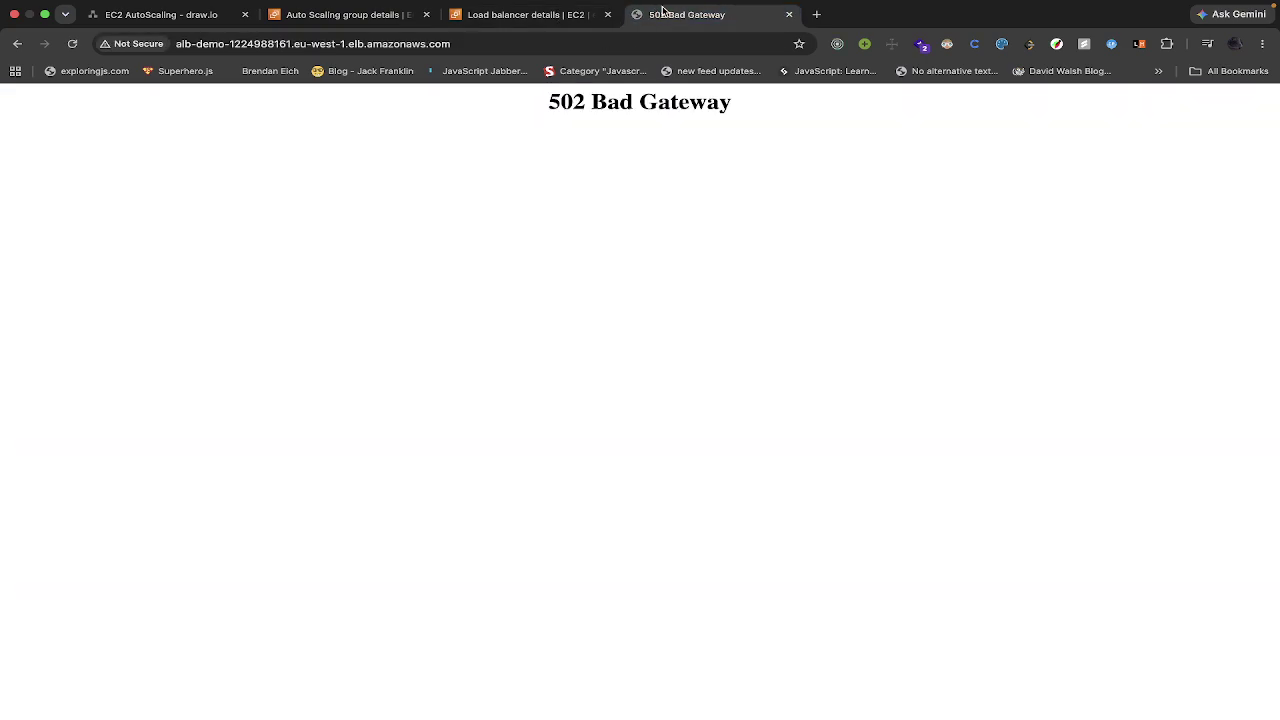
{"action": "left_click", "coordinate": [68, 44]}
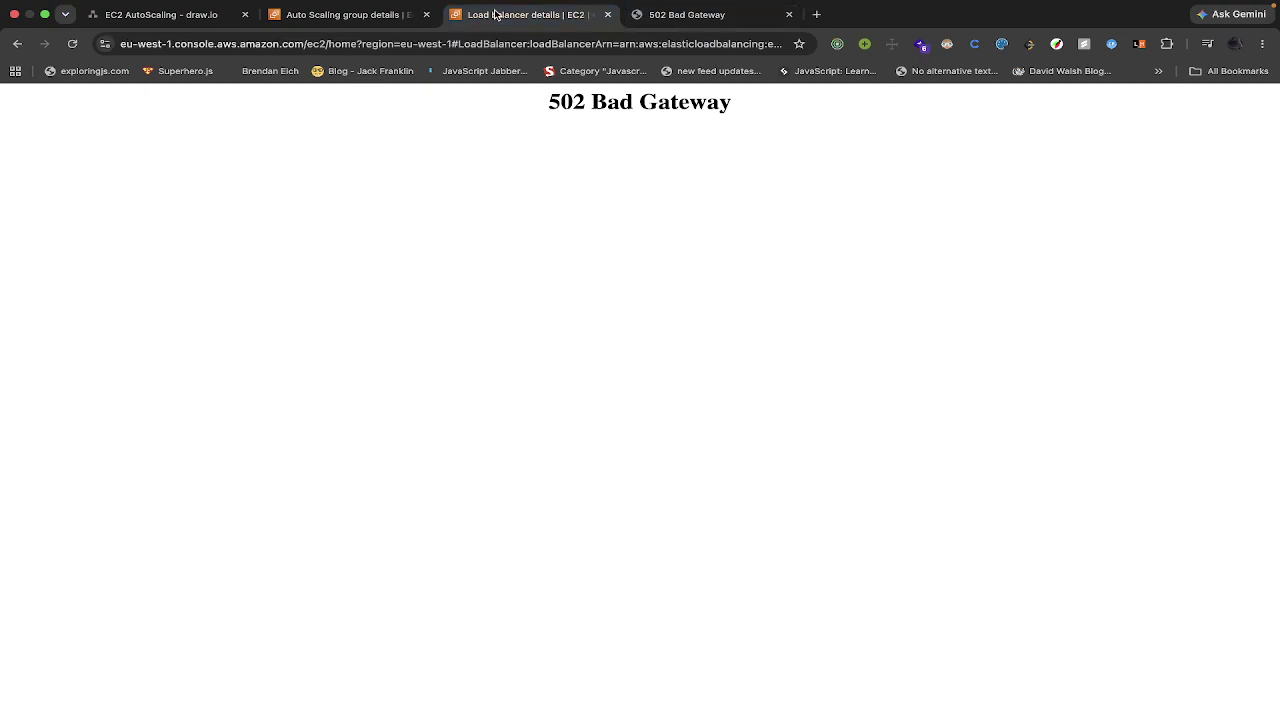
Step: Switch to the alb-demo details and open its security group sg demo from the security settings
{"action": "left_click", "coordinate": [490, 15]}
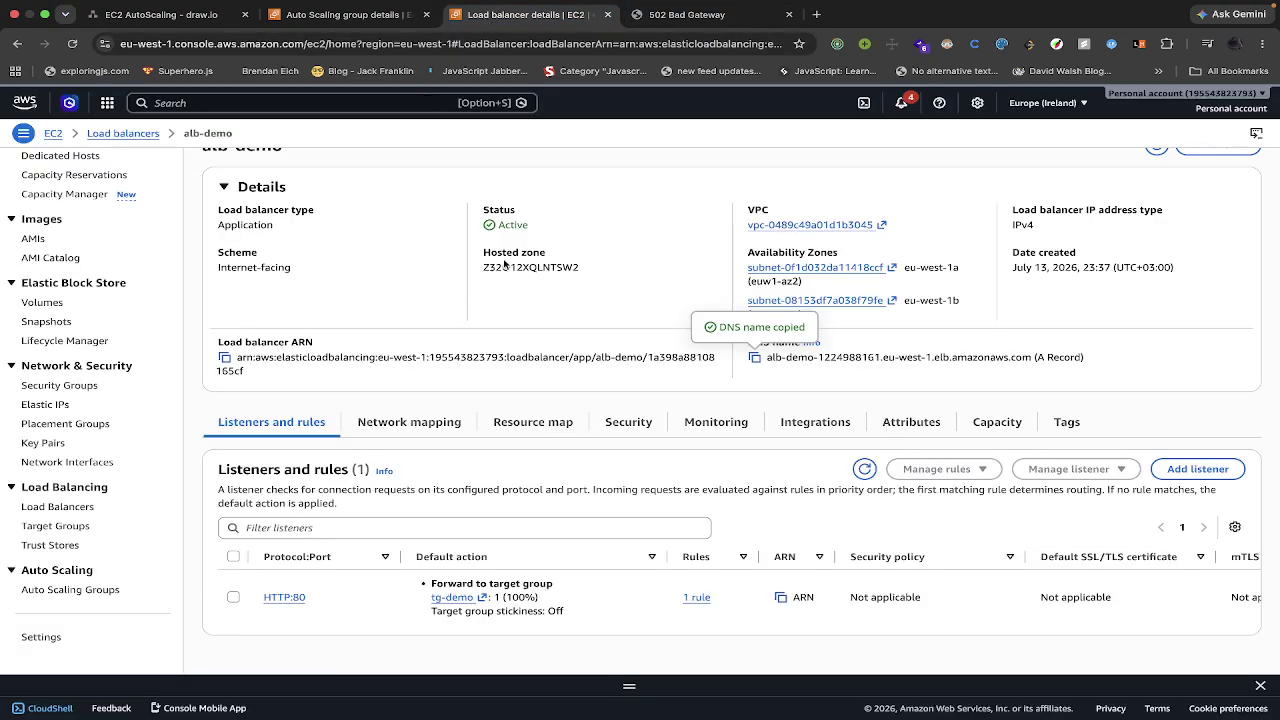
{"action": "left_click", "coordinate": [616, 421]}
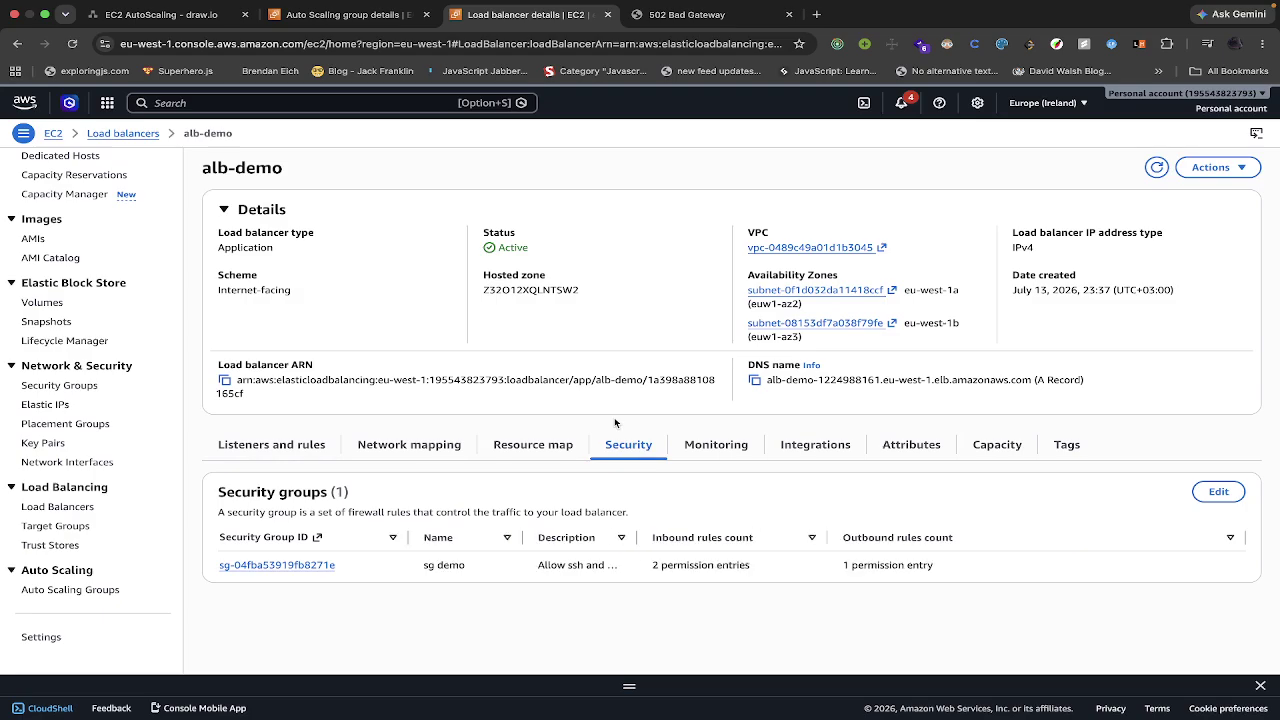
{"action": "left_click", "coordinate": [278, 566]}
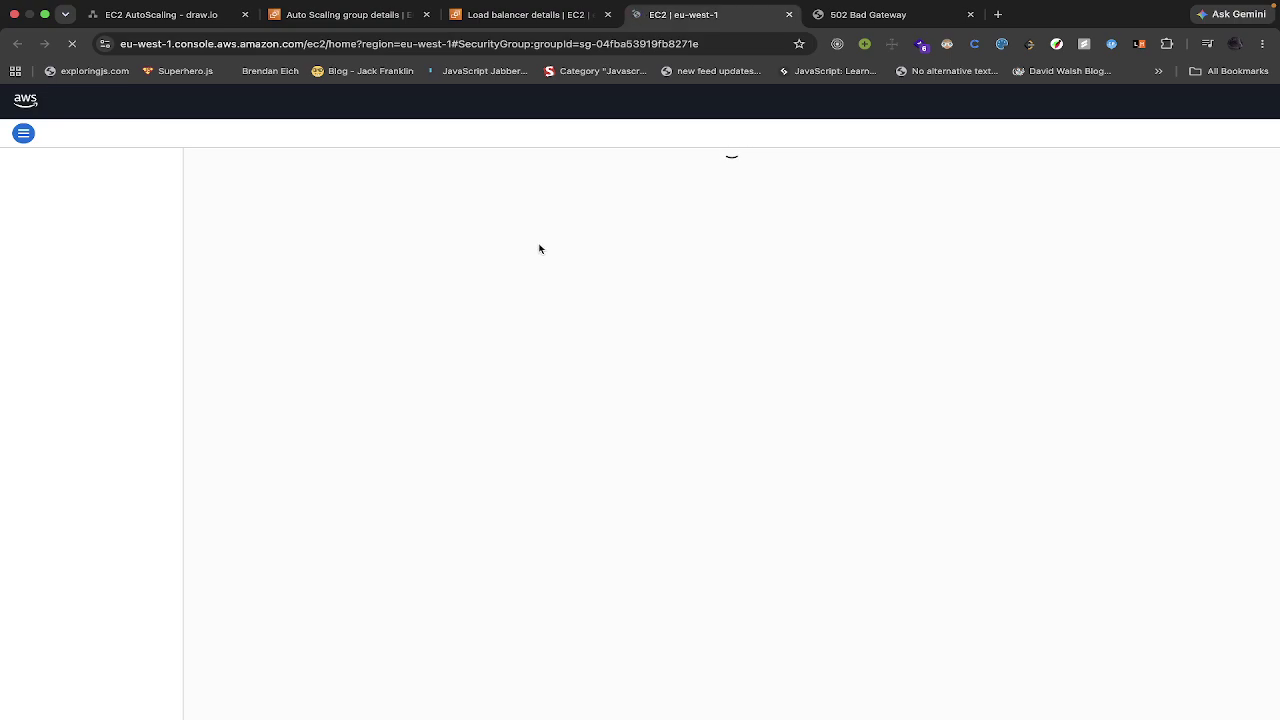
Step: Return to the alb-demo browser tab and open the details of the eu-west-1b instance from the instance list
{"action": "left_click", "coordinate": [518, 14]}
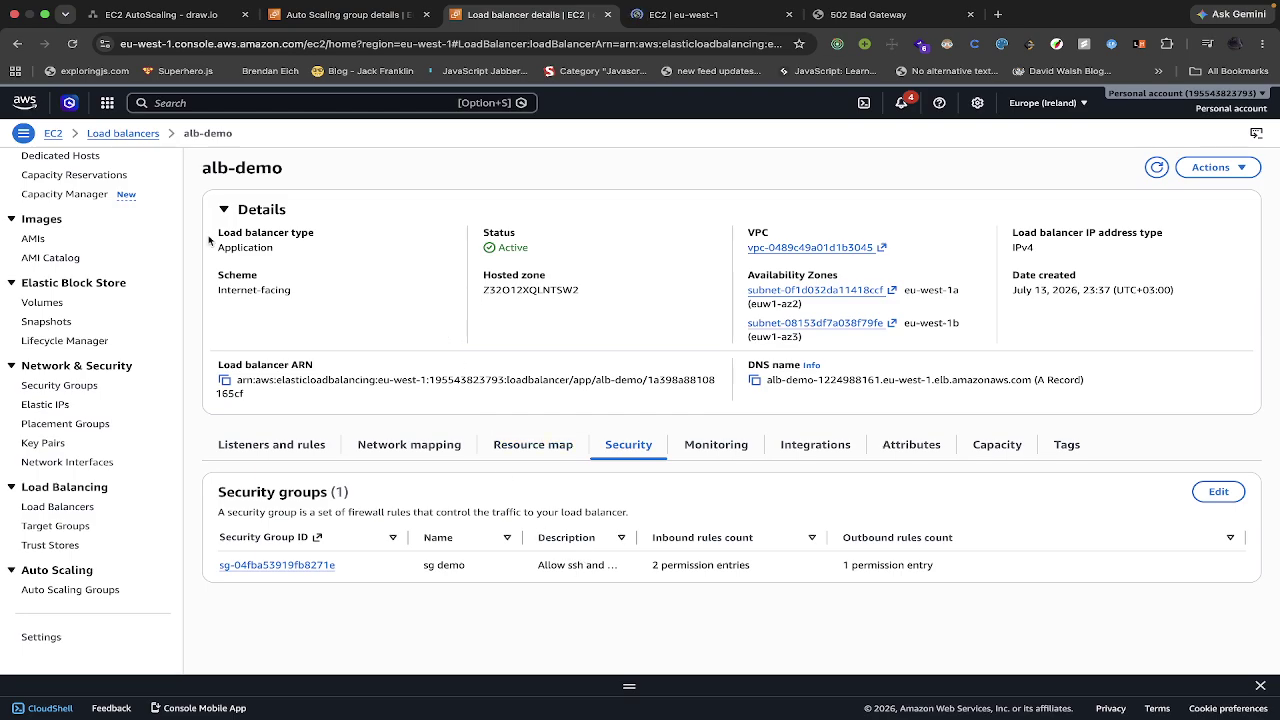
{"action": "scroll", "coordinate": [78, 232], "scroll_direction": "up", "scroll_amount": 3}
{"action": "scroll", "coordinate": [78, 232], "scroll_direction": "up", "scroll_amount": 1}
{"action": "left_click", "coordinate": [45, 281]}
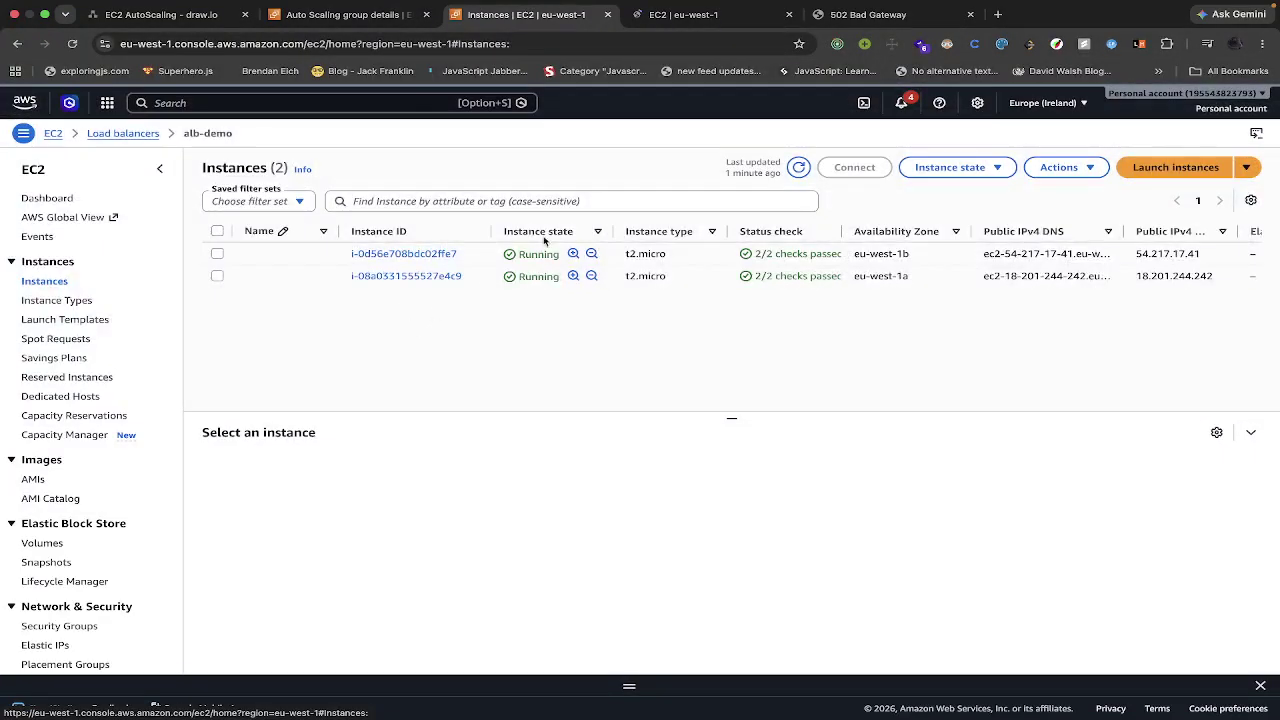
{"action": "left_click", "coordinate": [404, 254]}
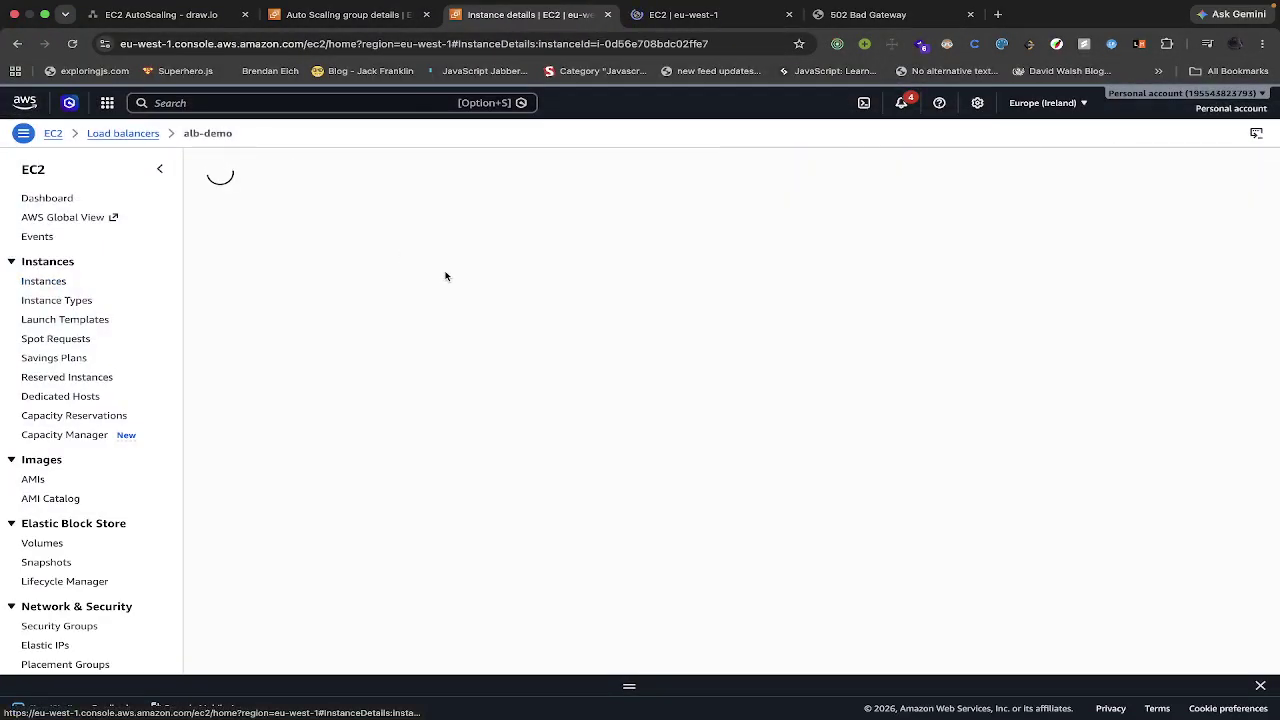
Step: Check the inbound rules of sg demo in its browser tab, and examine the security groups and rules of the eu-west-1b instance
{"action": "left_click", "coordinate": [677, 16]}
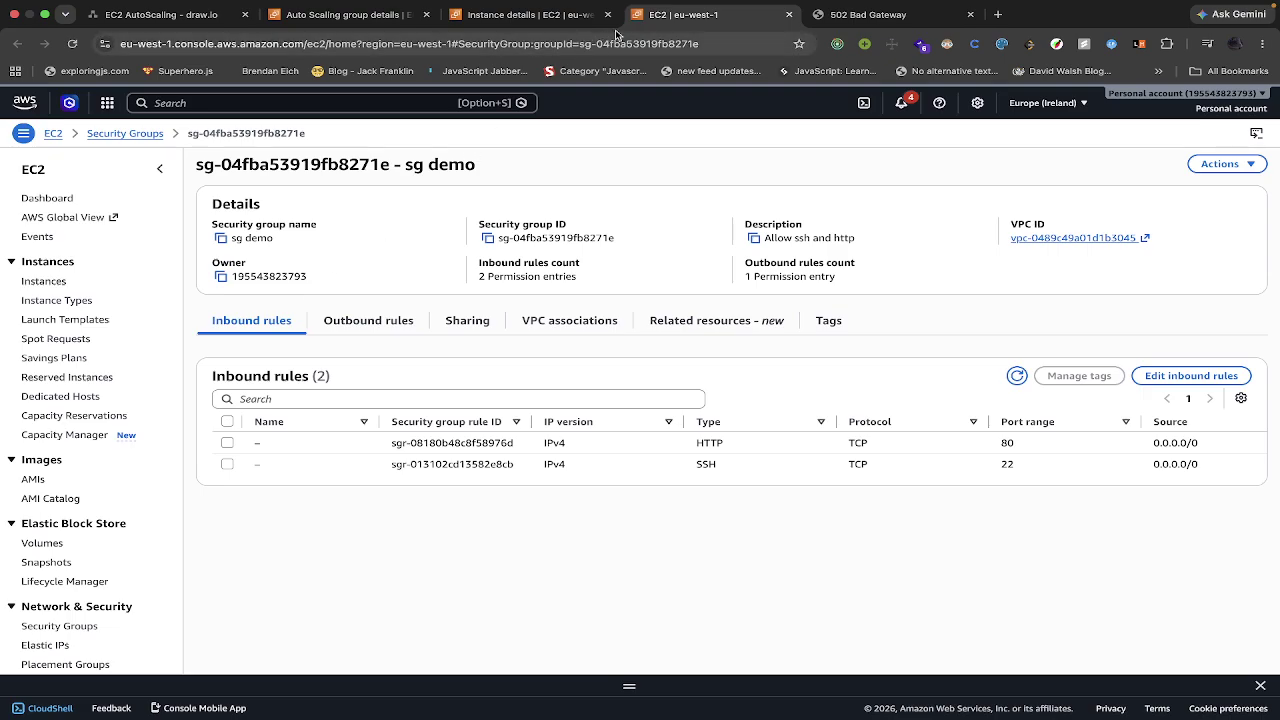
{"action": "left_click", "coordinate": [543, 17]}
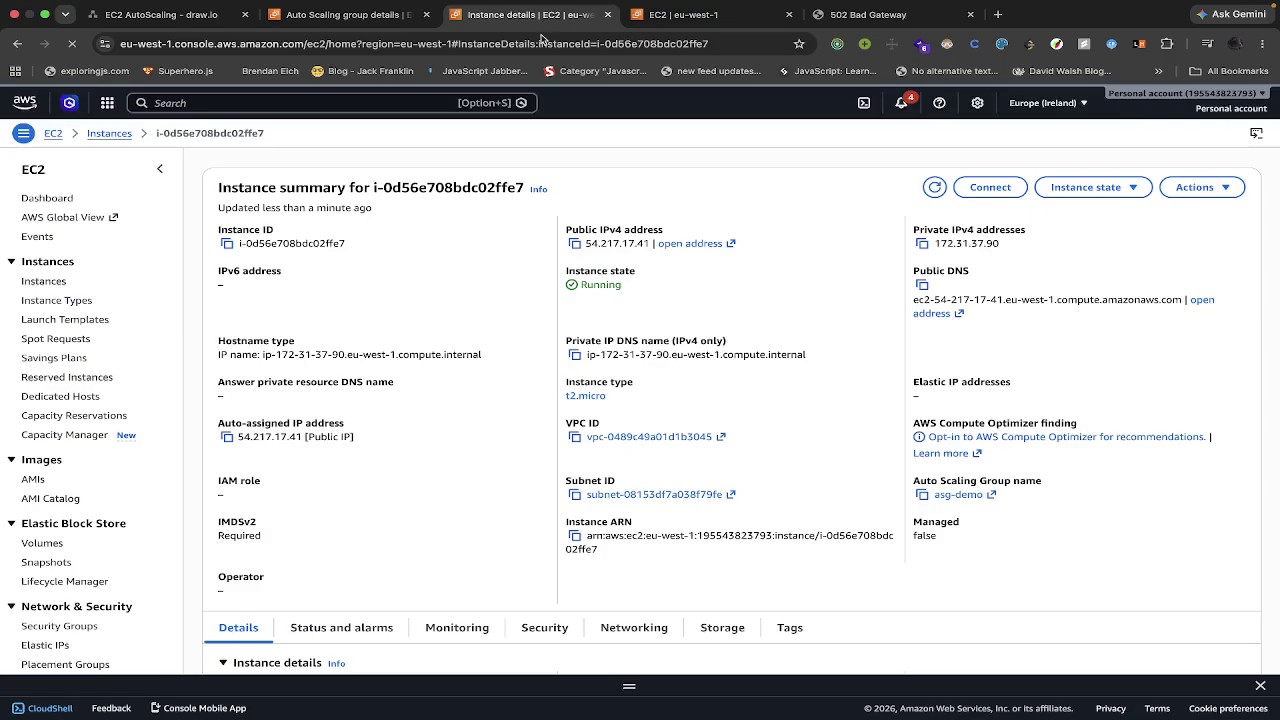
{"action": "left_click", "coordinate": [544, 627]}
{"action": "scroll", "coordinate": [540, 622], "scroll_direction": "down", "scroll_amount": 5}
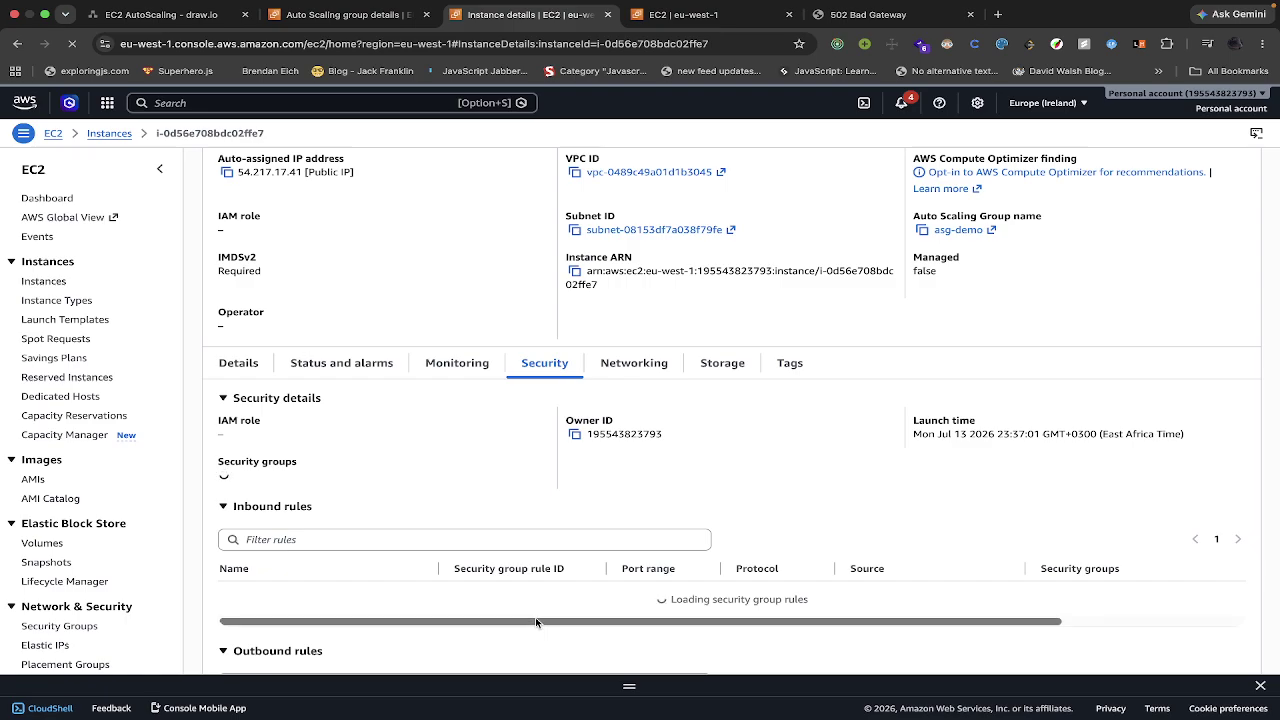
{"action": "scroll", "coordinate": [536, 623], "scroll_direction": "down", "scroll_amount": 1}
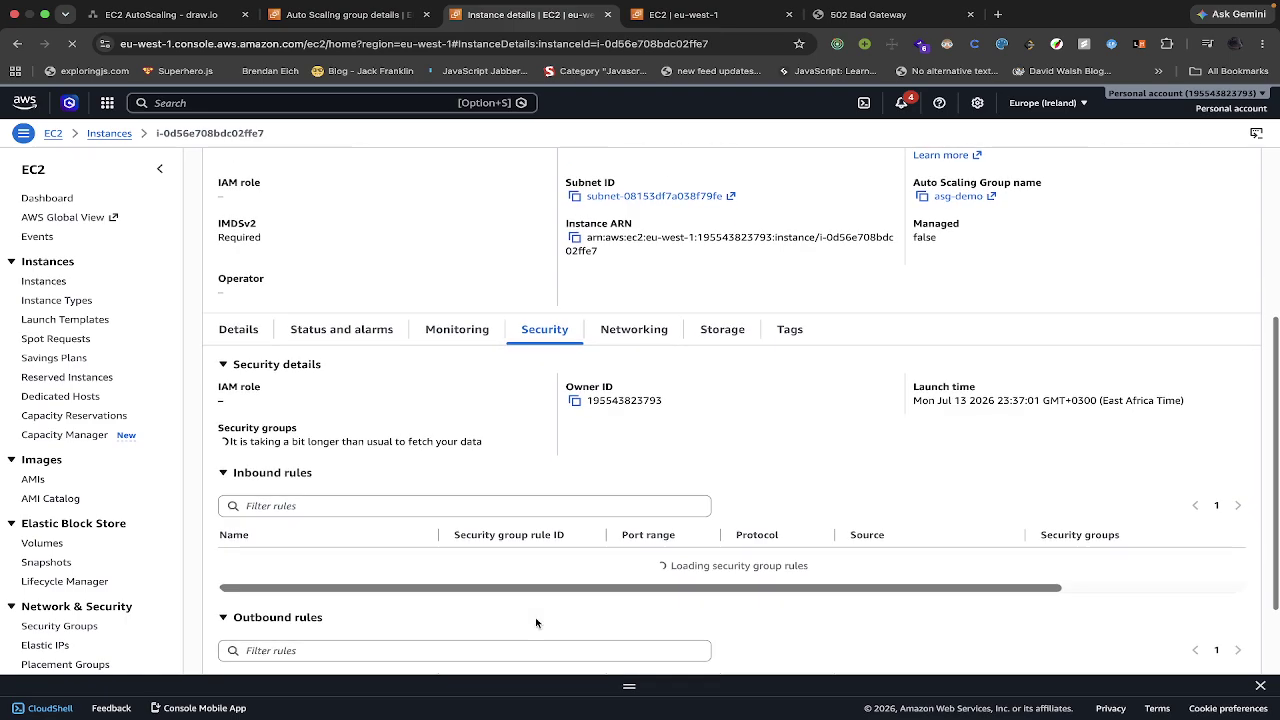
{"action": "scroll", "coordinate": [537, 624], "scroll_direction": "down", "scroll_amount": 2}
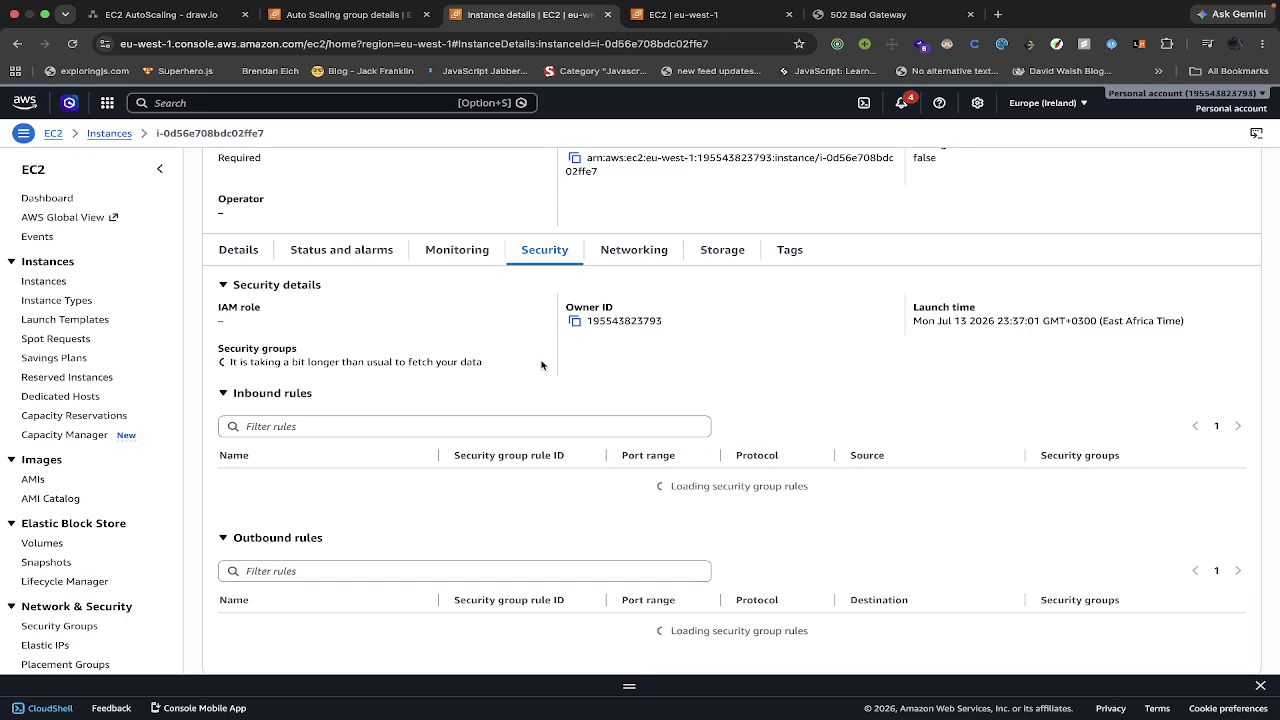
{"action": "scroll", "coordinate": [541, 365], "scroll_direction": "up", "scroll_amount": 3}
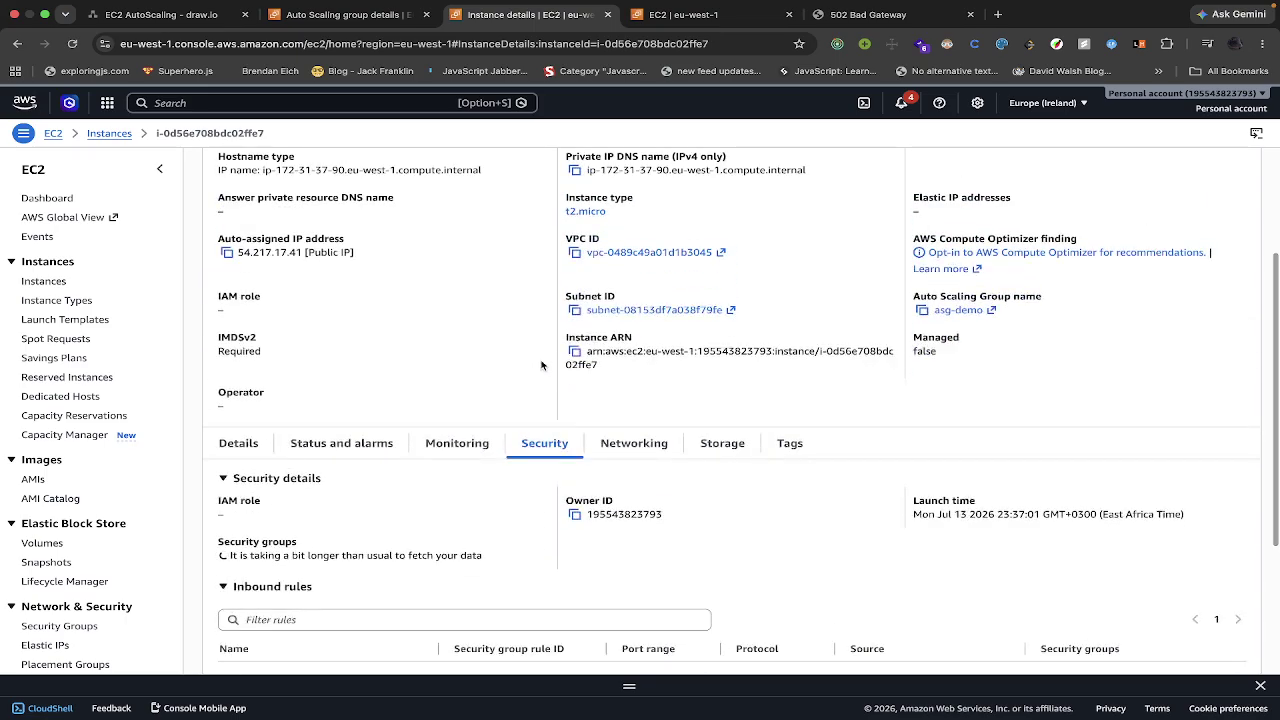
{"action": "scroll", "coordinate": [541, 365], "scroll_direction": "up", "scroll_amount": 1}
{"action": "scroll", "coordinate": [541, 365], "scroll_direction": "down", "scroll_amount": 2}
{"action": "scroll", "coordinate": [541, 365], "scroll_direction": "down", "scroll_amount": 2}
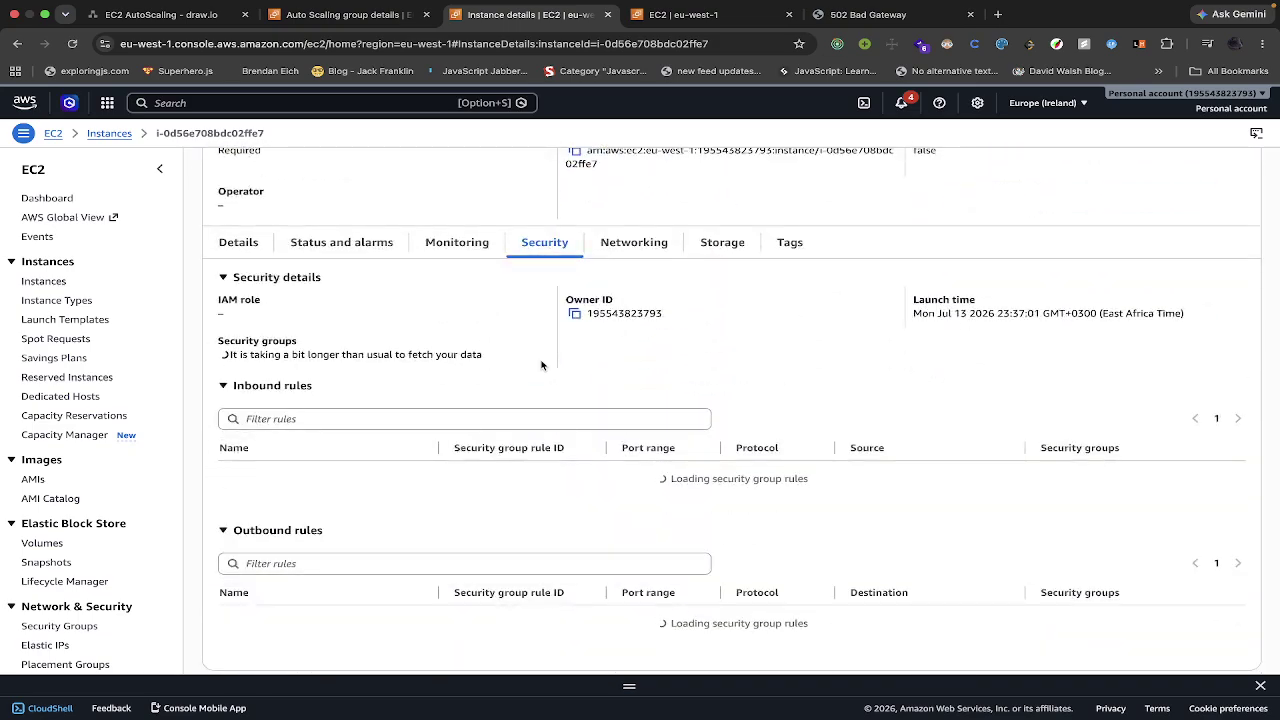
Step: Return to the load balancer's web page and reload it
{"action": "mouse_move", "coordinate": [855, 5]}
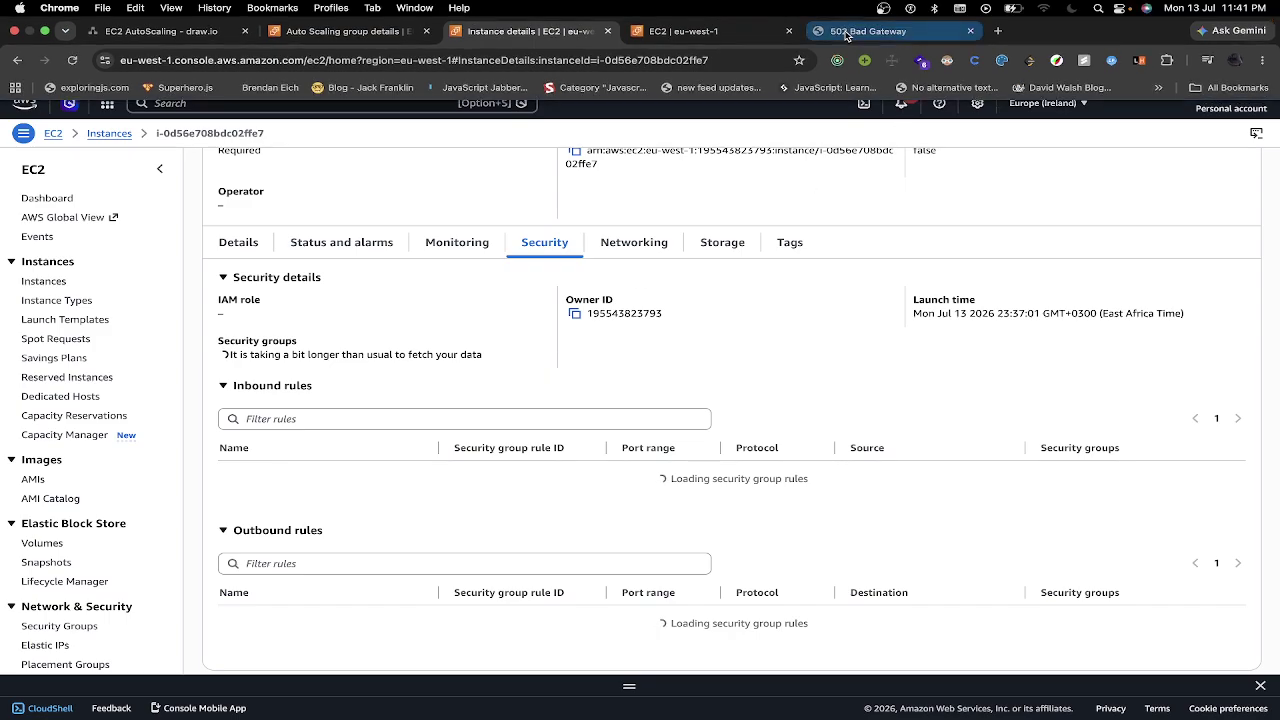
{"action": "left_click", "coordinate": [845, 35]}
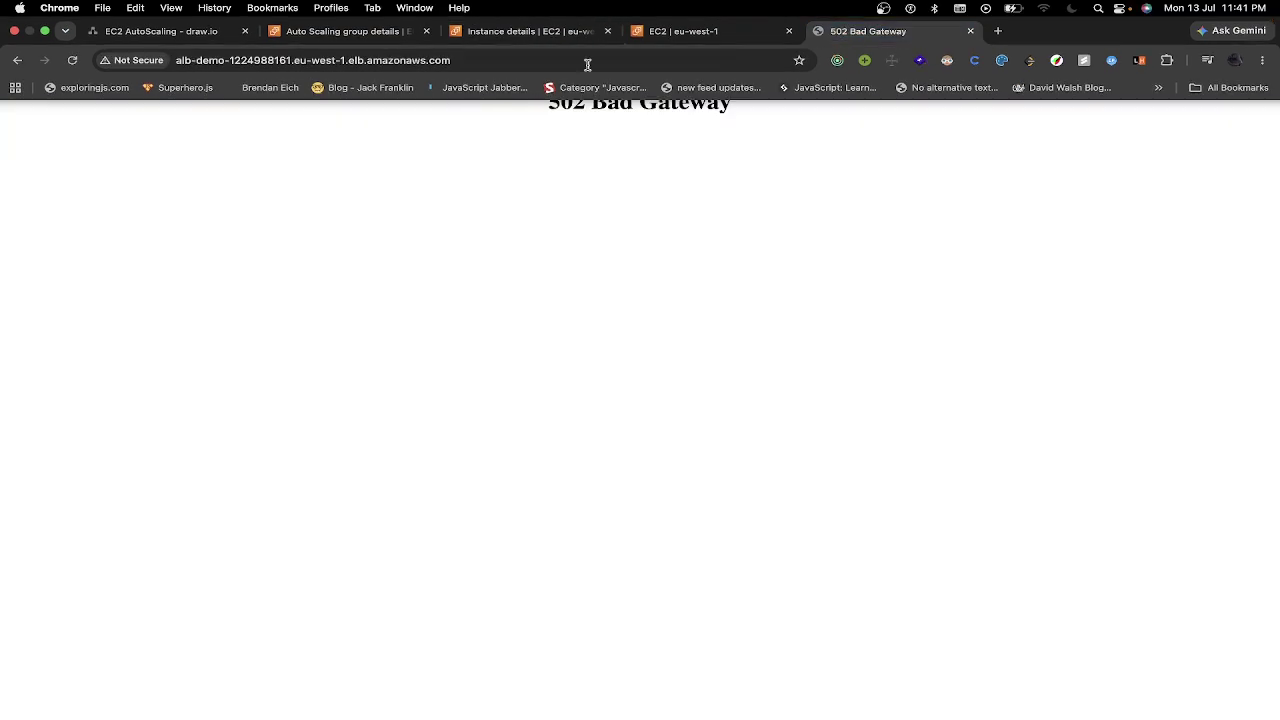
{"action": "left_click", "coordinate": [69, 61]}
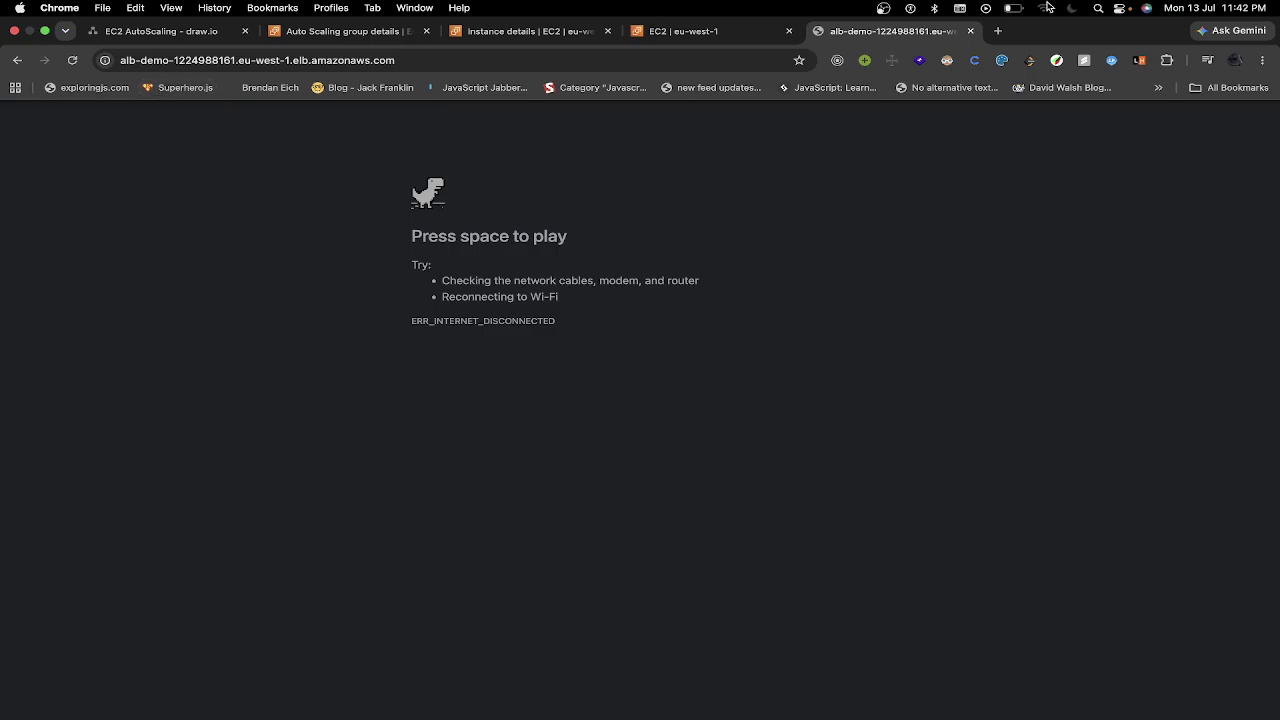
Step: Check the Mac's list of available Wi-Fi networks
{"action": "left_click", "coordinate": [1046, 8]}
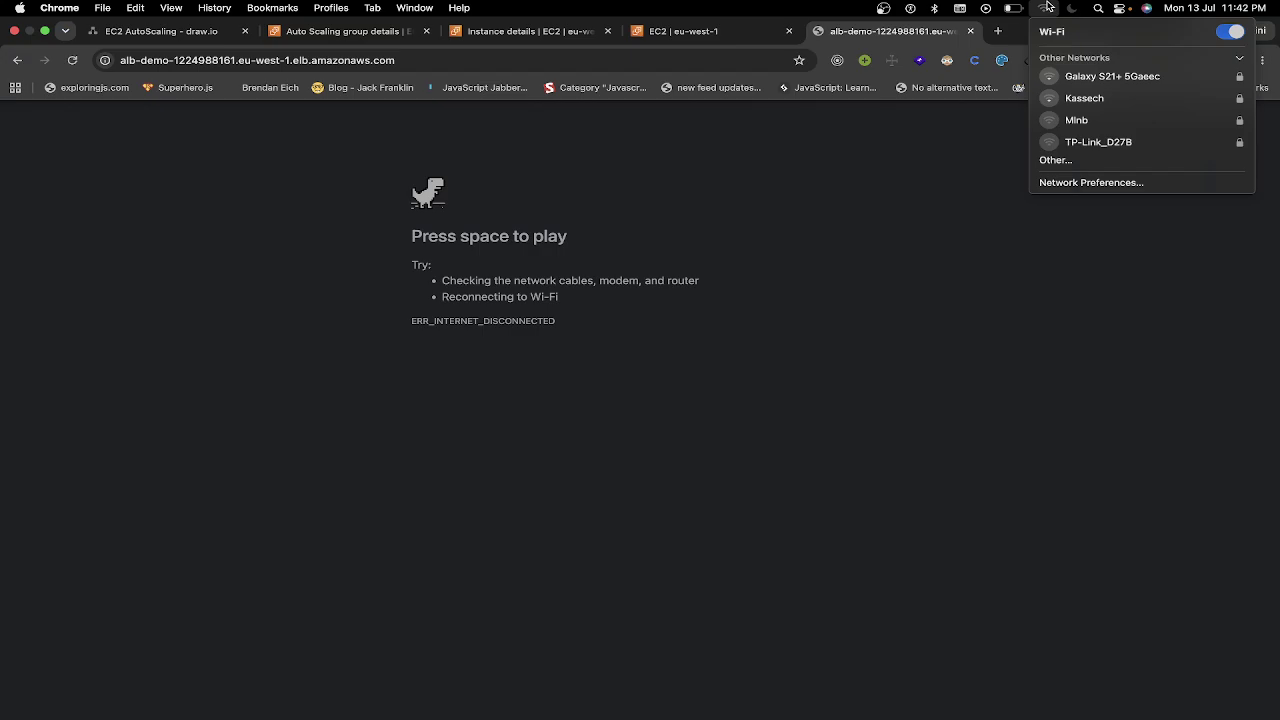
{"action": "left_click", "coordinate": [1046, 8]}
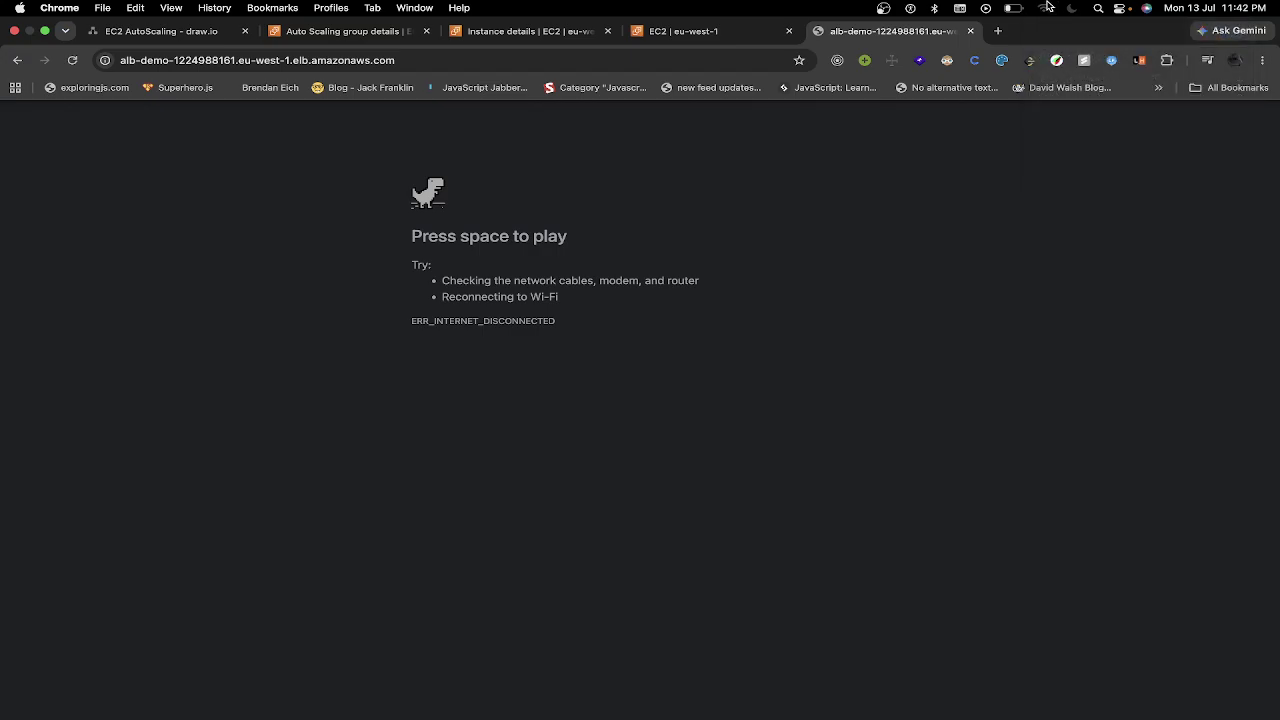
{"action": "left_click", "coordinate": [1046, 8]}
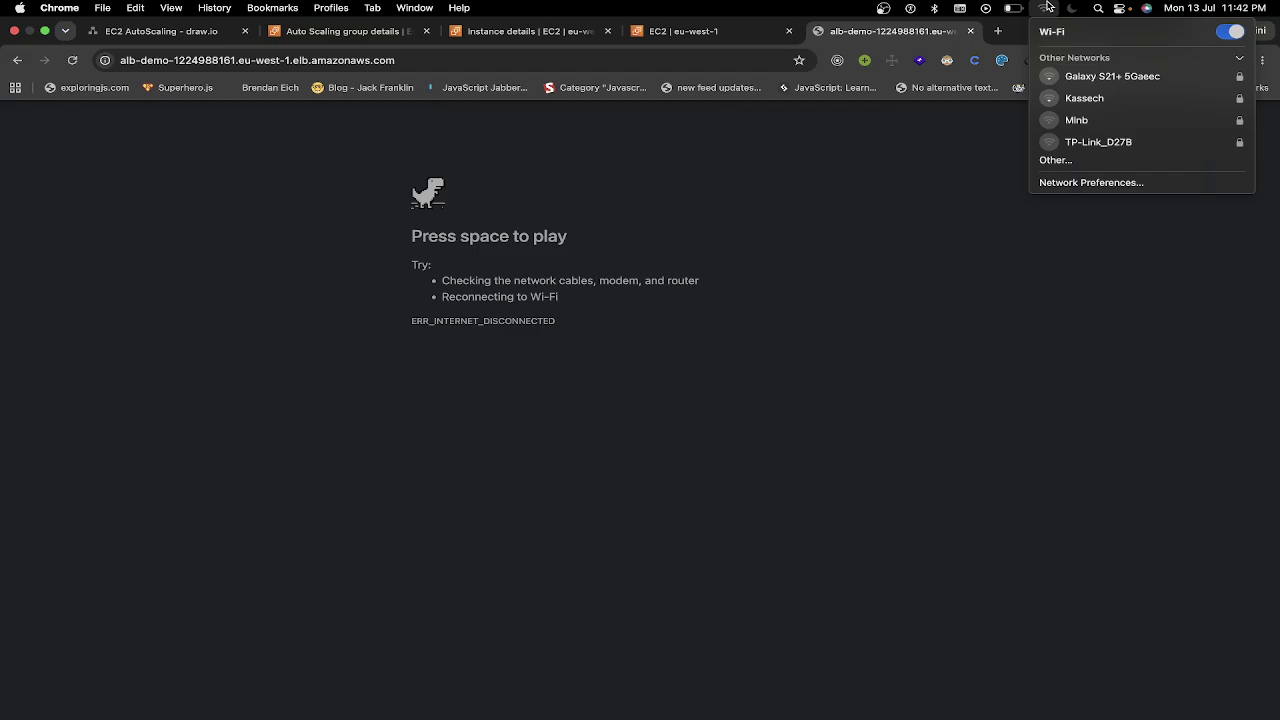
{"action": "left_click", "coordinate": [1046, 8]}
{"action": "left_click", "coordinate": [1046, 8]}
{"action": "left_click", "coordinate": [1040, 6]}
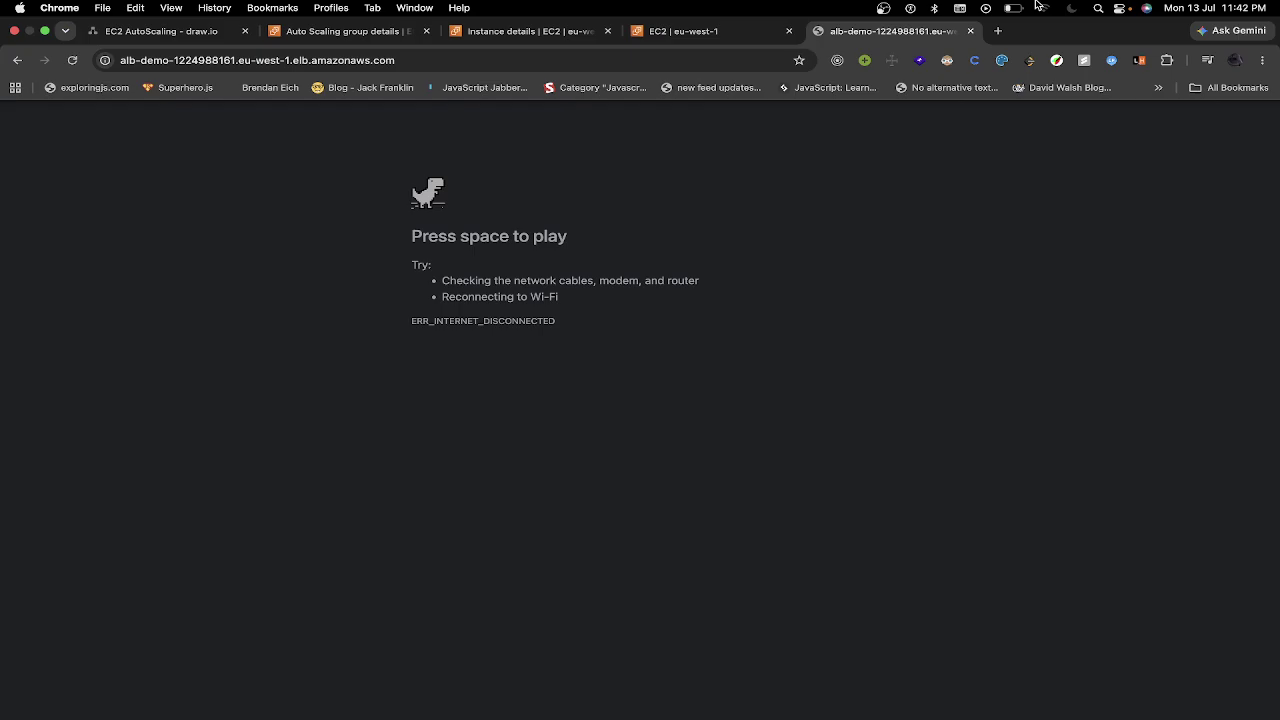
{"action": "left_click", "coordinate": [1040, 7]}
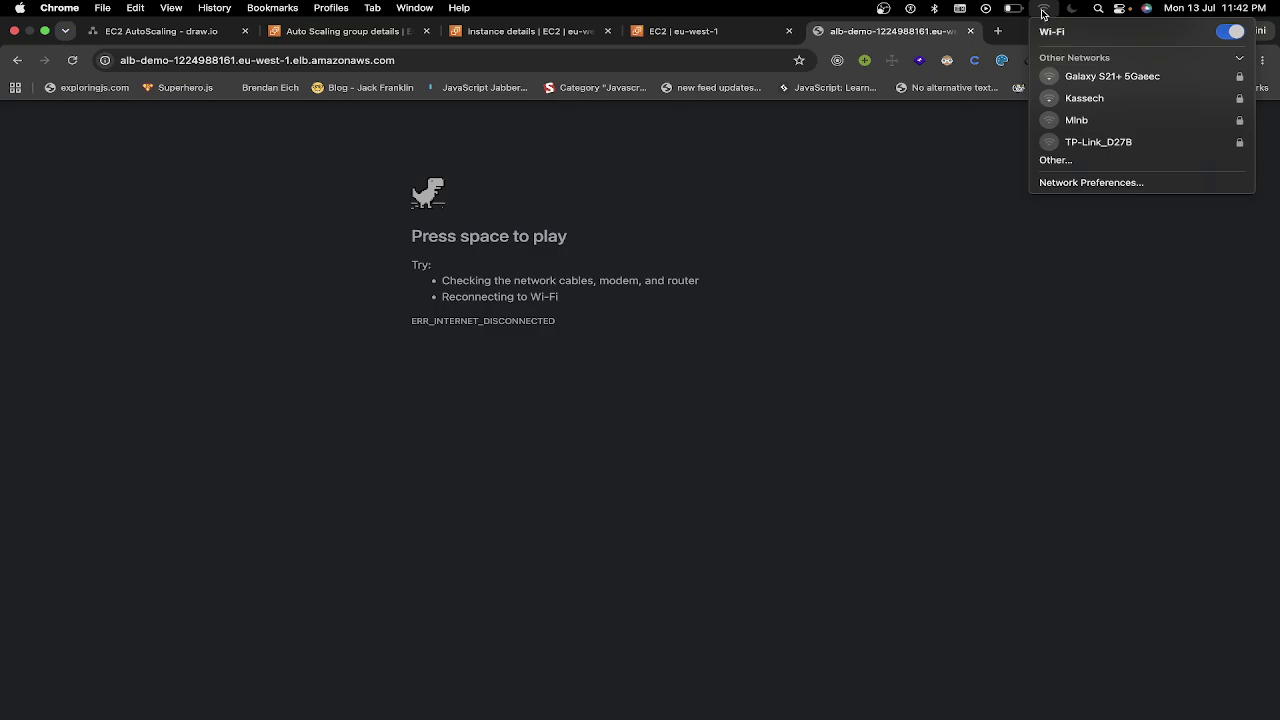
{"action": "left_click", "coordinate": [1042, 9]}
{"action": "left_click", "coordinate": [1042, 10]}
{"action": "left_click", "coordinate": [1042, 11]}
{"action": "left_click", "coordinate": [1042, 11]}
{"action": "left_click", "coordinate": [1042, 11]}
{"action": "left_click", "coordinate": [1042, 11]}
{"action": "left_click", "coordinate": [1043, 9]}
{"action": "left_click", "coordinate": [1043, 9]}
{"action": "left_click", "coordinate": [1043, 9]}
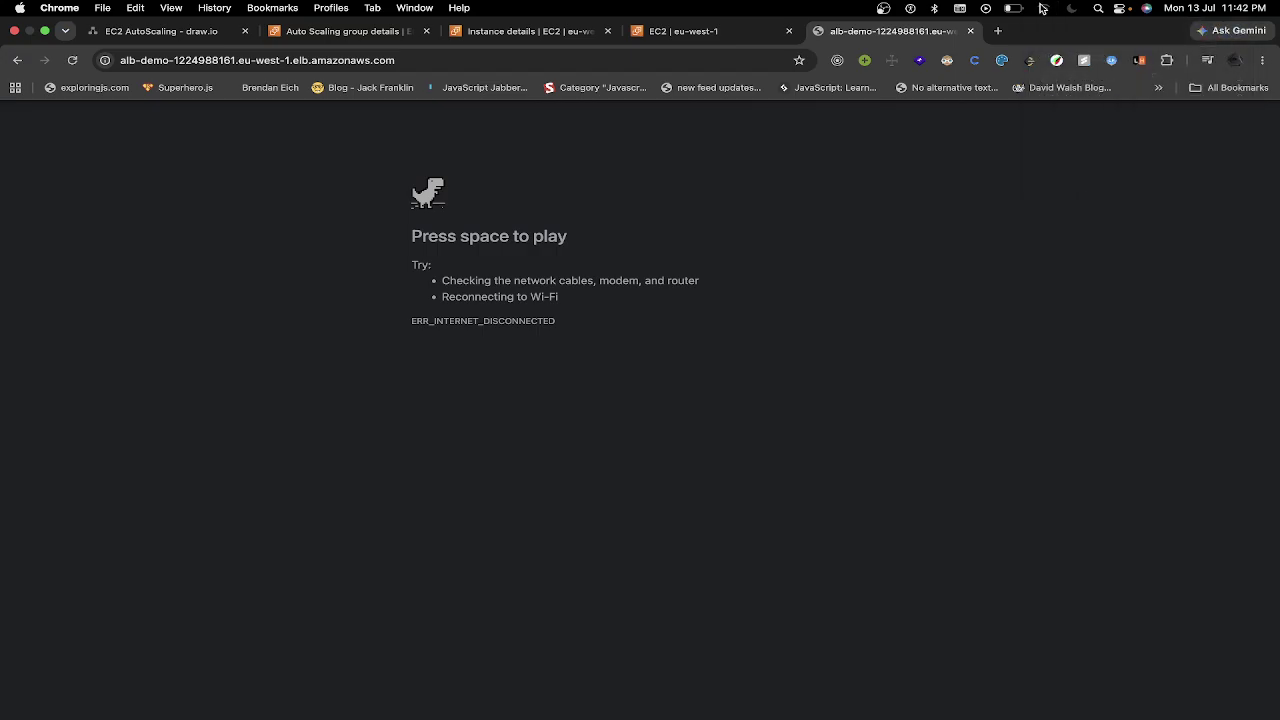
Step: Turn Wi-Fi off and back on, and reload the load balancer's web page
{"action": "left_click", "coordinate": [1043, 9]}
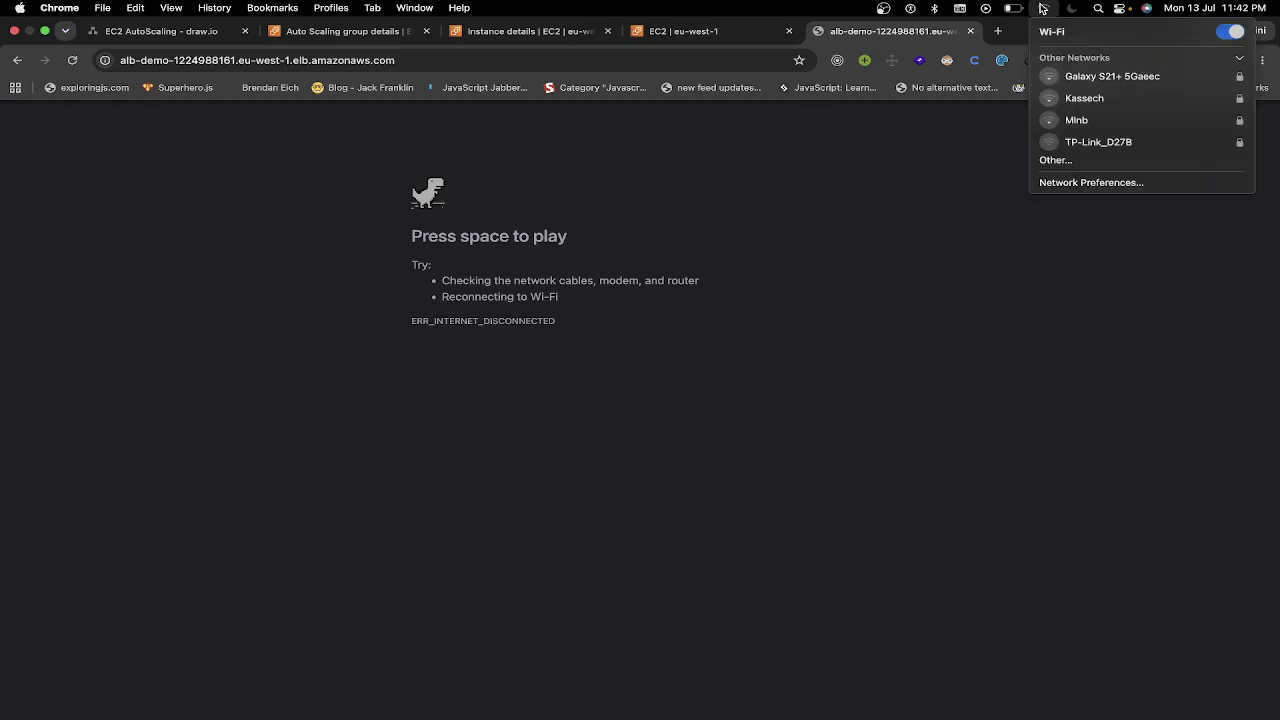
{"action": "left_click", "coordinate": [1231, 31]}
{"action": "left_click", "coordinate": [1231, 31]}
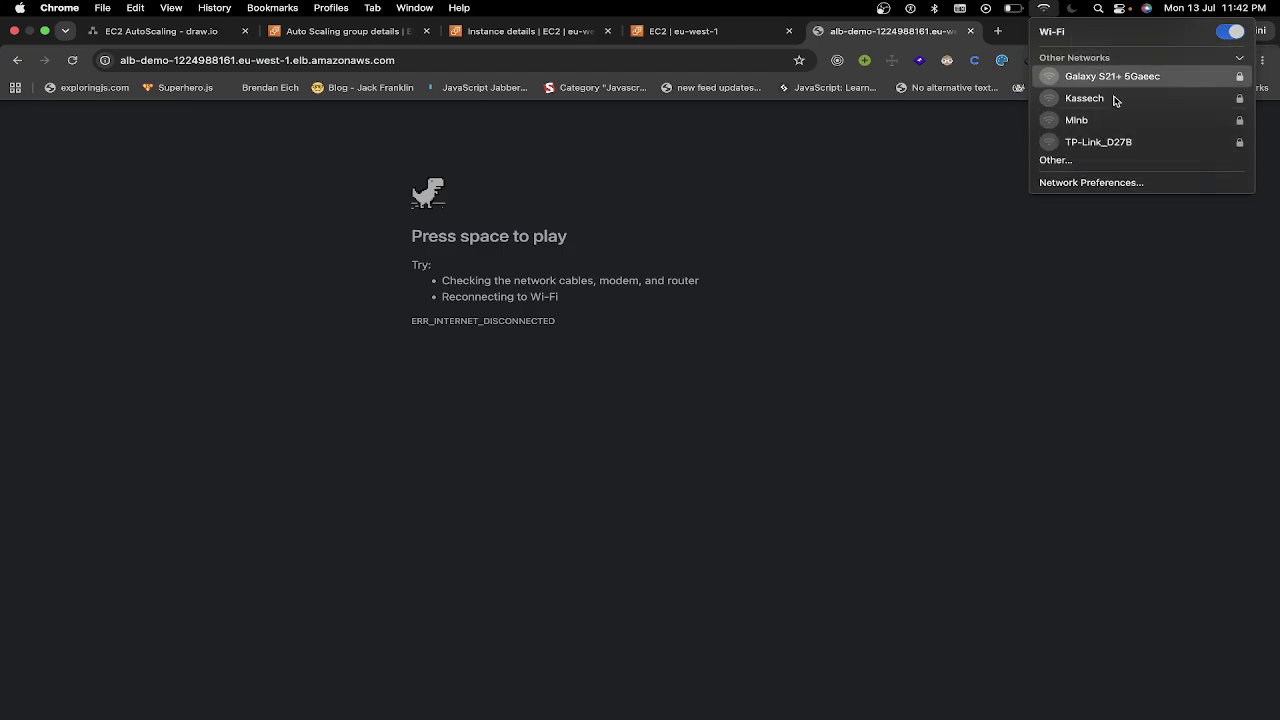
{"action": "left_click", "coordinate": [896, 165]}
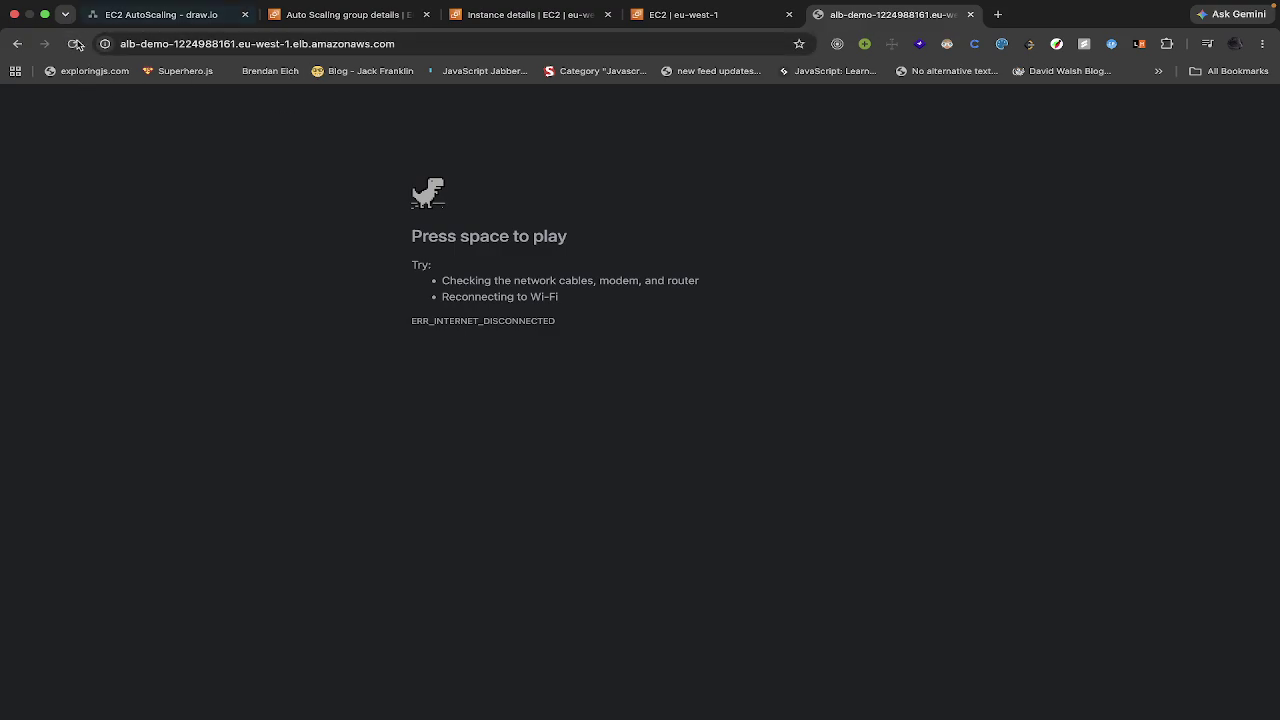
{"action": "left_click", "coordinate": [76, 44]}
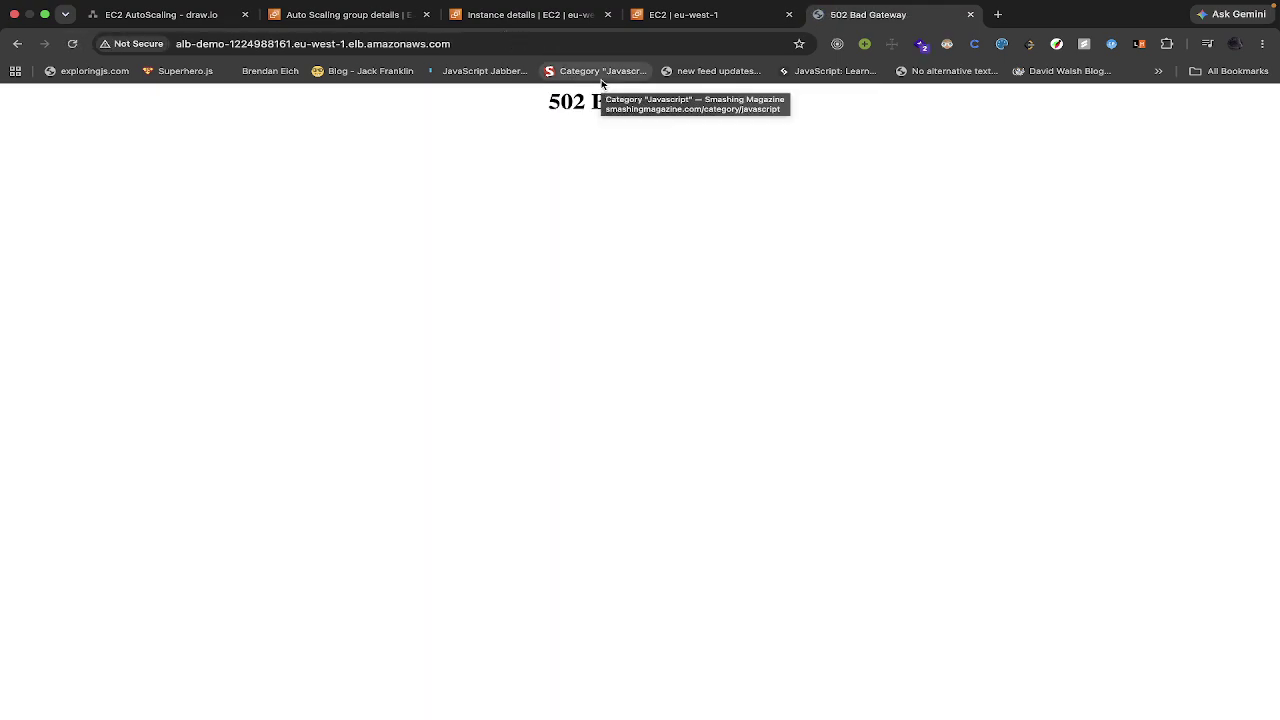
Step: Look at sg demo's inbound rules, then reload the eu-west-1b instance's details and examine its security groups and rules
{"action": "left_click", "coordinate": [677, 14]}
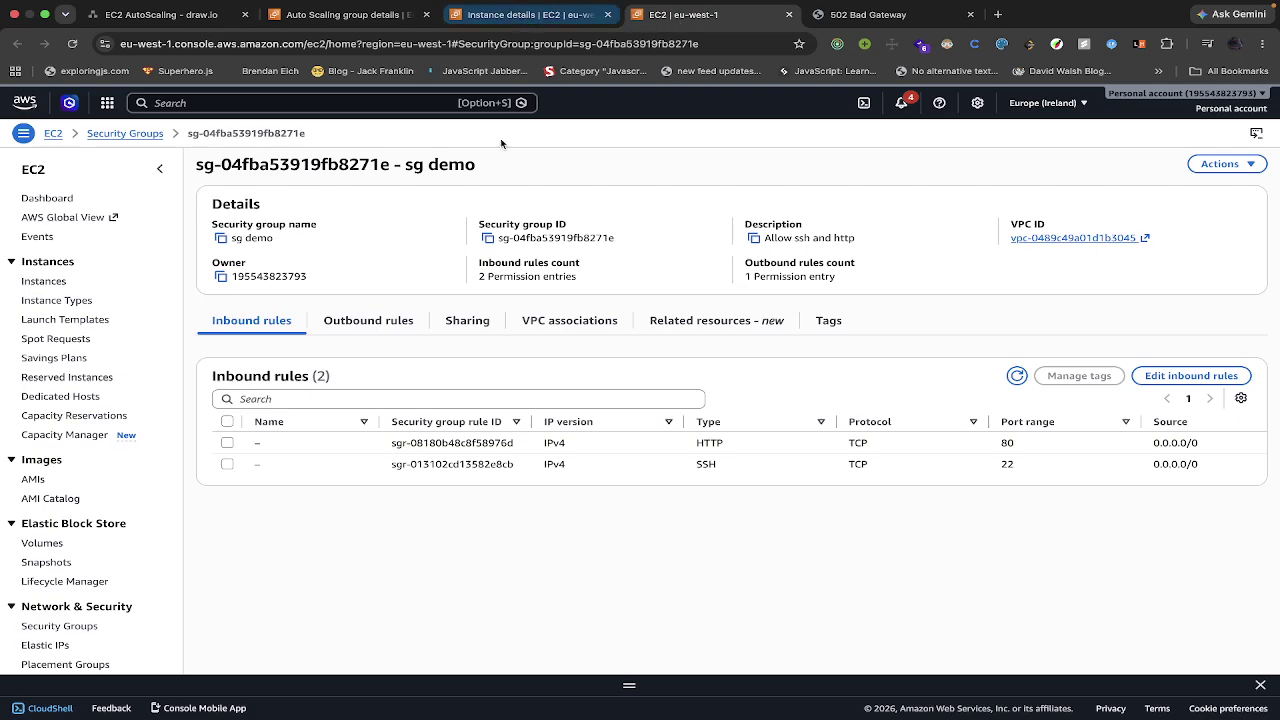
{"action": "left_click", "coordinate": [524, 16]}
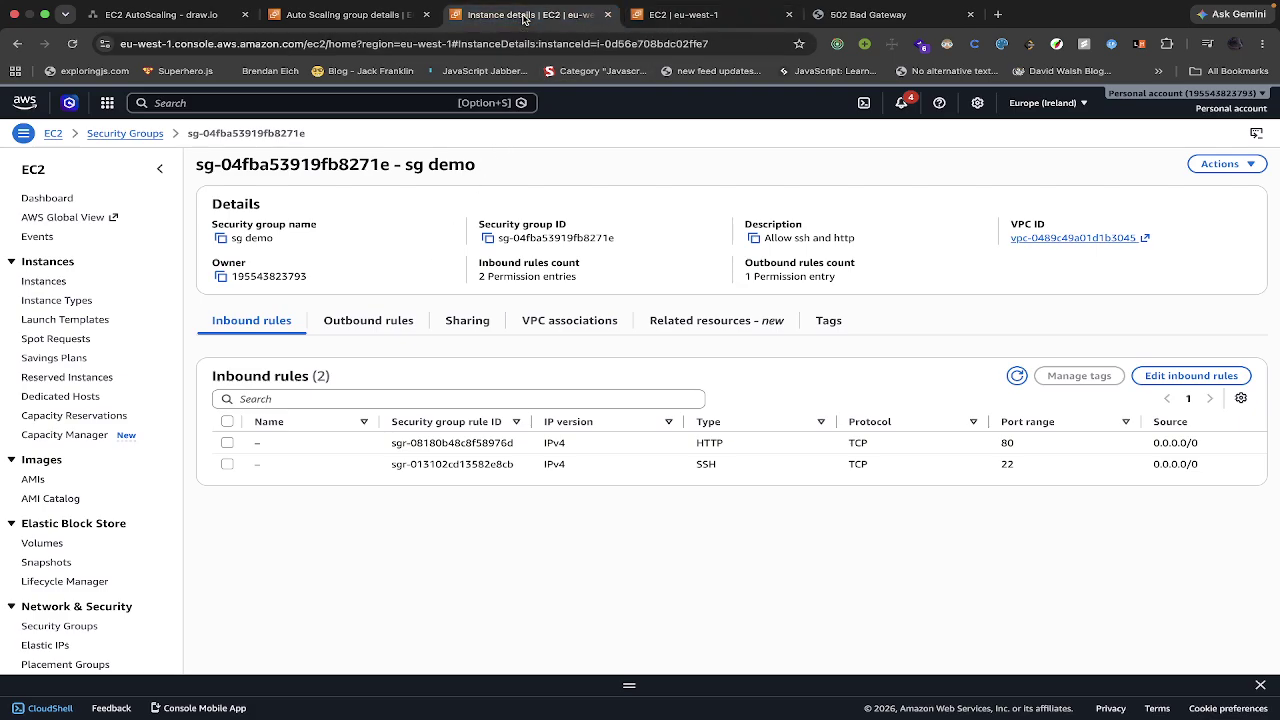
{"action": "left_click", "coordinate": [72, 44]}
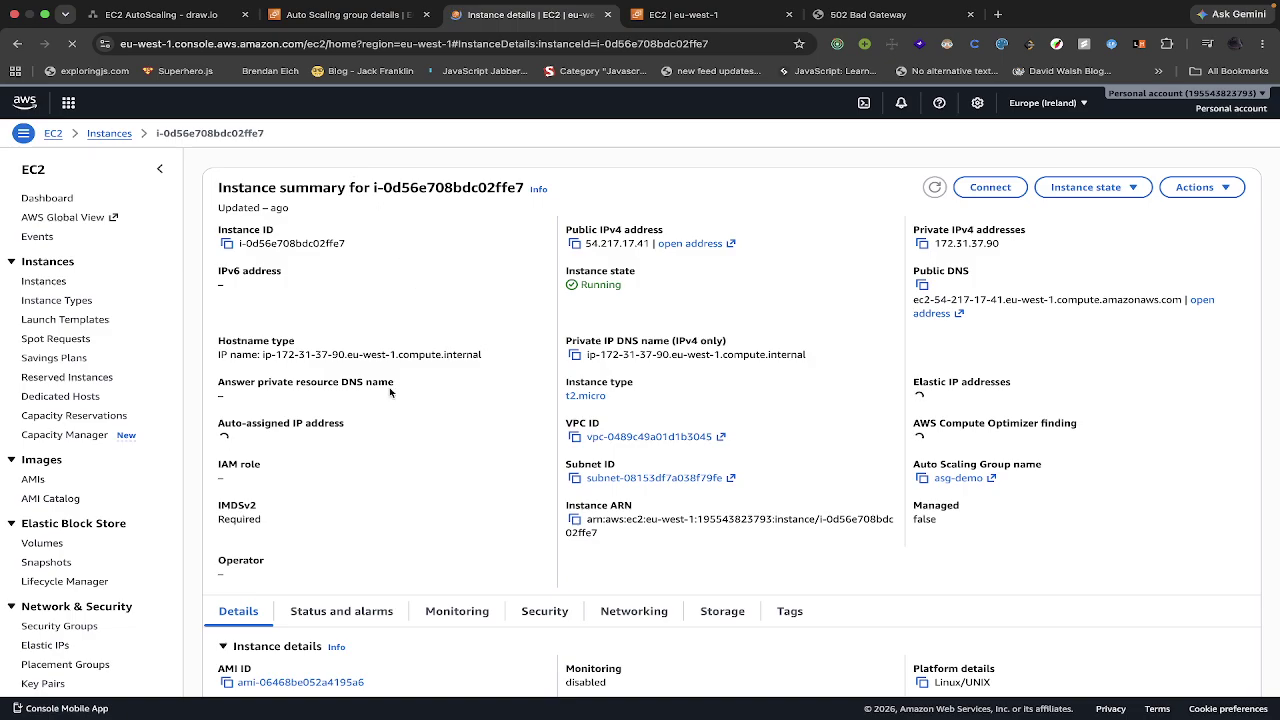
{"action": "scroll", "coordinate": [390, 392], "scroll_direction": "down", "scroll_amount": 2}
{"action": "scroll", "coordinate": [390, 392], "scroll_direction": "down", "scroll_amount": 2}
{"action": "left_click", "coordinate": [541, 454]}
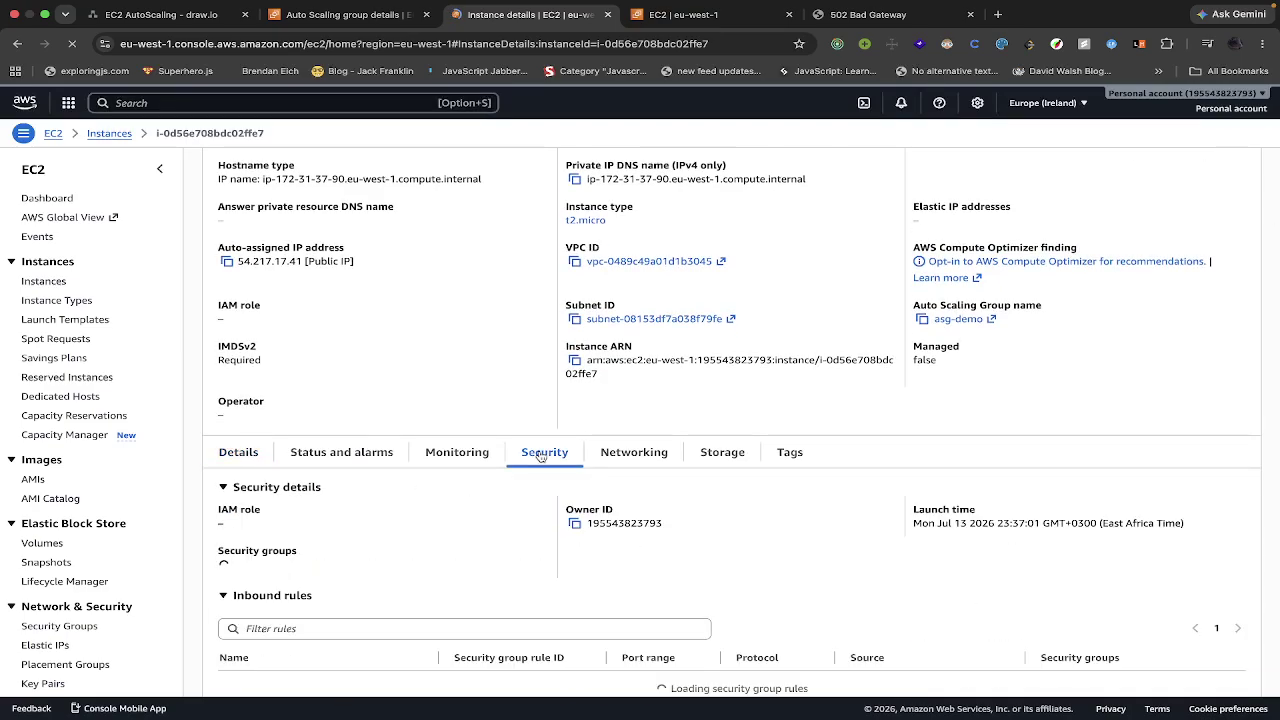
{"action": "scroll", "coordinate": [590, 458], "scroll_direction": "down", "scroll_amount": 4}
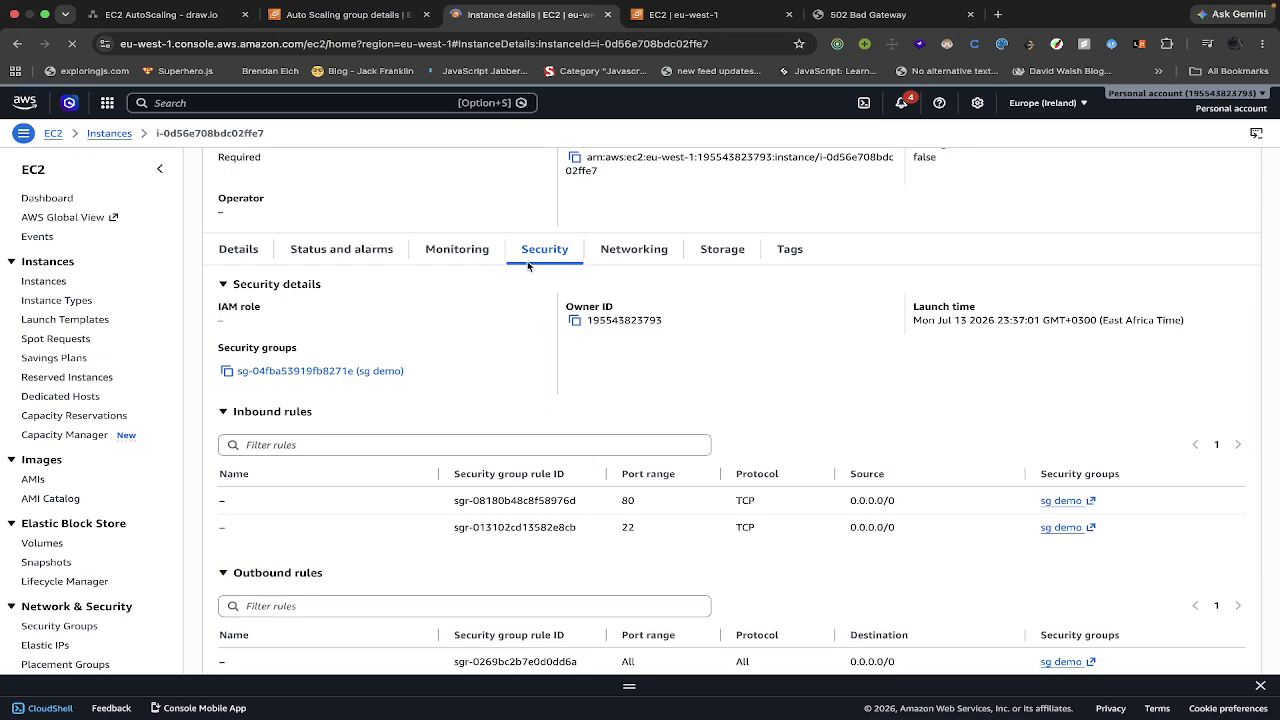
{"action": "scroll", "coordinate": [529, 229], "scroll_direction": "up", "scroll_amount": 5}
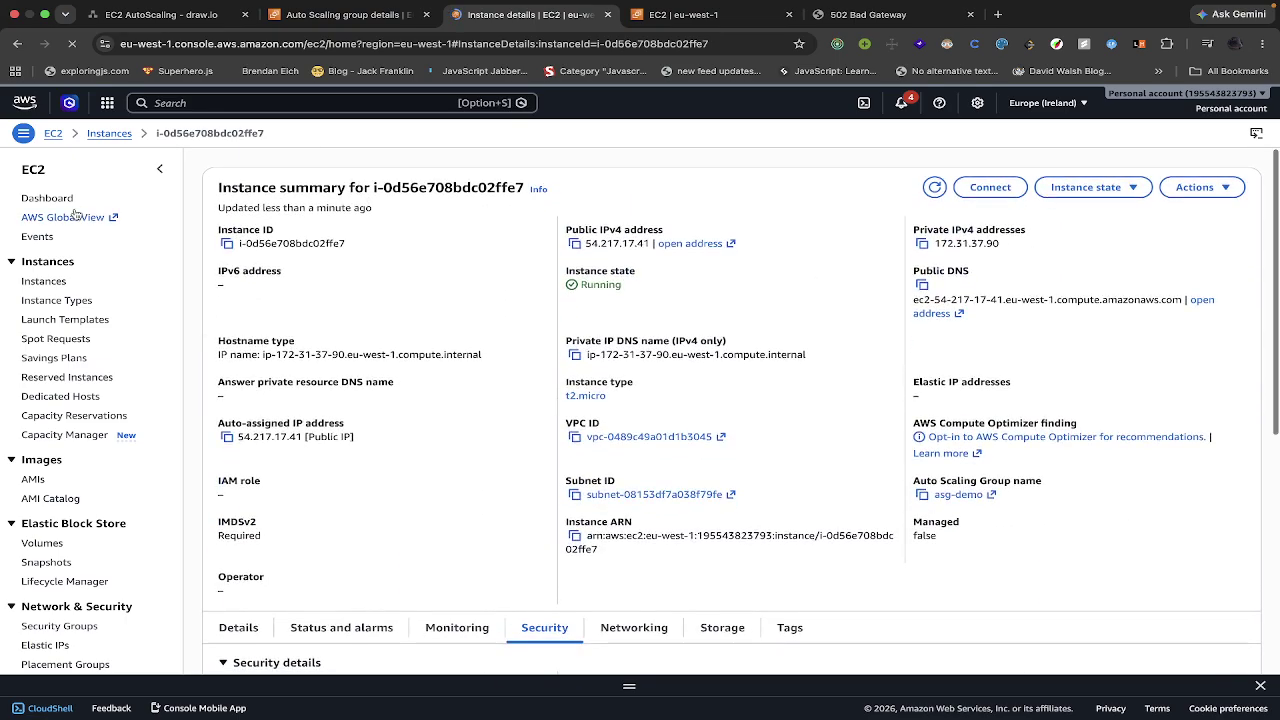
Step: Terminate the eu-west-1b instance from the instance list without skipping the OS shutdown
{"action": "left_click", "coordinate": [44, 281]}
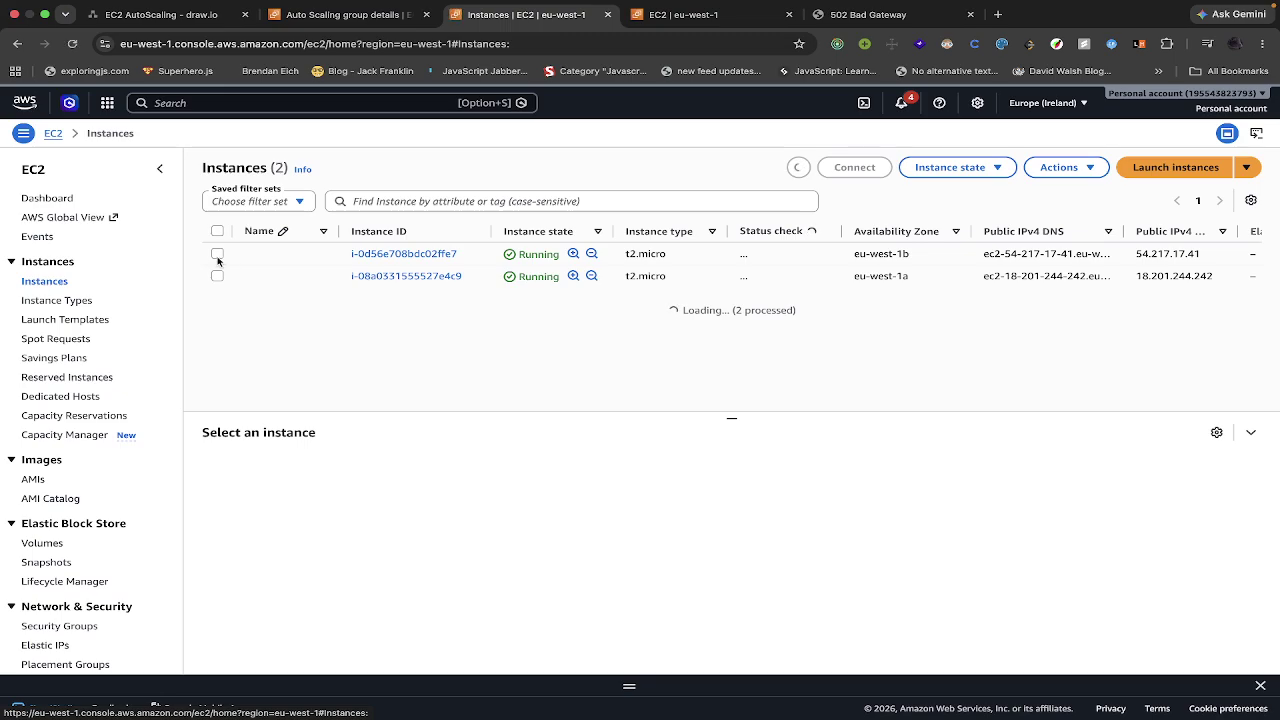
{"action": "left_click", "coordinate": [217, 254]}
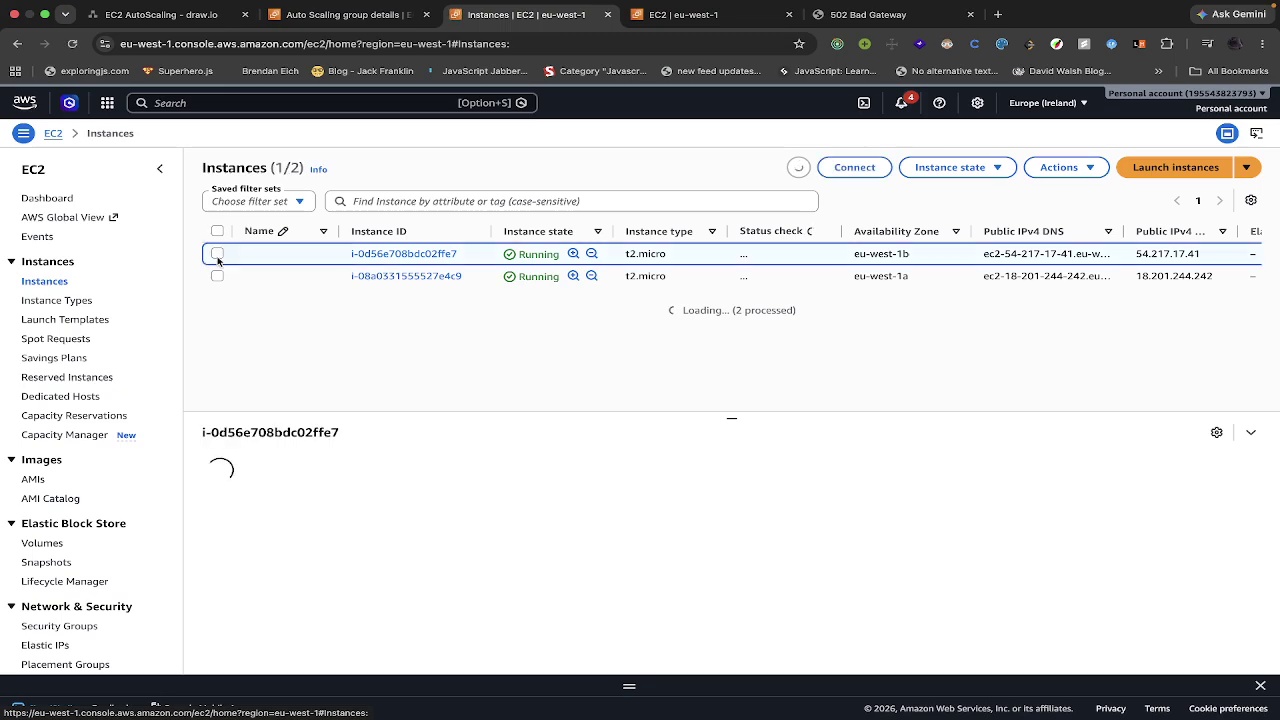
{"action": "left_click", "coordinate": [1075, 168]}
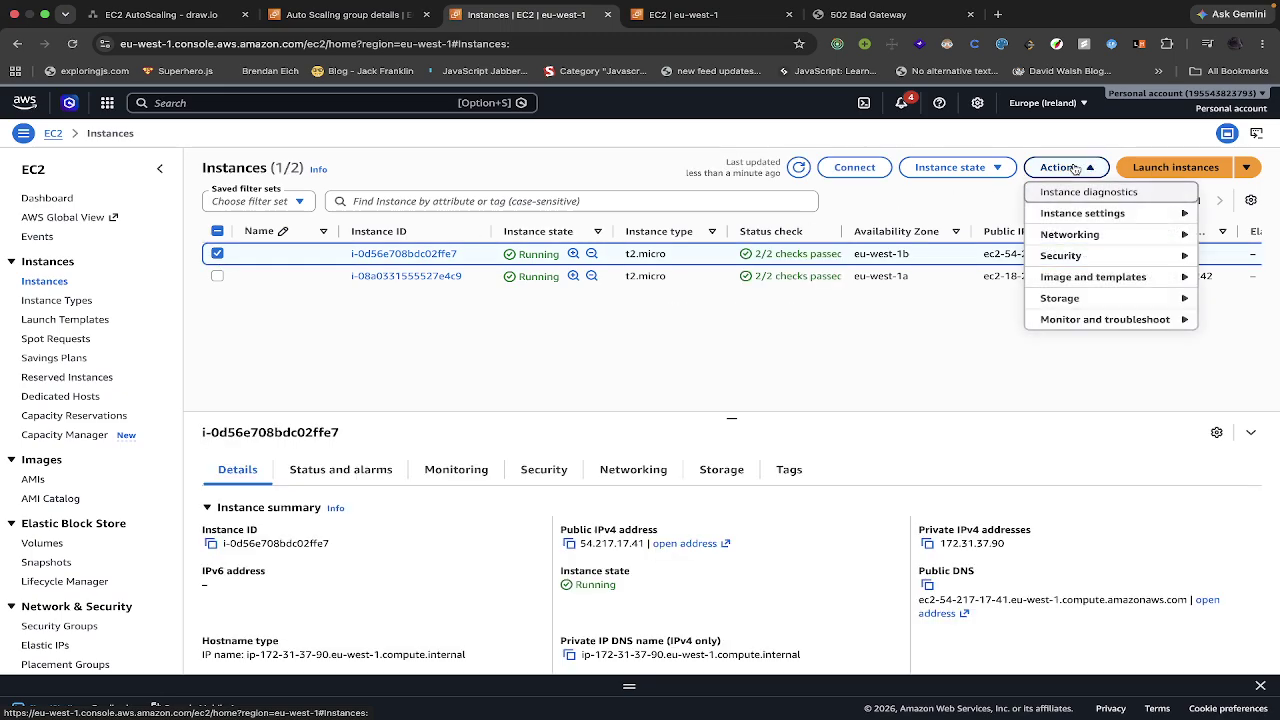
{"action": "left_click", "coordinate": [968, 170]}
{"action": "left_click", "coordinate": [960, 279]}
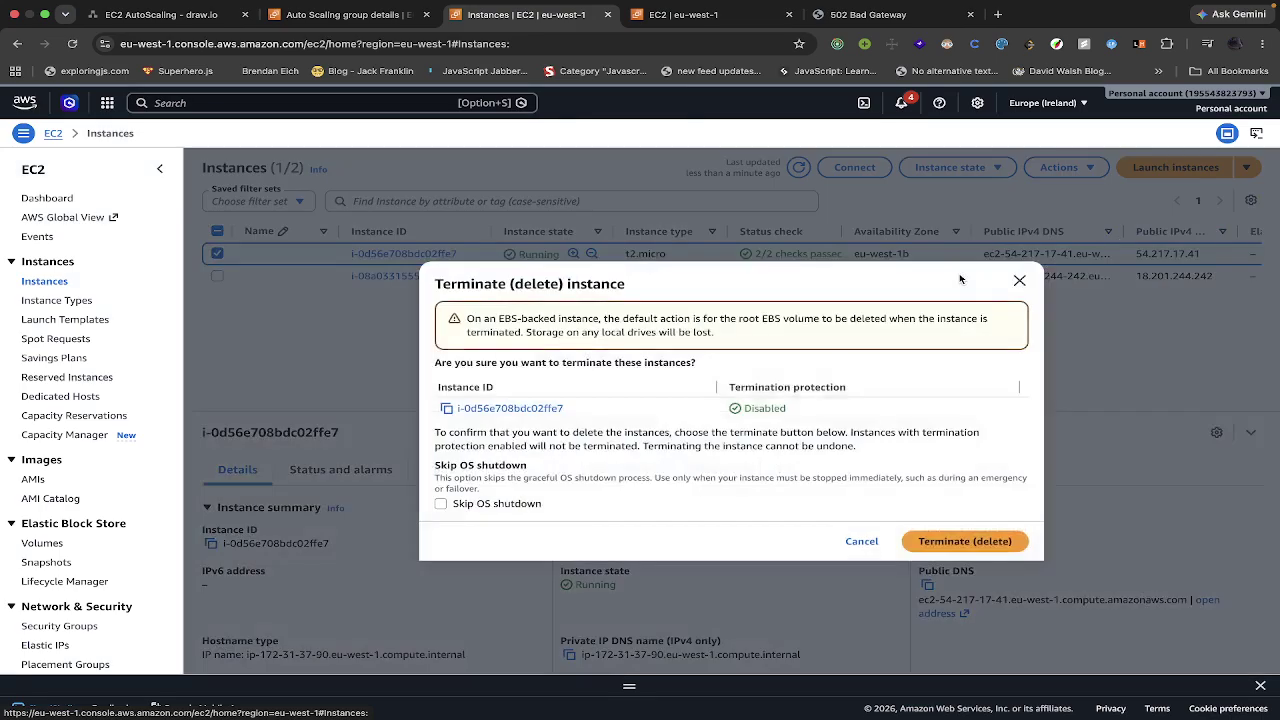
{"action": "left_click", "coordinate": [964, 541]}
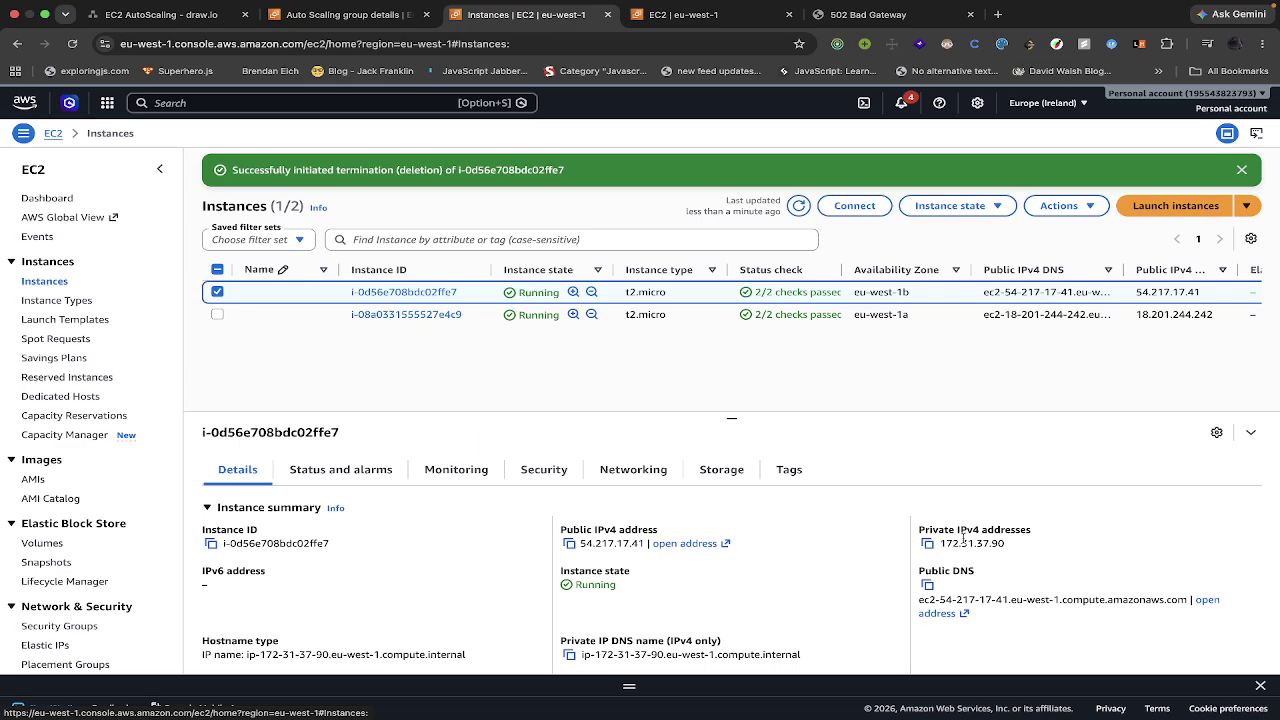
Step: Open the details of asg-demo from the list of Auto Scaling groups
{"action": "scroll", "coordinate": [79, 568], "scroll_direction": "down", "scroll_amount": 5}
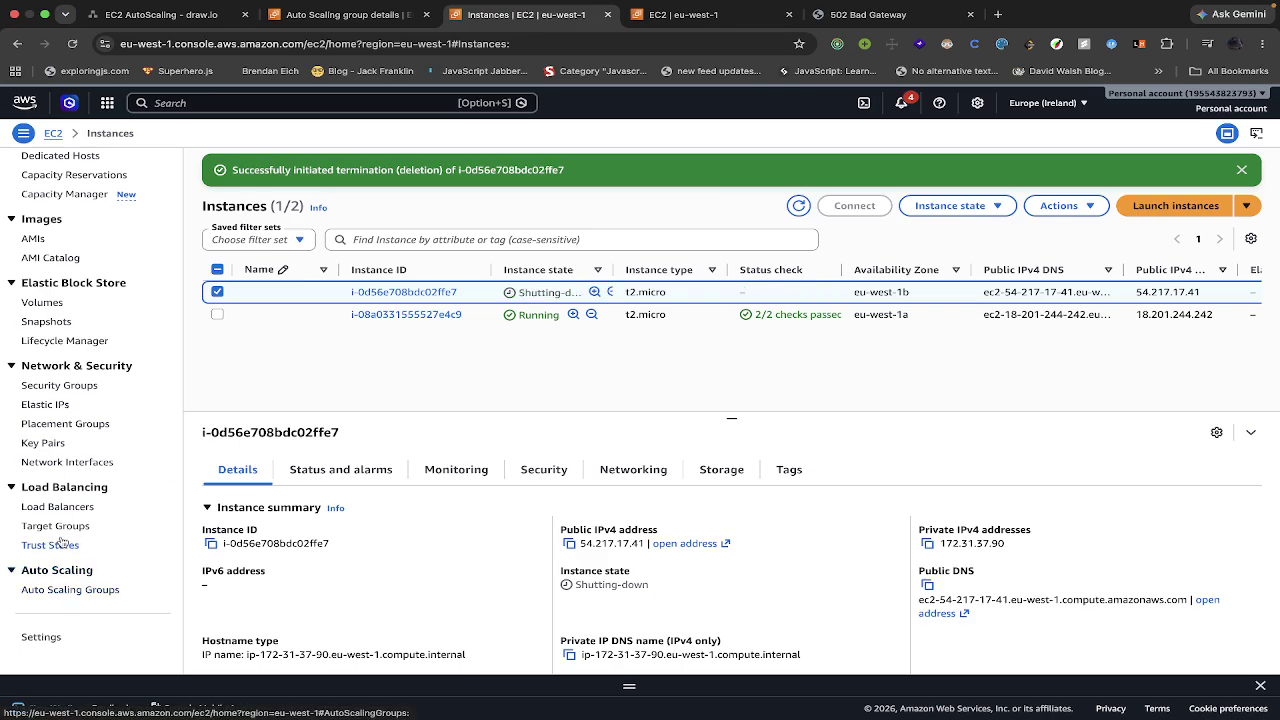
{"action": "left_click", "coordinate": [68, 527]}
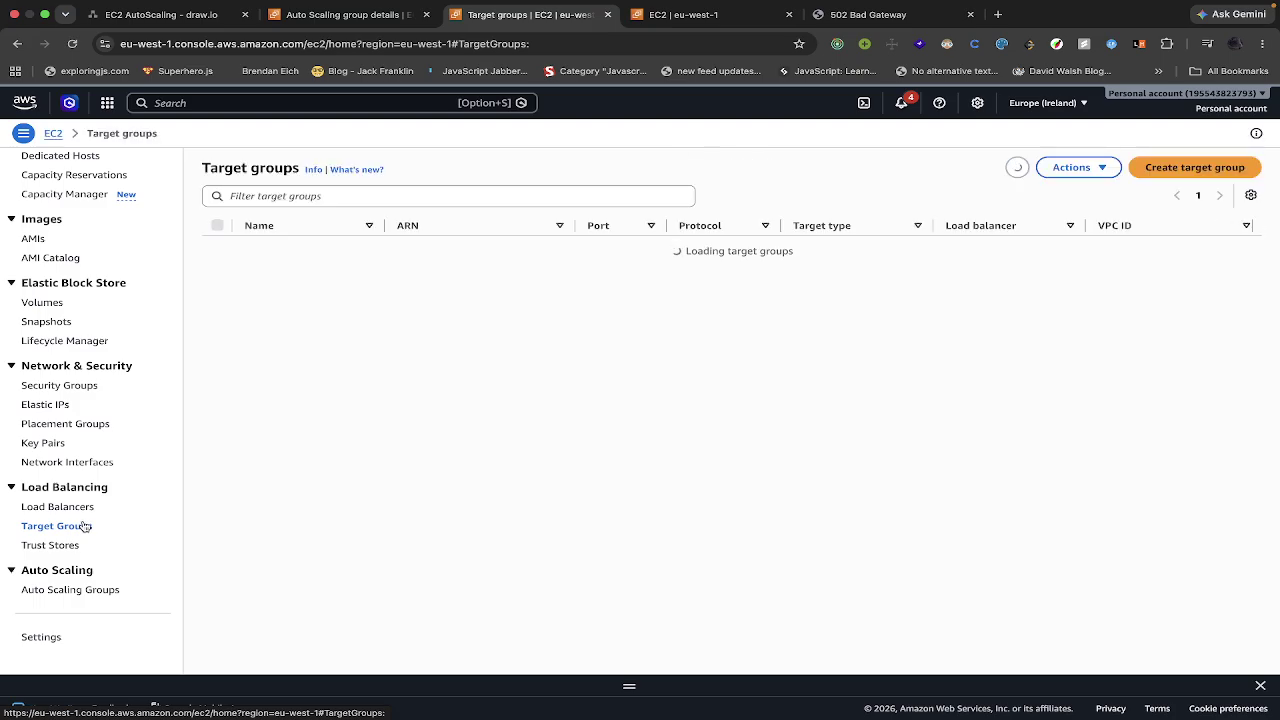
{"action": "left_click", "coordinate": [68, 591]}
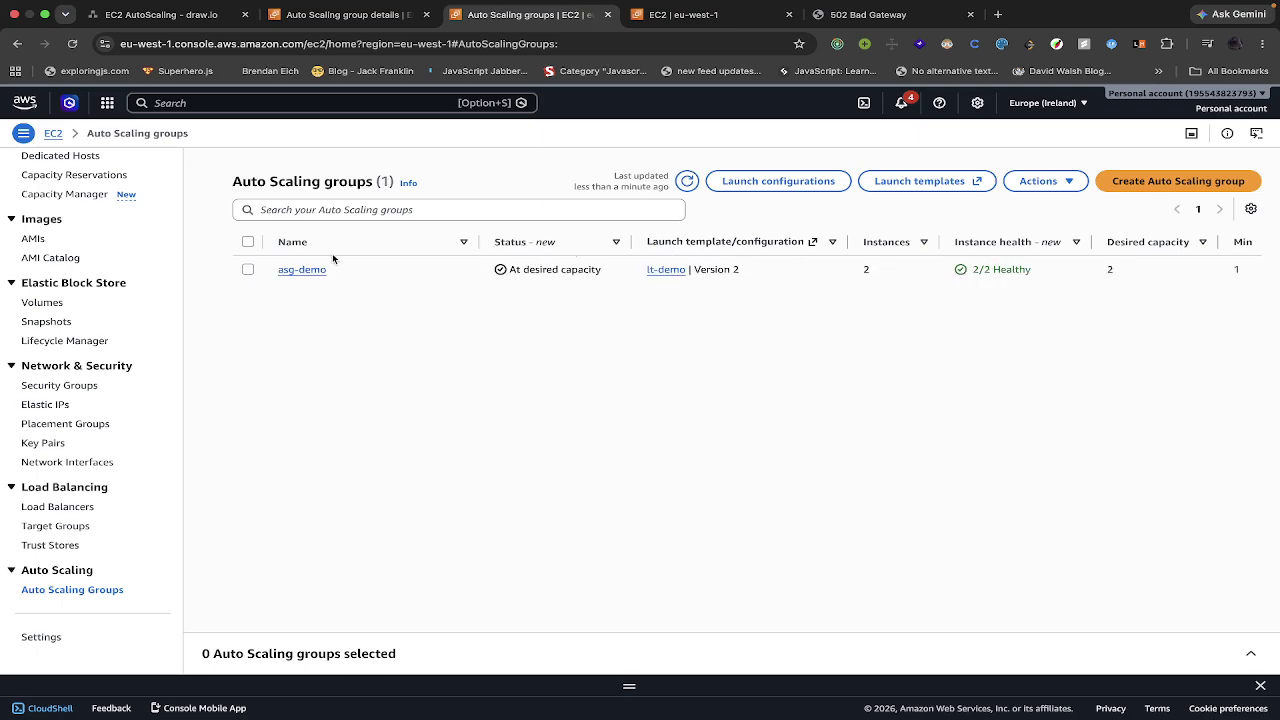
{"action": "left_click", "coordinate": [302, 270]}
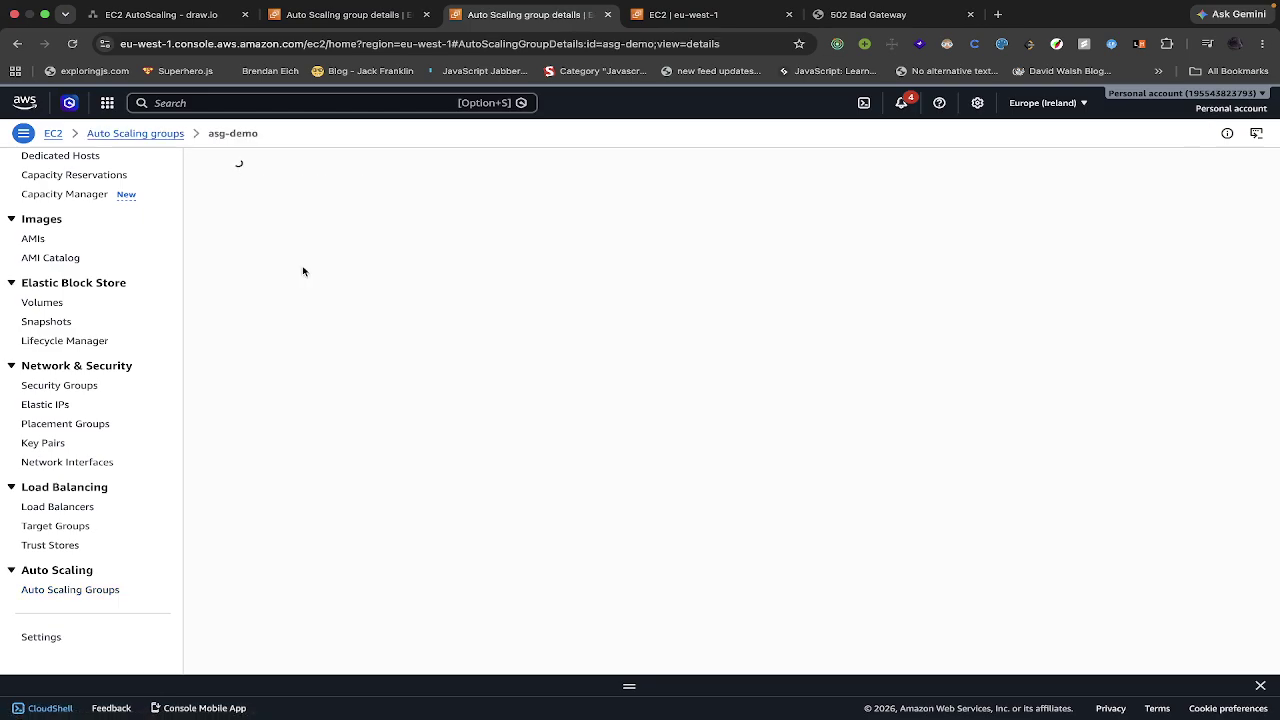
Step: Reload the asg-demo details, examine its launch template, network and health check settings, and return to the Auto Scaling groups list
{"action": "left_click", "coordinate": [70, 45]}
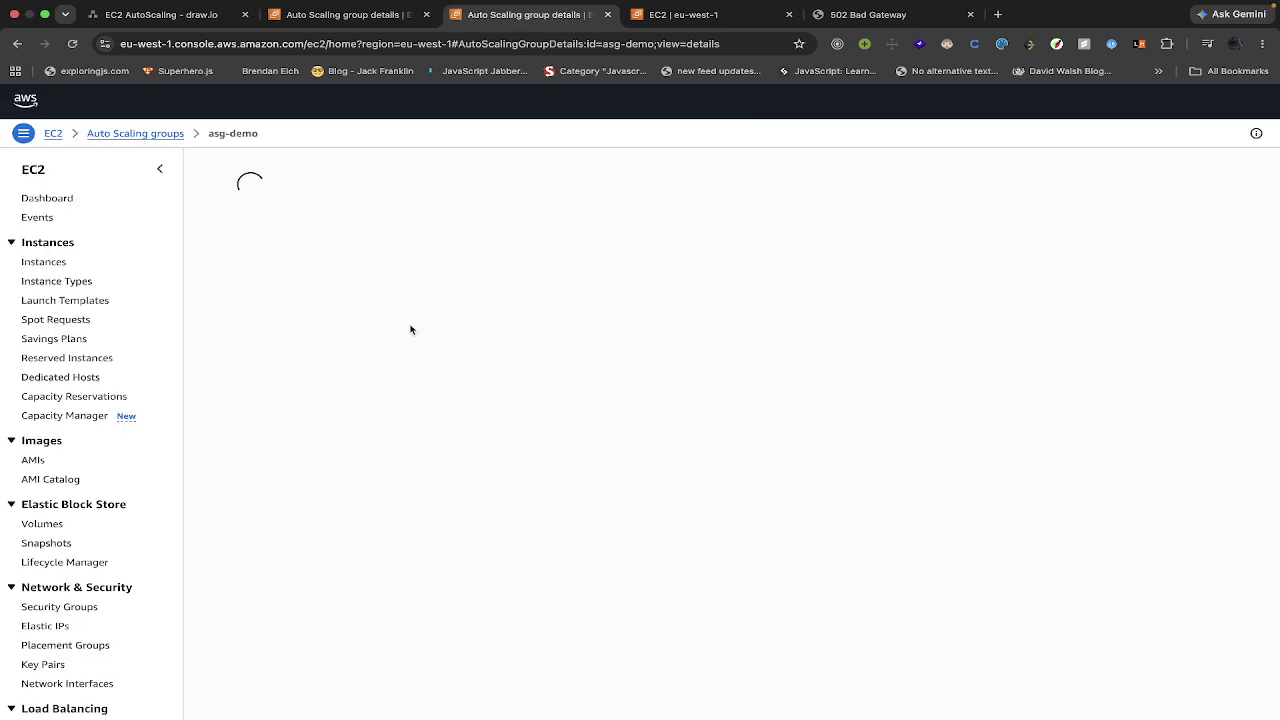
{"action": "scroll", "coordinate": [516, 372], "scroll_direction": "down", "scroll_amount": 4}
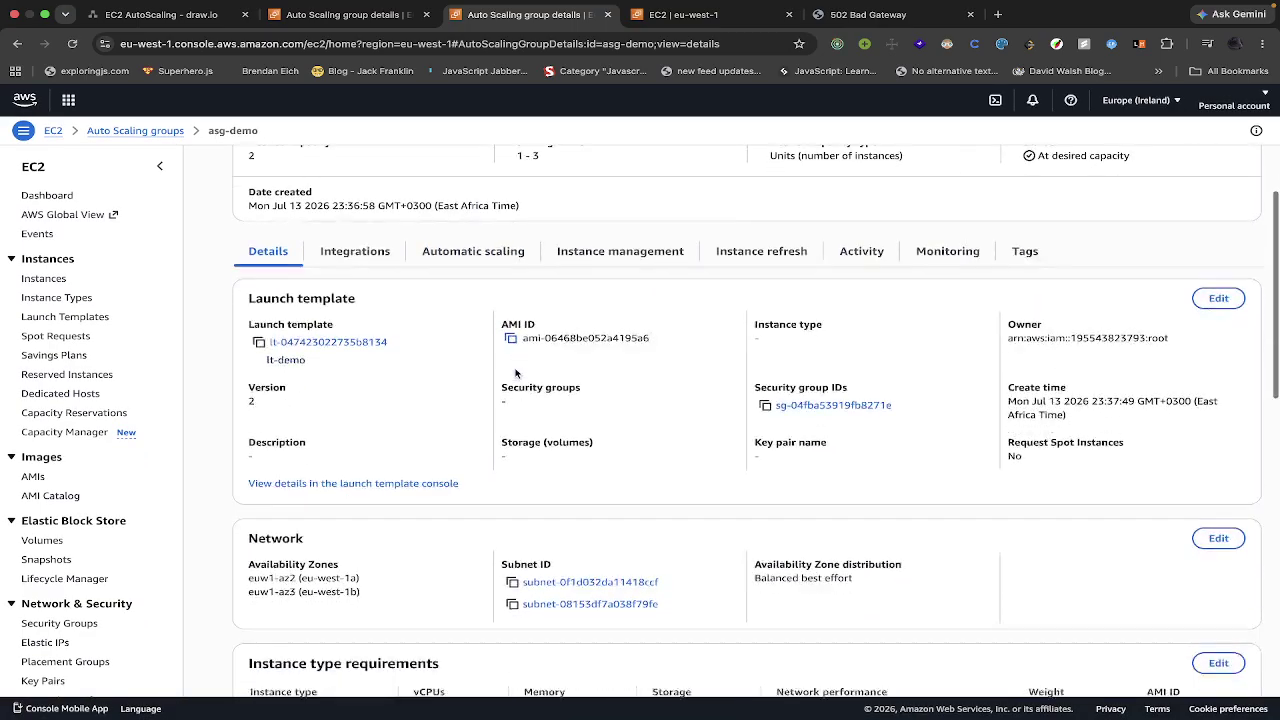
{"action": "scroll", "coordinate": [516, 373], "scroll_direction": "down", "scroll_amount": 4}
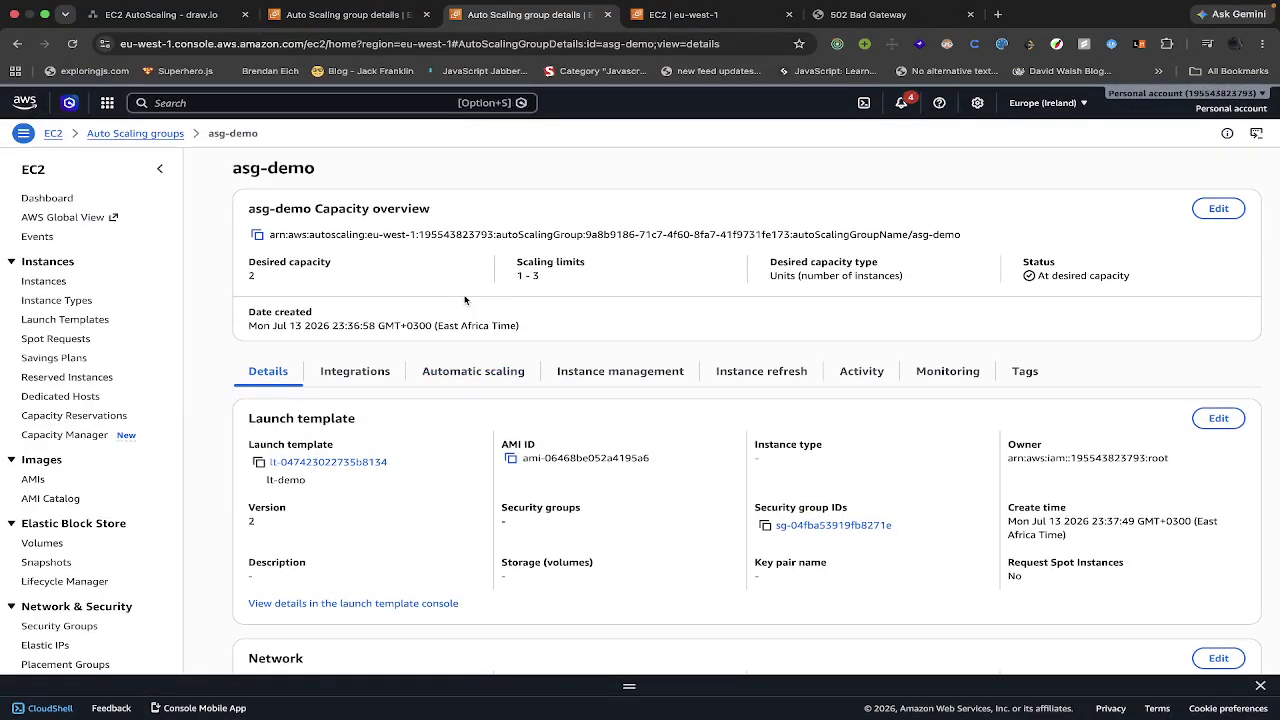
{"action": "scroll", "coordinate": [464, 300], "scroll_direction": "down", "scroll_amount": 5}
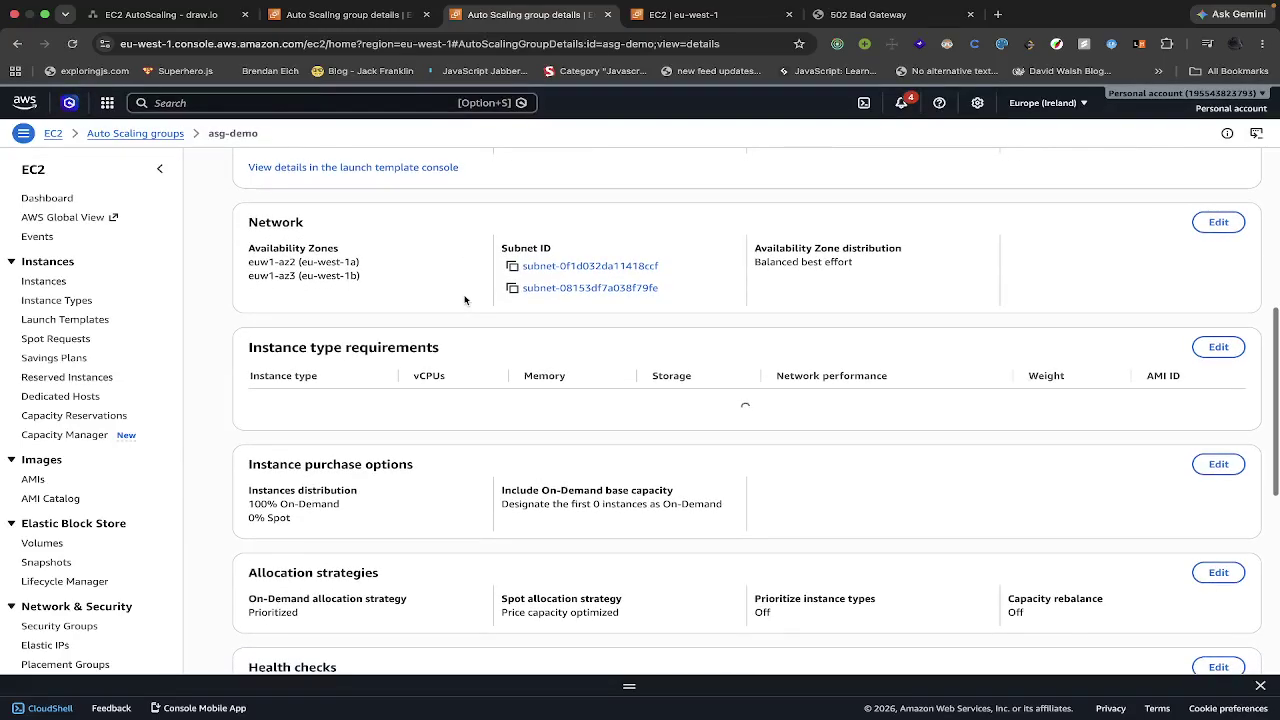
{"action": "scroll", "coordinate": [464, 300], "scroll_direction": "down", "scroll_amount": 5}
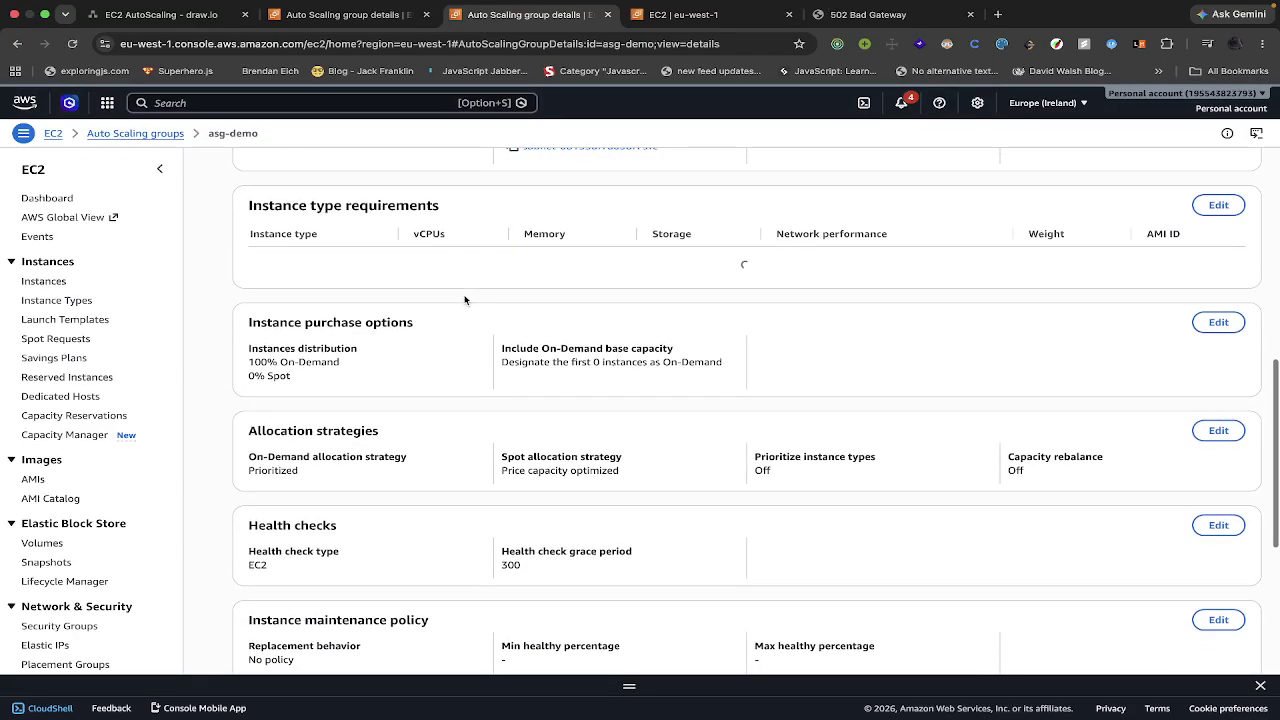
{"action": "scroll", "coordinate": [464, 300], "scroll_direction": "up", "scroll_amount": 10}
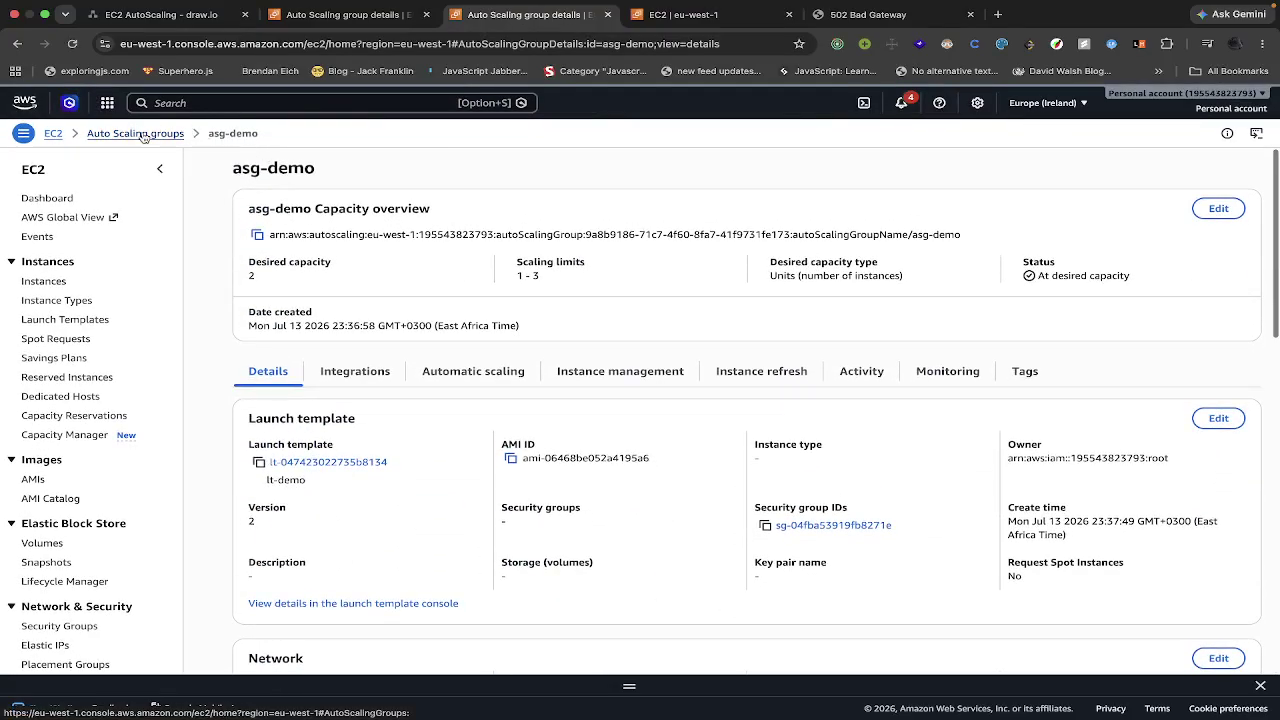
{"action": "left_click", "coordinate": [144, 135]}
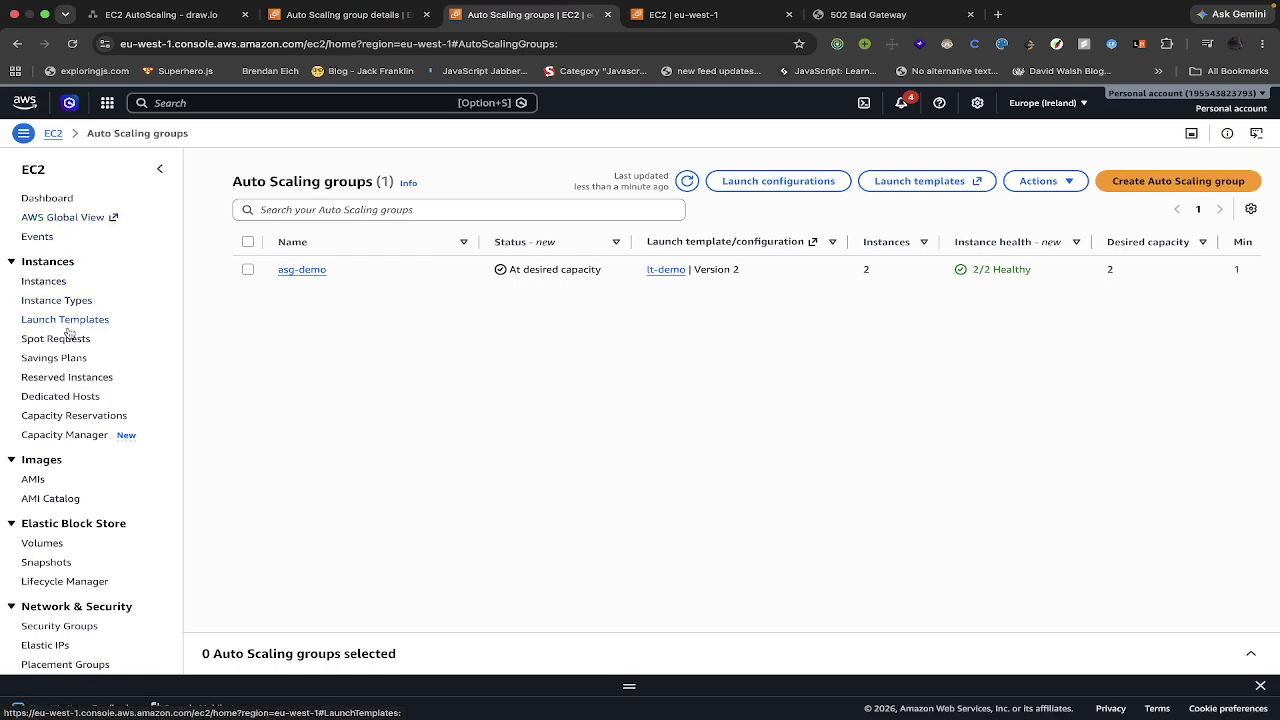
Step: Reload the Auto Scaling groups list, then open the EC2 instances list in a separate browser tab and examine the instance states
{"action": "left_click", "coordinate": [74, 46]}
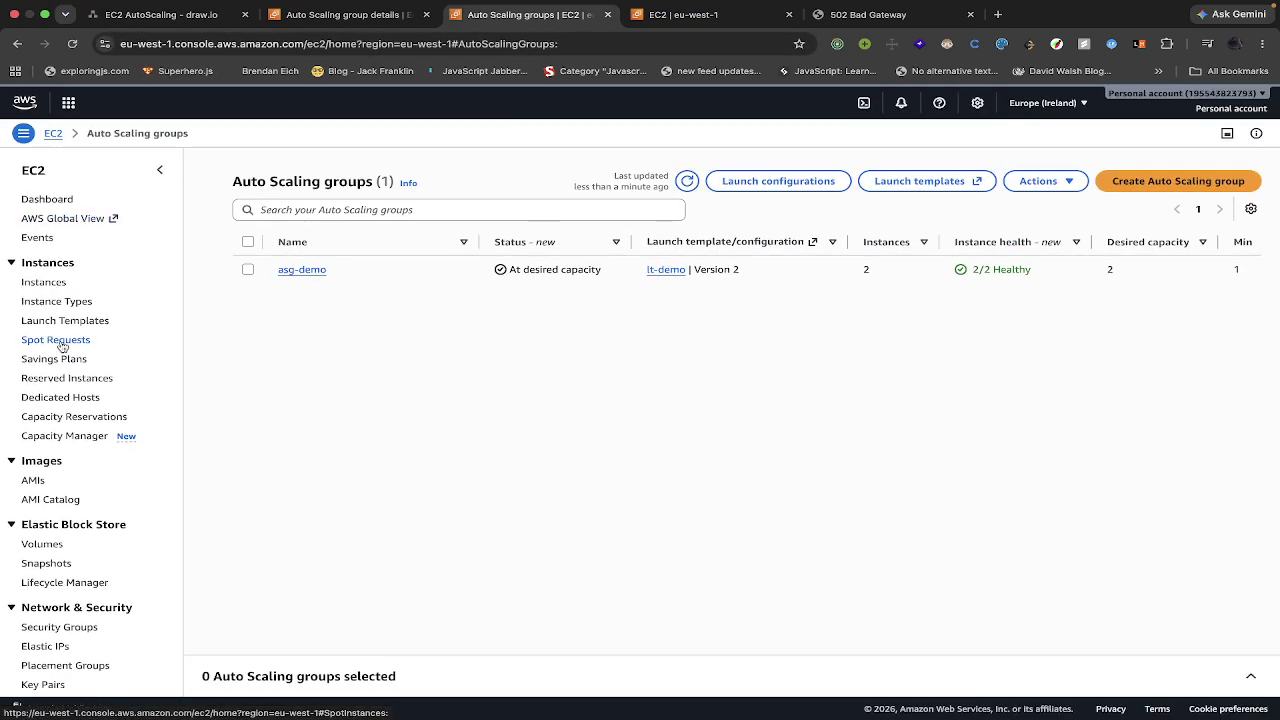
{"action": "right_click", "coordinate": [60, 282]}
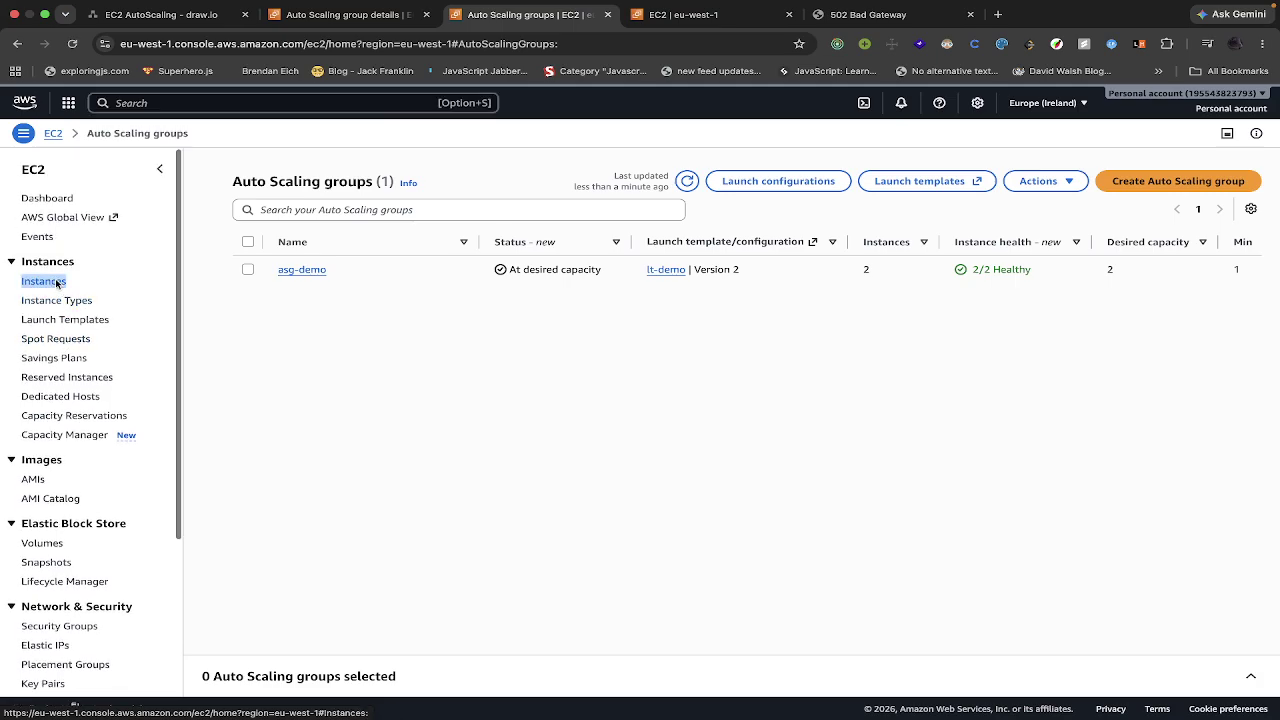
{"action": "left_click", "coordinate": [84, 289]}
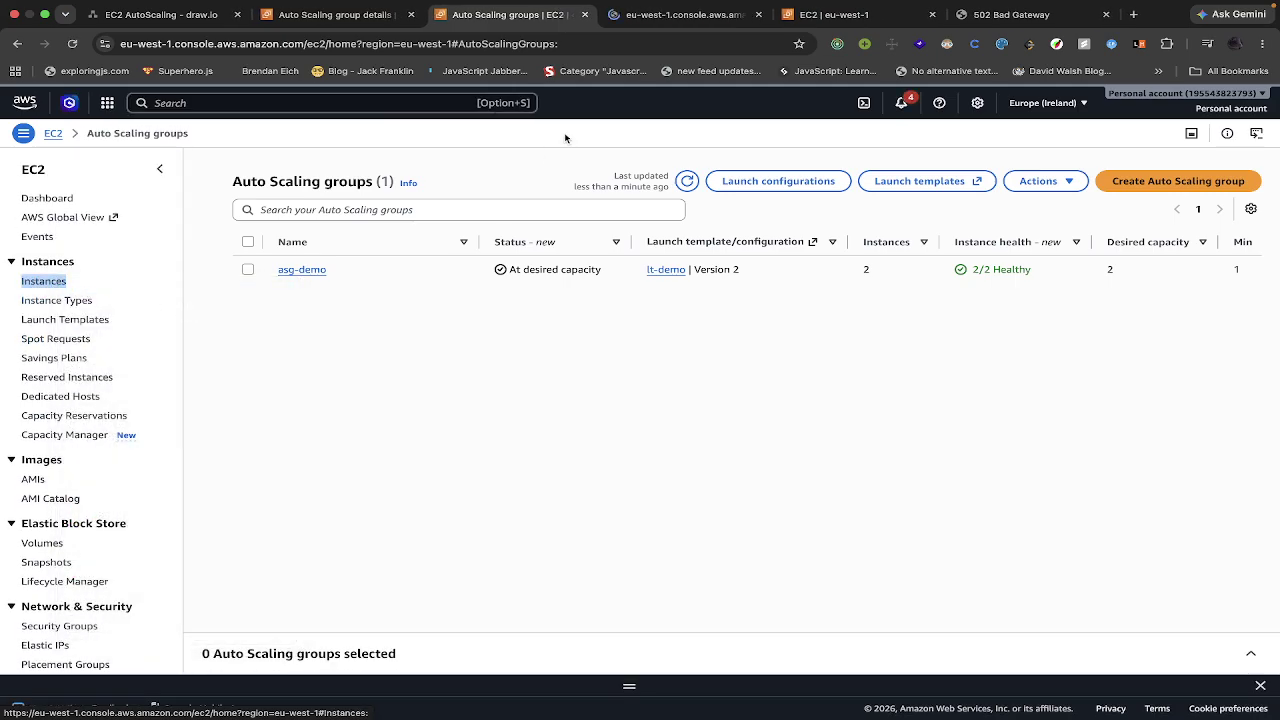
{"action": "left_click", "coordinate": [671, 31]}
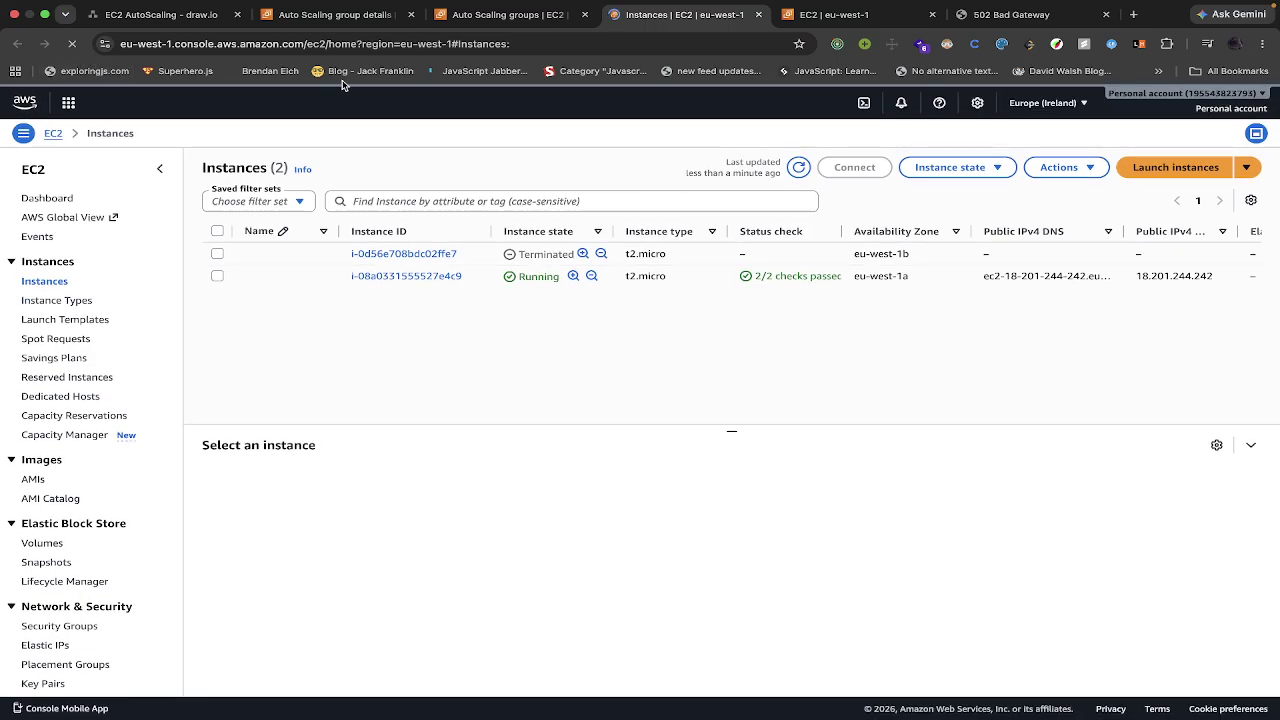
Step: Return to the Auto Scaling groups list, reload it and check the instance health of asg-demo
{"action": "left_click", "coordinate": [497, 20]}
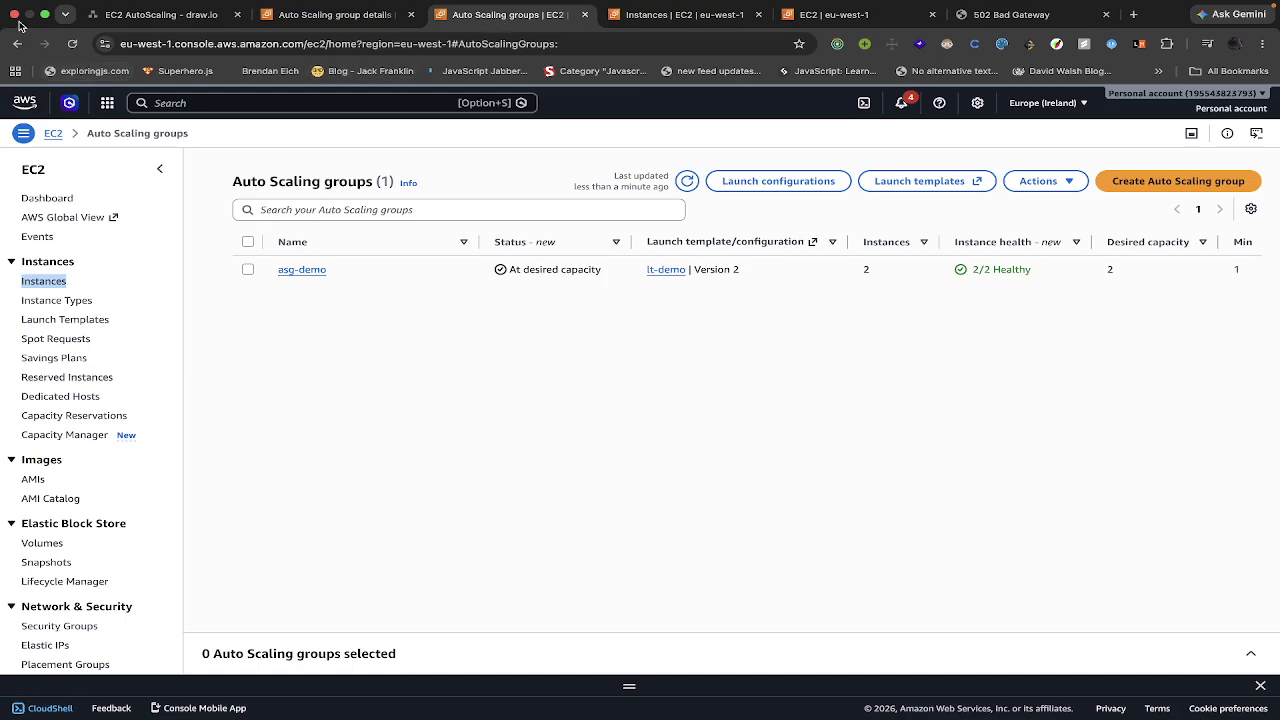
{"action": "left_click", "coordinate": [72, 44]}
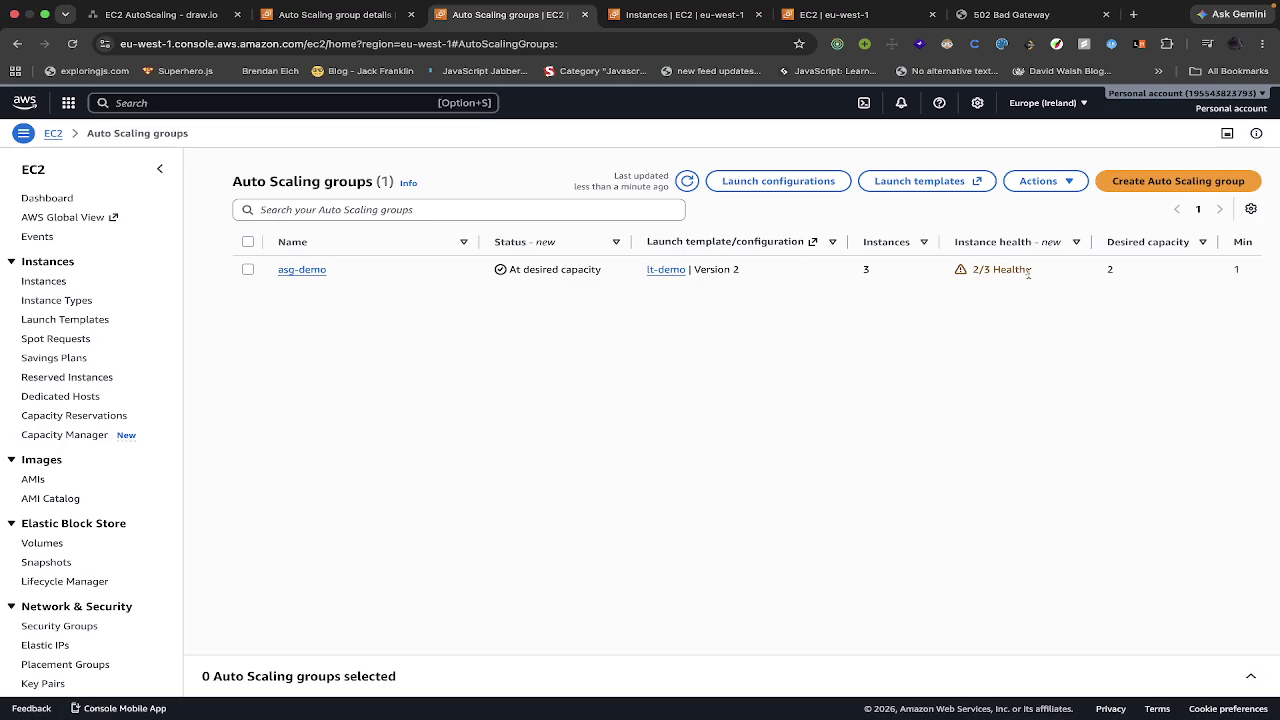
{"action": "left_click_drag", "start_coordinate": [1042, 270], "coordinate": [962, 268]}
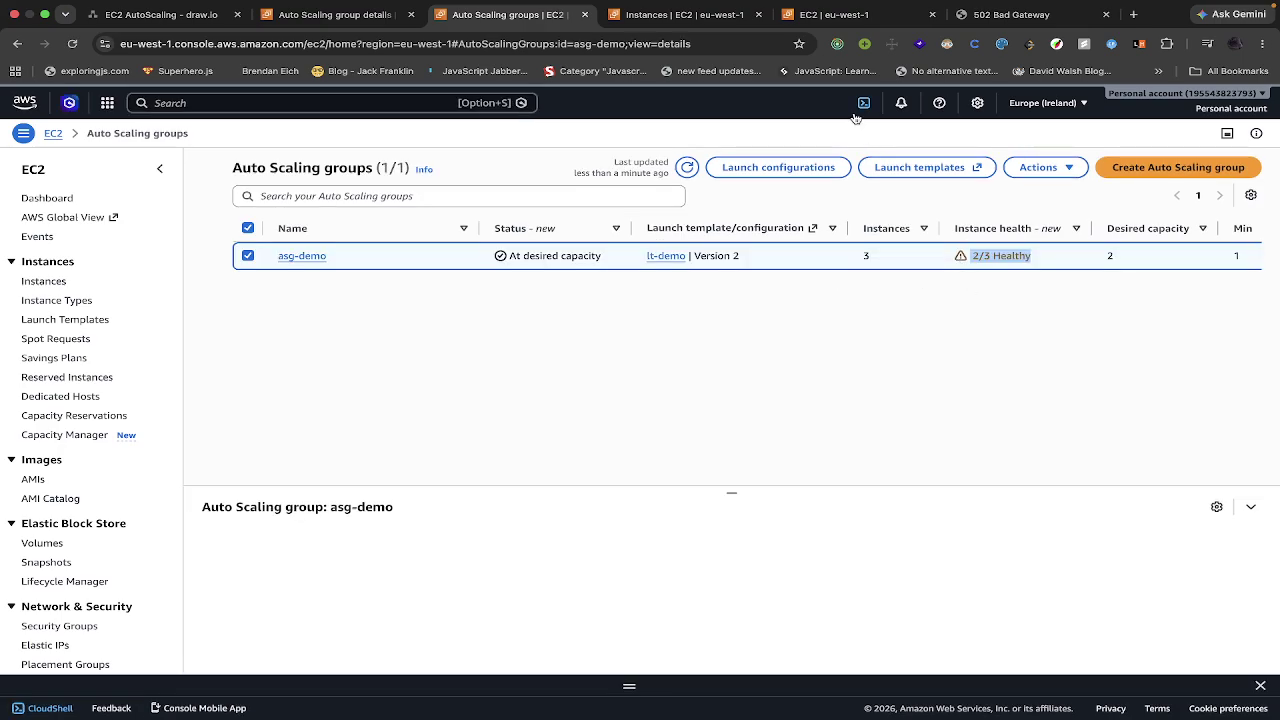
Step: Reload the EC2 instances list and examine the status check of the new eu-west-1b replacement instance
{"action": "left_click", "coordinate": [659, 18]}
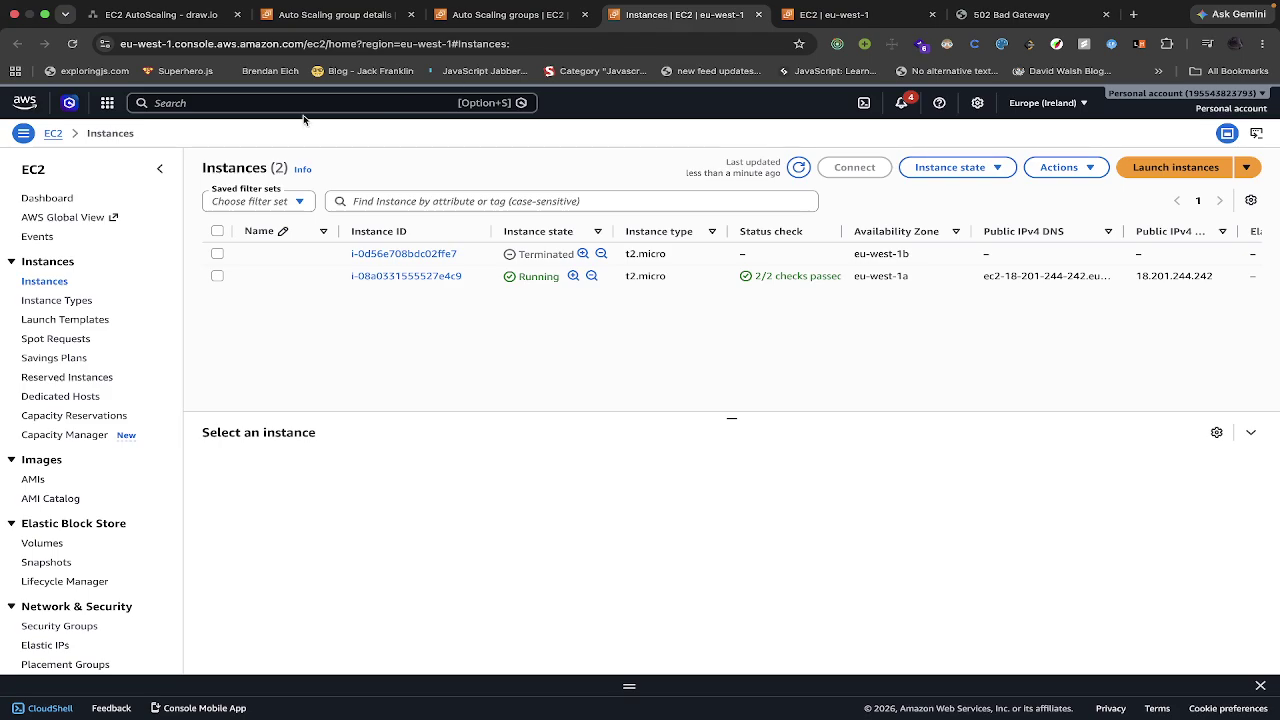
{"action": "left_click", "coordinate": [70, 44]}
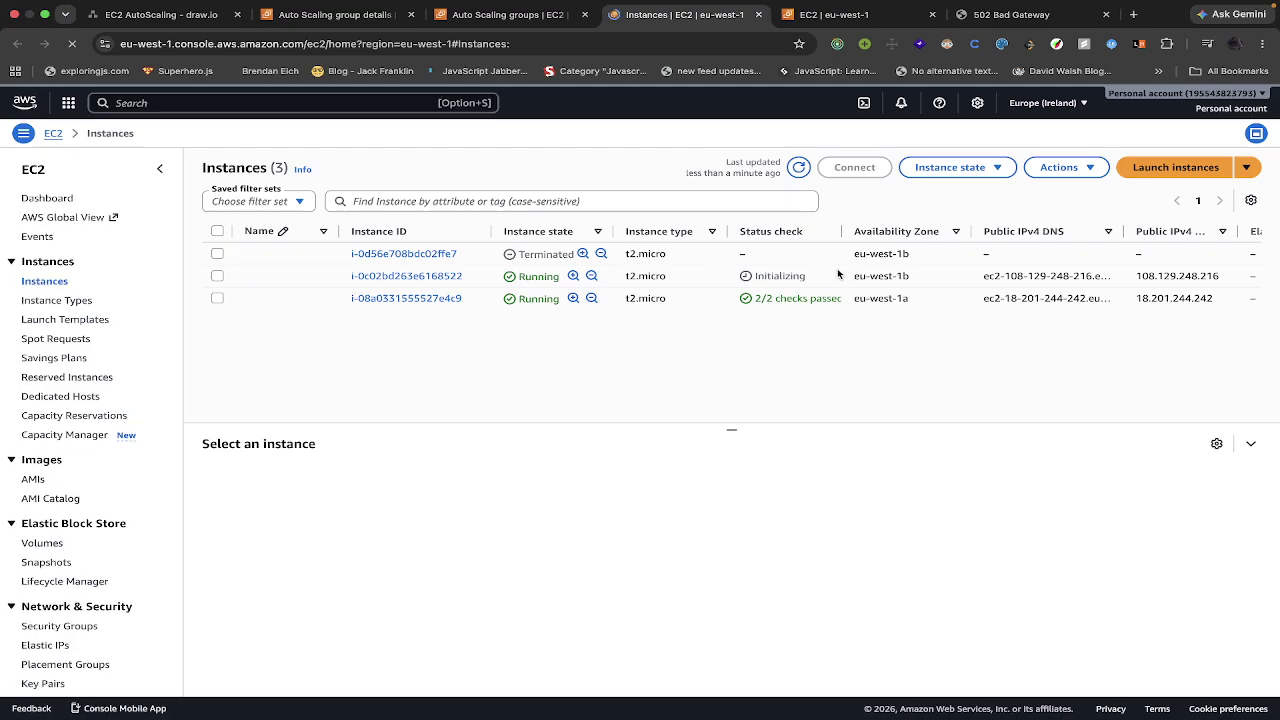
{"action": "left_click_drag", "start_coordinate": [822, 277], "coordinate": [729, 278]}
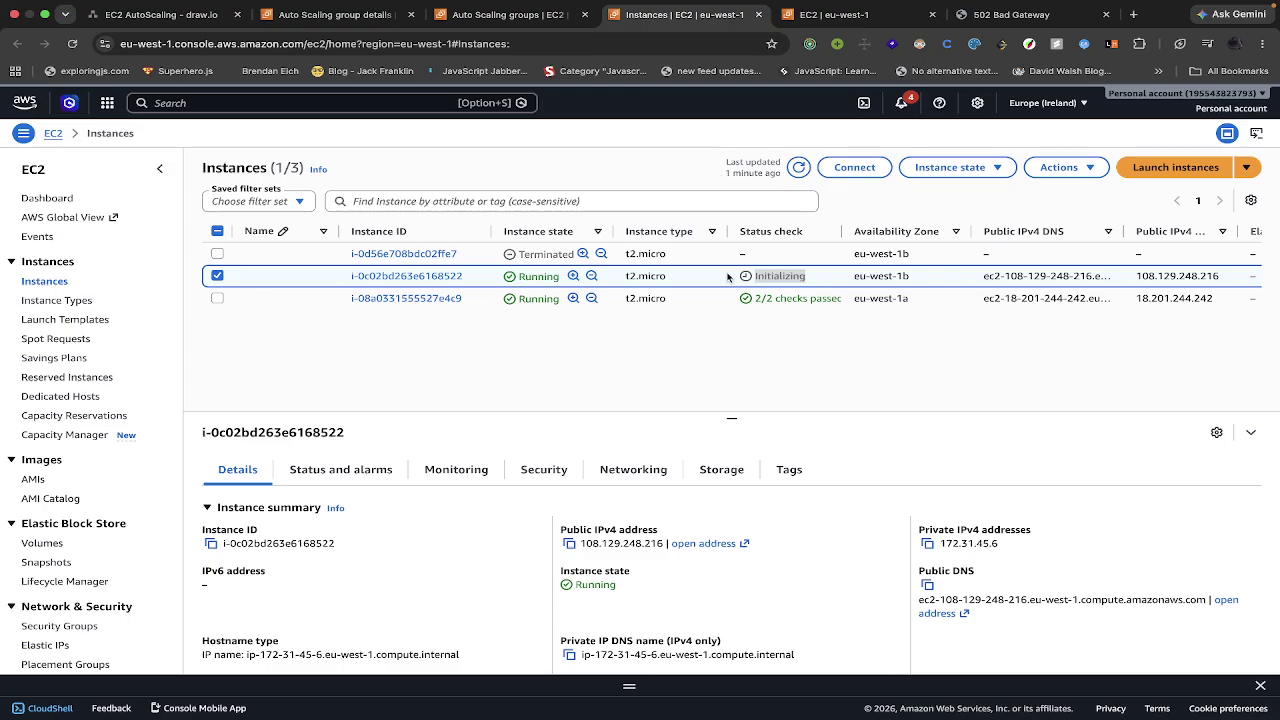
{"action": "key", "text": "ctrl+Up"}
{"action": "left_click", "coordinate": [232, 40]}
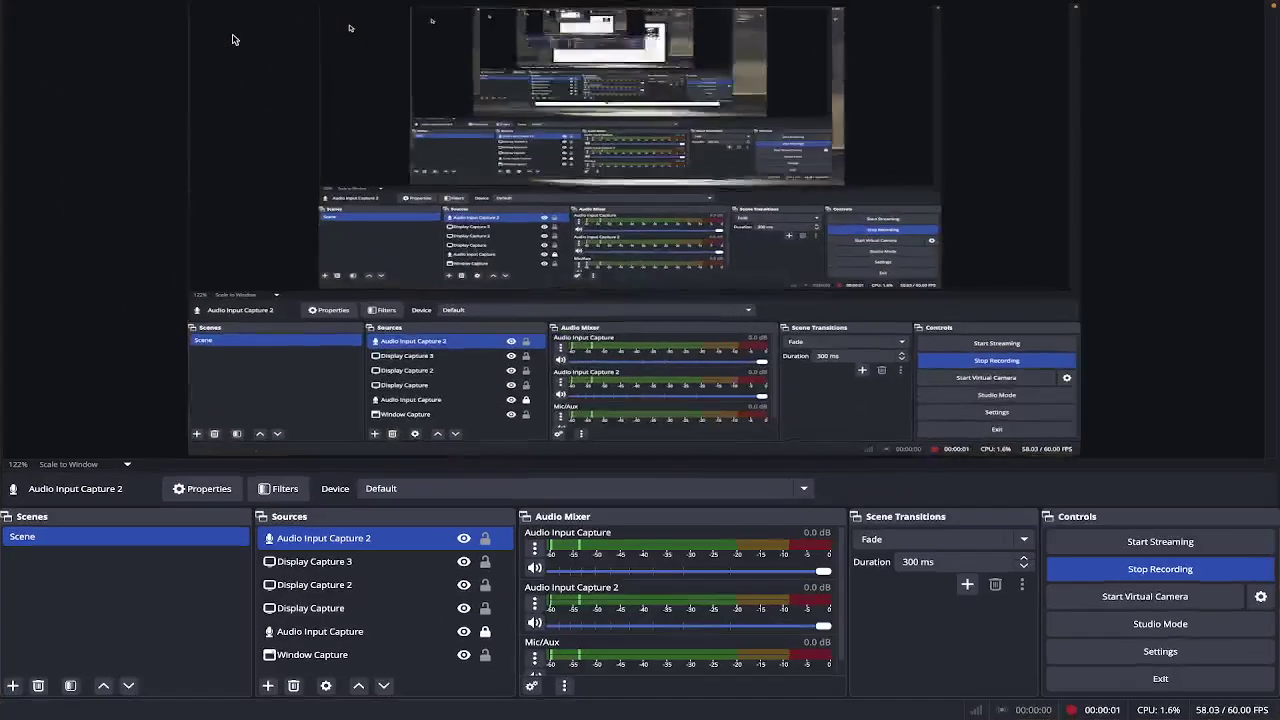